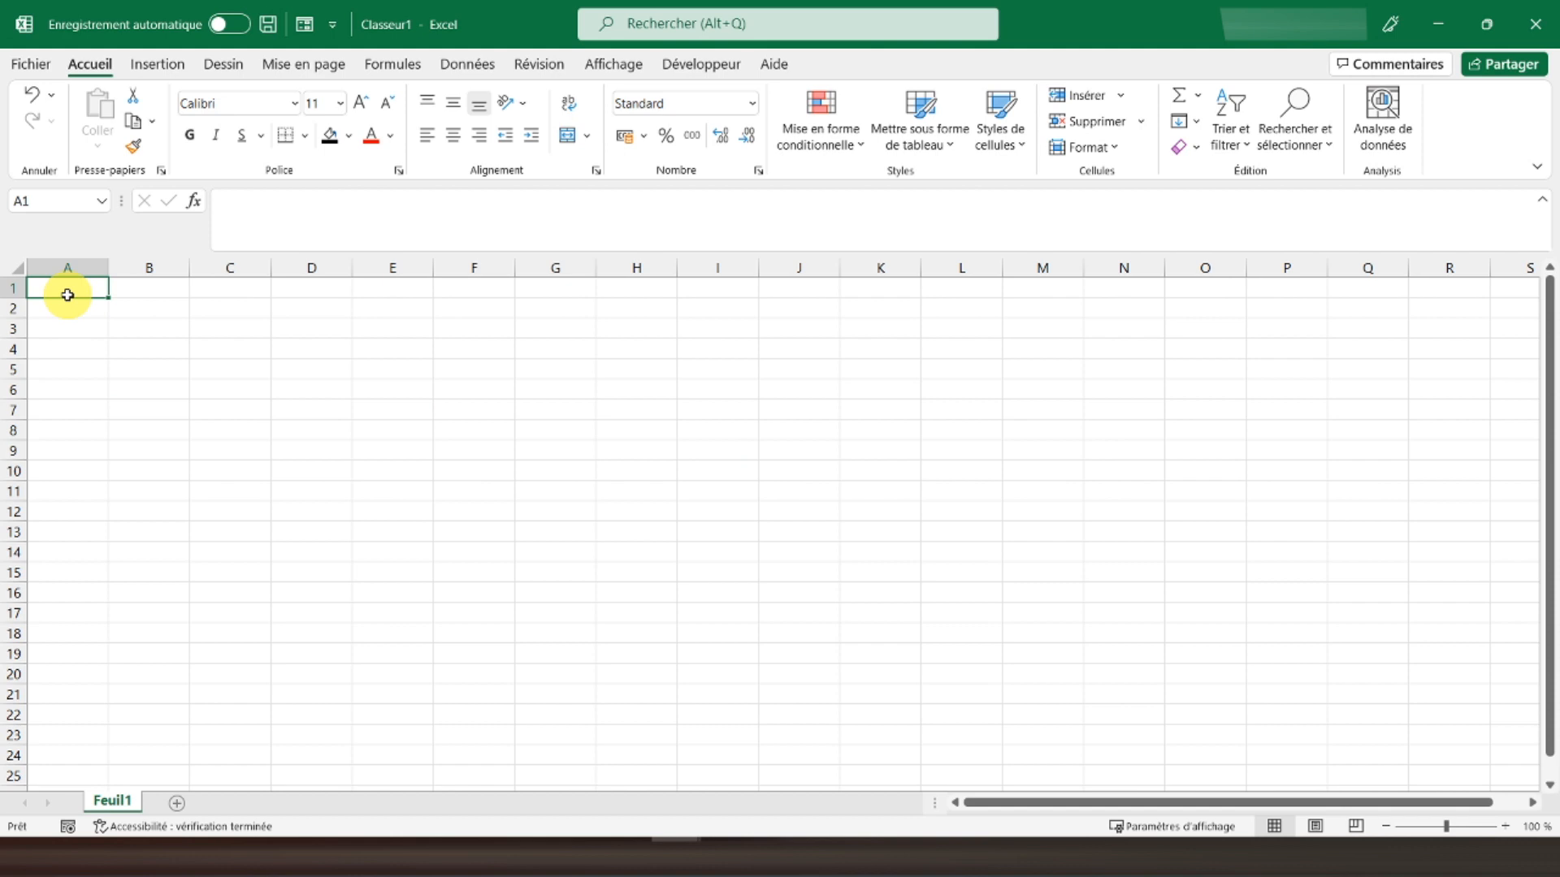
# Rename the first sheet as "Tableau de bord"
pyautogui.doubleClick(118, 802)
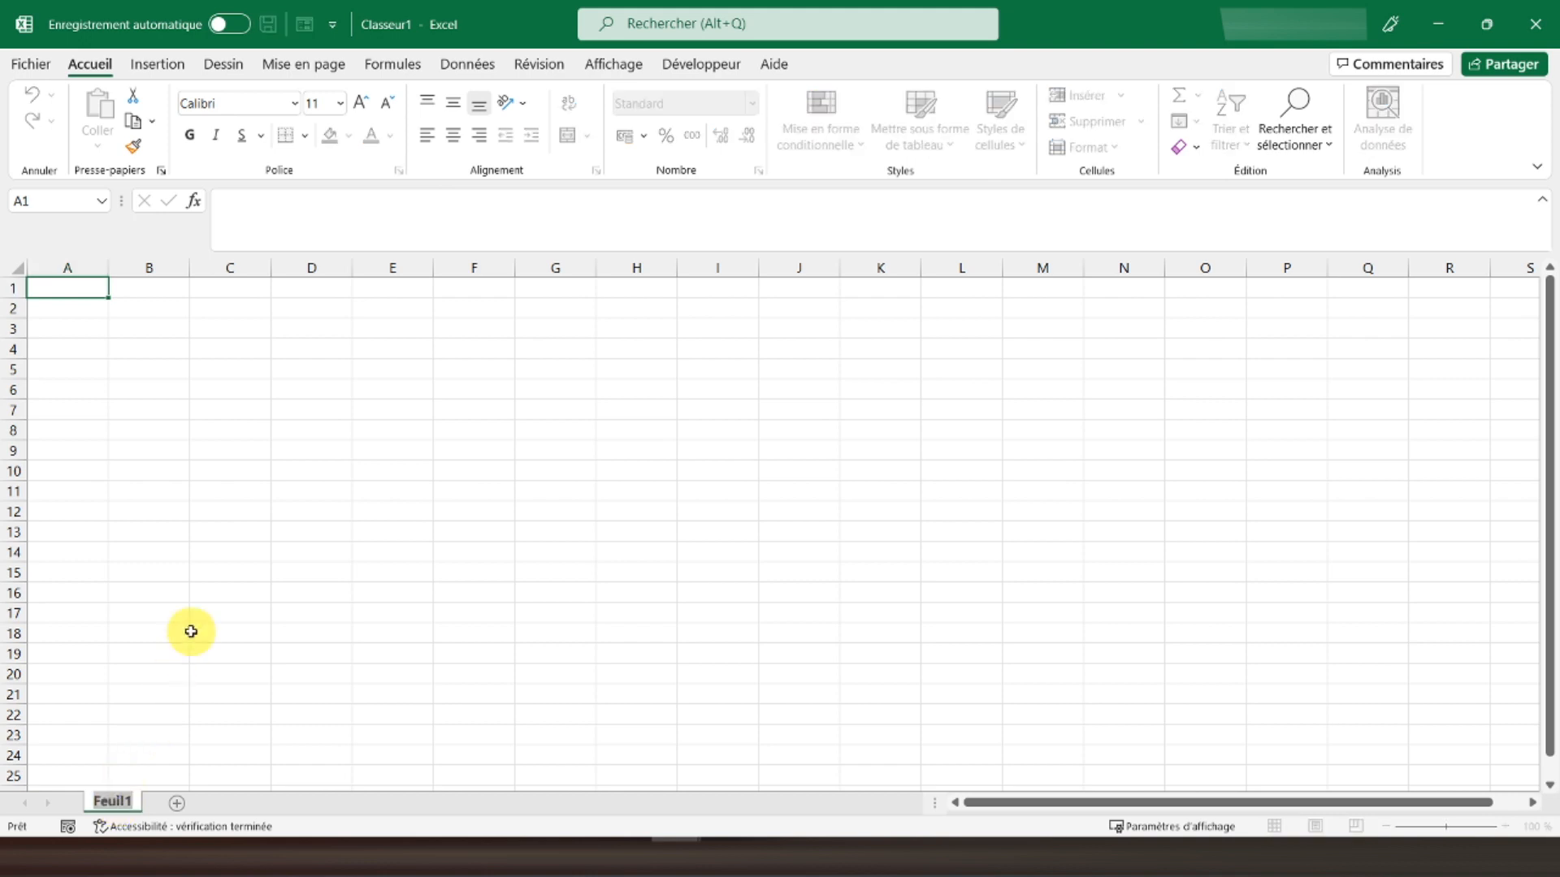
pyautogui.write('T')
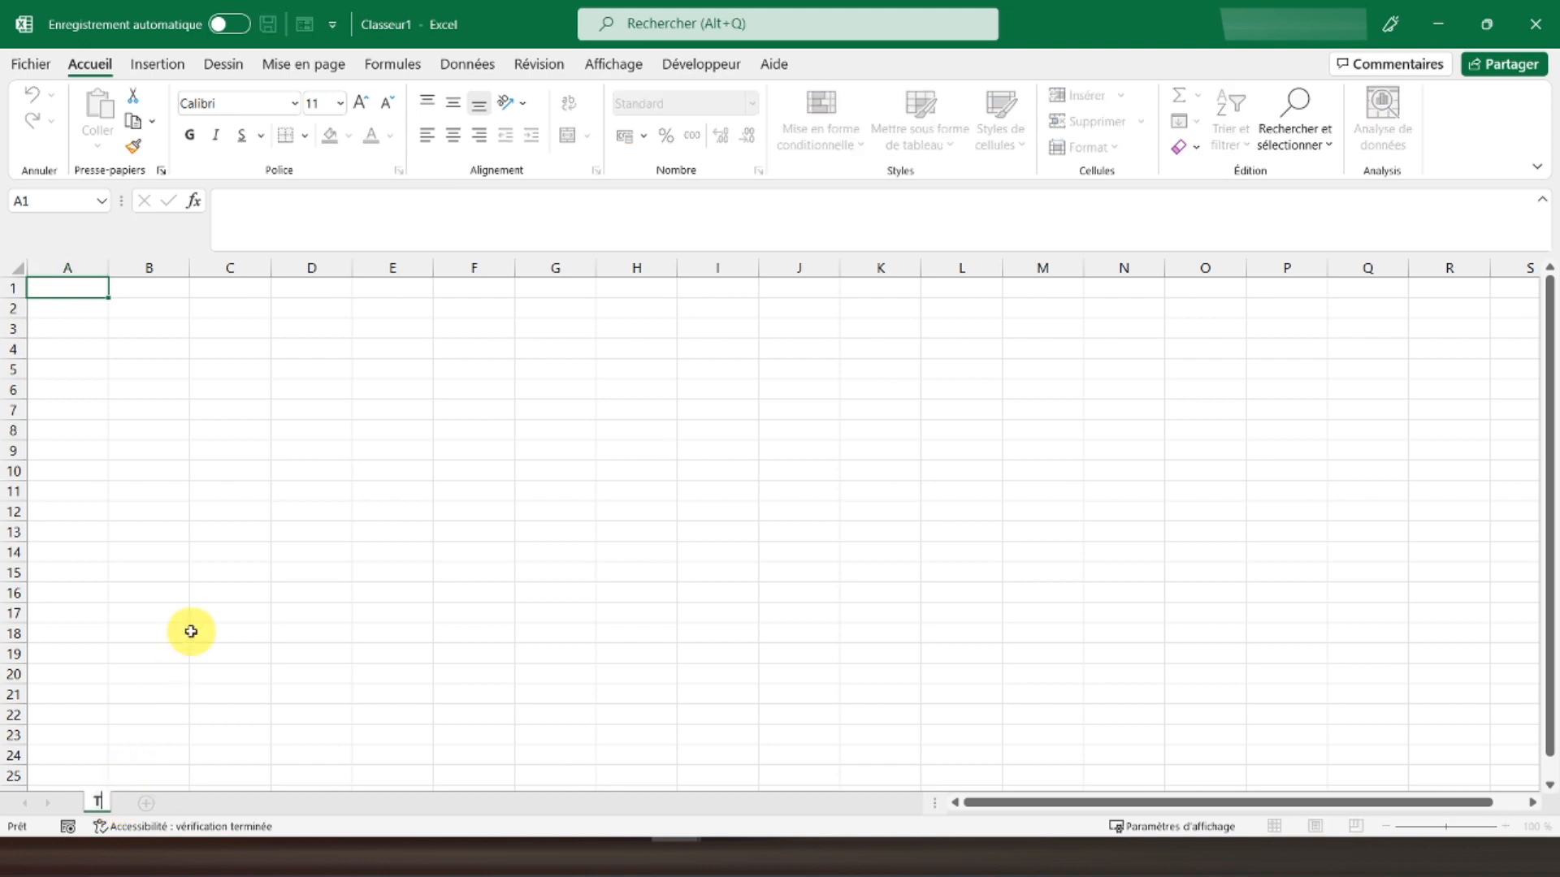
pyautogui.write('ableau de bord')
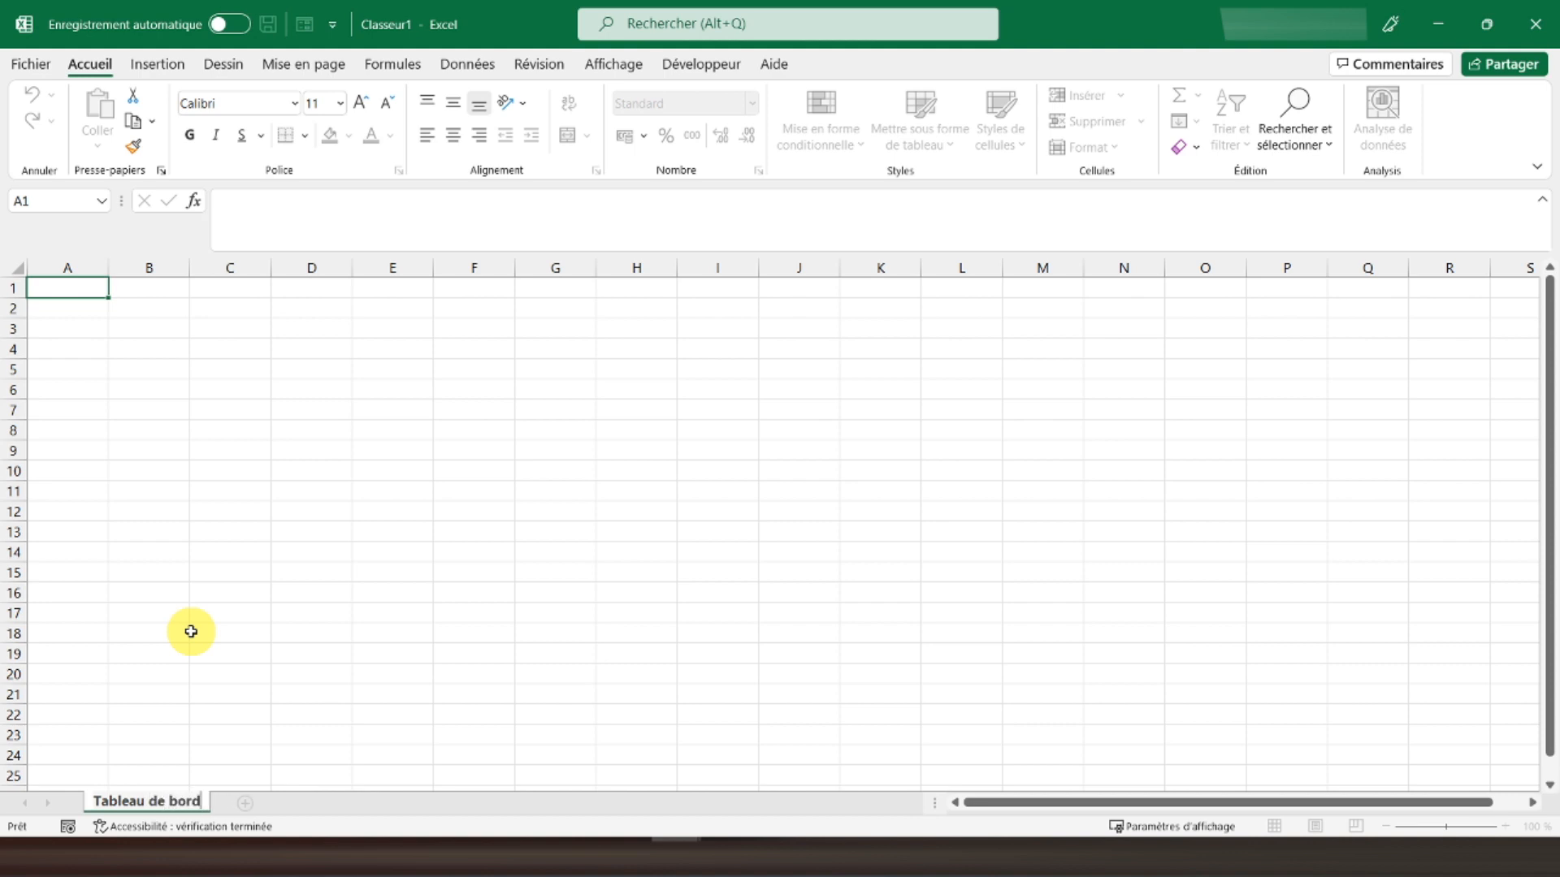
# Add two more sheets to the workbook, naming them "Journal des achats" and "Paramètres"
pyautogui.click(247, 807)
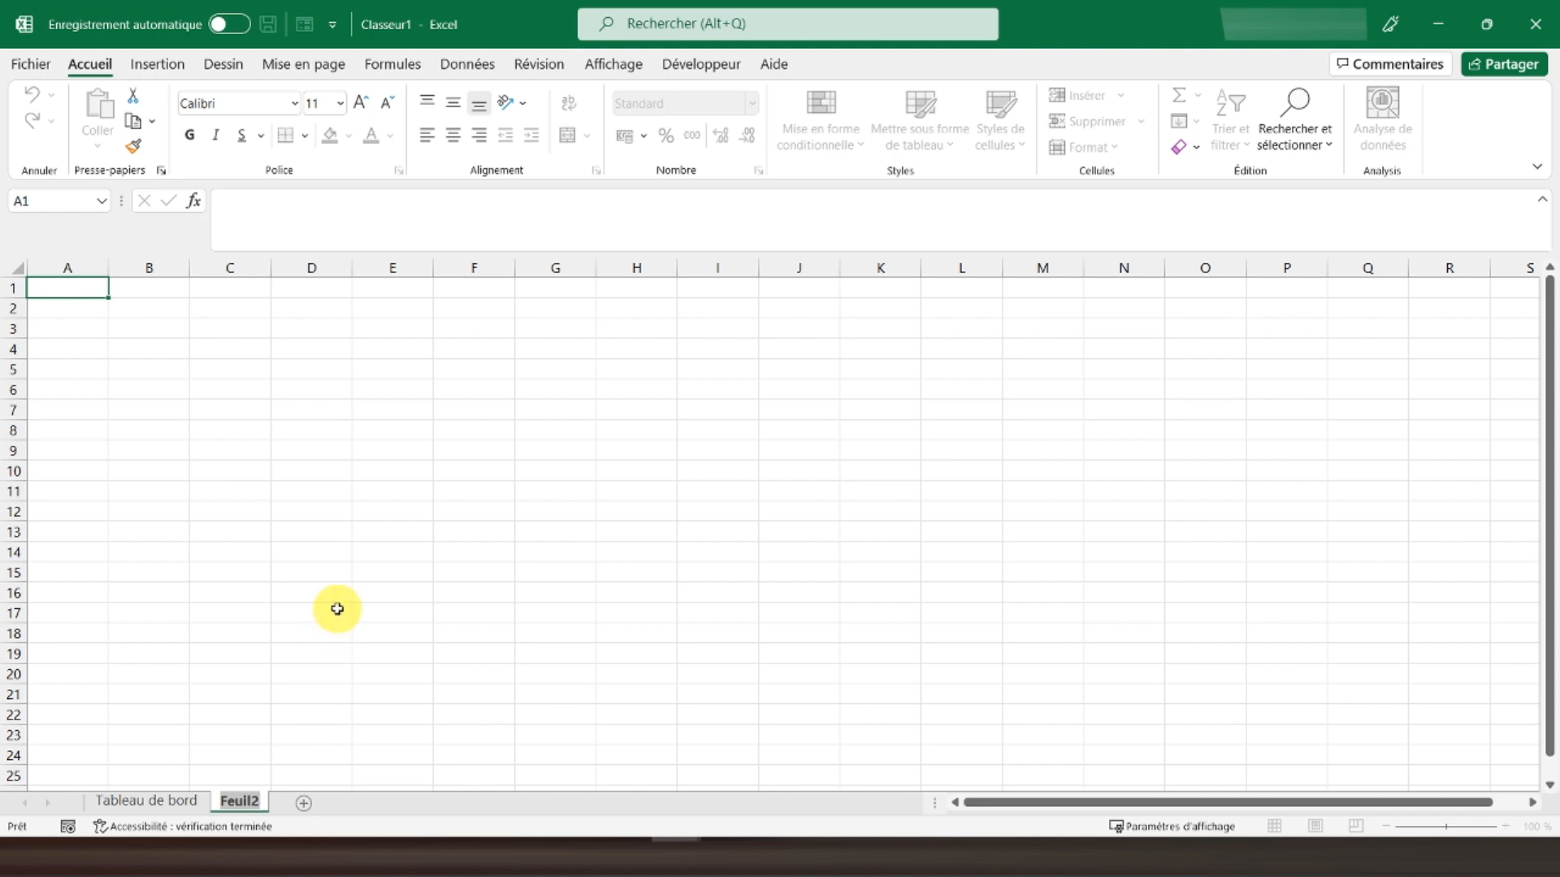
pyautogui.write('Journal des')
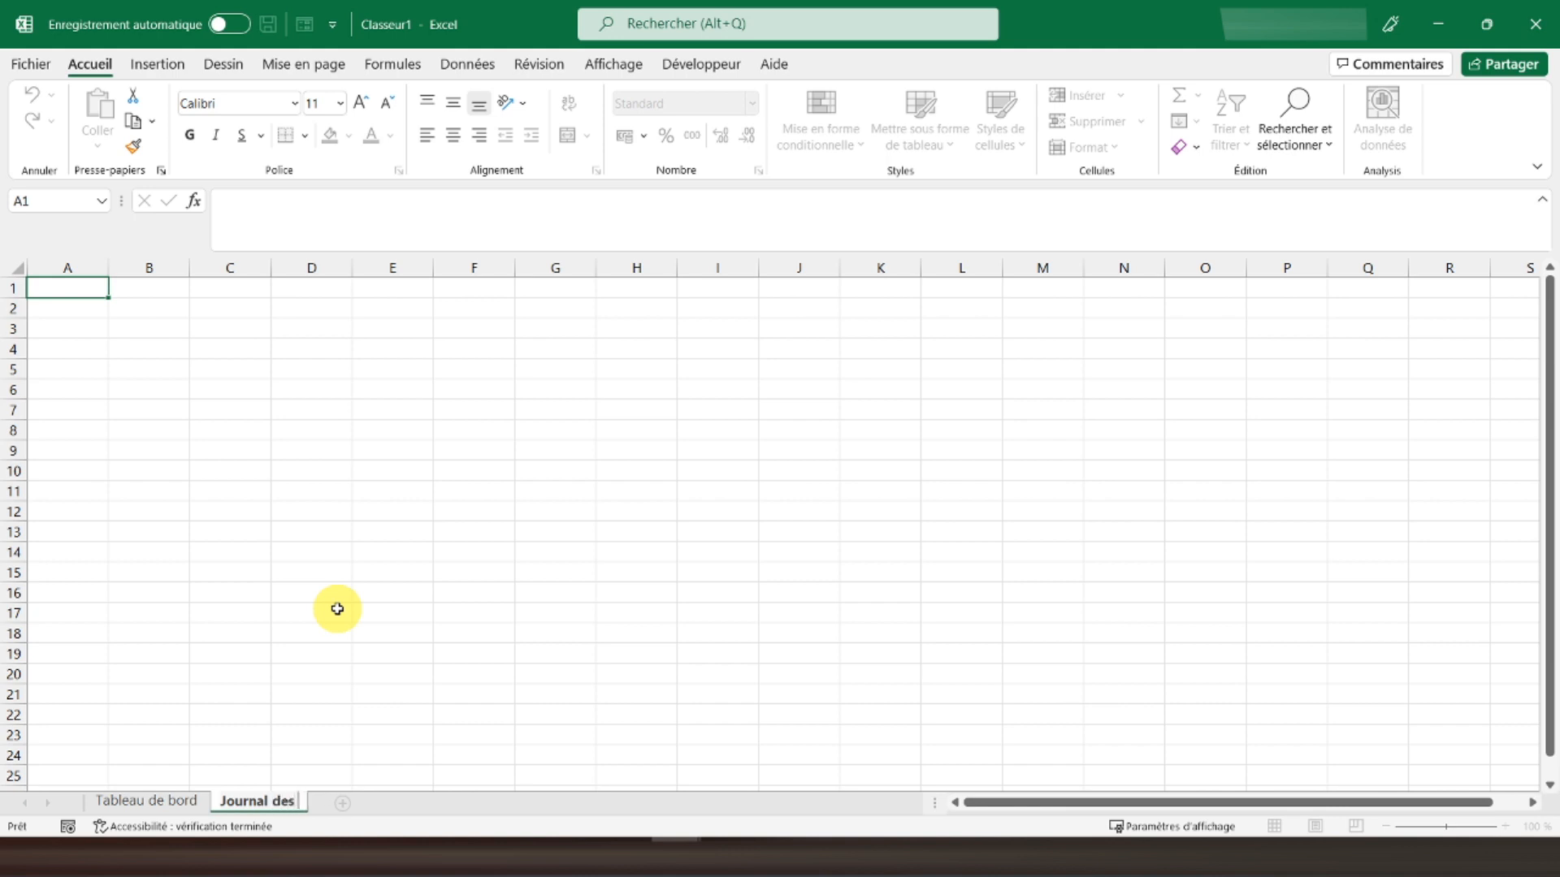
pyautogui.write(' achats')
pyautogui.click(387, 807)
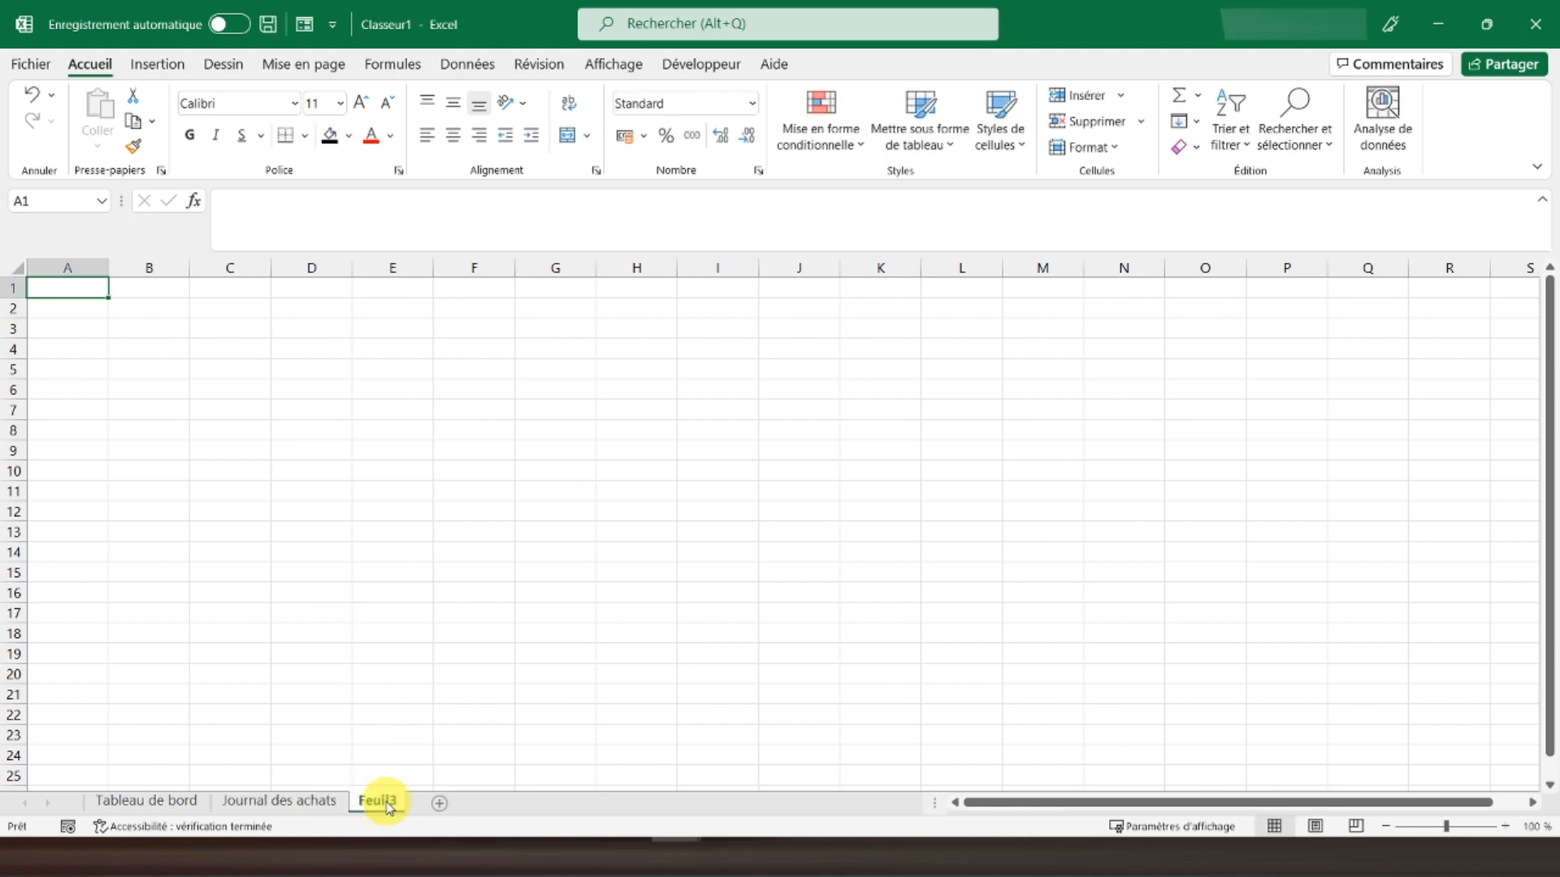
pyautogui.doubleClick(386, 807)
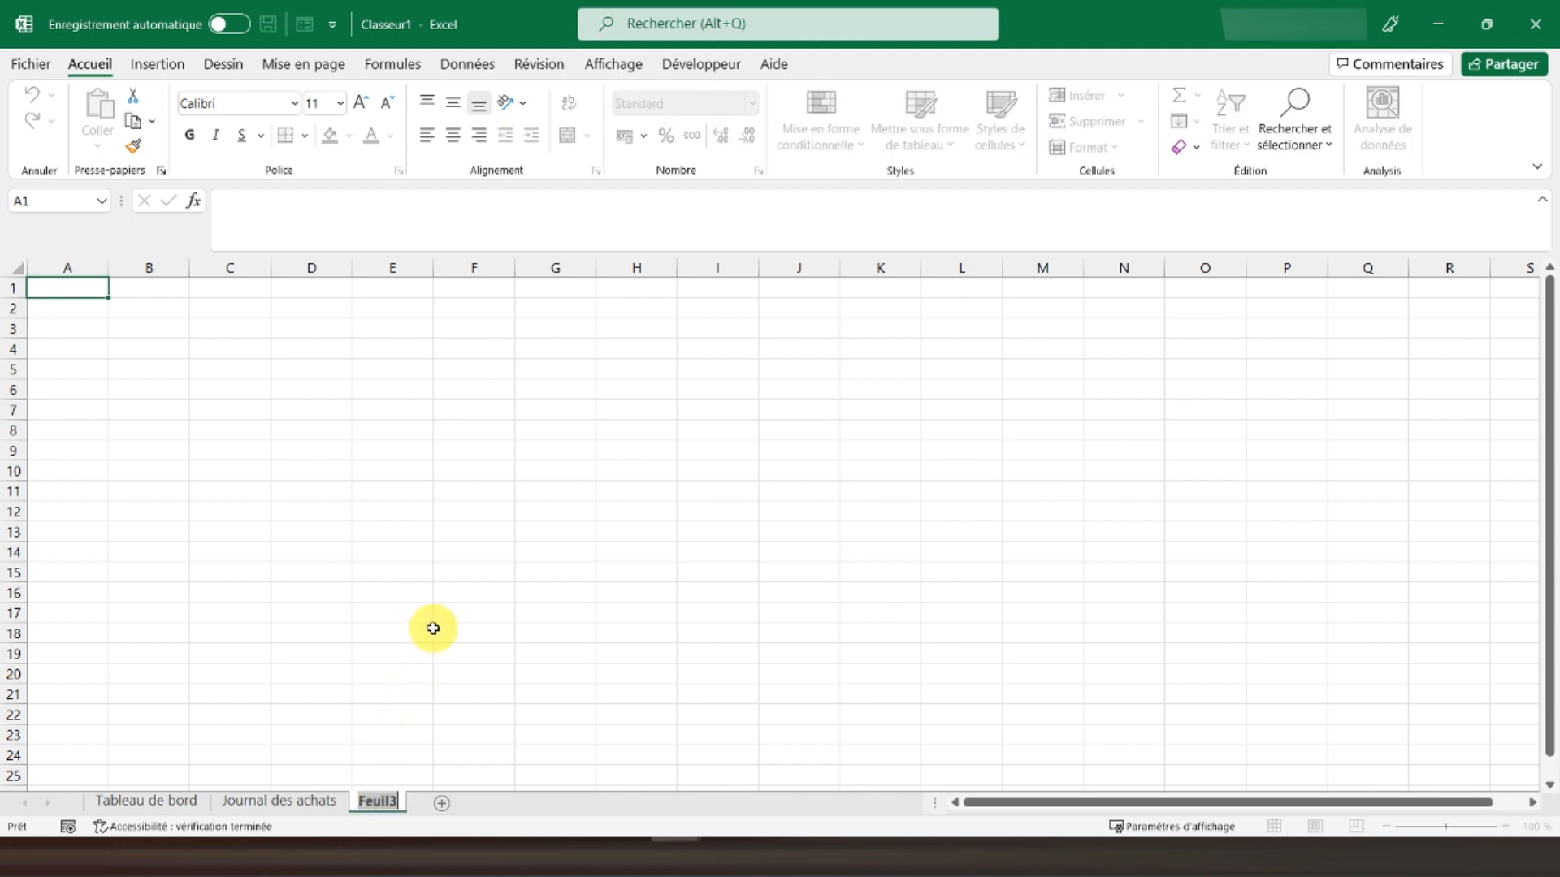
pyautogui.write('Paramètres')
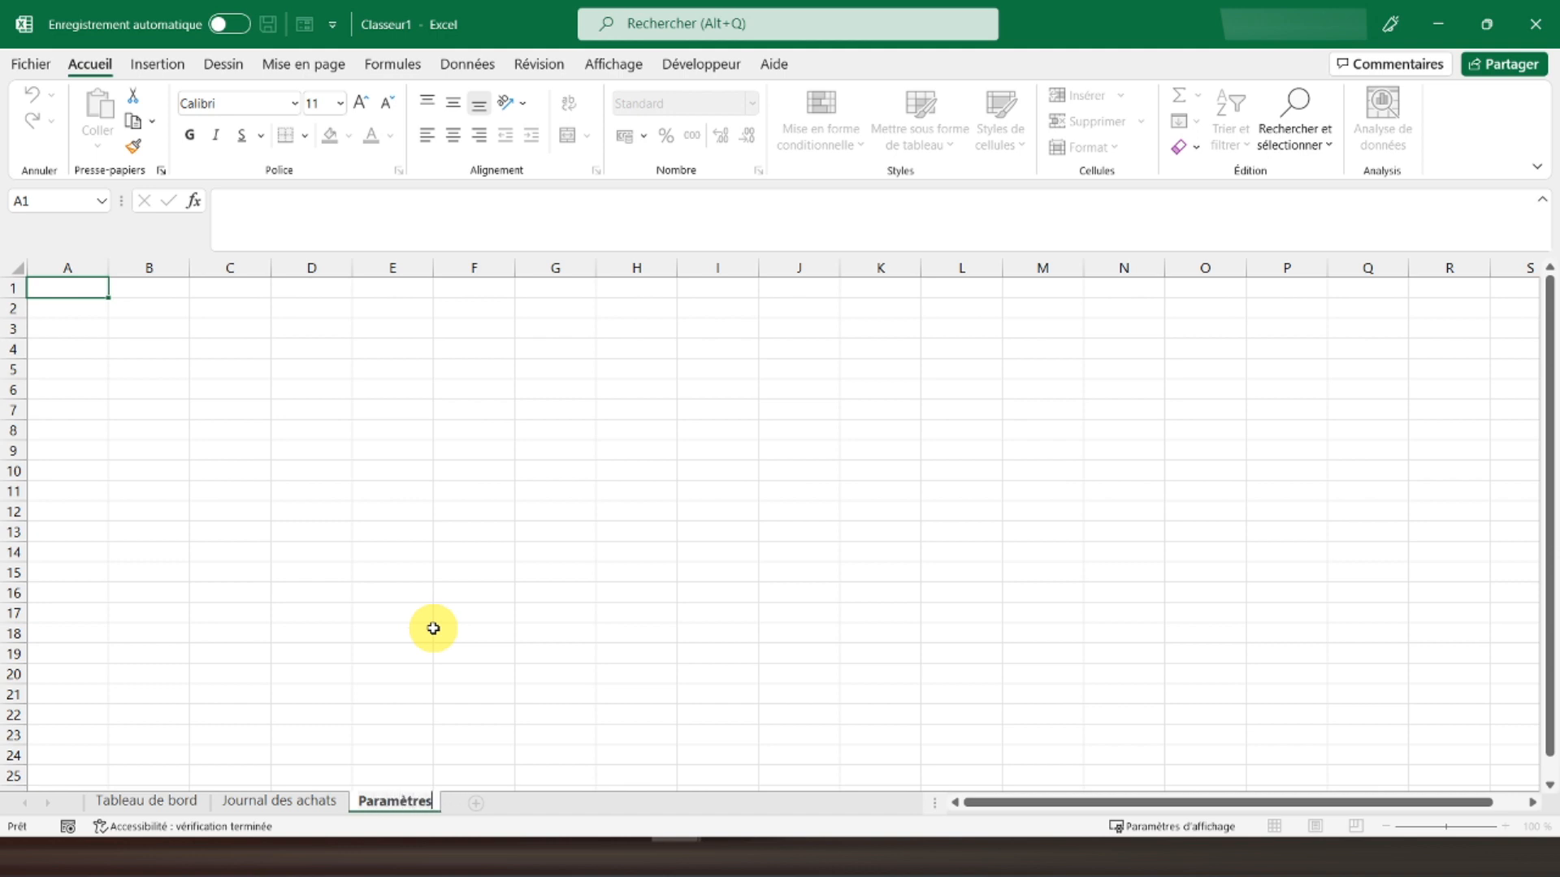
pyautogui.click(179, 432)
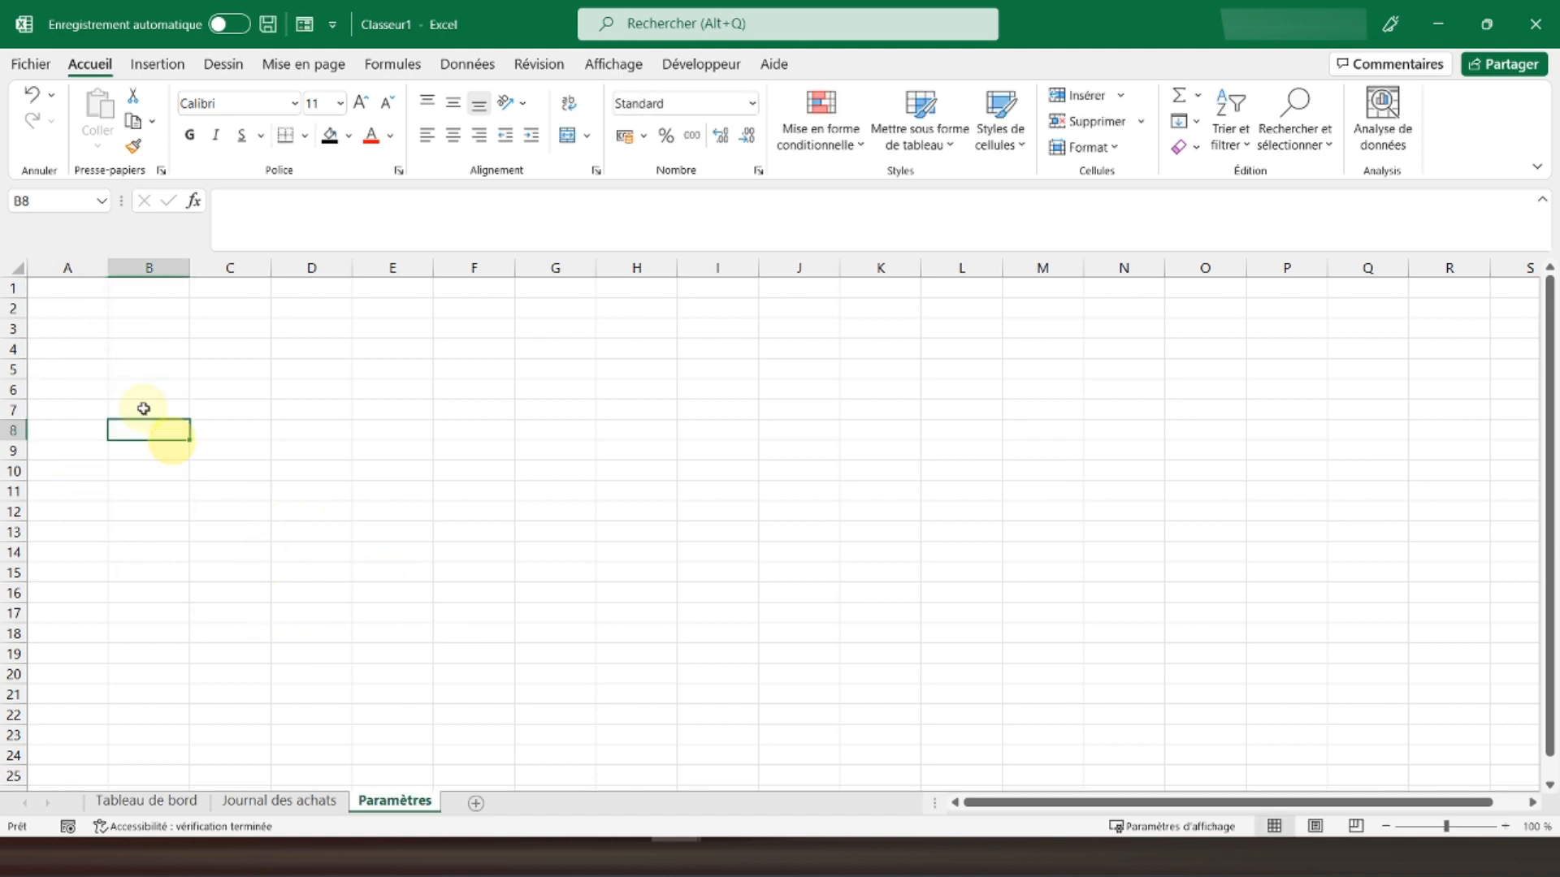
# Enter the title "Liste de produits" in cell A1 of the Paramètres sheet
pyautogui.click(79, 293)
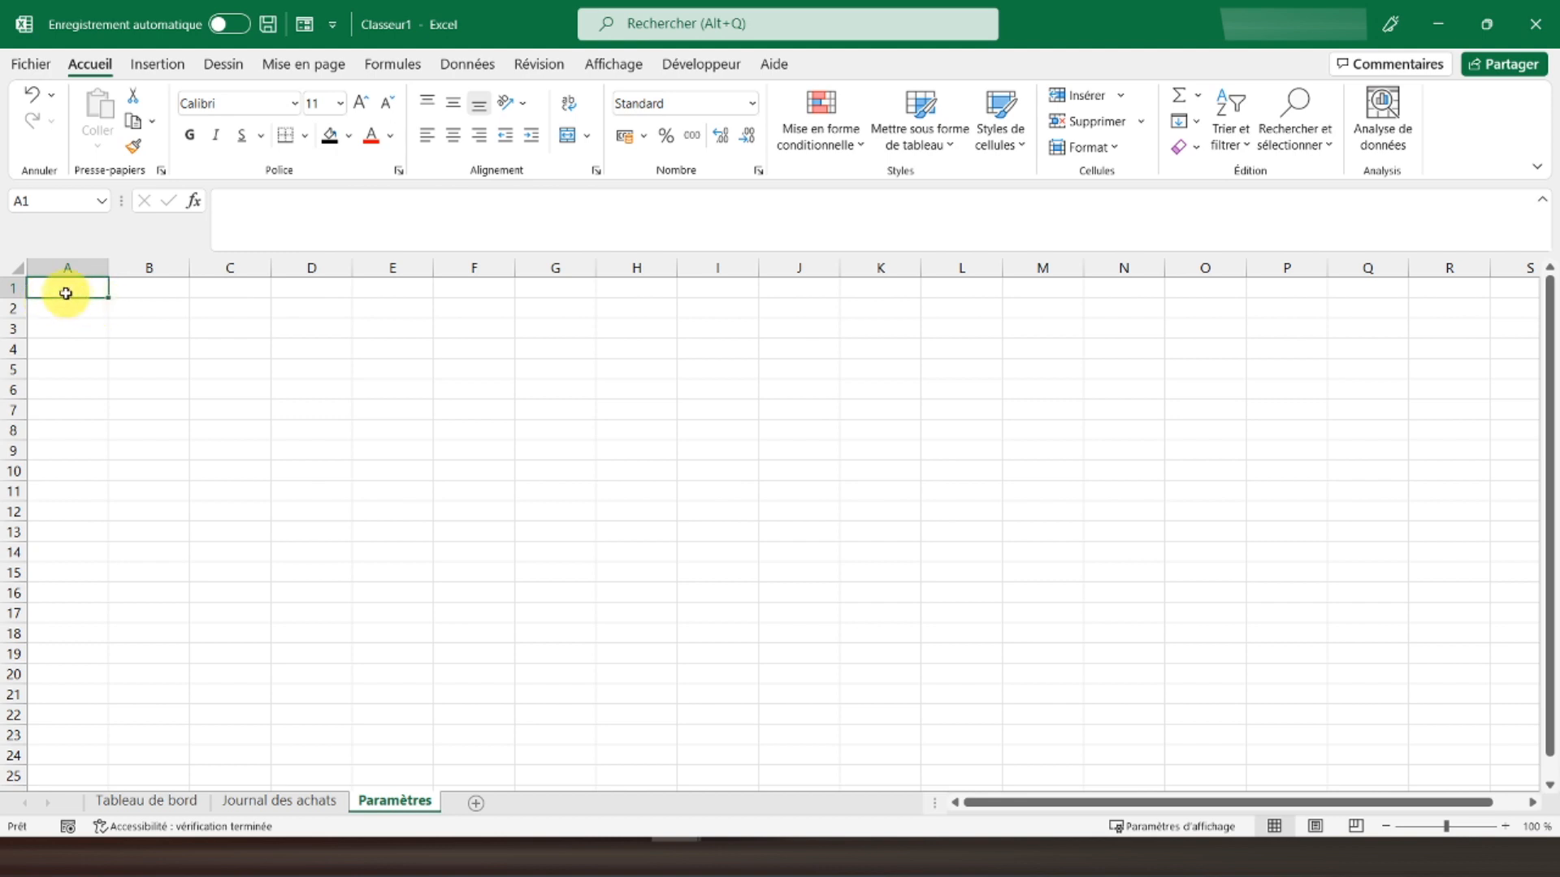
pyautogui.write('Liste de produ')
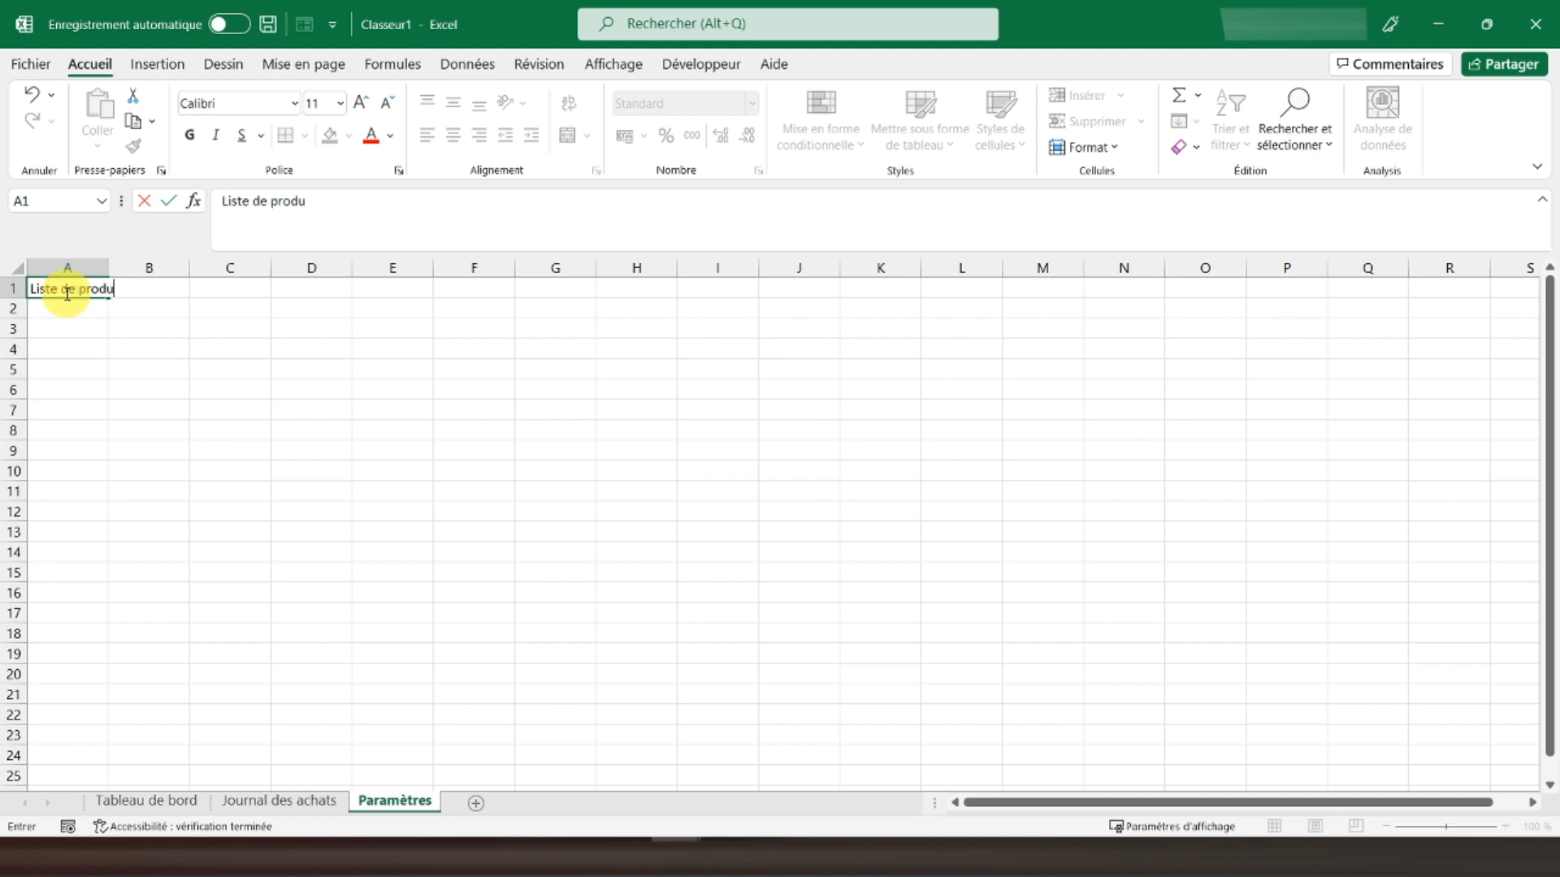
pyautogui.press('Return')
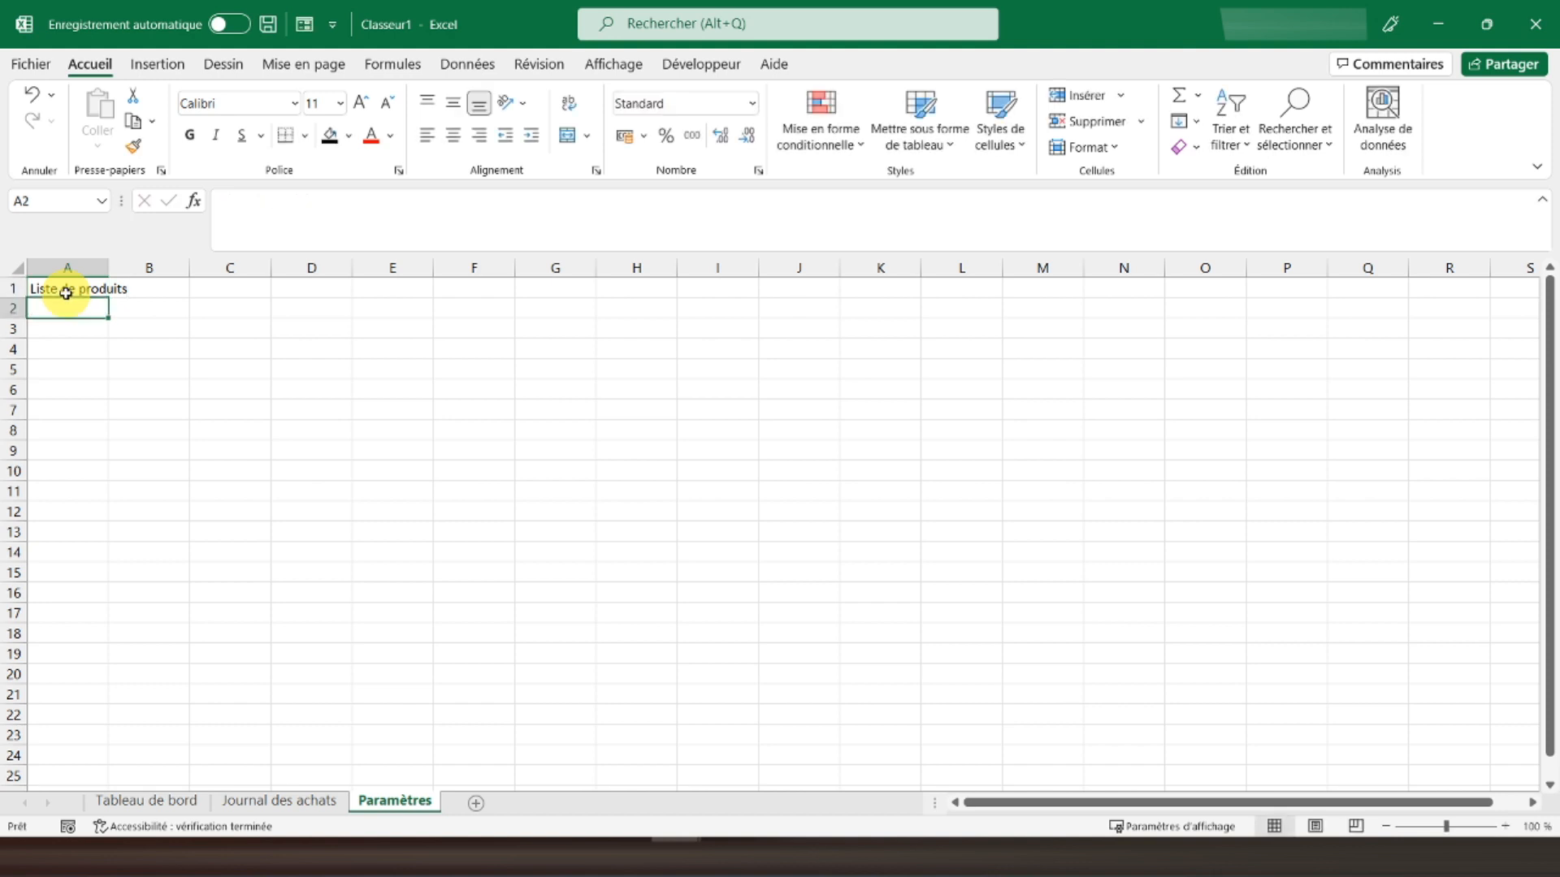
# Merge and centre the title across A1:F1 and make it bold
pyautogui.click(66, 292)
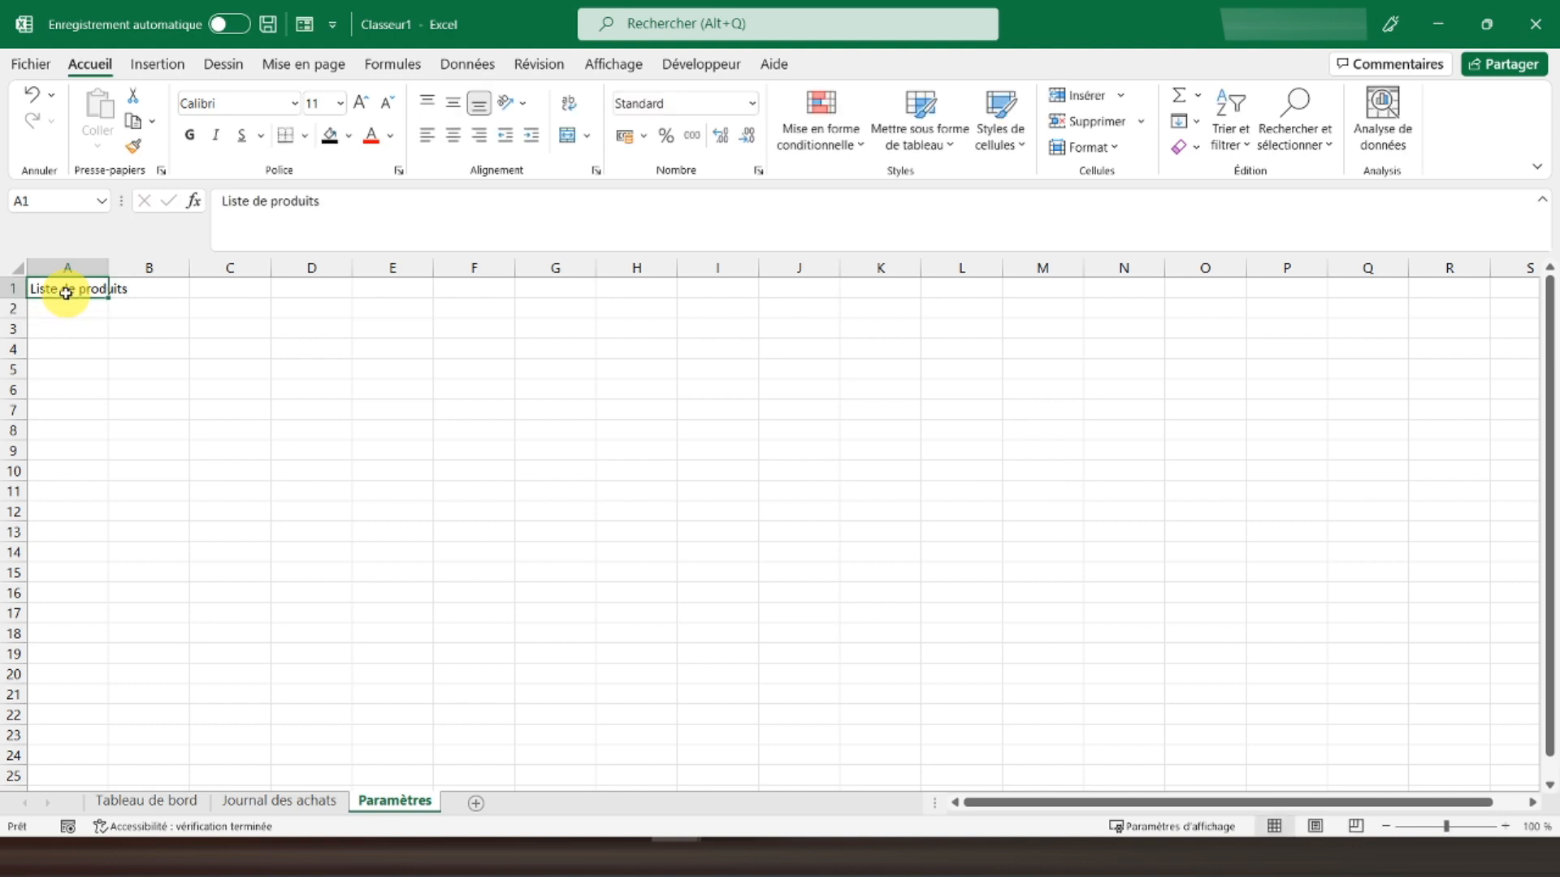
pyautogui.moveTo(74, 292); pyautogui.dragTo(474, 286)
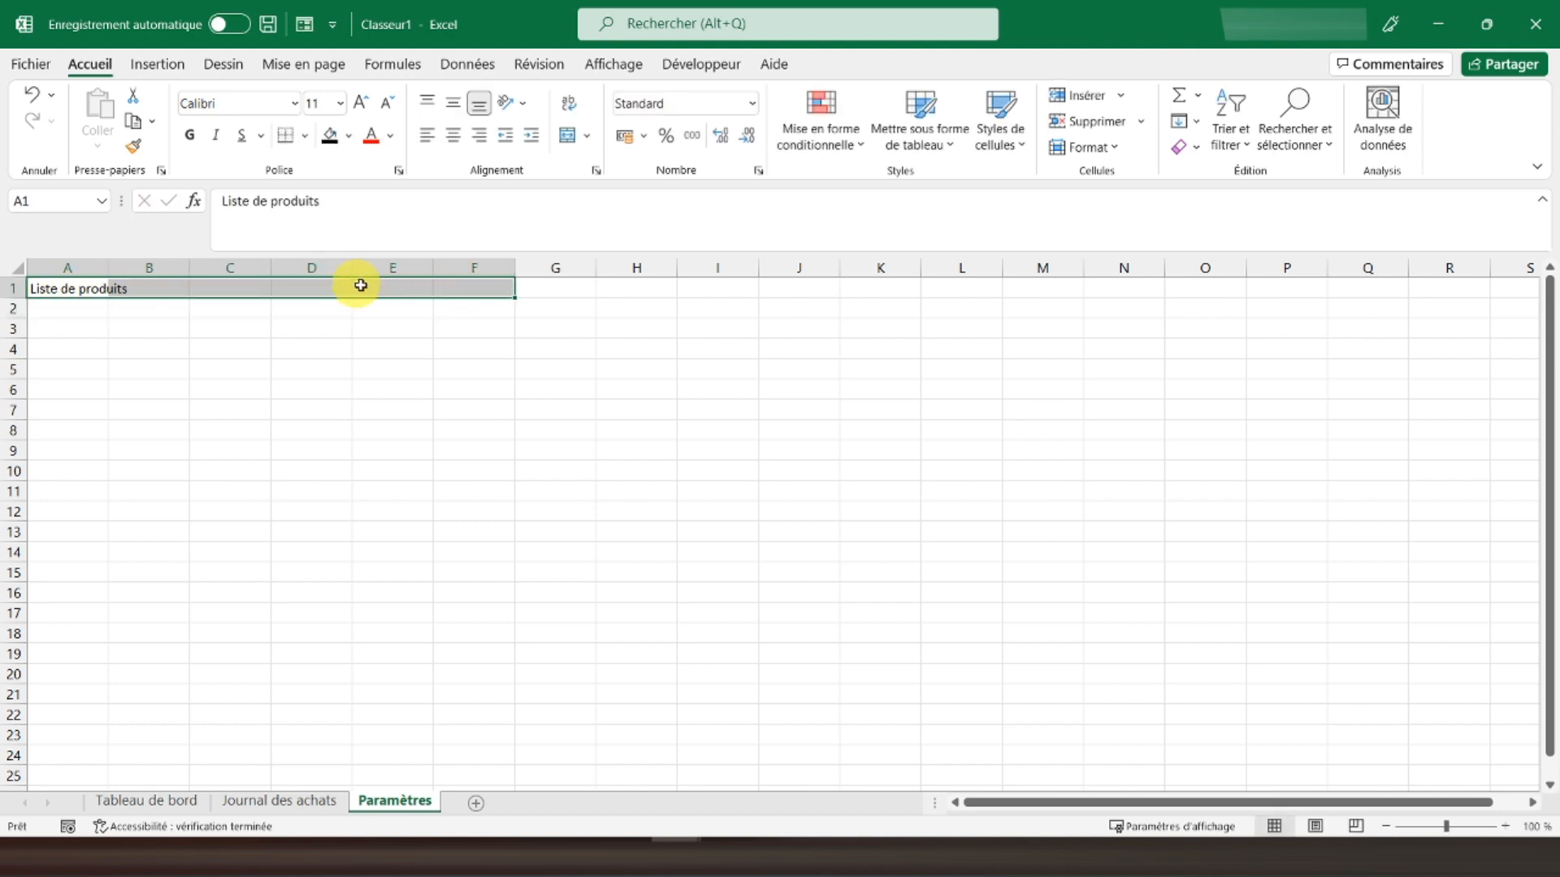
pyautogui.click(572, 143)
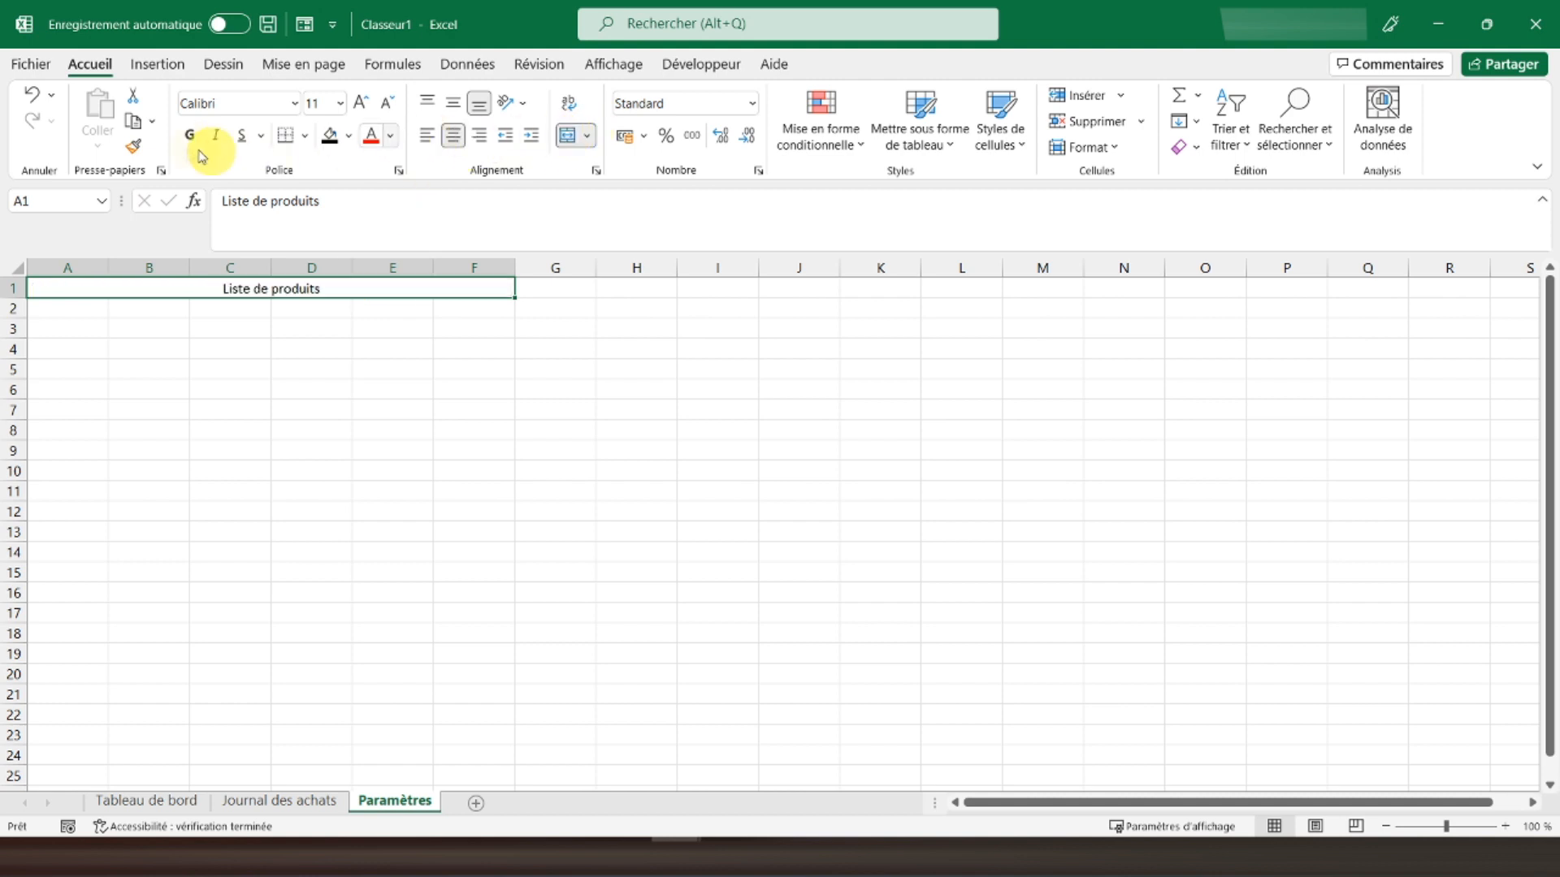
pyautogui.click(192, 135)
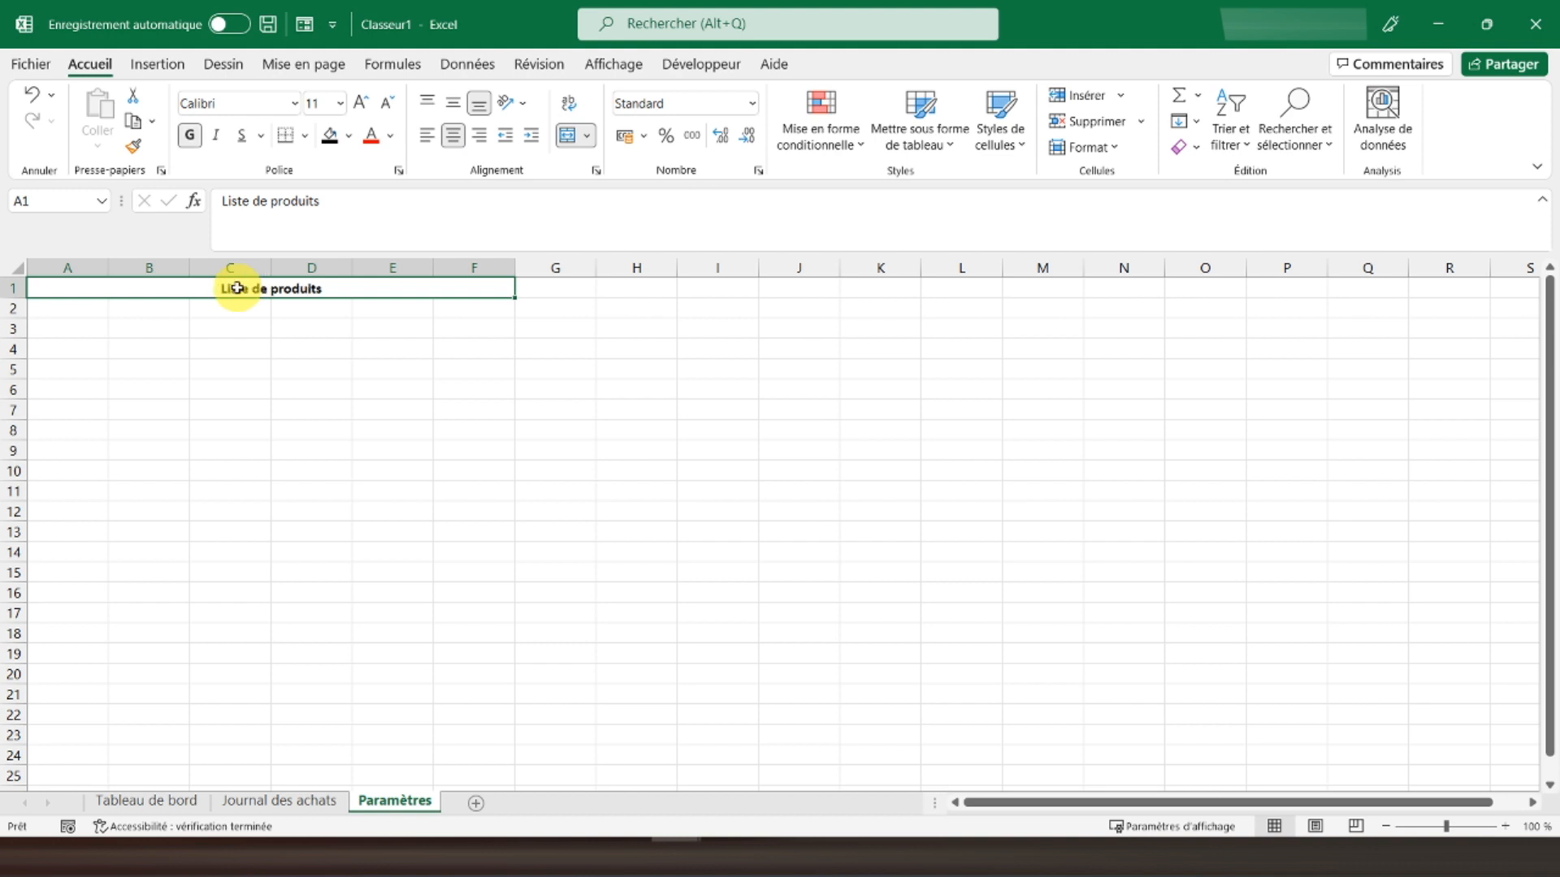
# Apply a thick outside border around the range A1:F21
pyautogui.moveTo(219, 280); pyautogui.dragTo(198, 693)
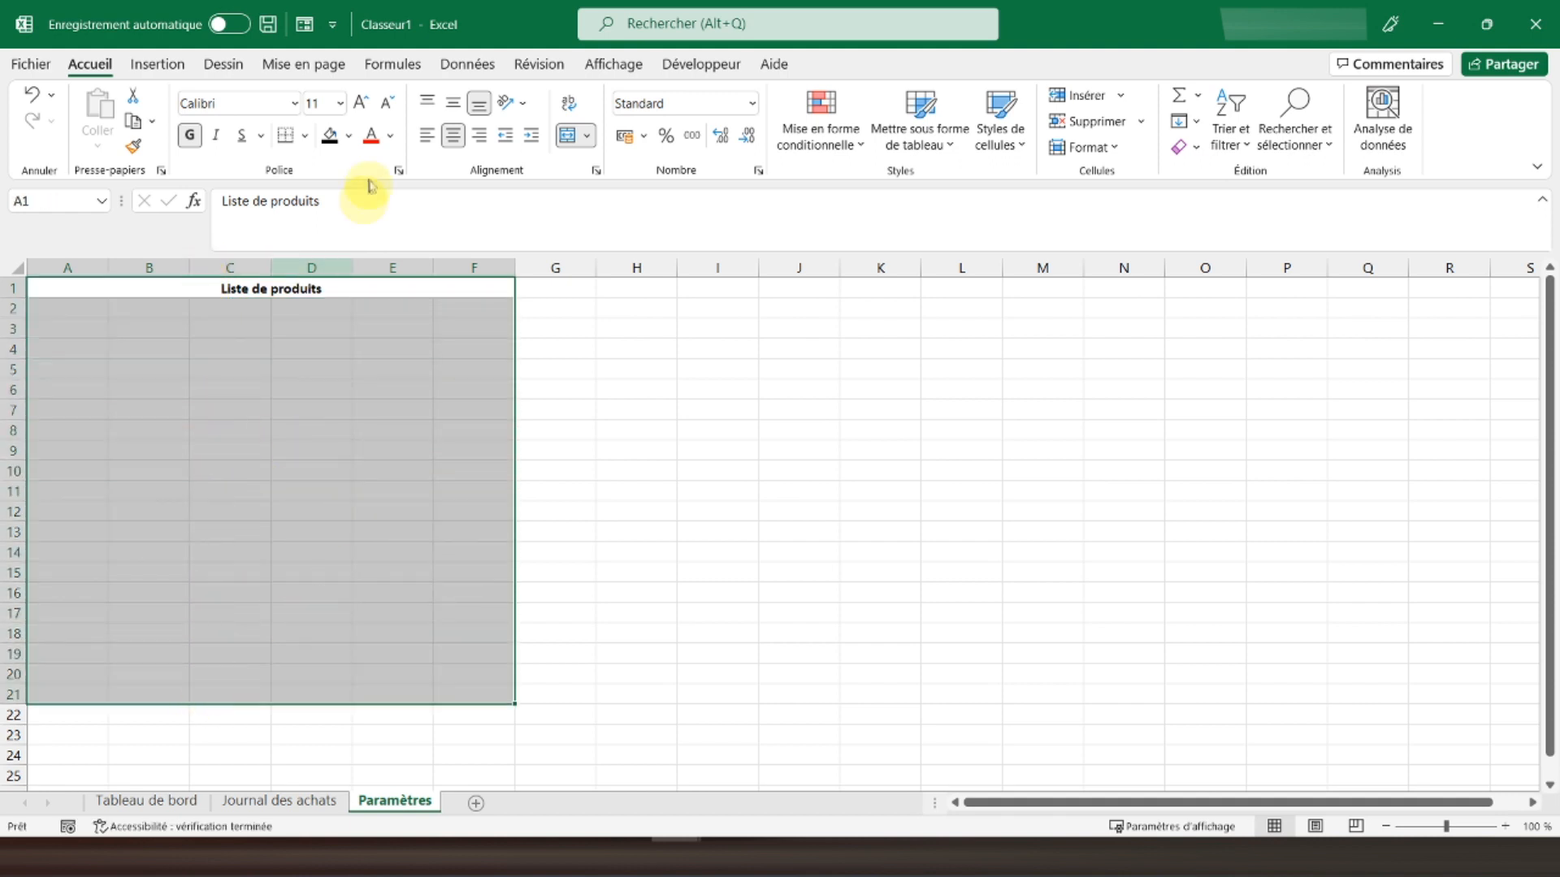
pyautogui.click(305, 138)
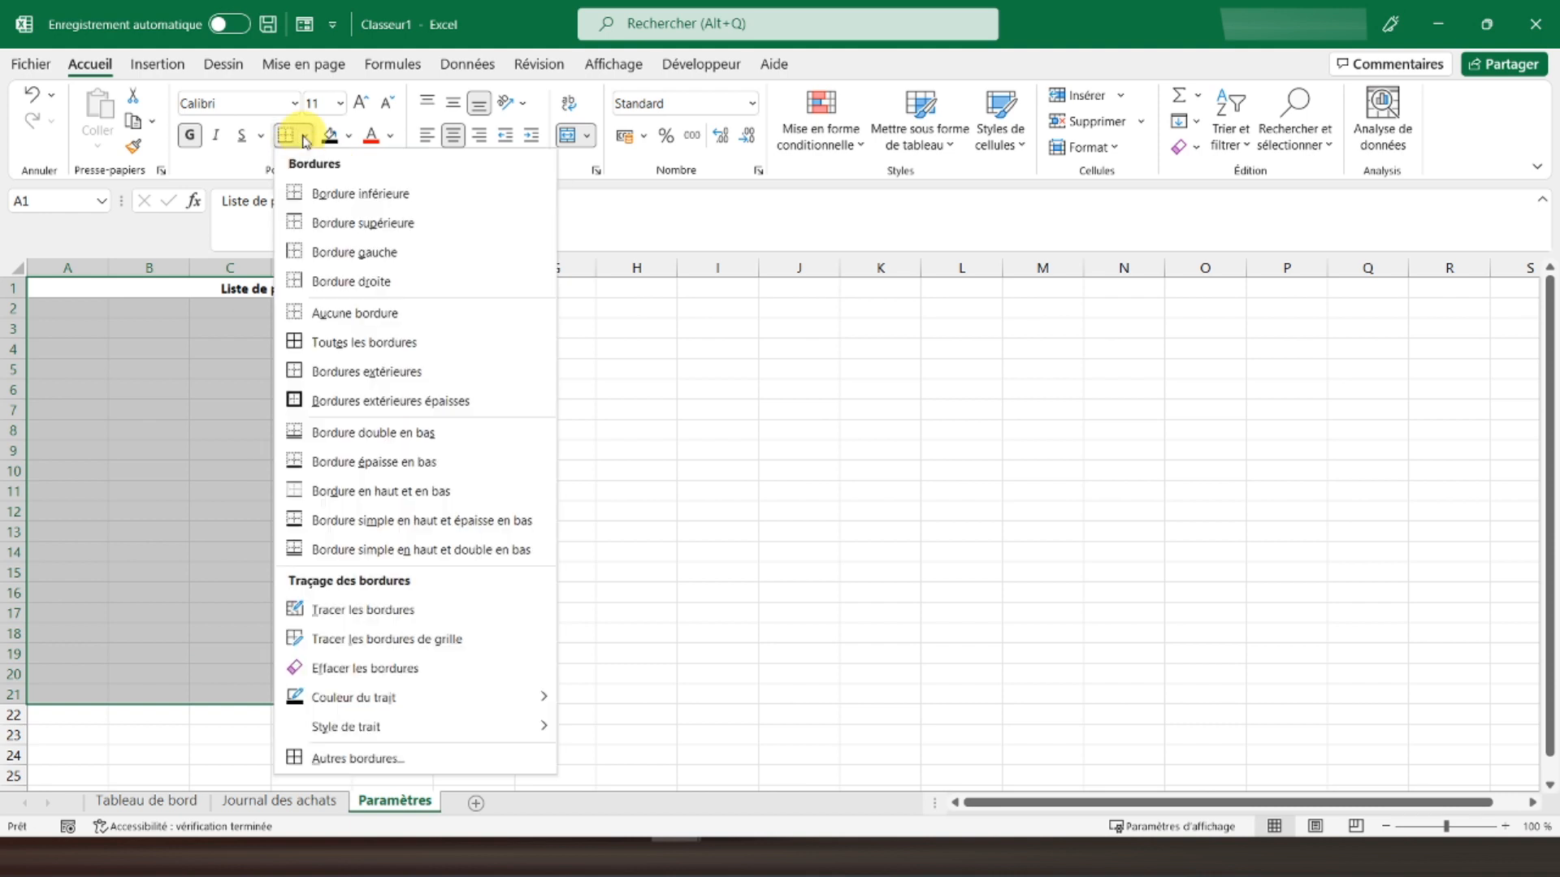
pyautogui.click(346, 402)
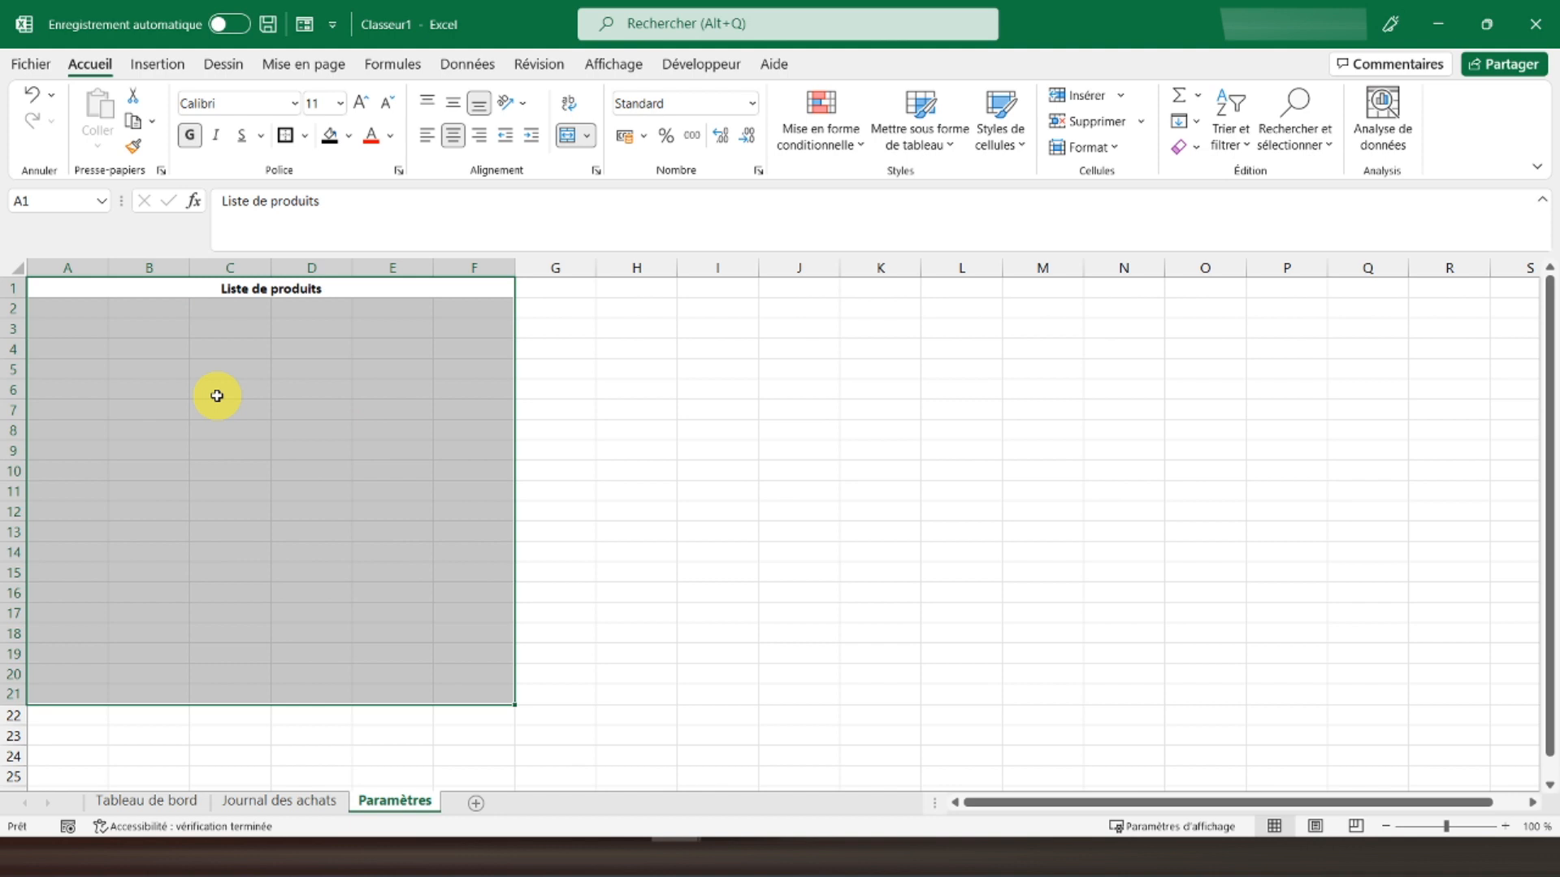
# Enter the column headers "Dénomination" in A2 and "Coût total" in B2
pyautogui.click(56, 310)
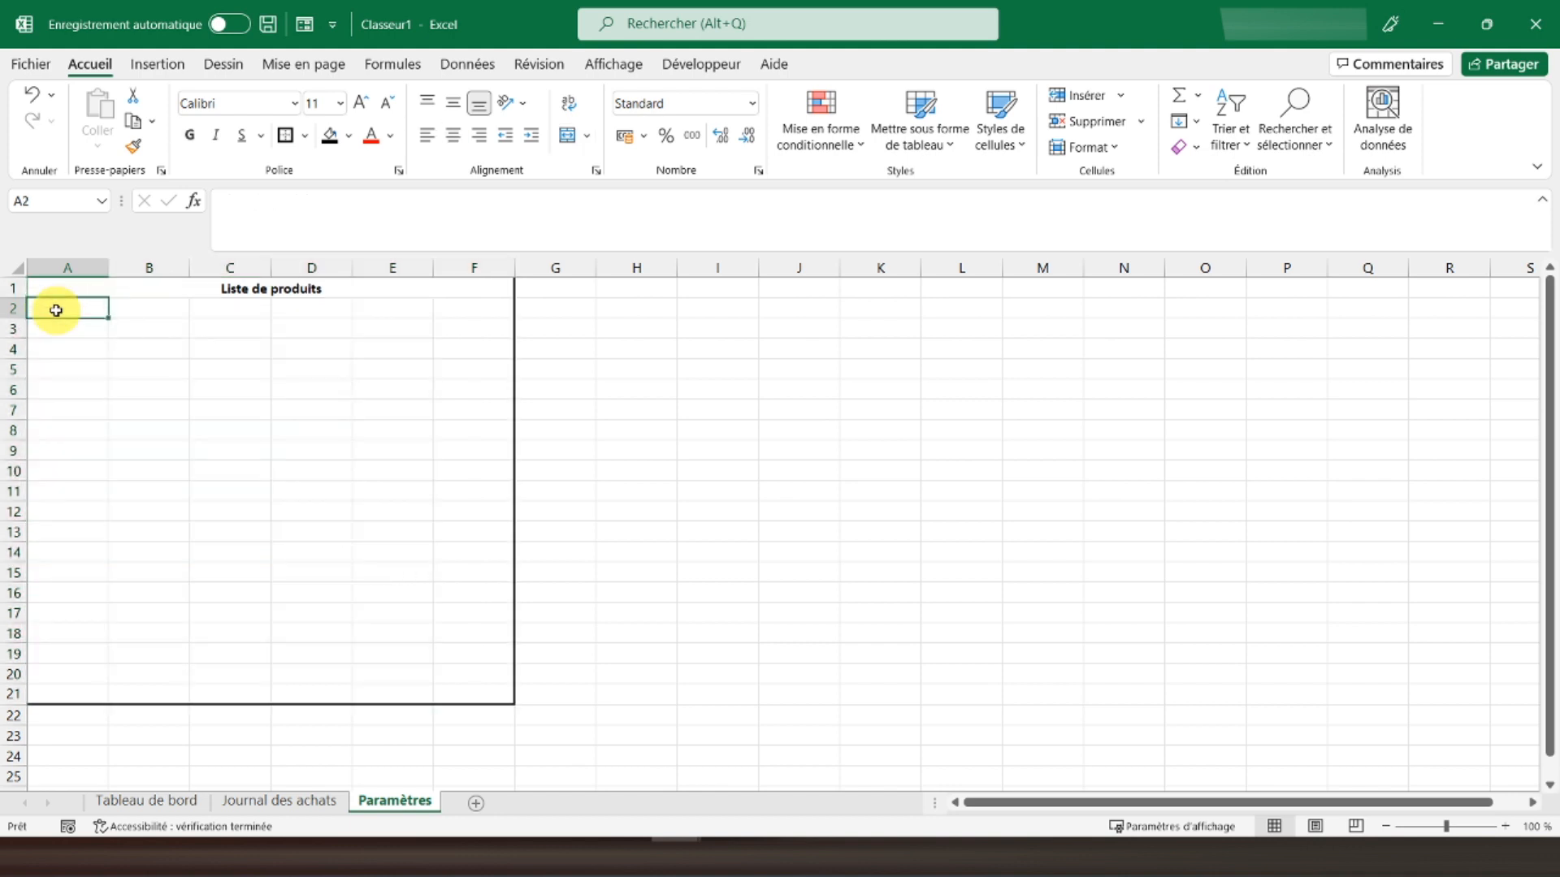
pyautogui.write('Dénomination')
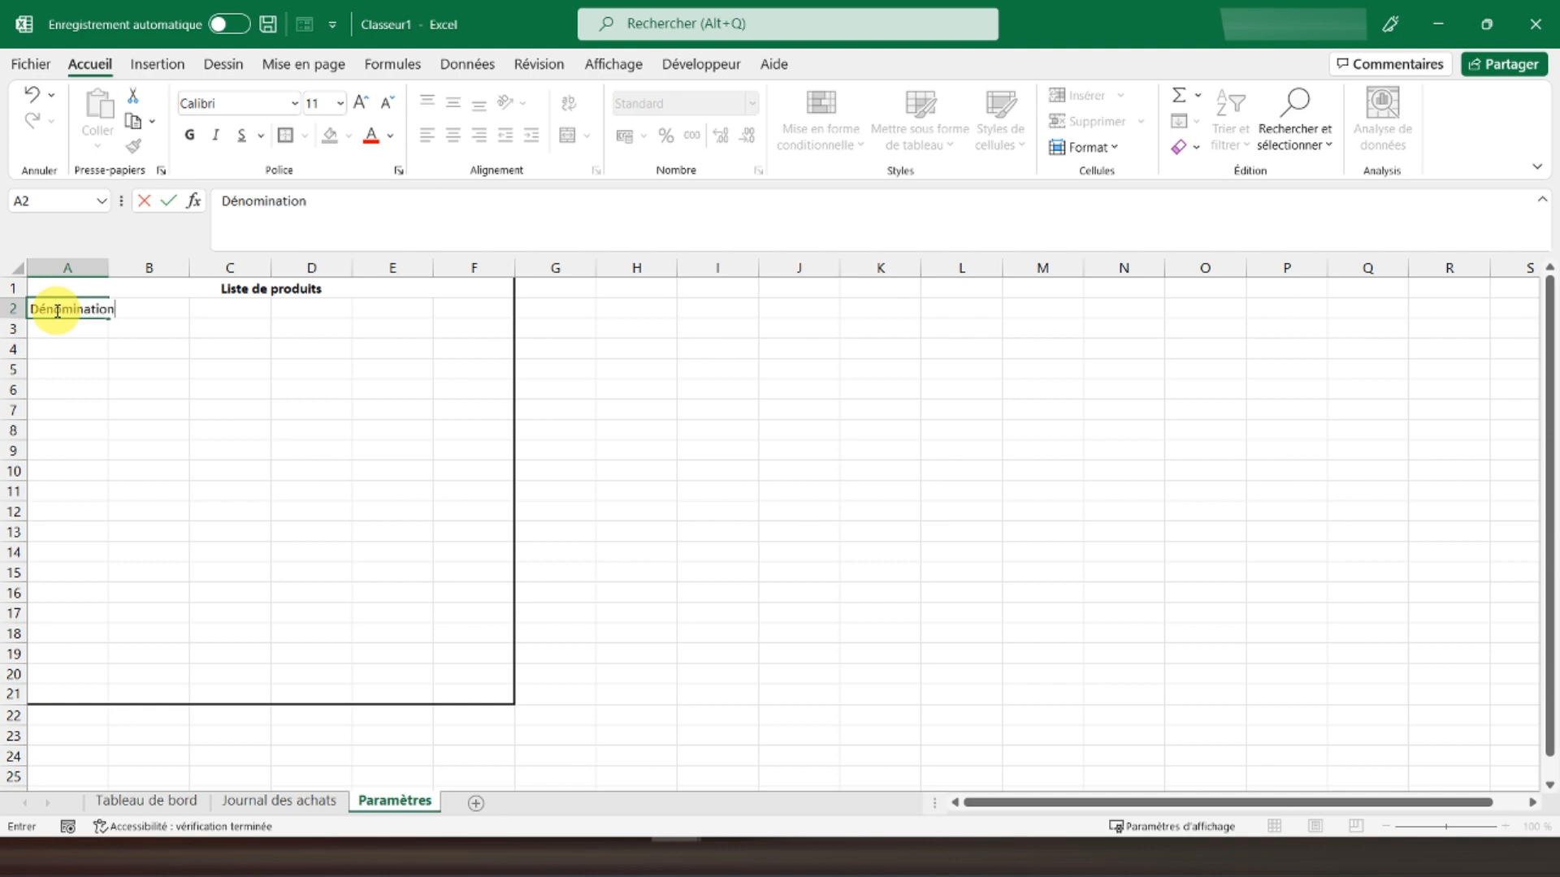
pyautogui.press('Tab')
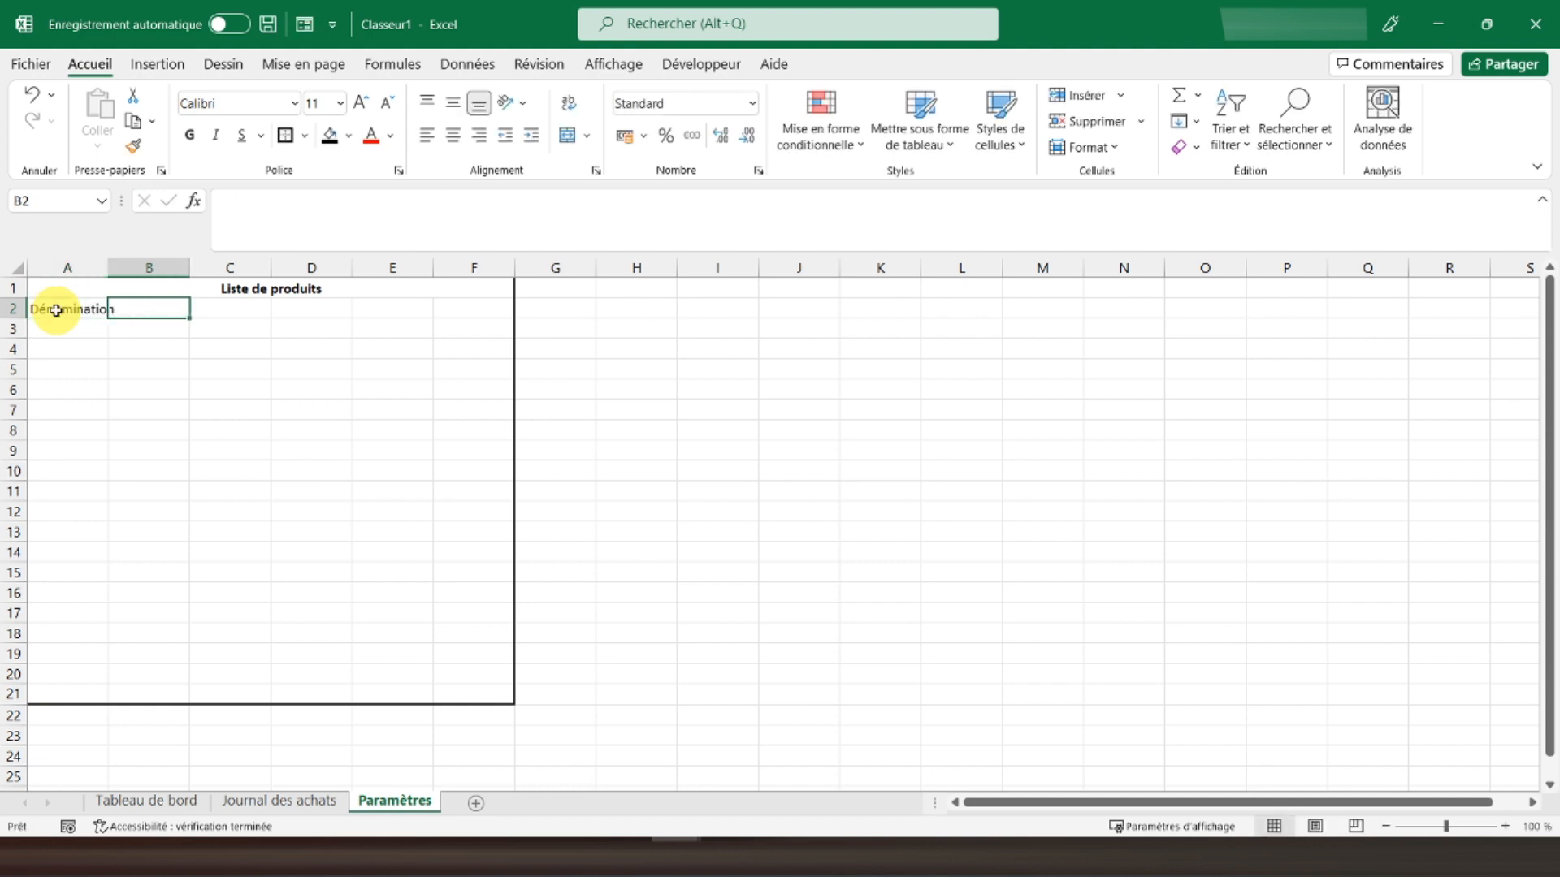
pyautogui.write('Coût to')
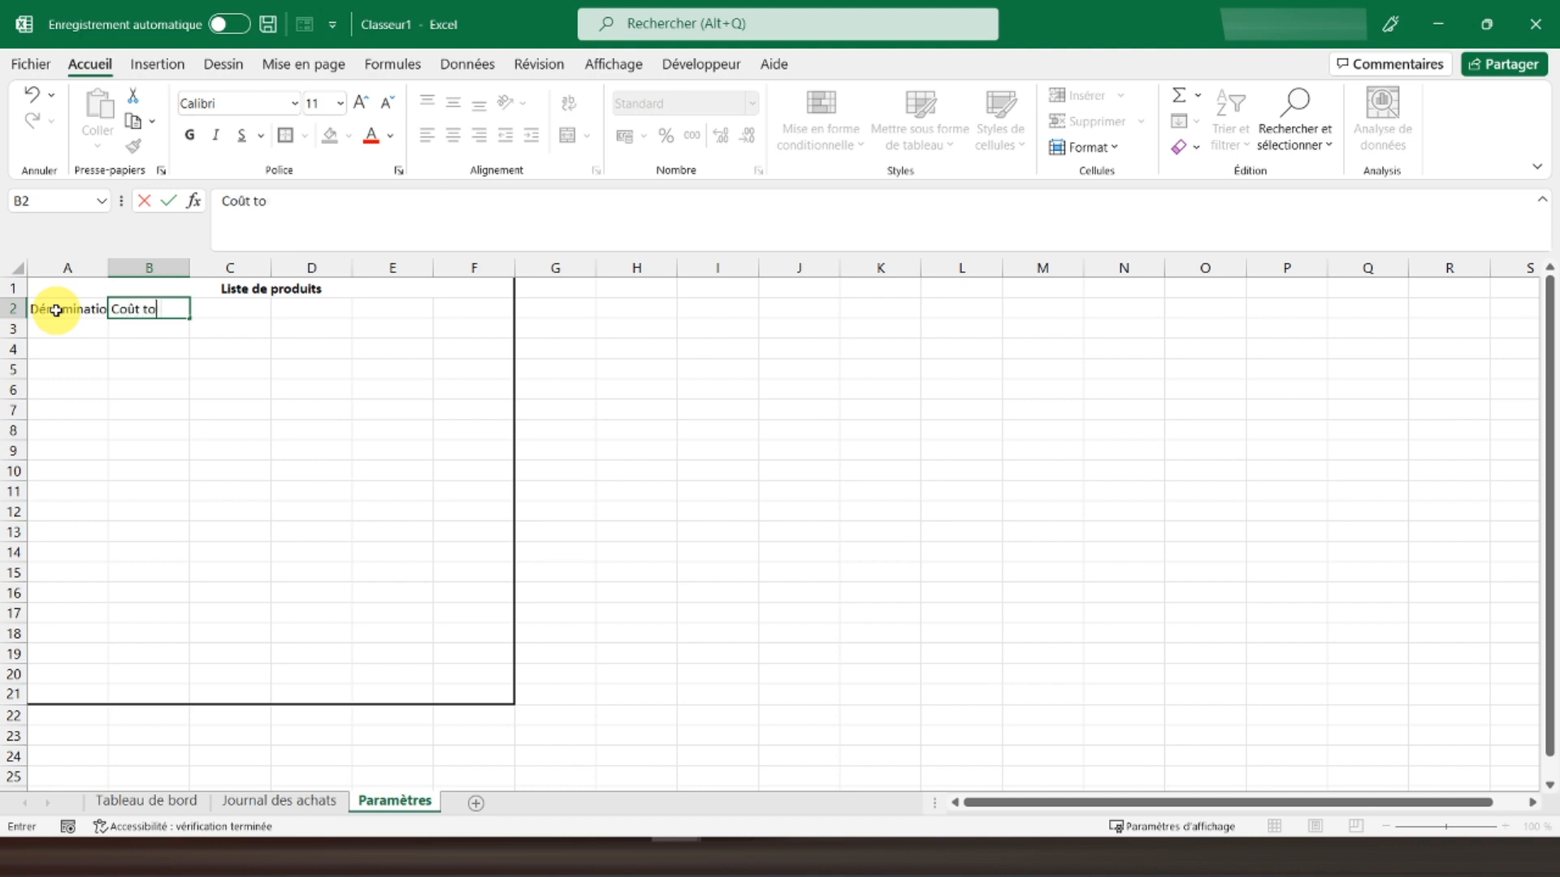
pyautogui.write('tal')
pyautogui.press('Tab')
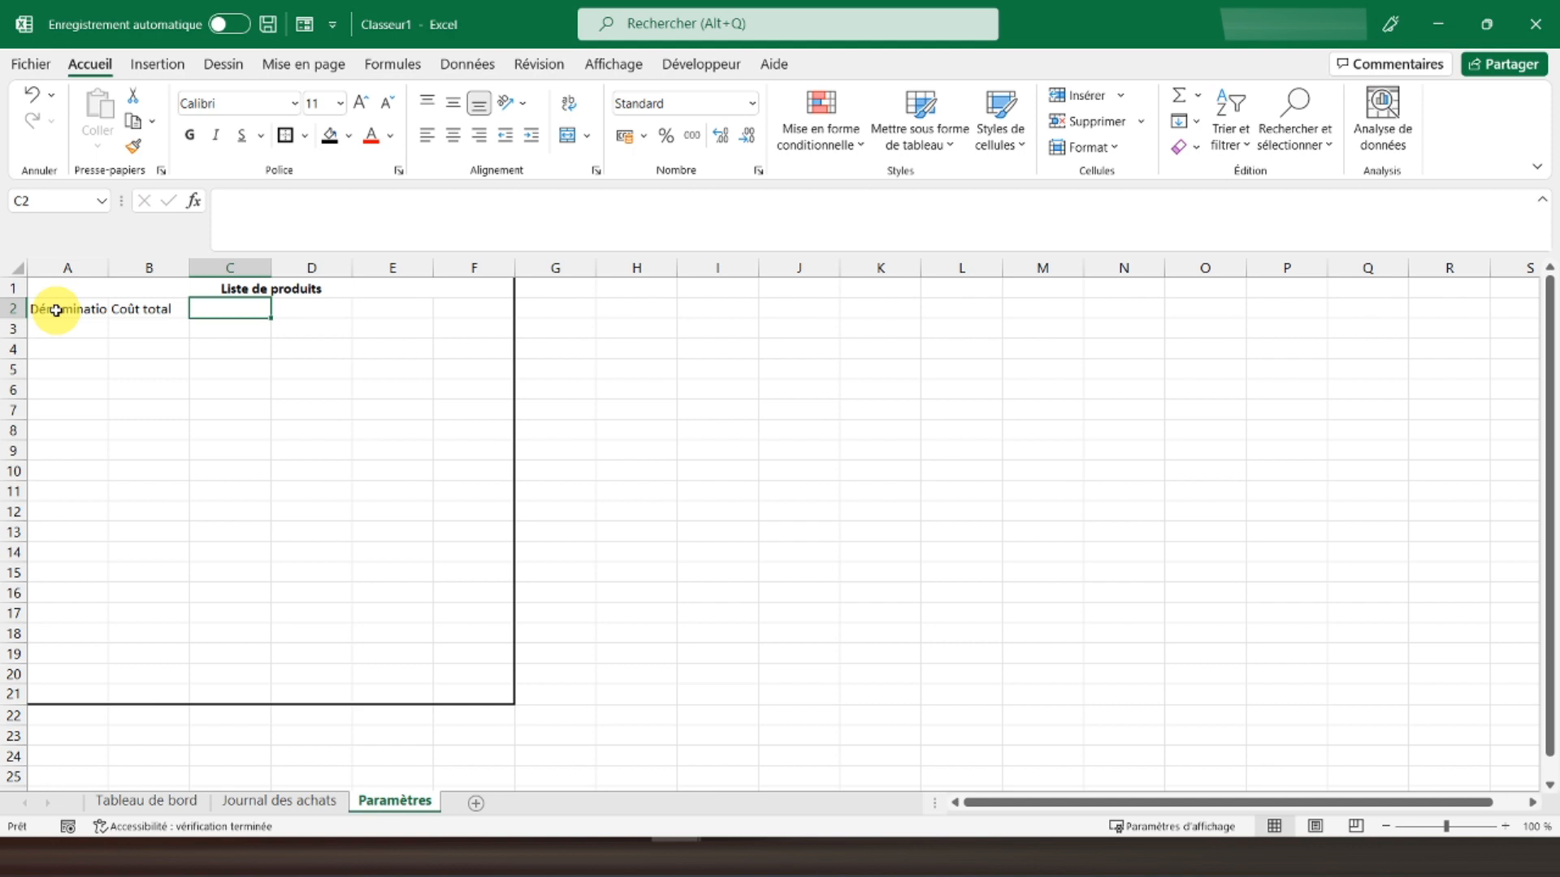
# Enter 2022 in C2 and extend it across to F2 as an incrementing series of years up to 2025
pyautogui.write('2')
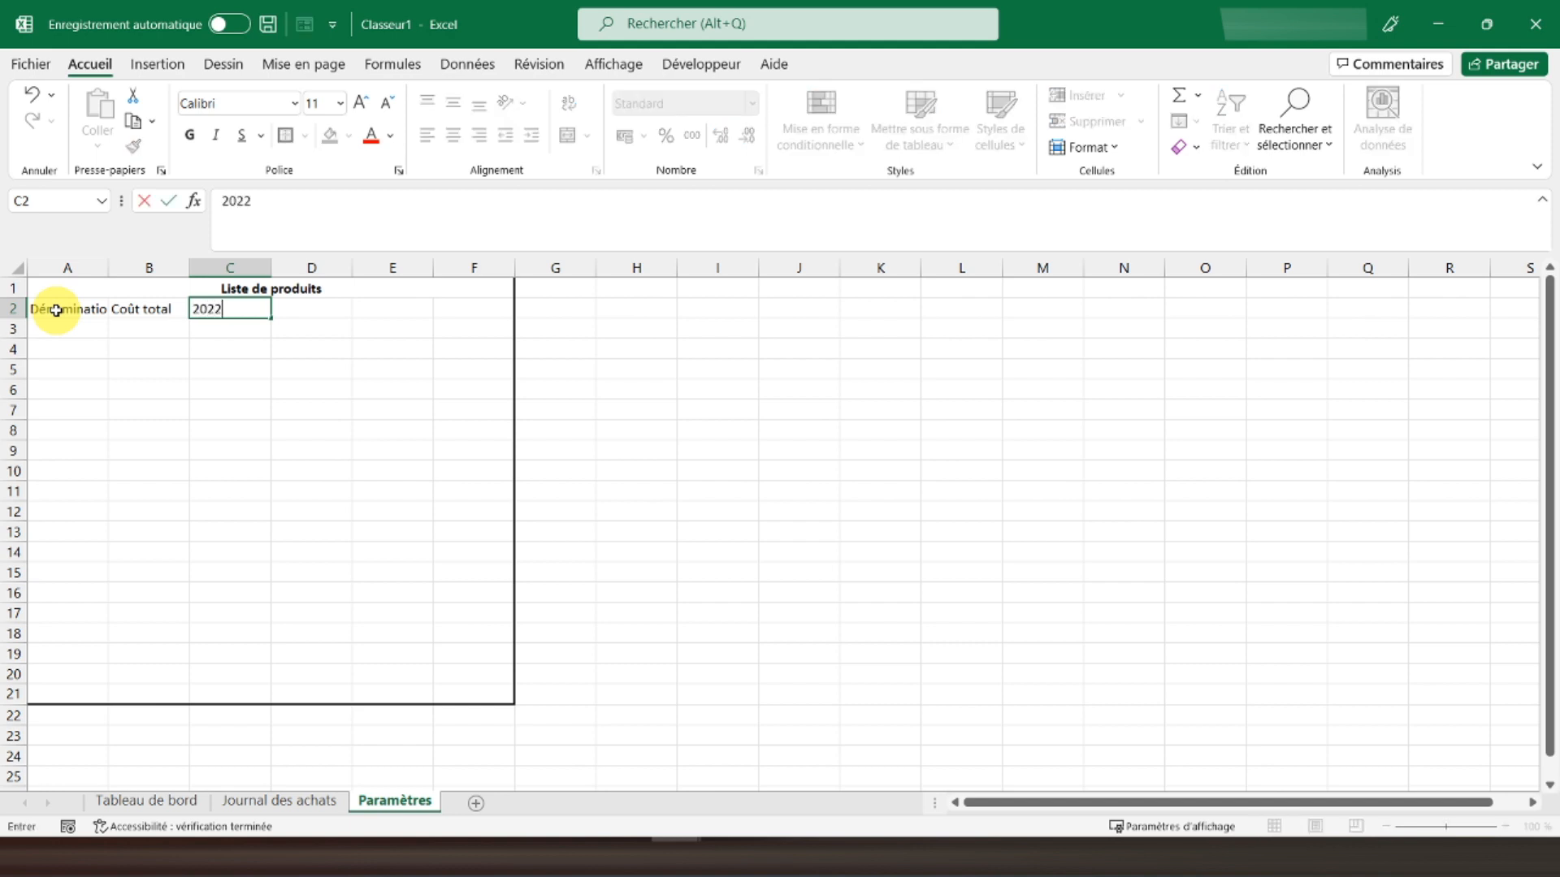
pyautogui.write('022')
pyautogui.click(172, 367)
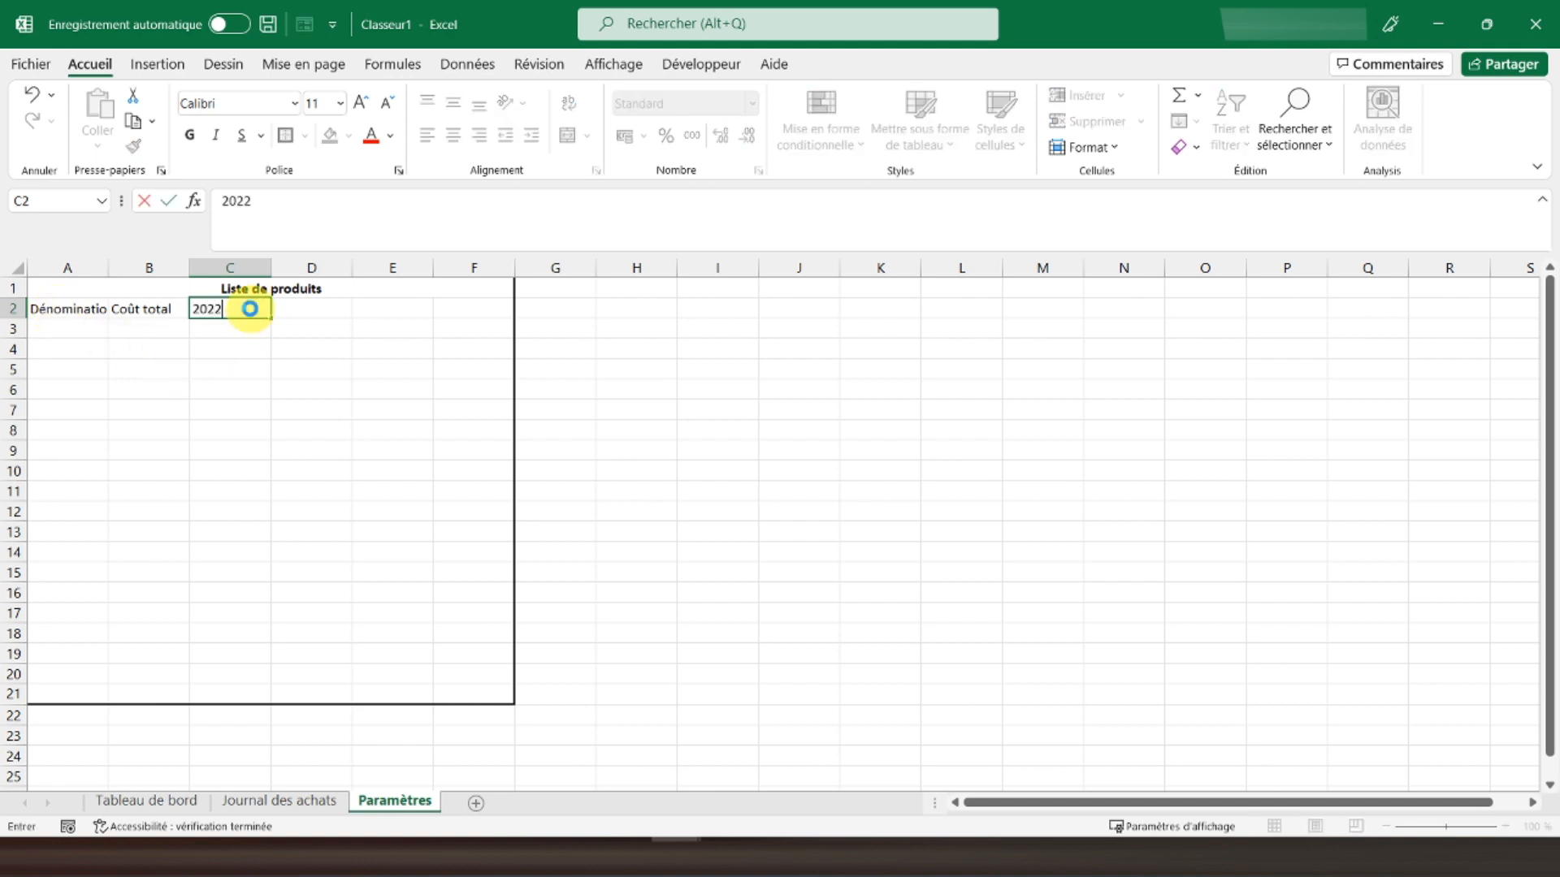
pyautogui.click(247, 309)
pyautogui.moveTo(271, 317); pyautogui.dragTo(490, 310)
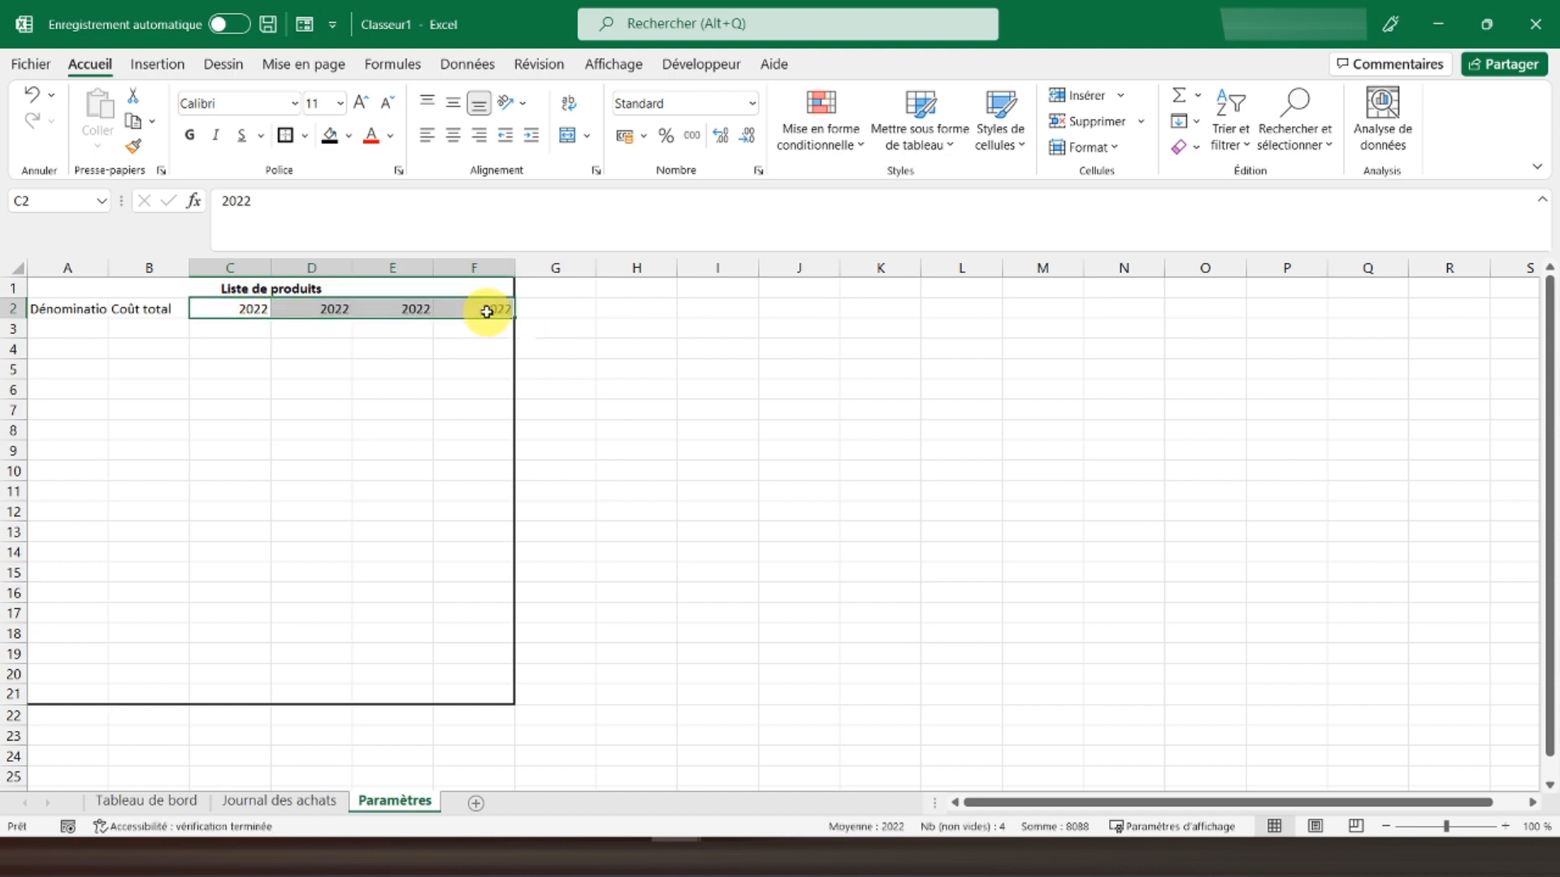
pyautogui.click(528, 331)
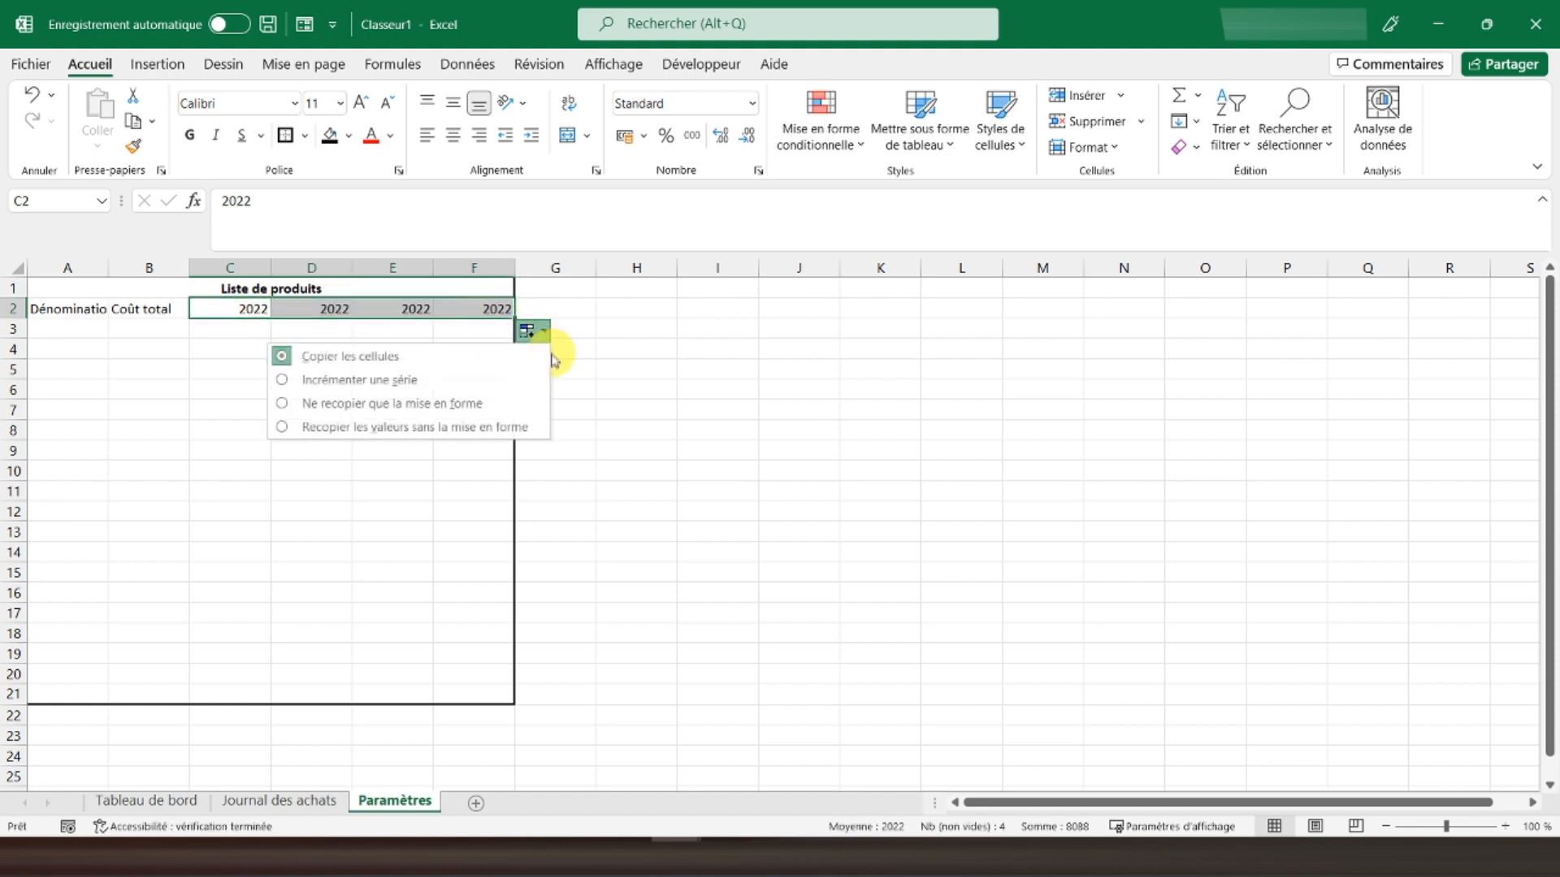
pyautogui.click(441, 383)
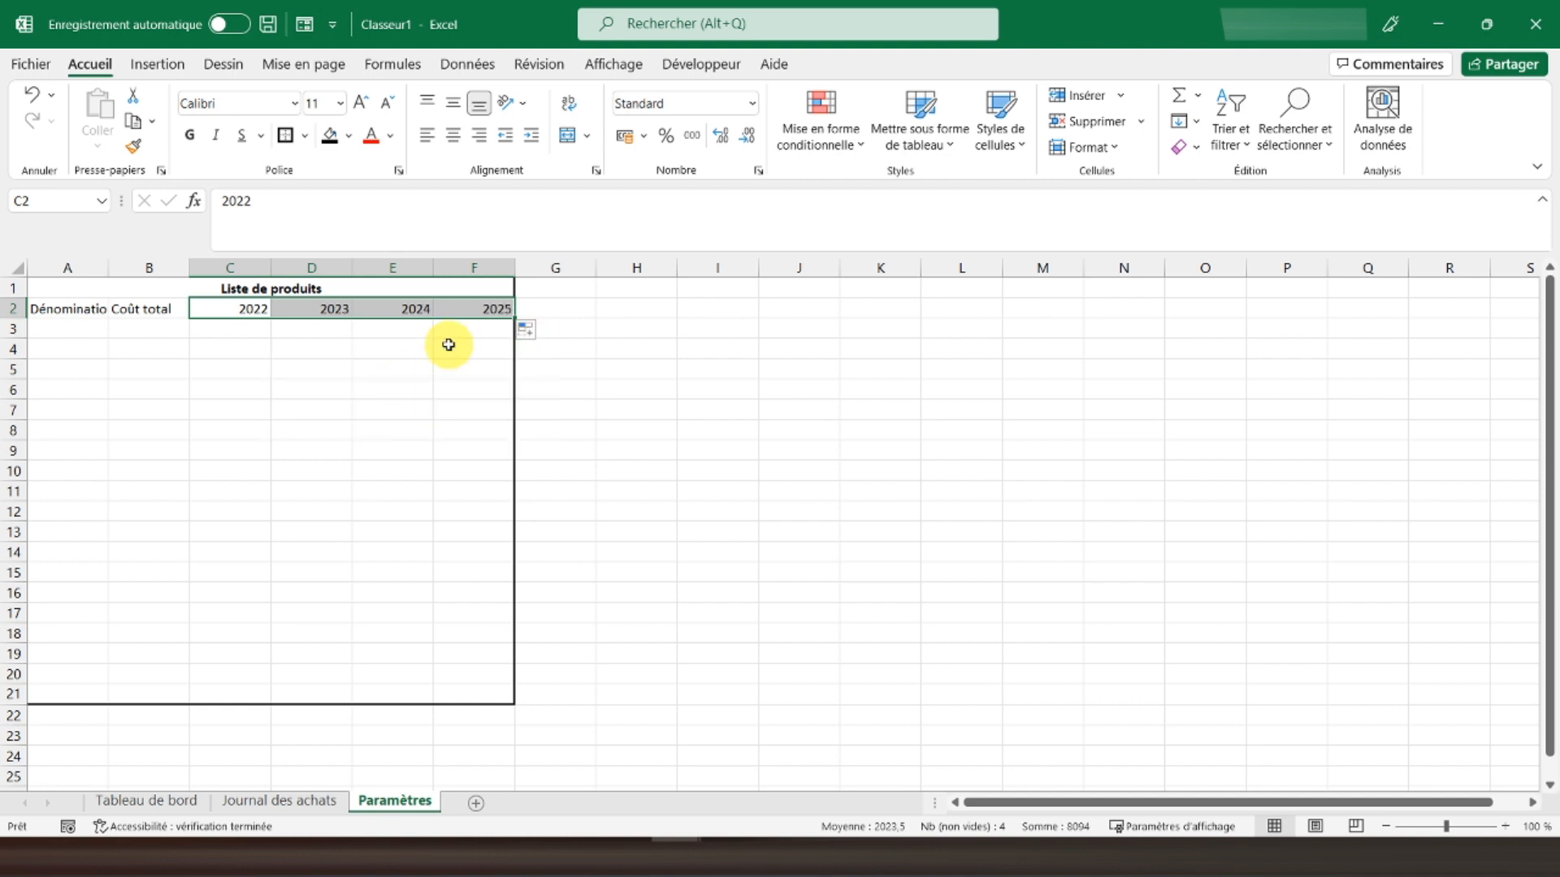
# Make the header row A2:F2 bold and put a thick outside border around the merged title cell
pyautogui.moveTo(57, 309); pyautogui.dragTo(497, 308)
pyautogui.click(188, 137)
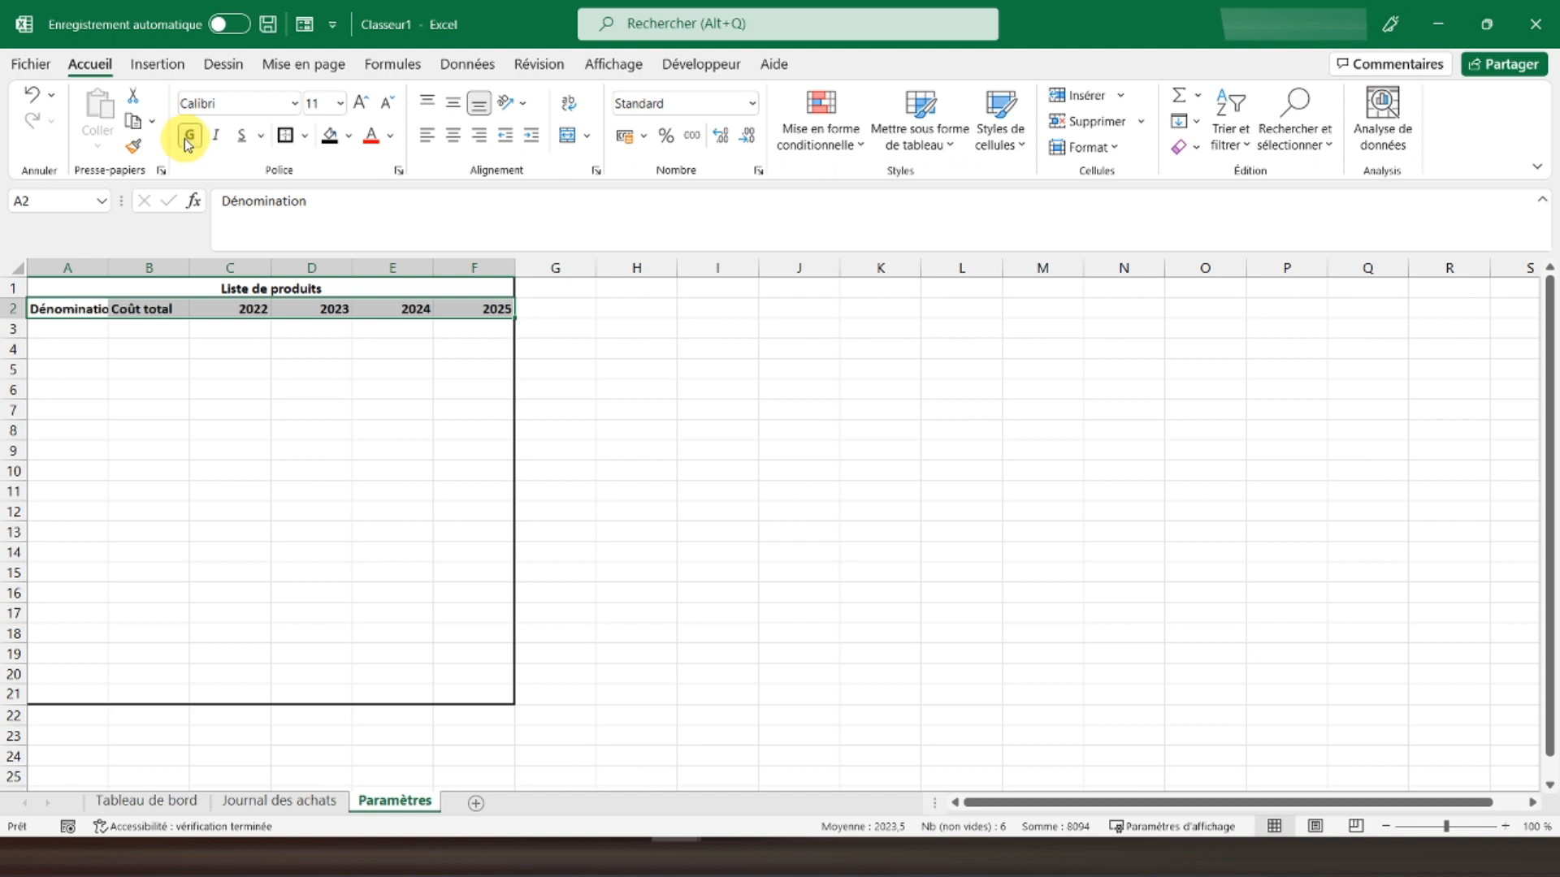
pyautogui.moveTo(90, 284); pyautogui.dragTo(193, 702)
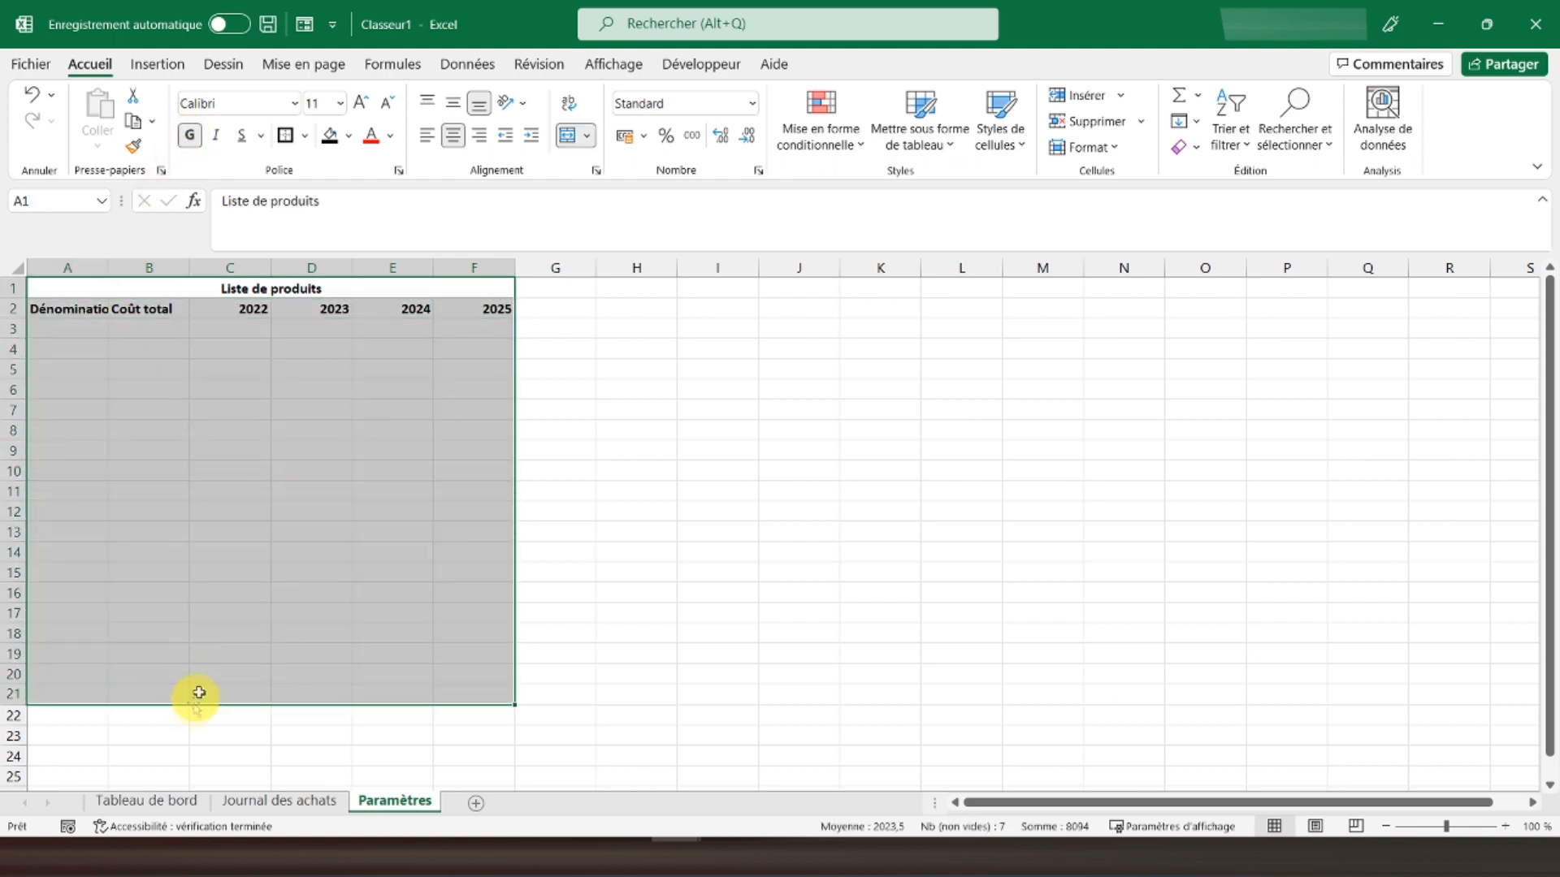
pyautogui.click(285, 135)
pyautogui.click(164, 289)
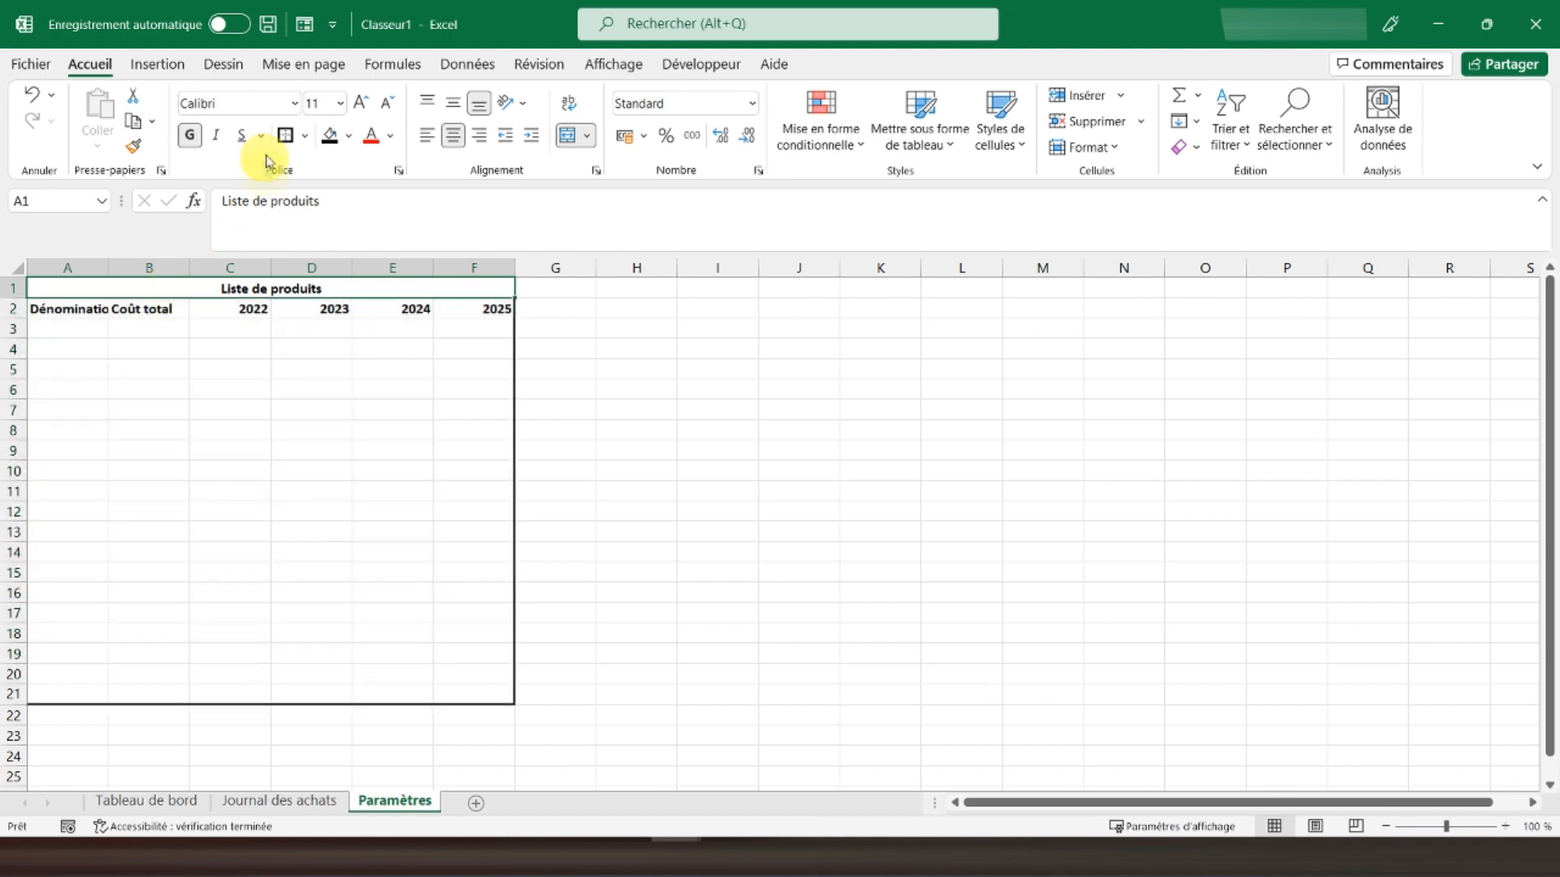
# Put a thick outside border around each individual header cell from A2 to F2
pyautogui.click(72, 311)
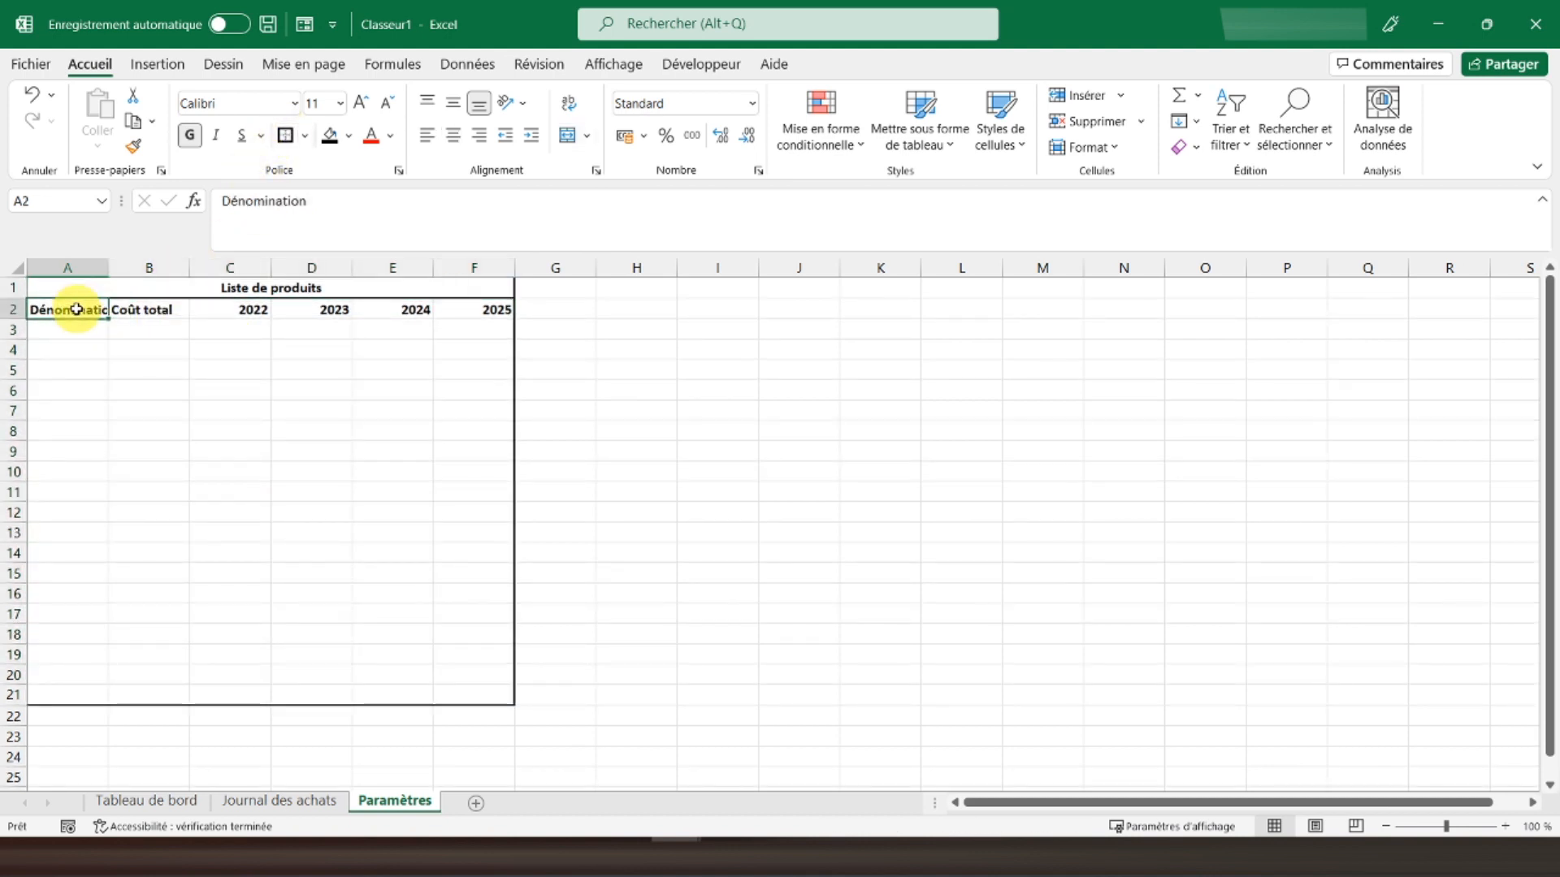
pyautogui.click(293, 142)
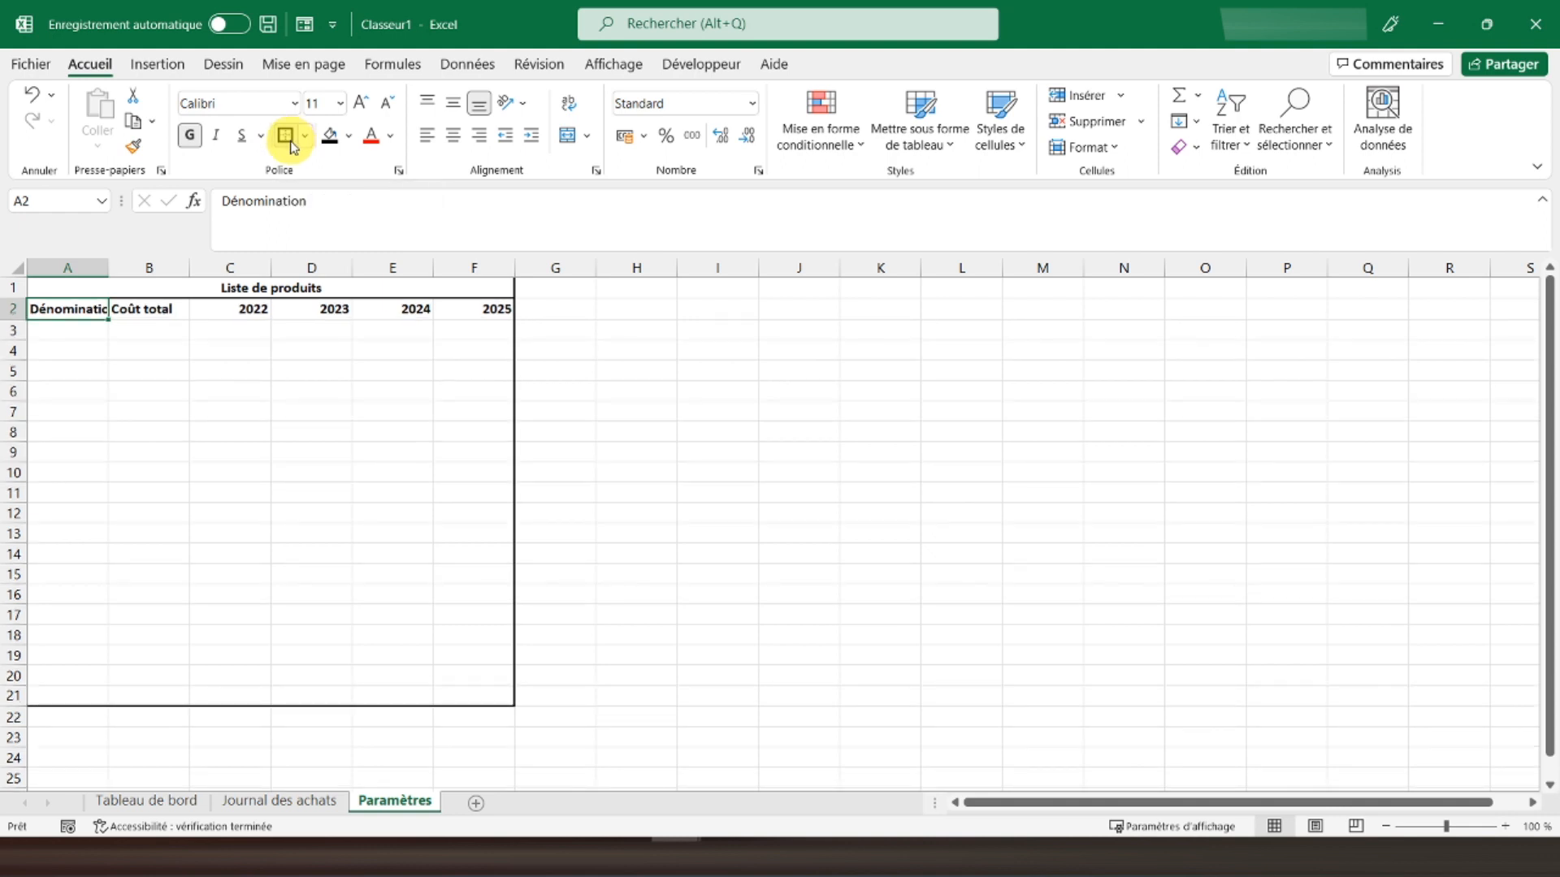
pyautogui.press('Right')
pyautogui.click(285, 137)
pyautogui.press('Right')
pyautogui.click(285, 136)
pyautogui.press('Right')
pyautogui.click(285, 136)
pyautogui.press('Right')
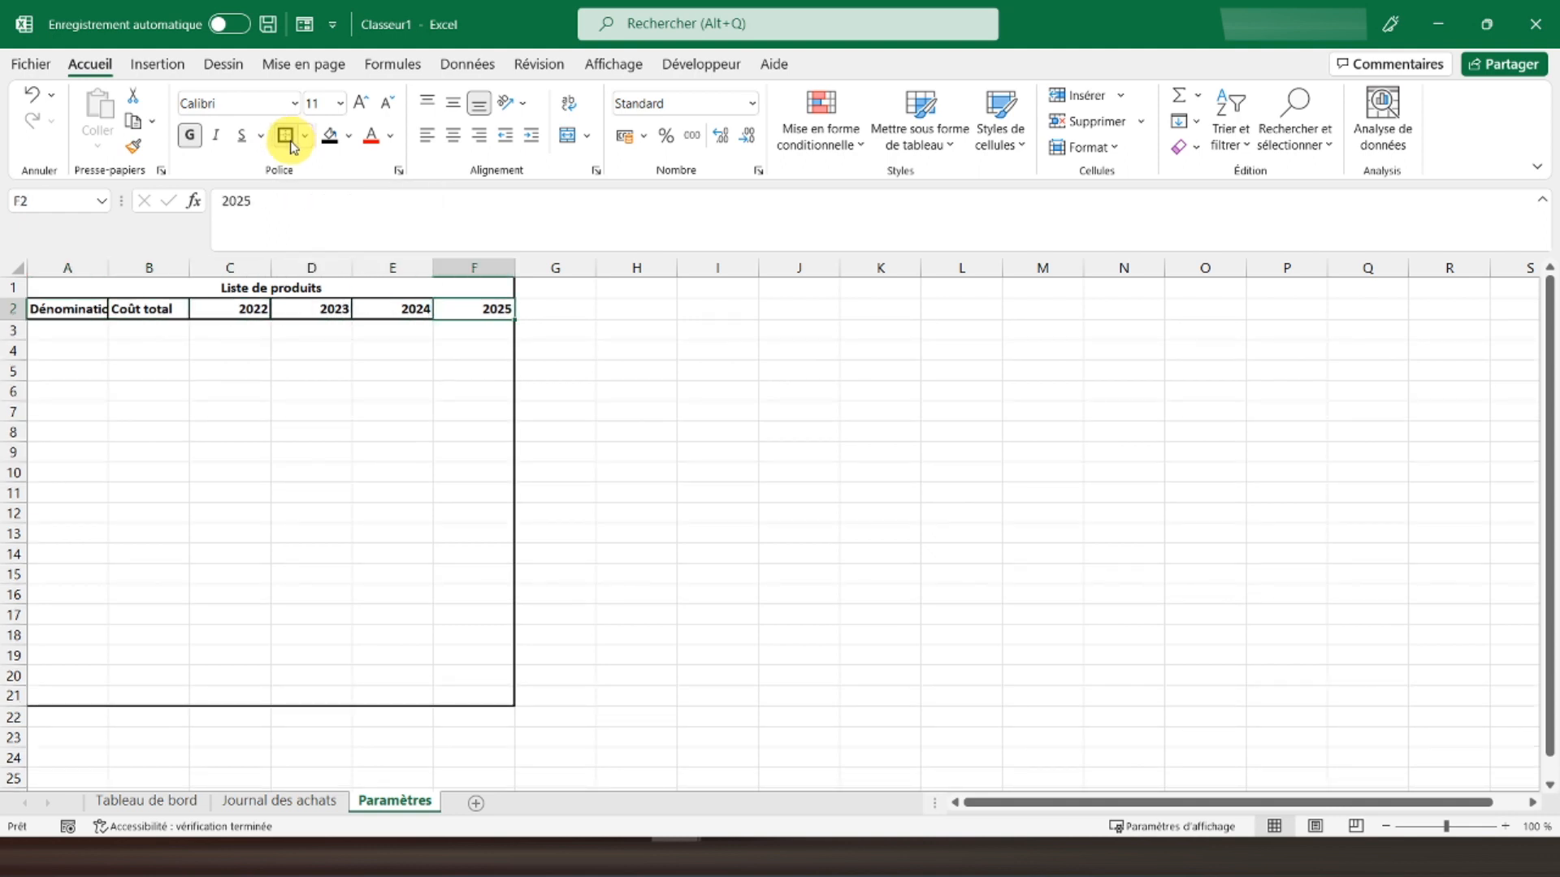
pyautogui.click(285, 136)
pyautogui.press('Right')
# Center the contents of row 2 and autofit column A to its header text
pyautogui.click(13, 309)
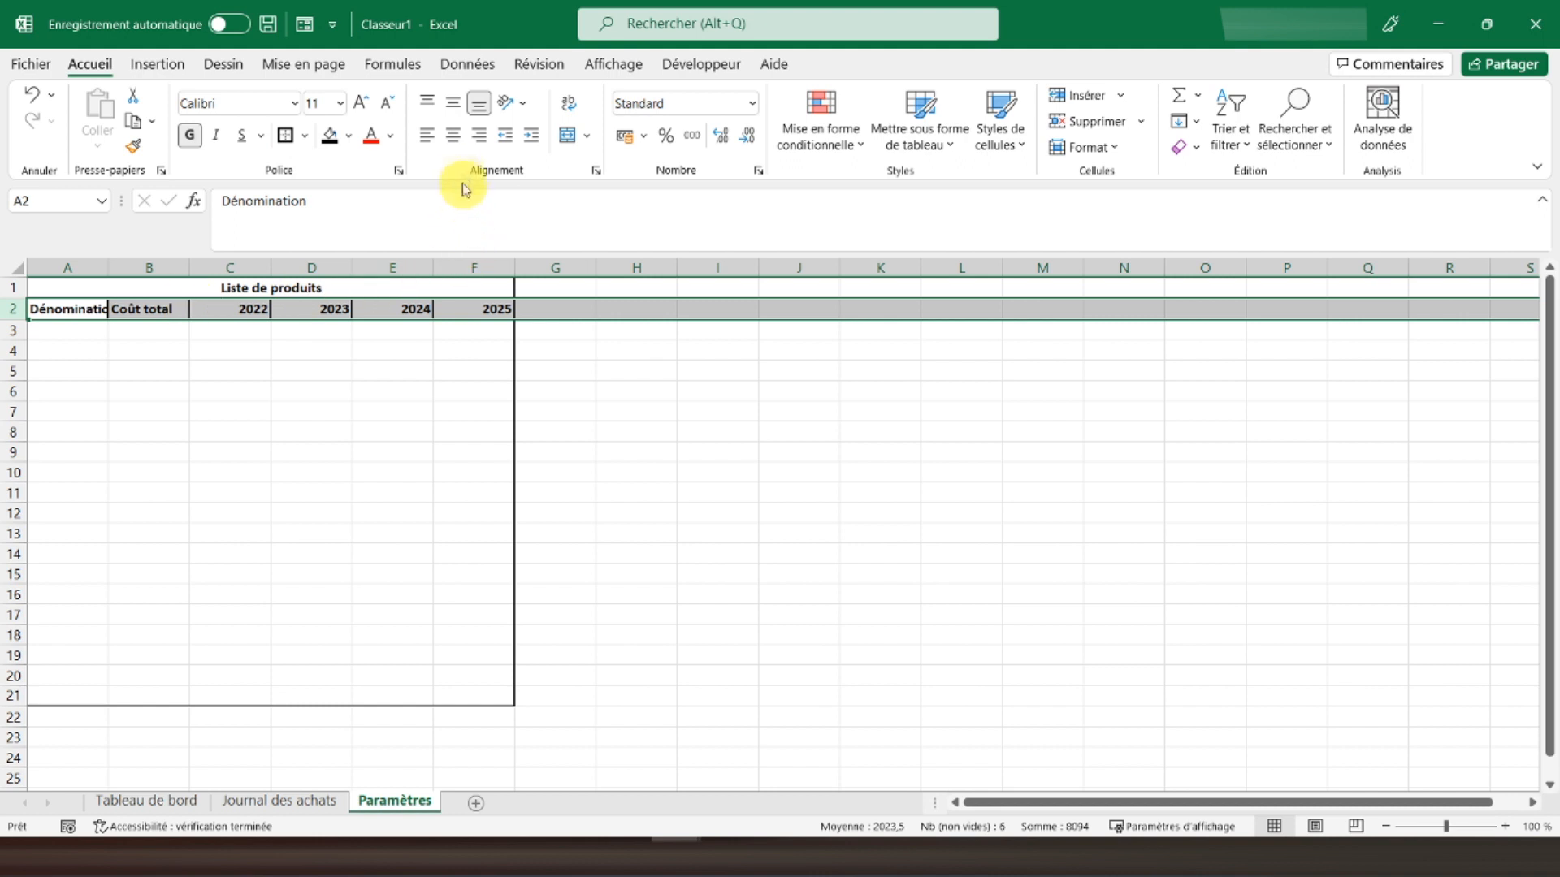
pyautogui.click(460, 144)
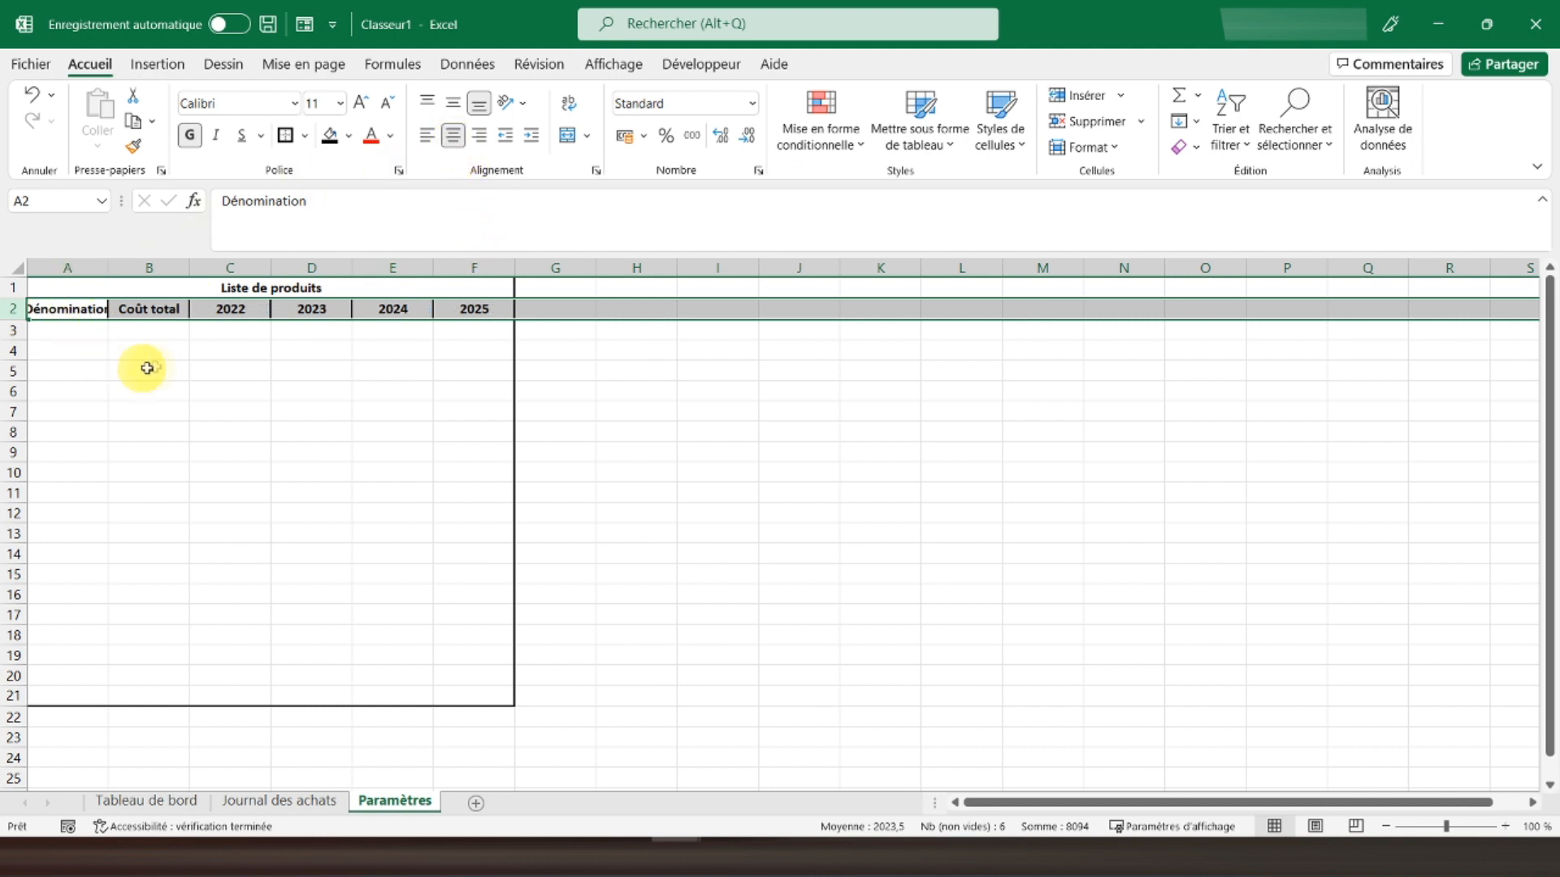
pyautogui.click(161, 344)
pyautogui.doubleClick(109, 268)
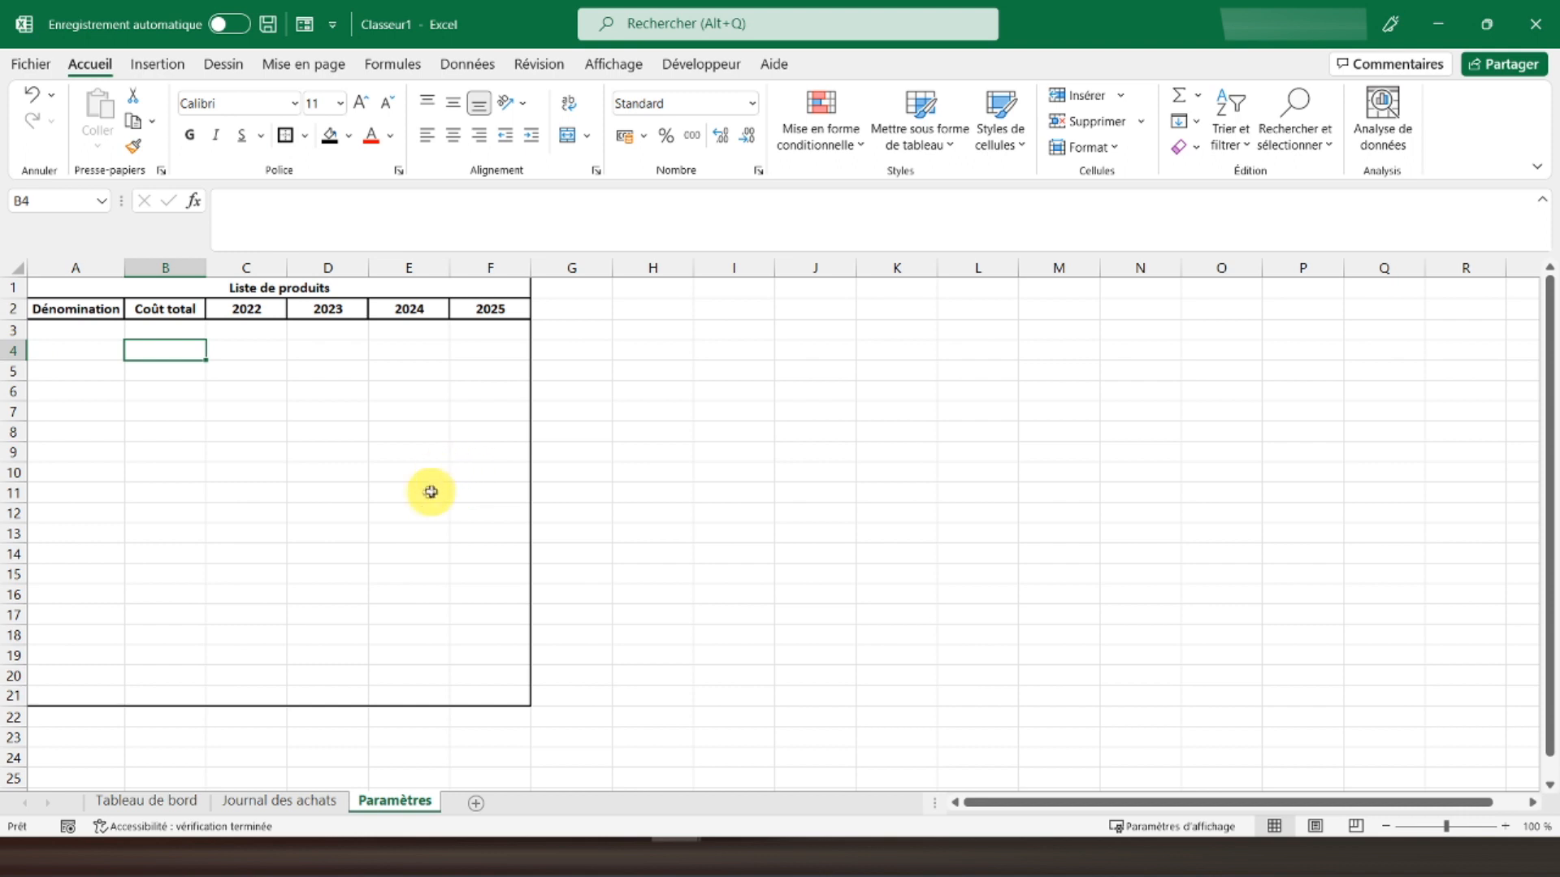
# Fill A3:A21 with the lightest theme green and B3:F21 with a light theme gray
pyautogui.moveTo(73, 332); pyautogui.dragTo(95, 691)
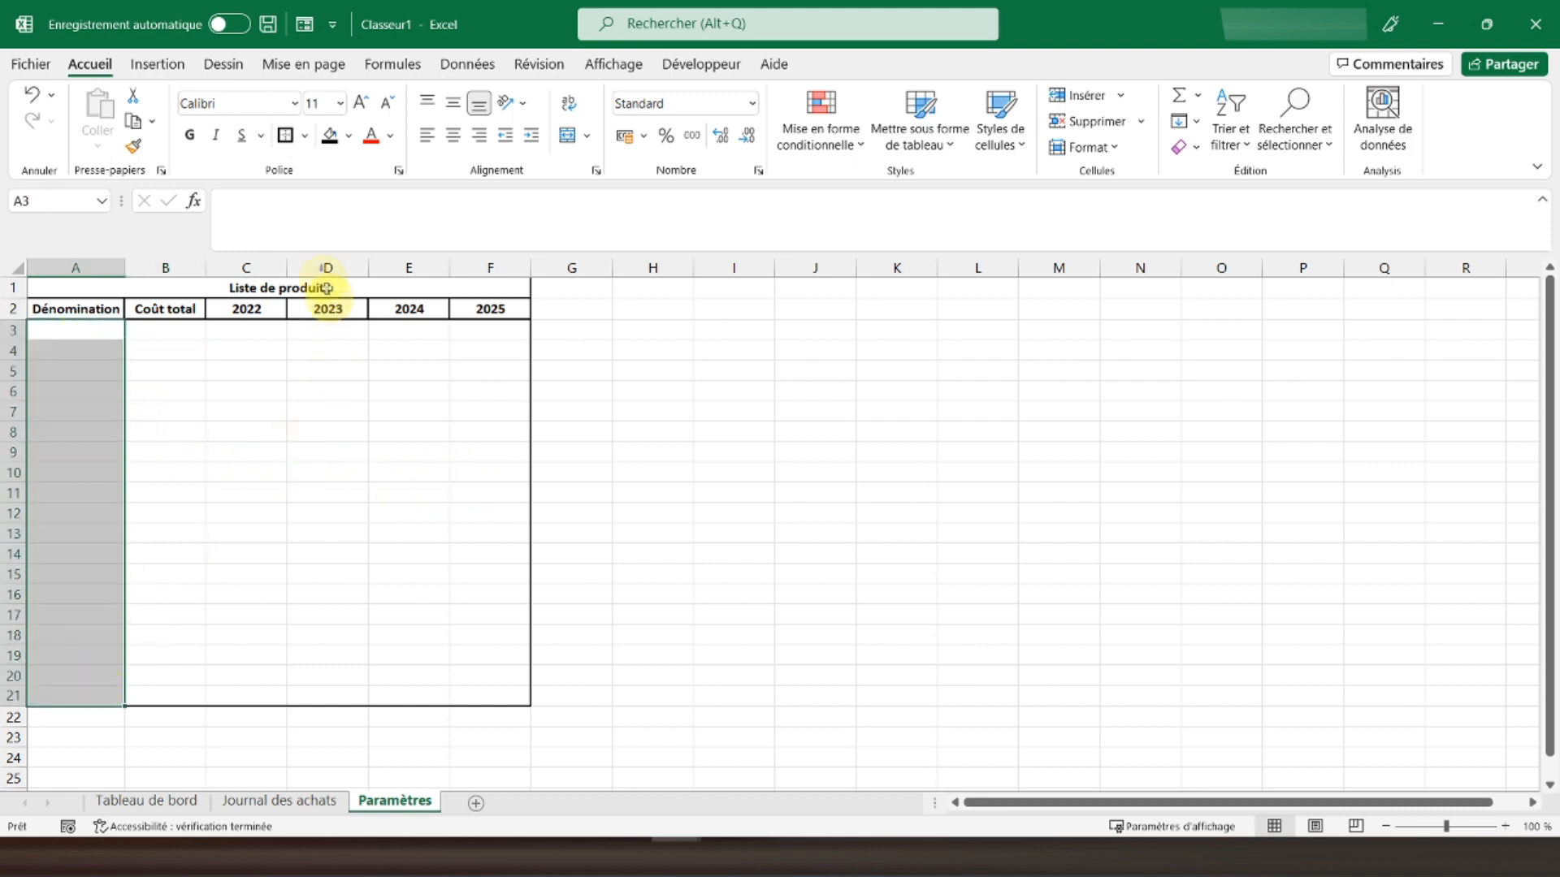
pyautogui.click(349, 138)
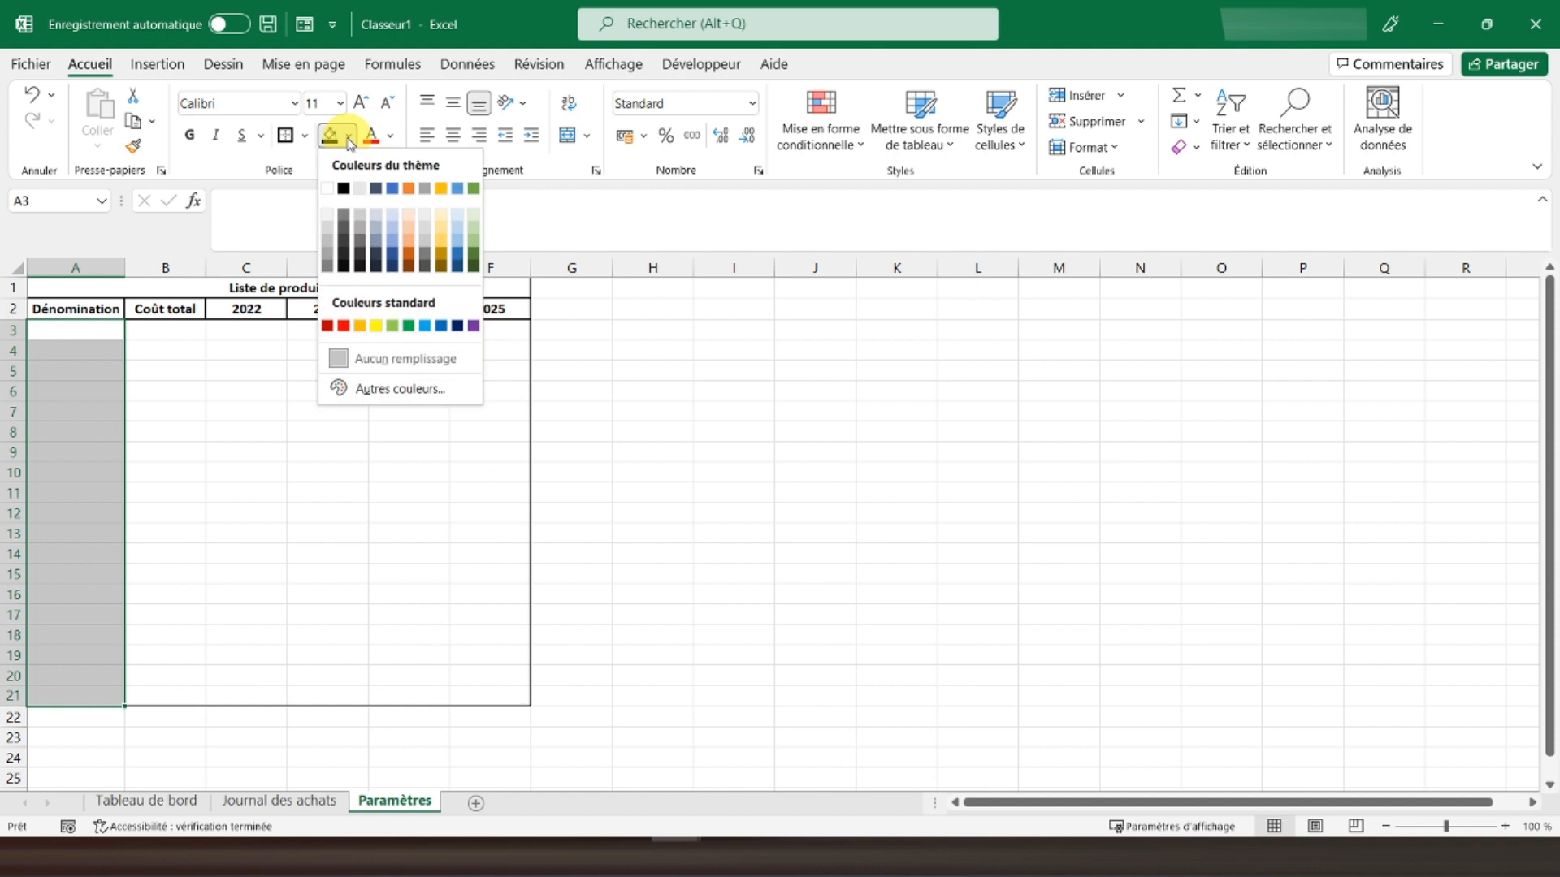
pyautogui.click(475, 216)
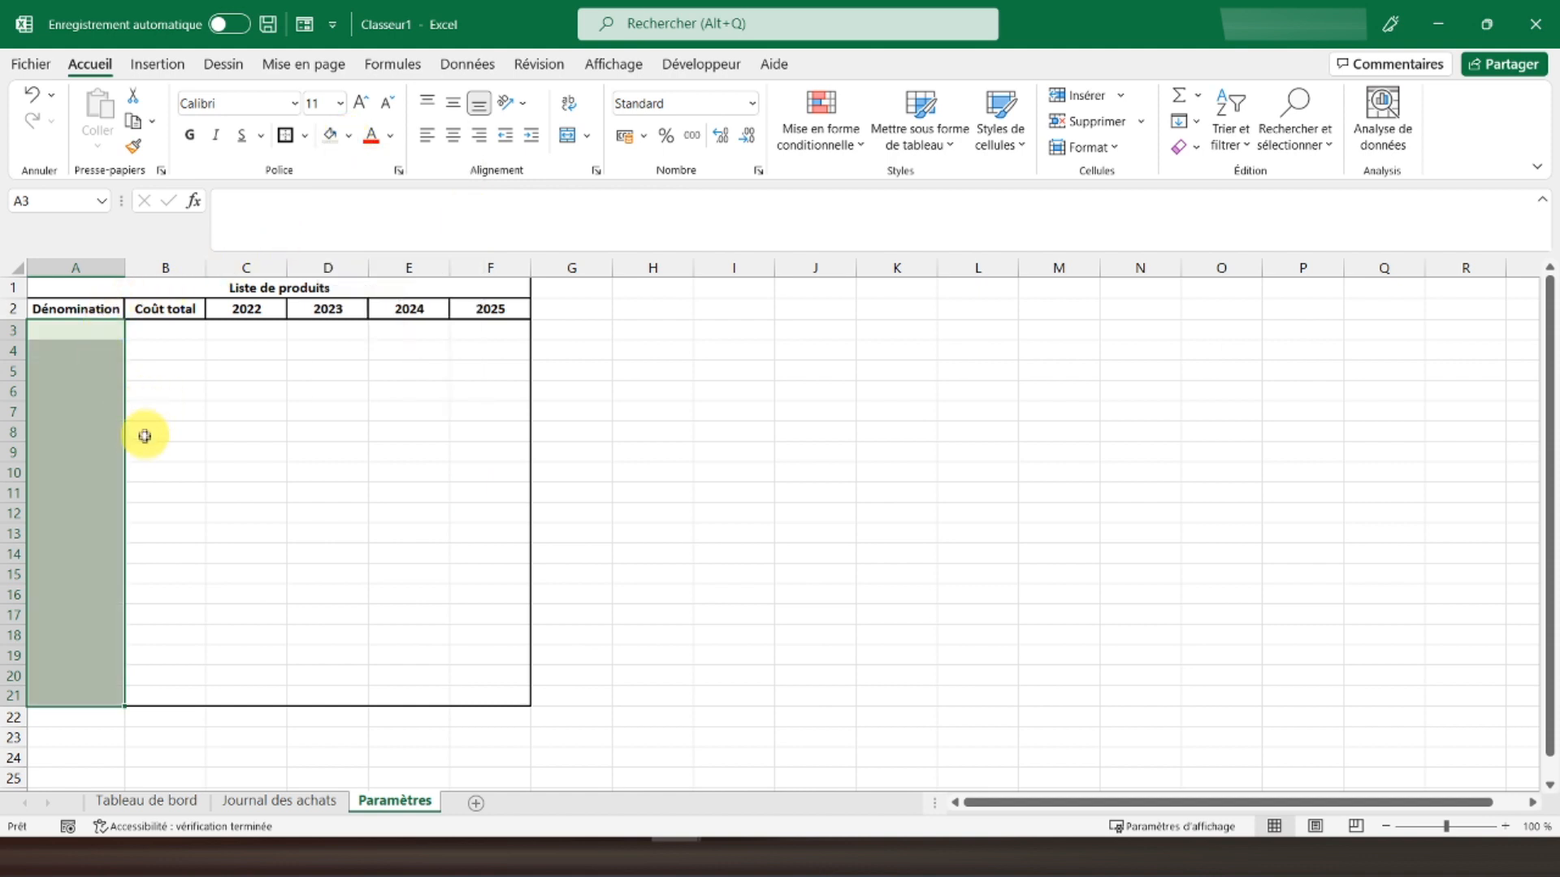
pyautogui.moveTo(162, 329); pyautogui.dragTo(483, 691)
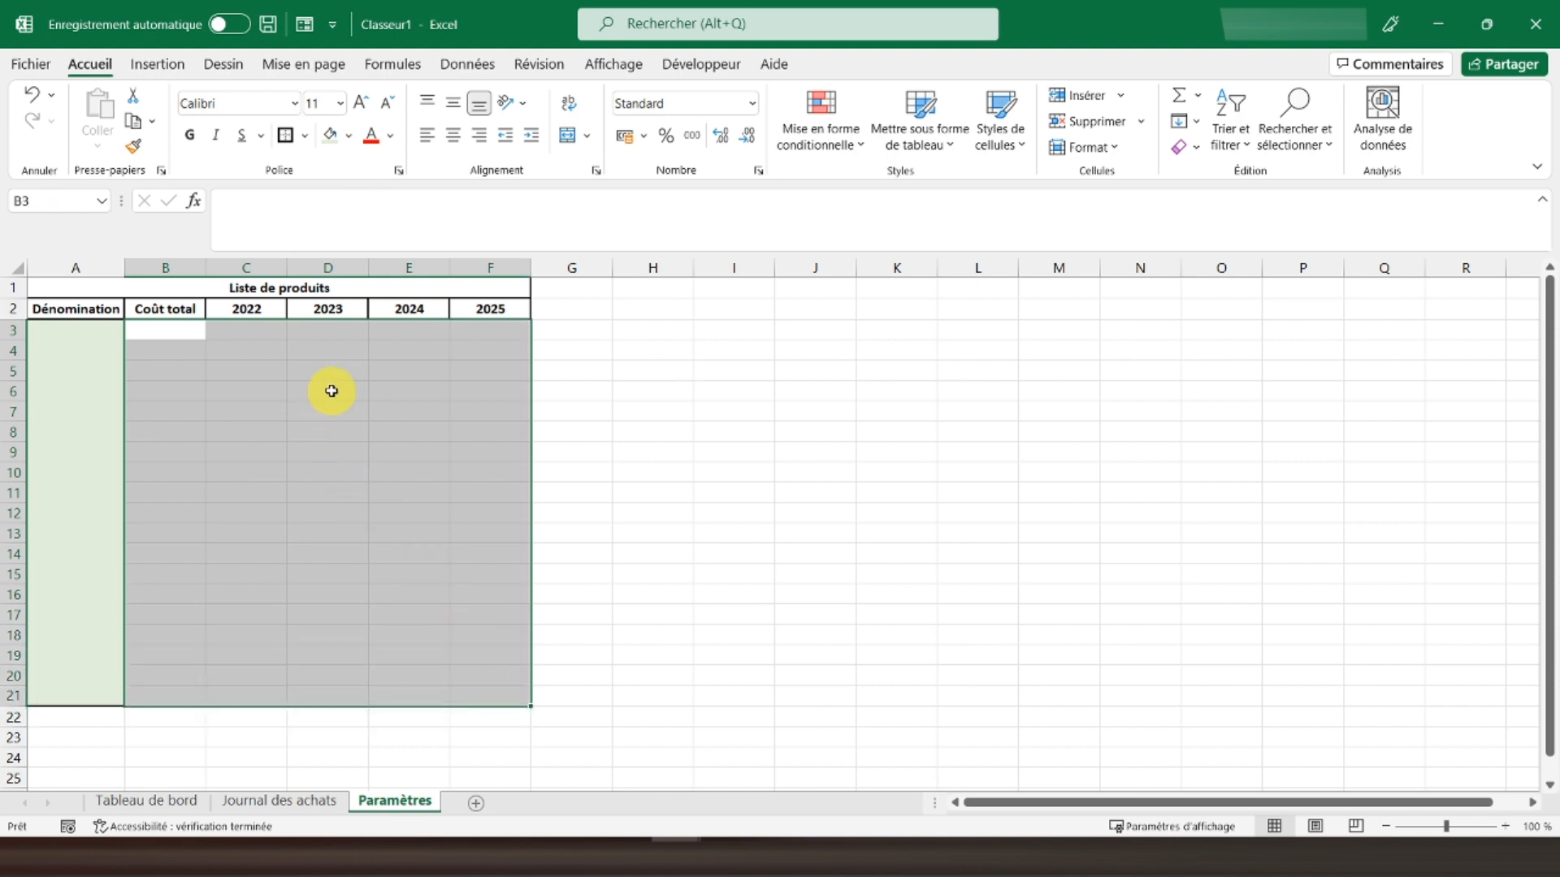
pyautogui.click(348, 137)
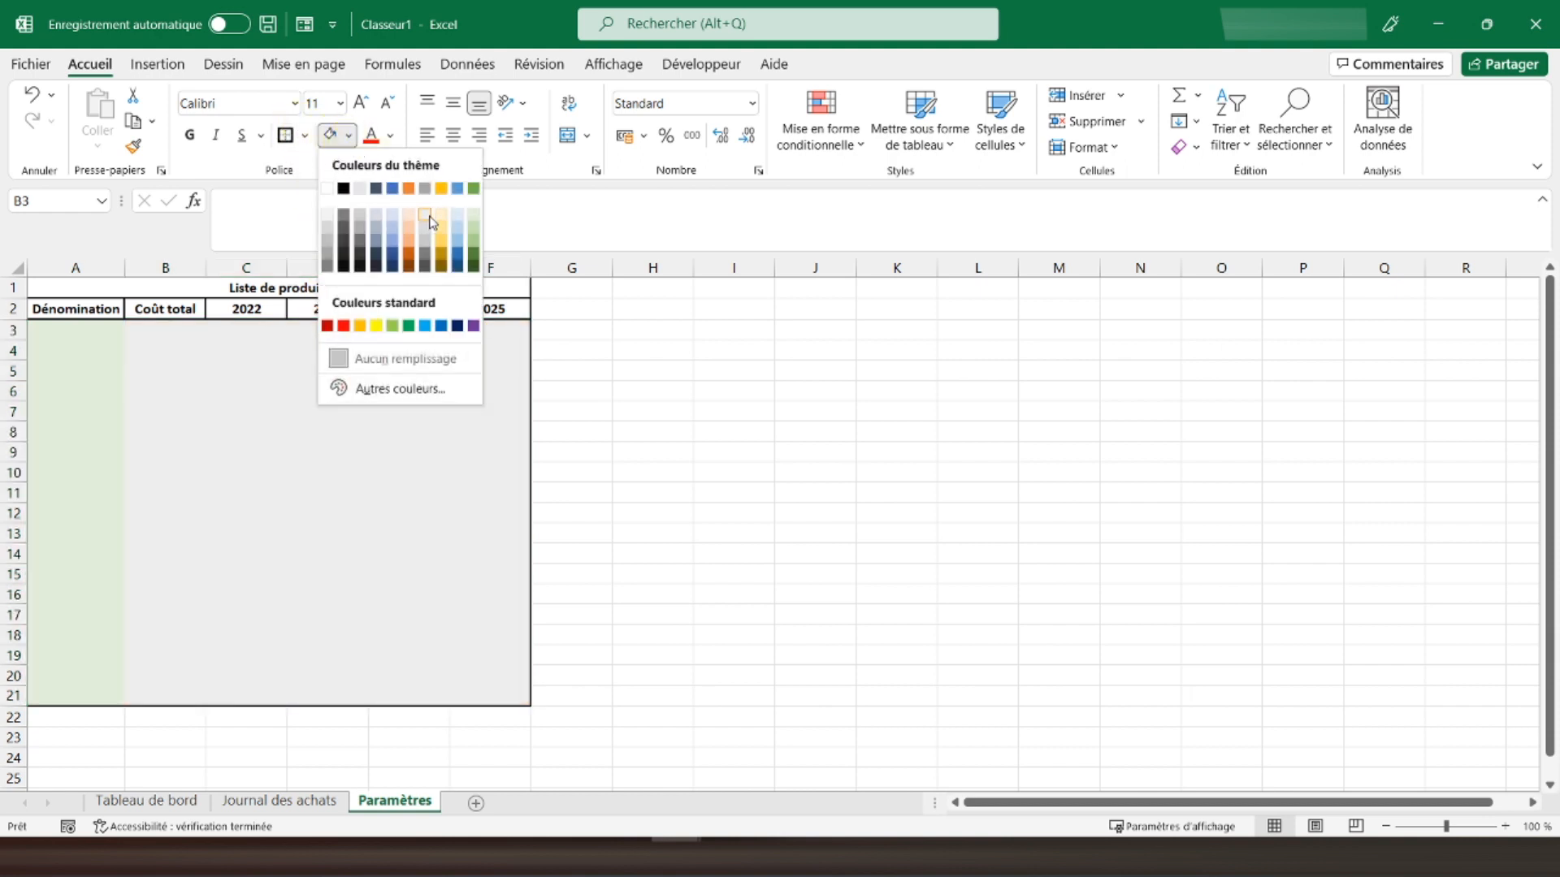
pyautogui.click(433, 222)
# Add thin dashed inner borders, horizontal and vertical, to A3:F21 while keeping its thick outline
pyautogui.moveTo(65, 330); pyautogui.dragTo(482, 691)
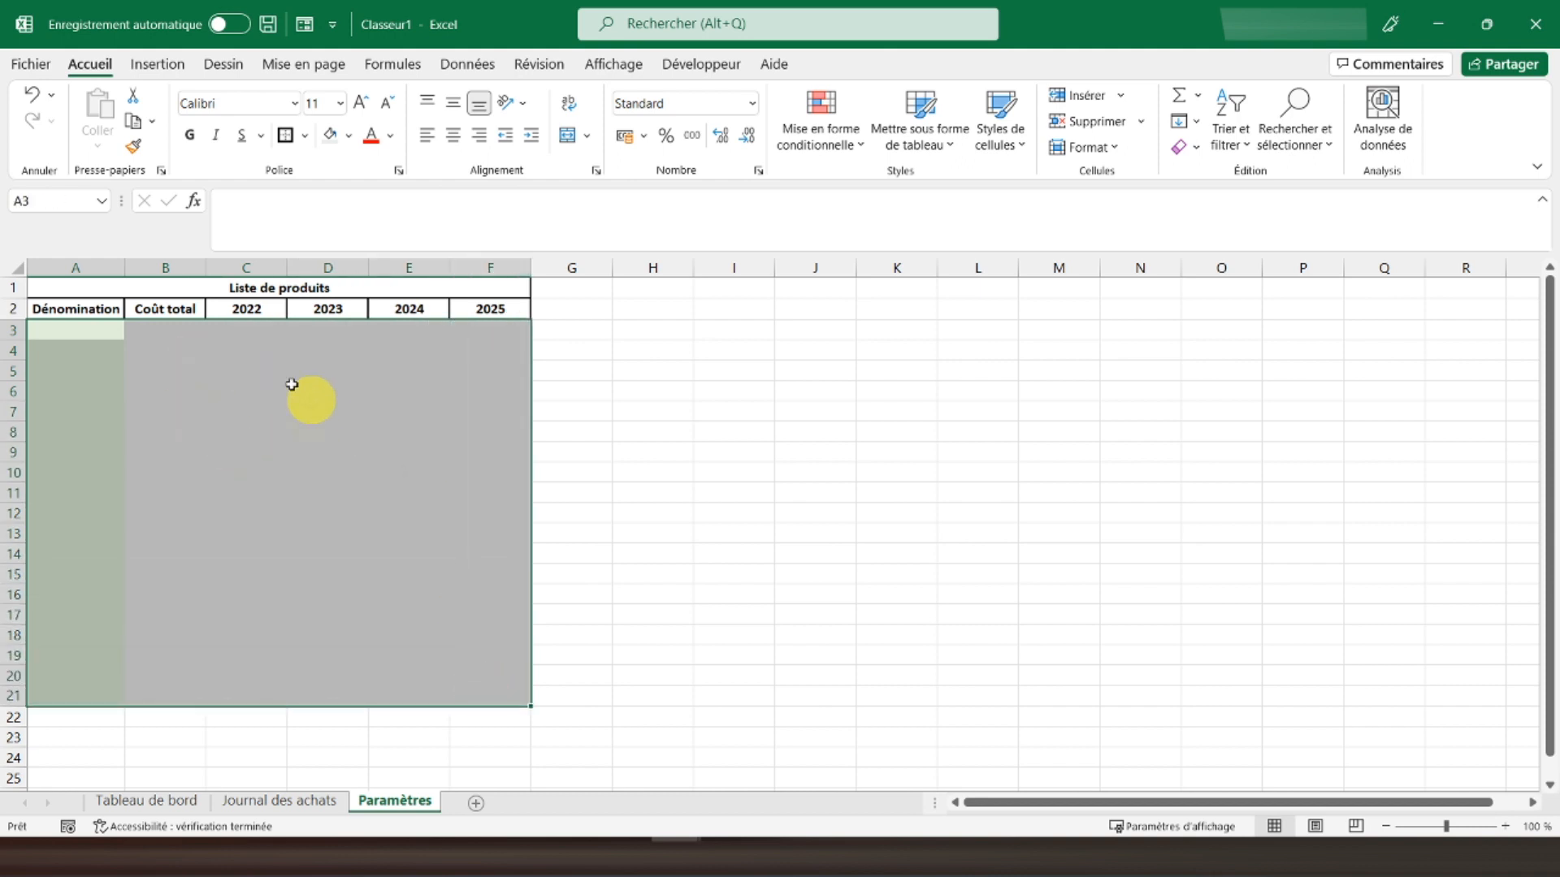
pyautogui.click(304, 136)
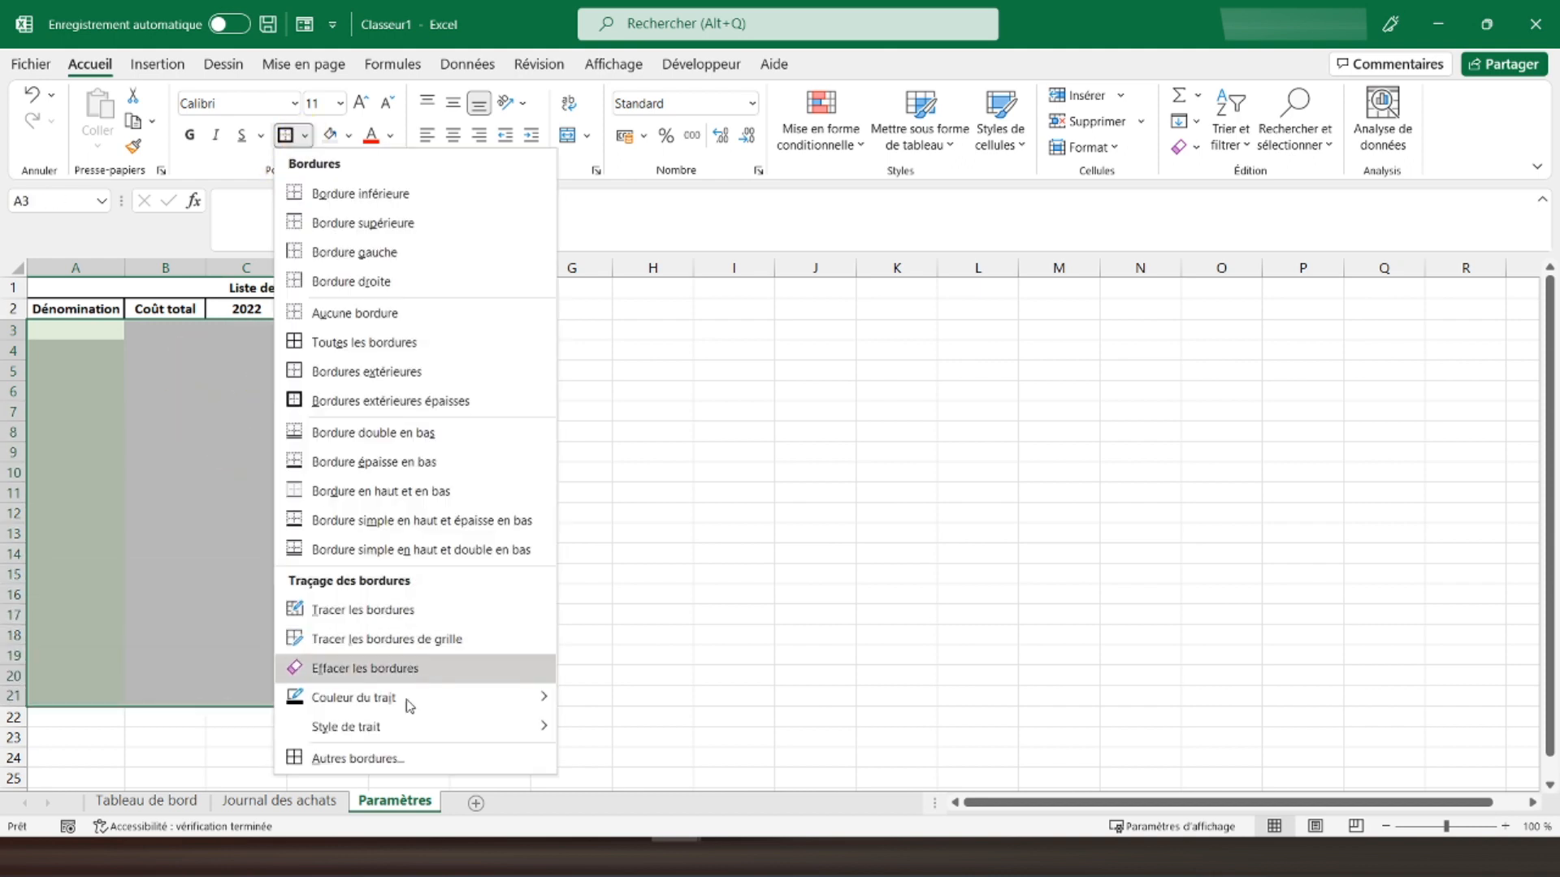
pyautogui.click(381, 760)
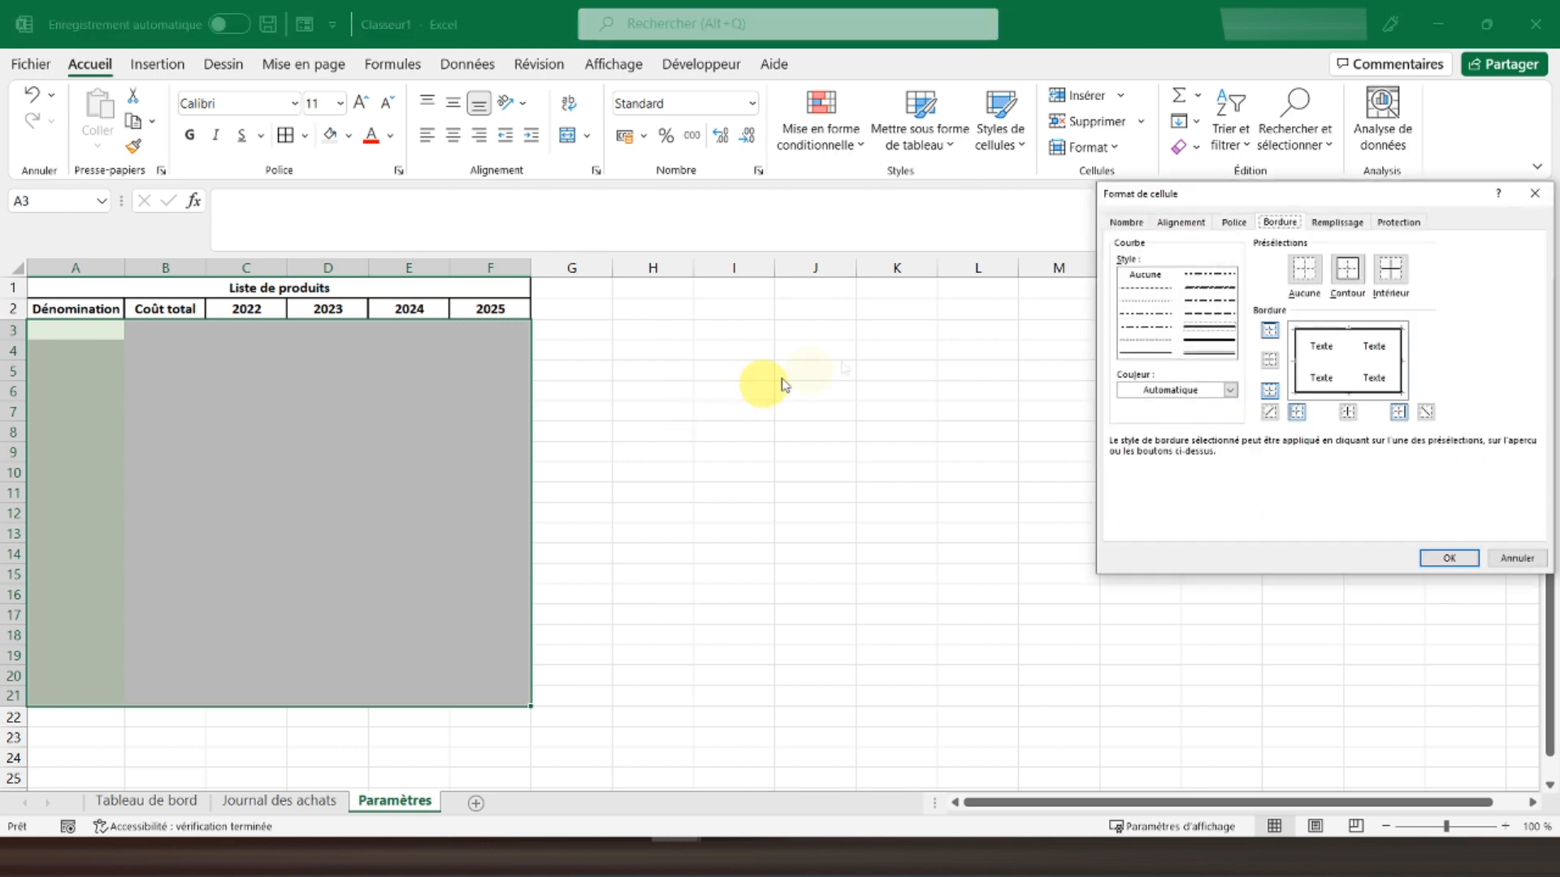
pyautogui.click(1139, 289)
pyautogui.click(1320, 360)
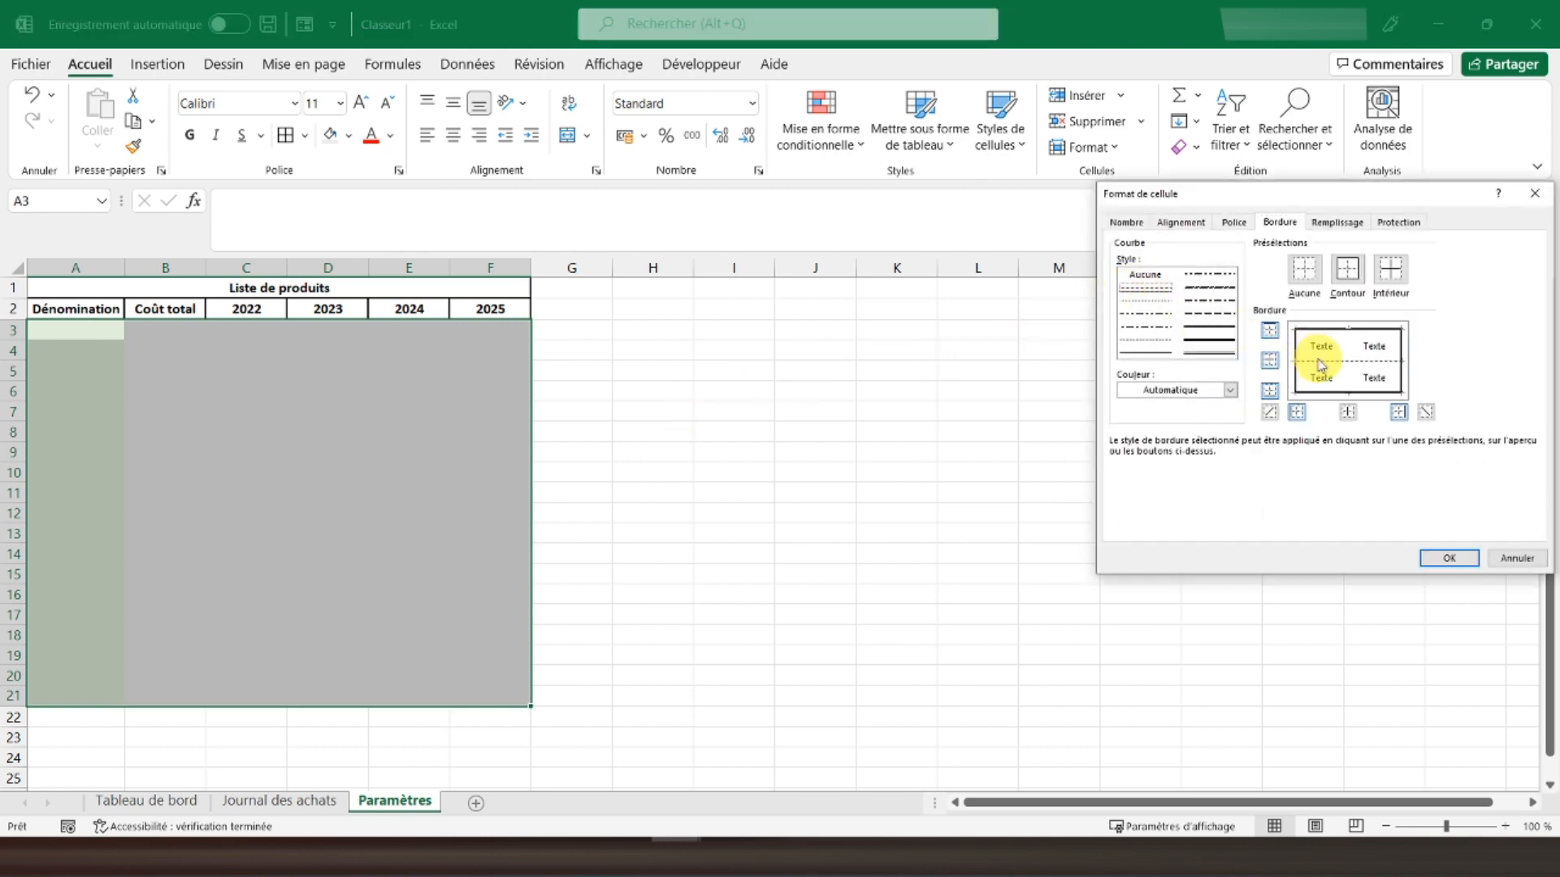
pyautogui.click(1449, 557)
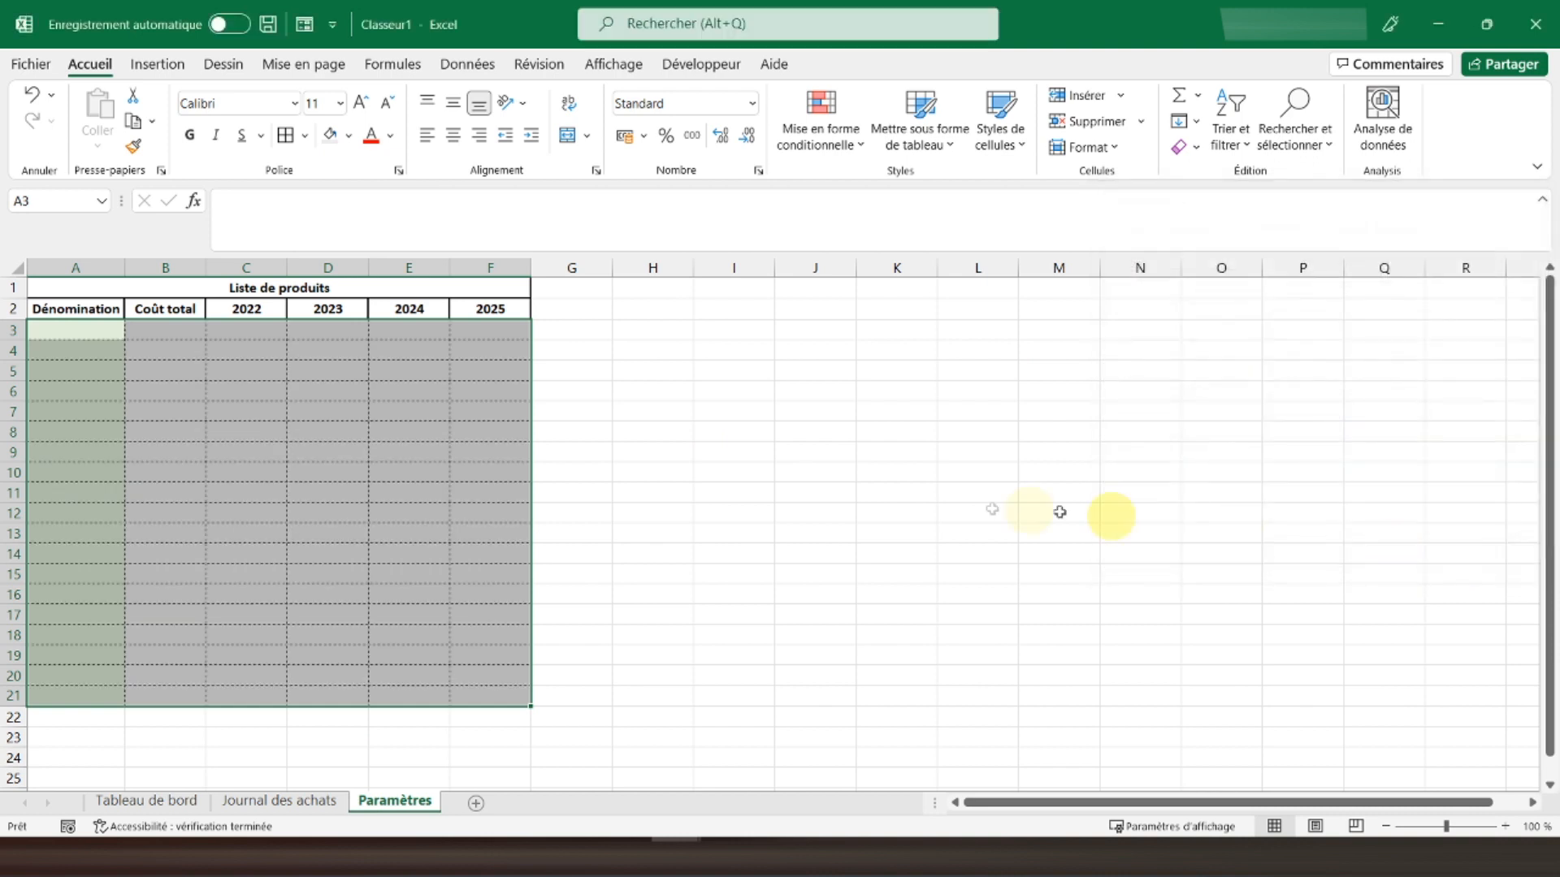
pyautogui.click(269, 343)
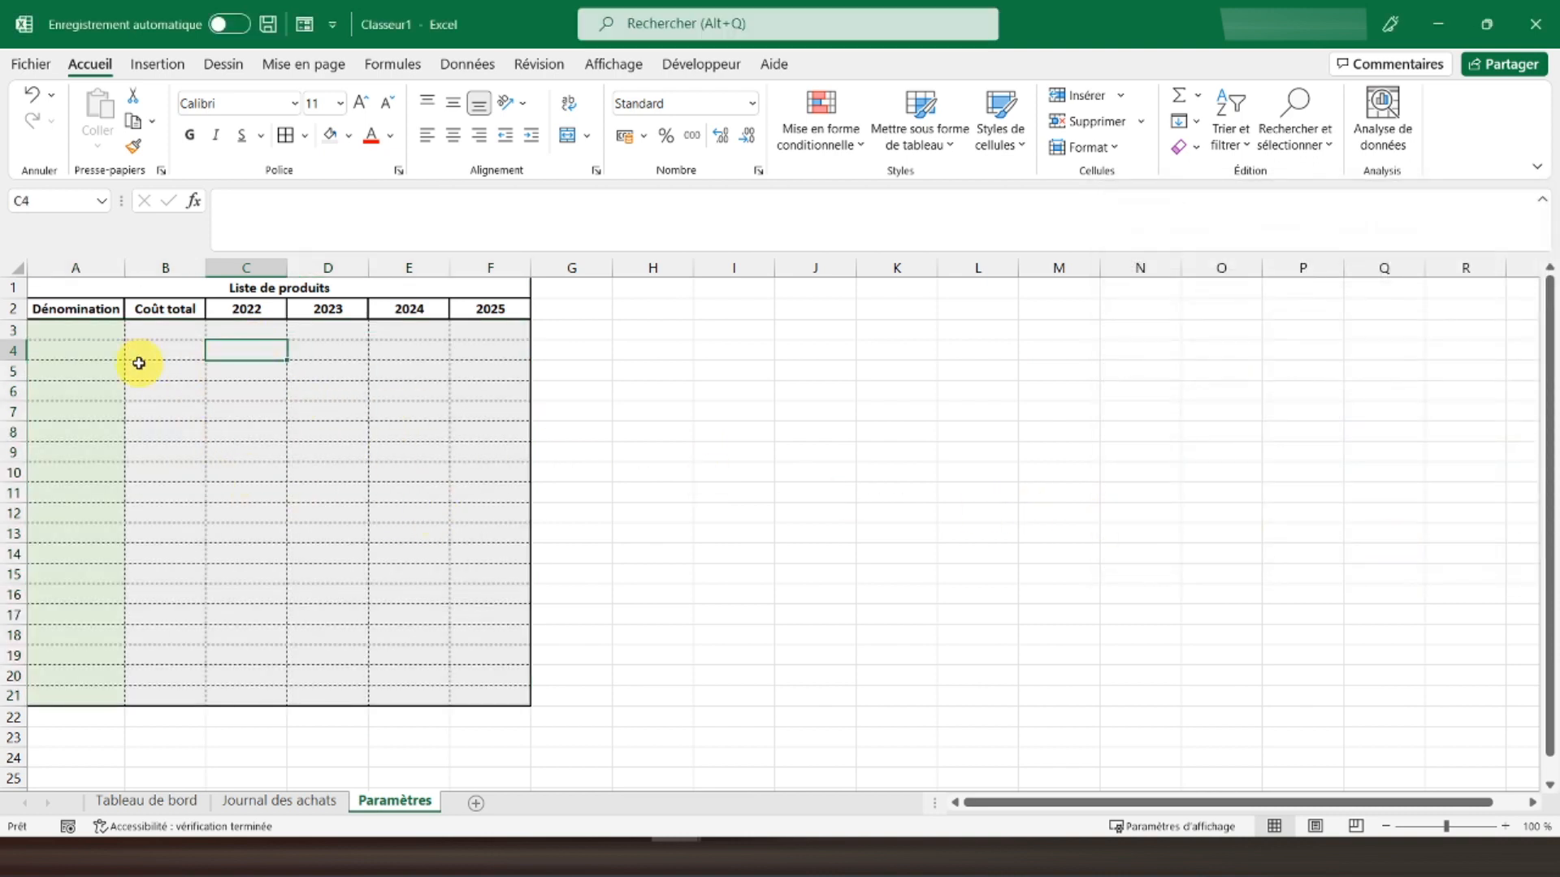
# Format B3:F21 with the Comptabilité number format and bold text
pyautogui.moveTo(154, 329); pyautogui.dragTo(505, 691)
pyautogui.click(622, 136)
pyautogui.click(189, 135)
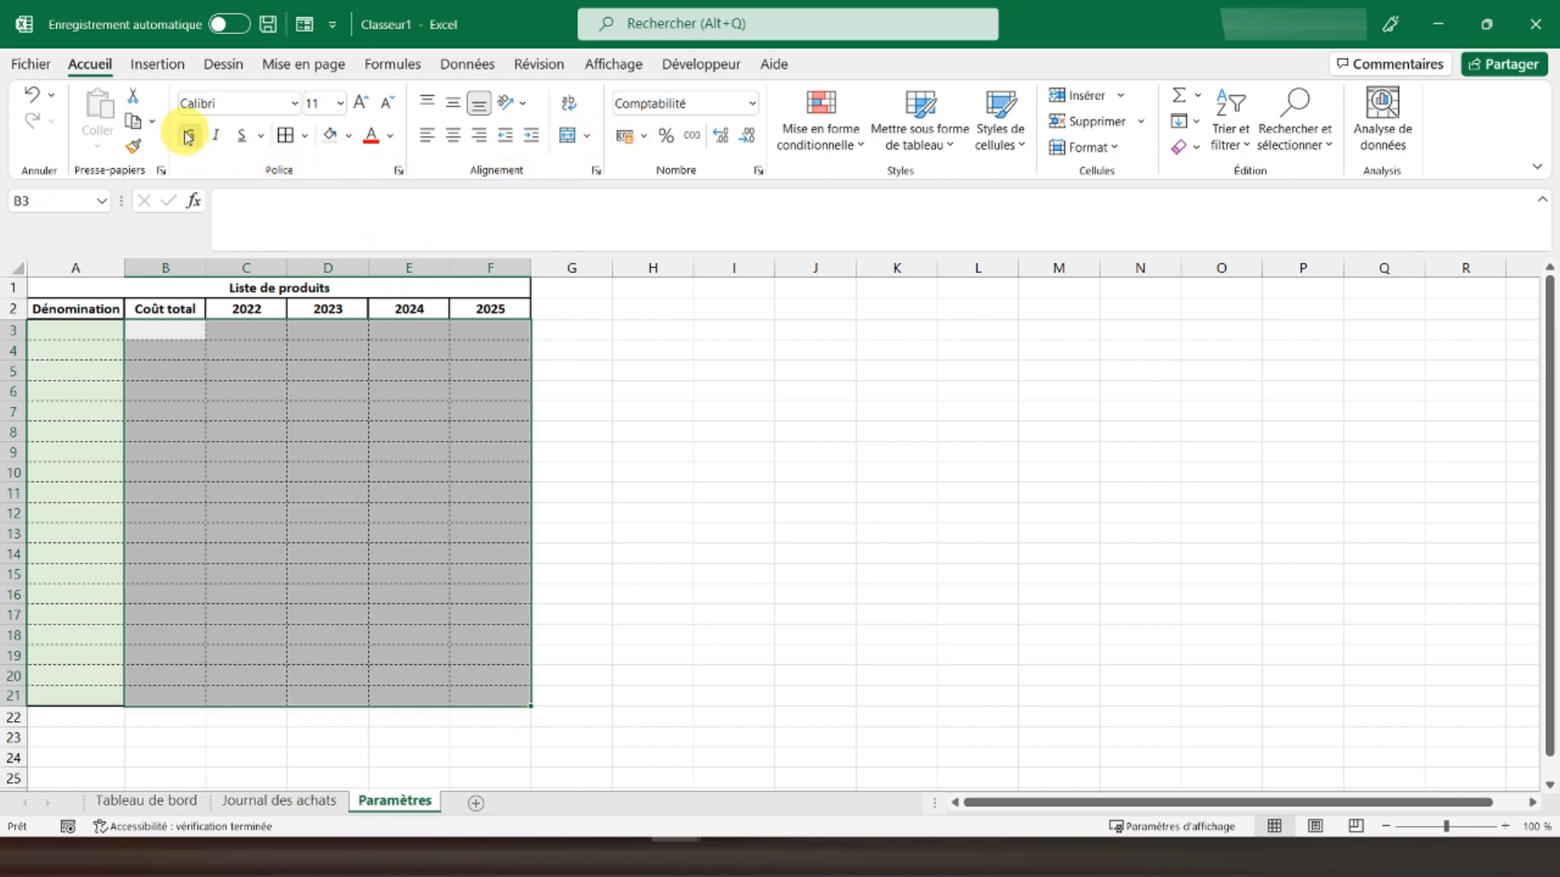
pyautogui.click(87, 329)
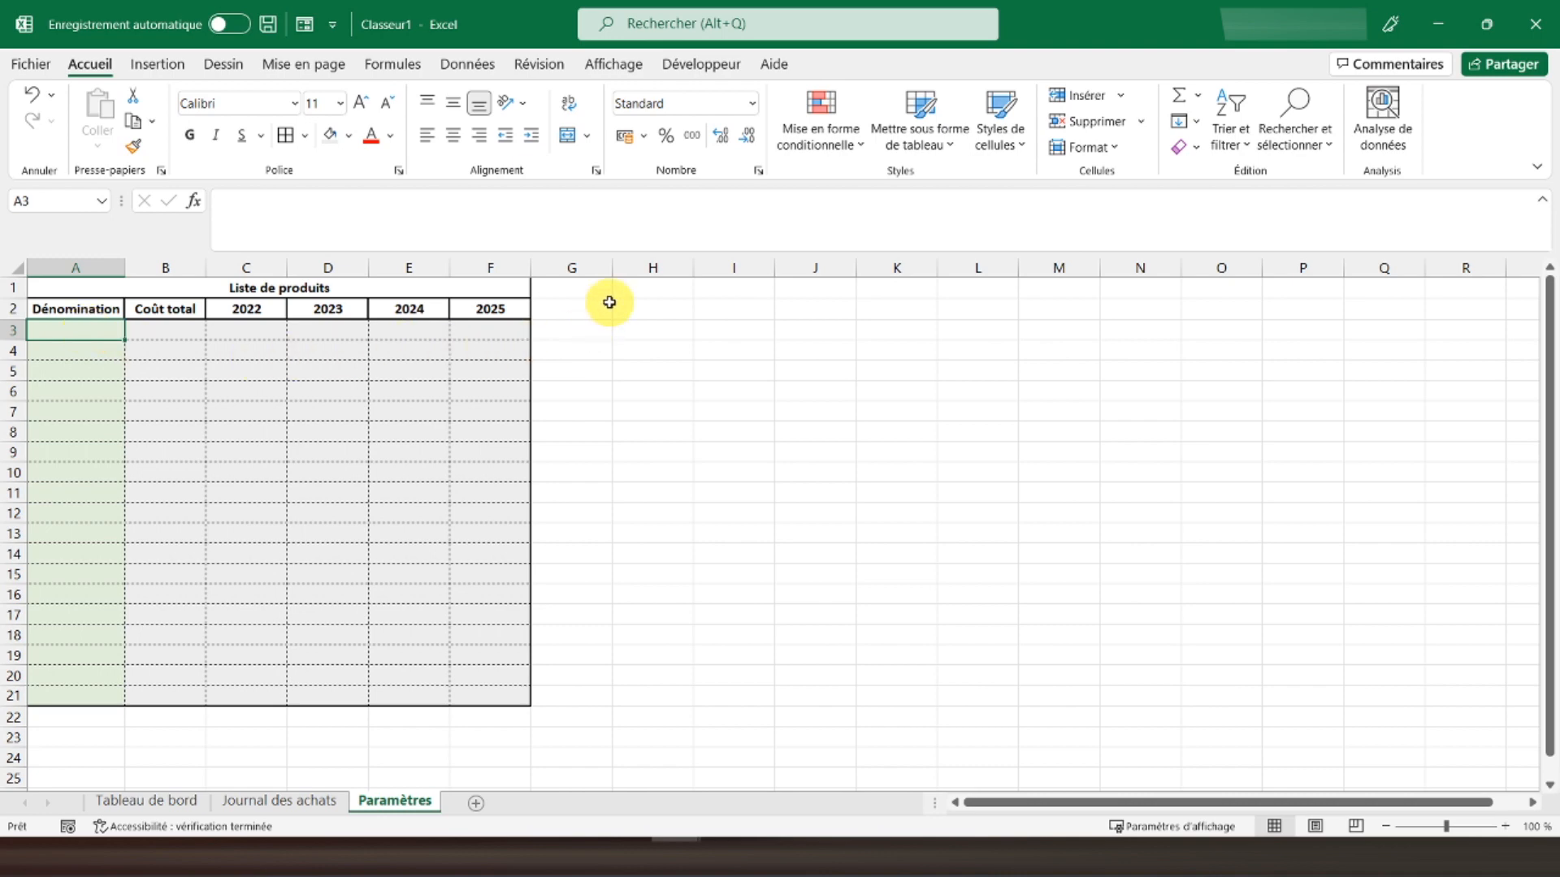
# Narrow column G as a spacer and paste a copy of the product table A1:F21 at H1
pyautogui.moveTo(611, 273); pyautogui.dragTo(566, 275)
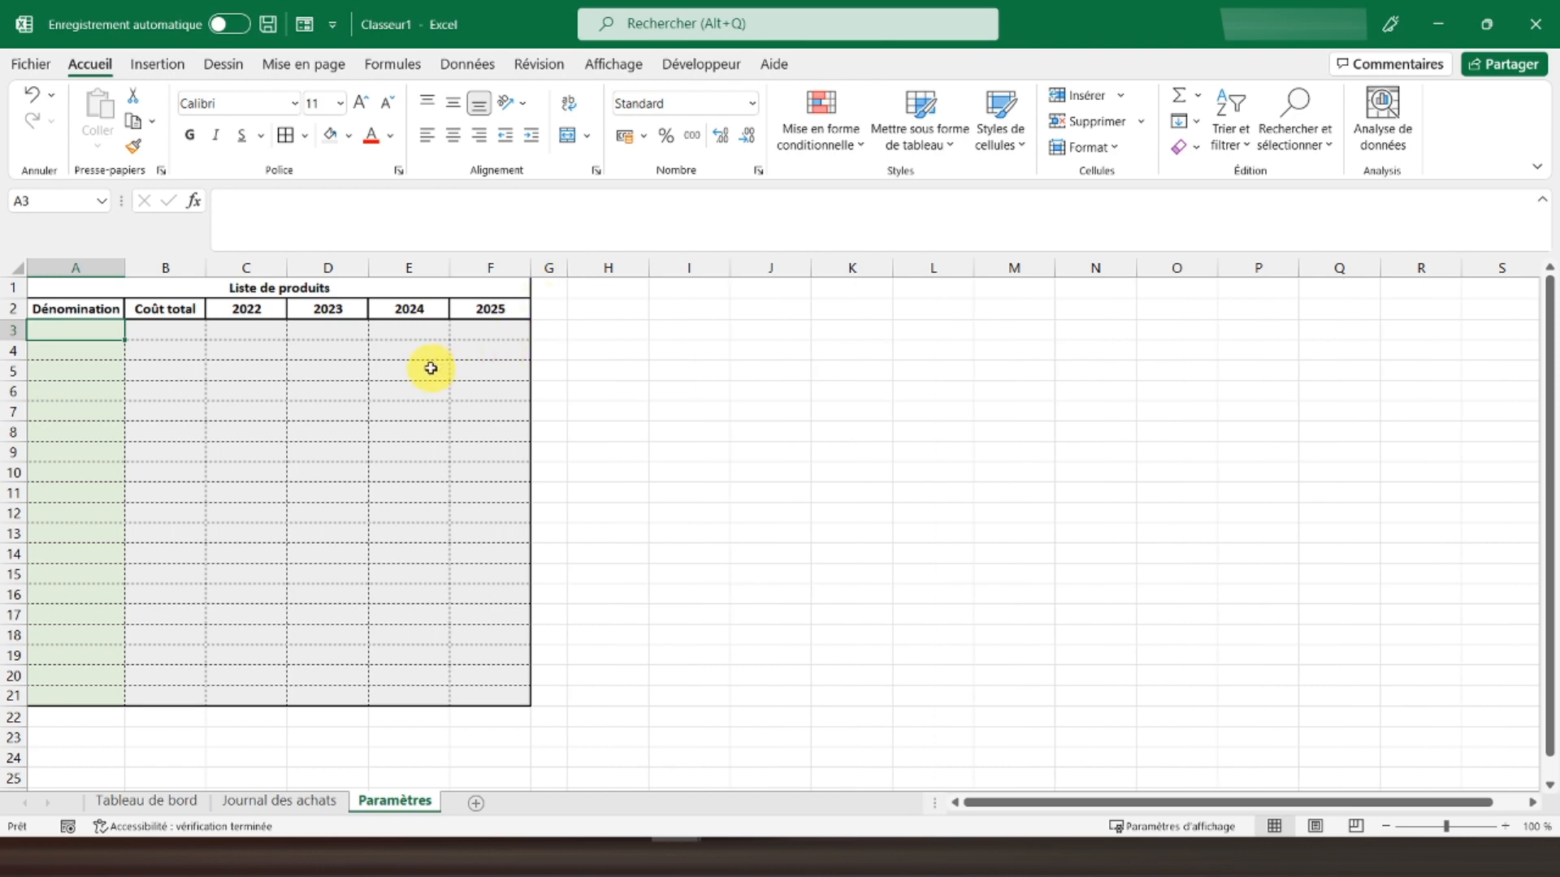
pyautogui.moveTo(62, 285); pyautogui.dragTo(350, 700)
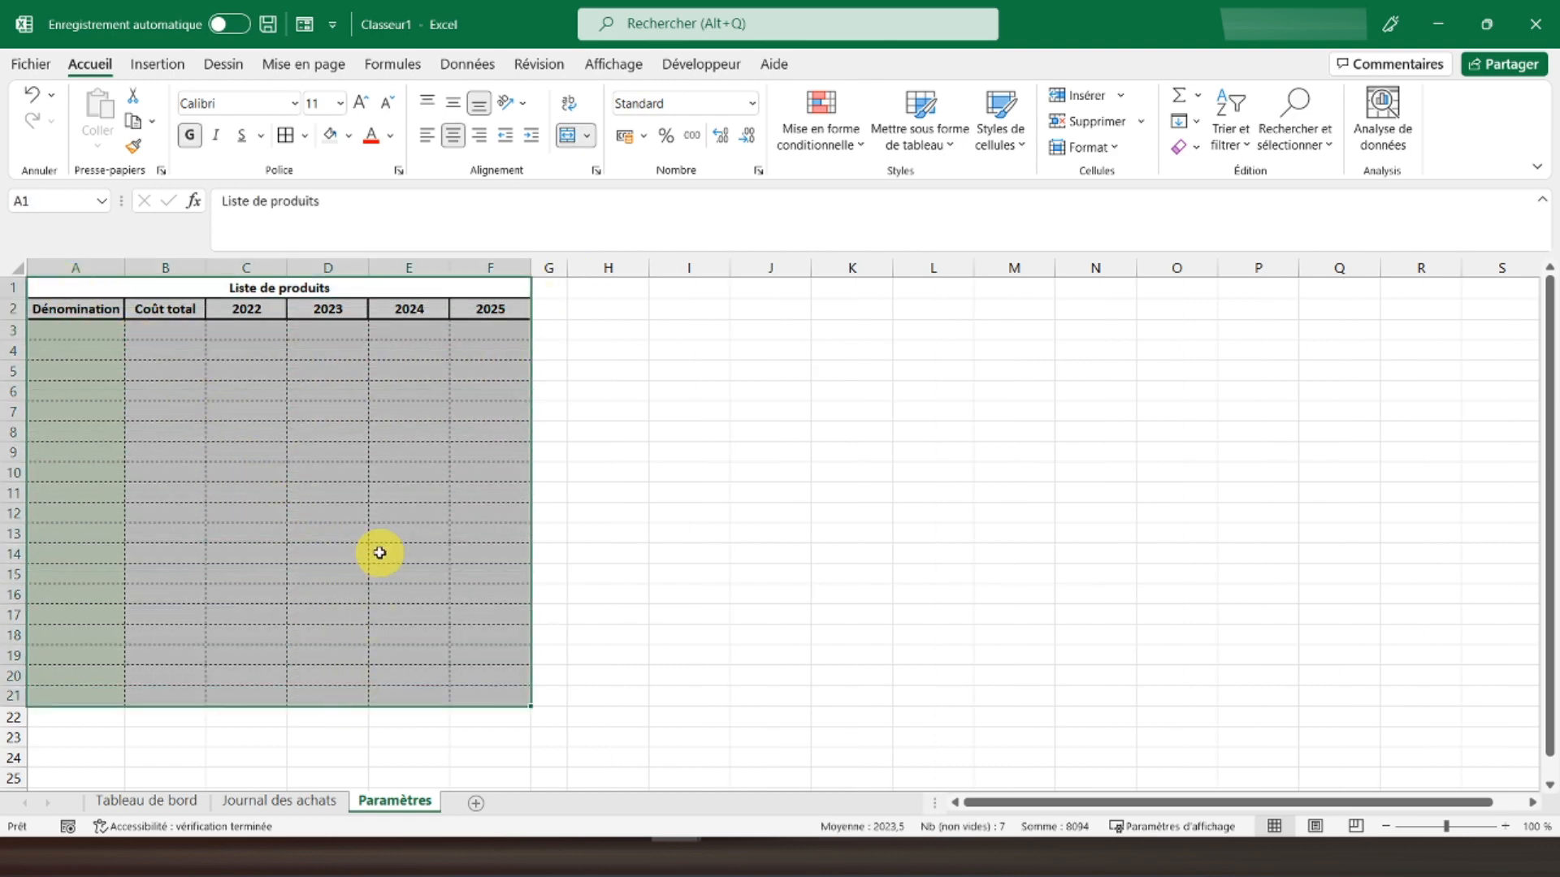
pyautogui.hotkey('ctrl', 'c')
pyautogui.click(620, 289)
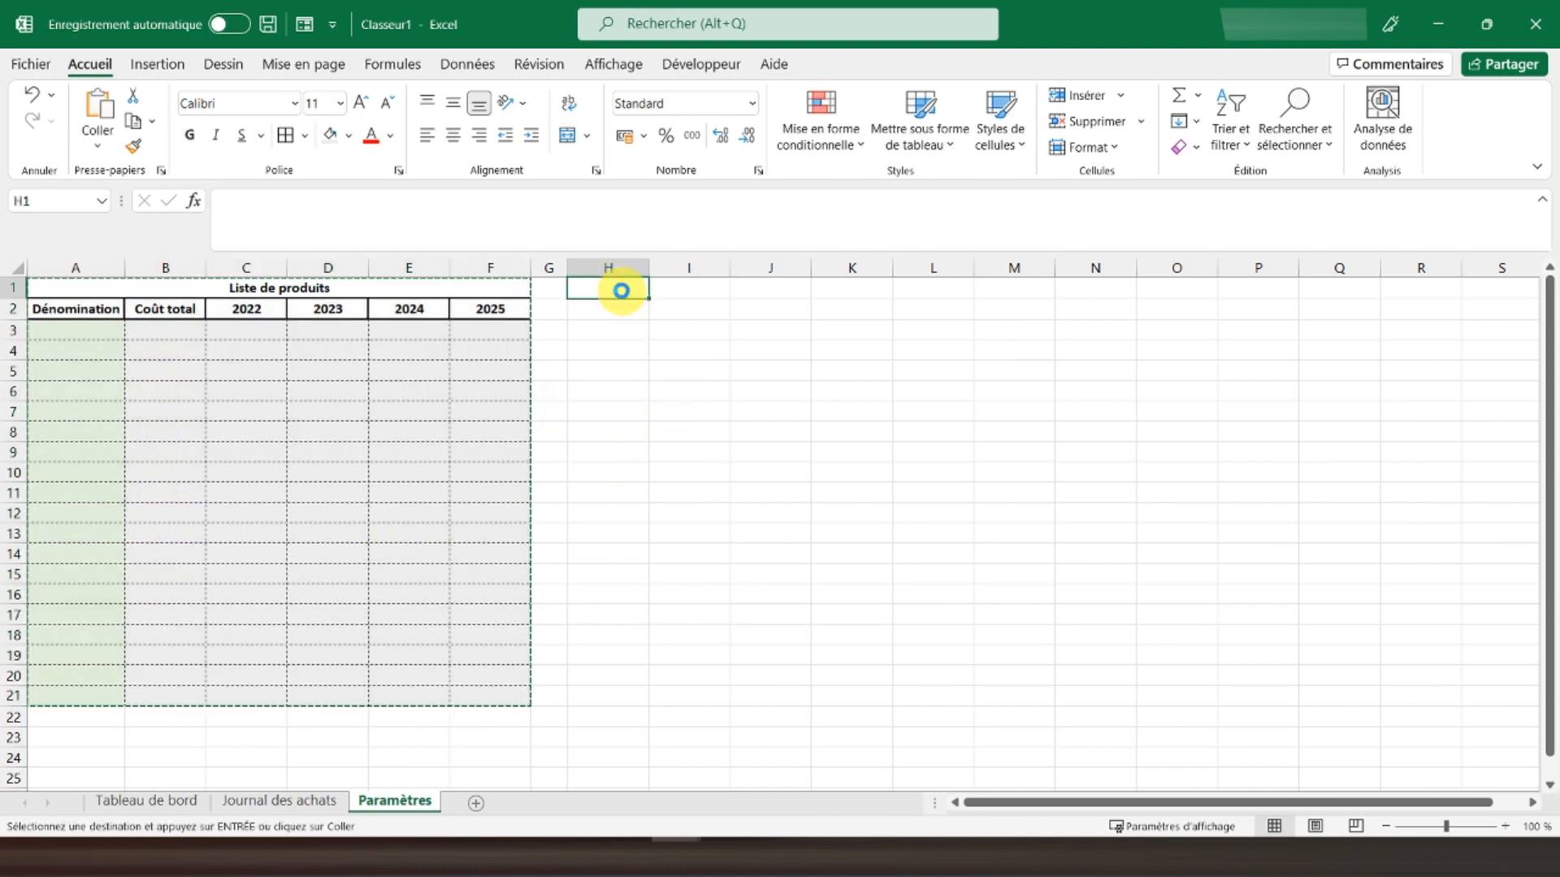
pyautogui.hotkey('ctrl', 'v')
# Retitle the copied table "Fournisseurs" and autofit column H to its header text
pyautogui.click(684, 288)
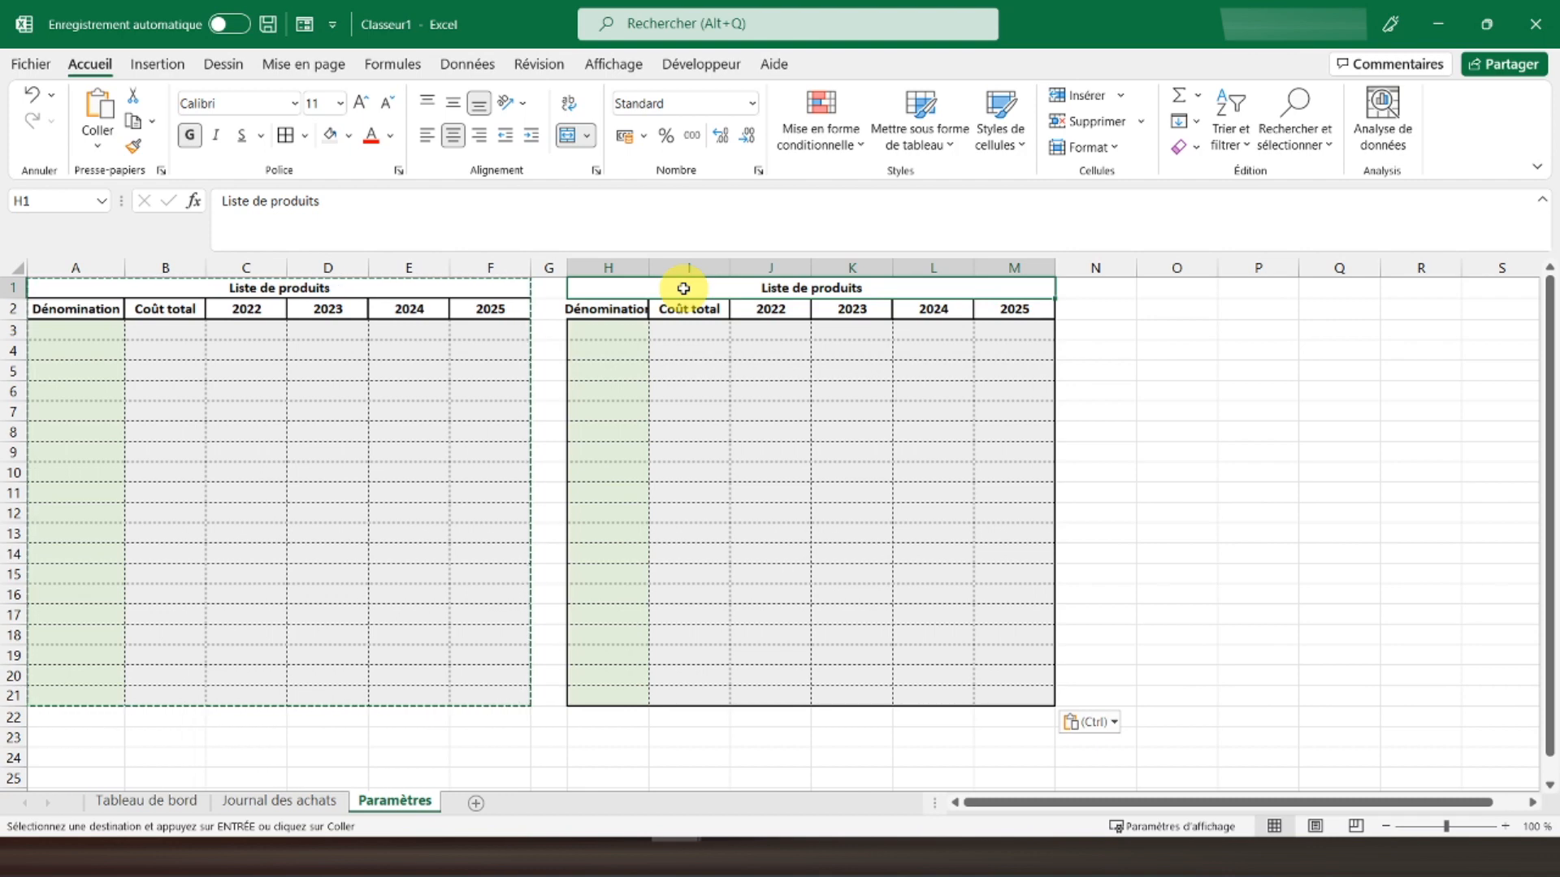
pyautogui.write('Fournisseurs')
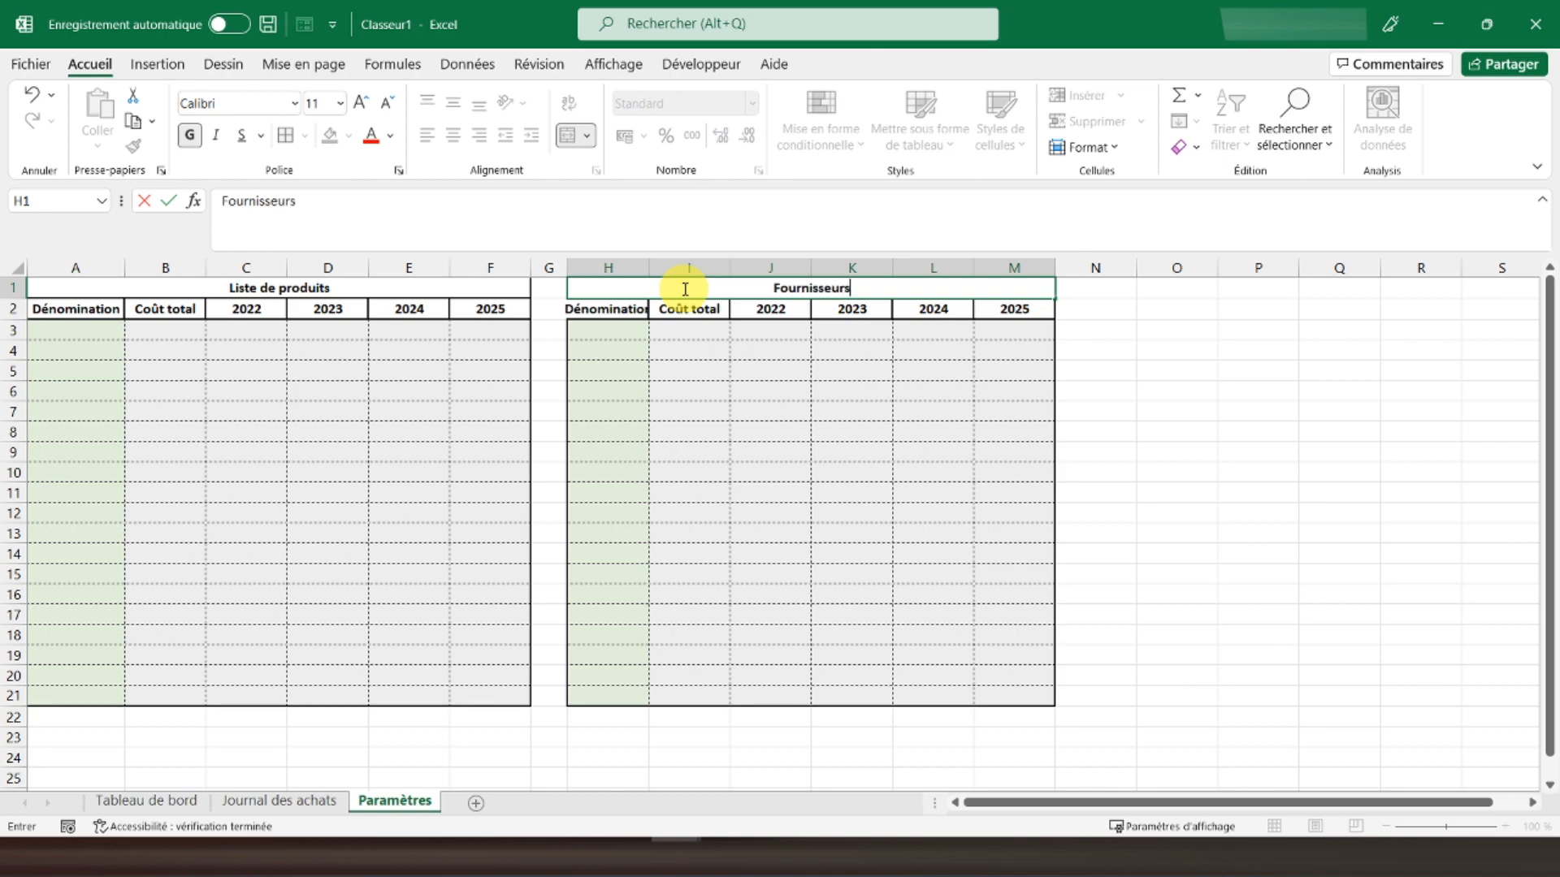
pyautogui.press('Return')
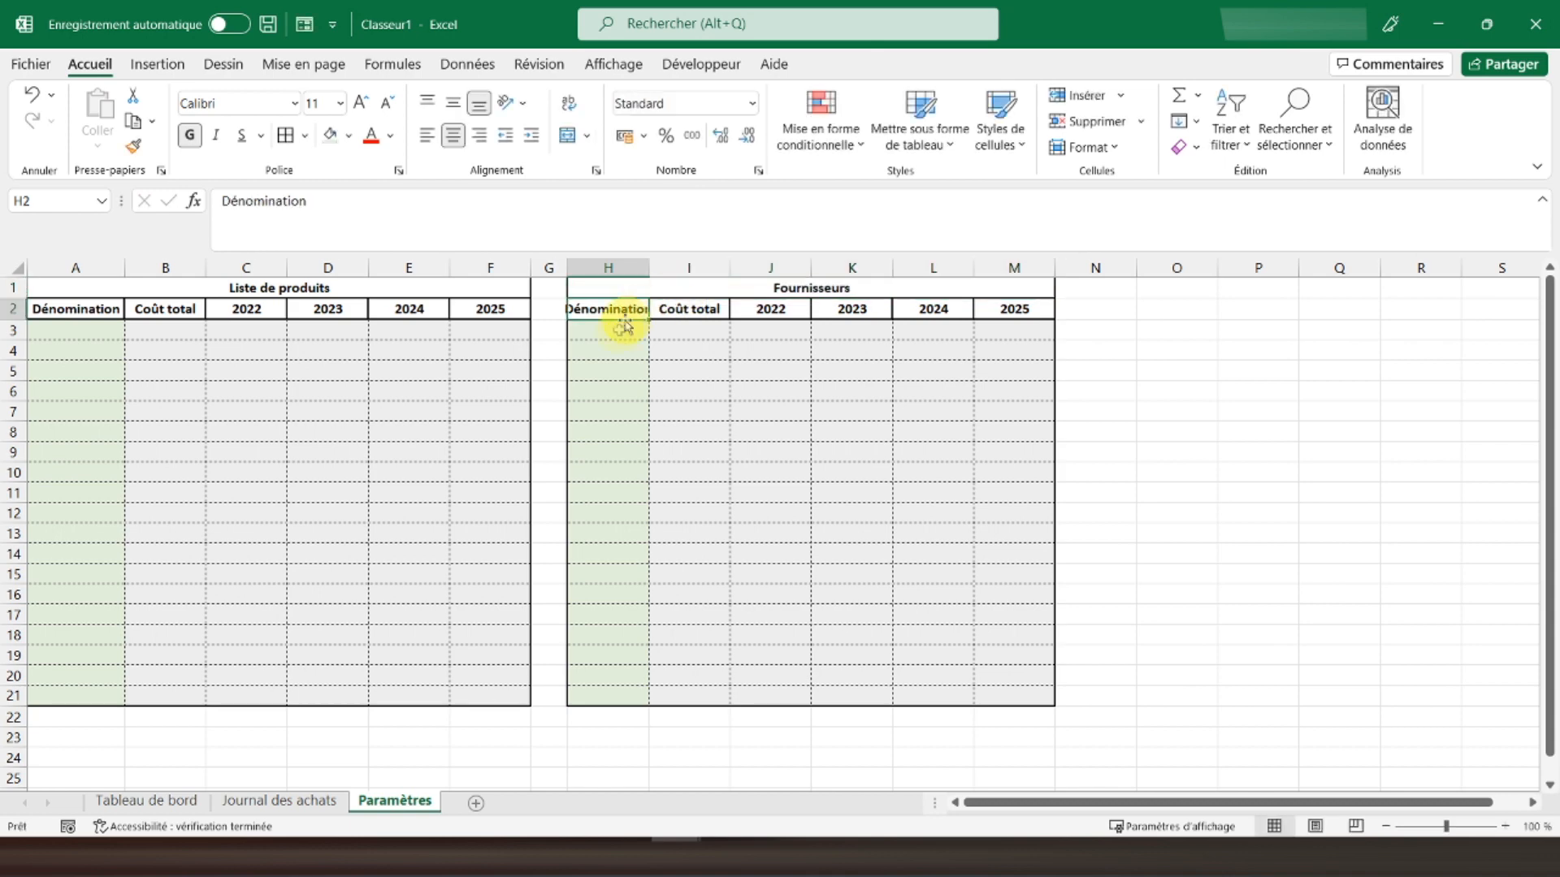
pyautogui.doubleClick(649, 267)
# Enter "Four 1" in H3 and extend it down to H21 as an incrementing series
pyautogui.click(602, 335)
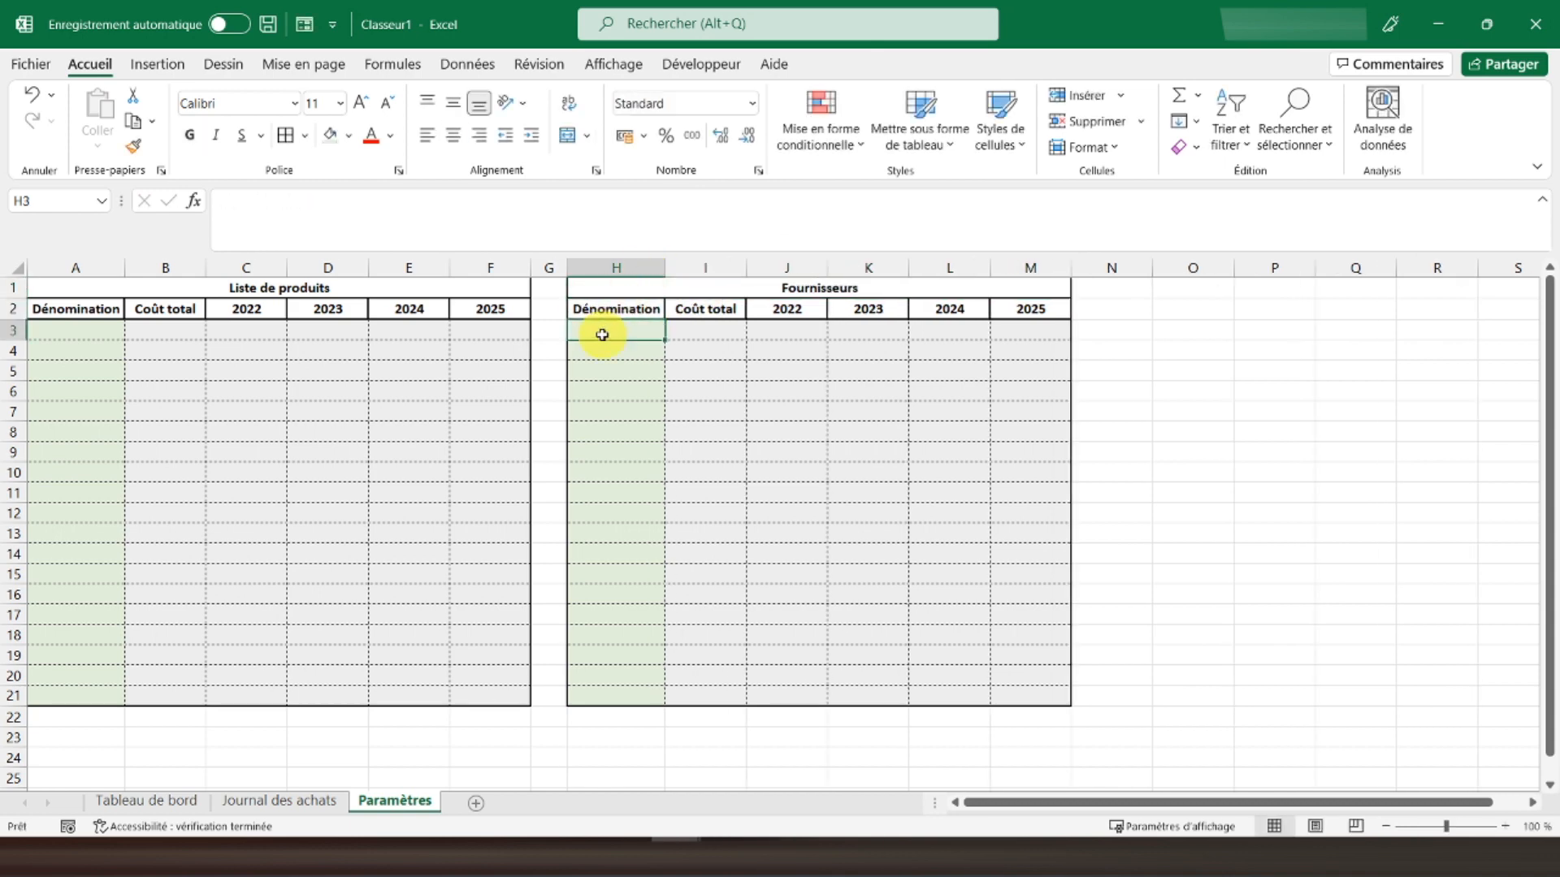
pyautogui.write('Fourn')
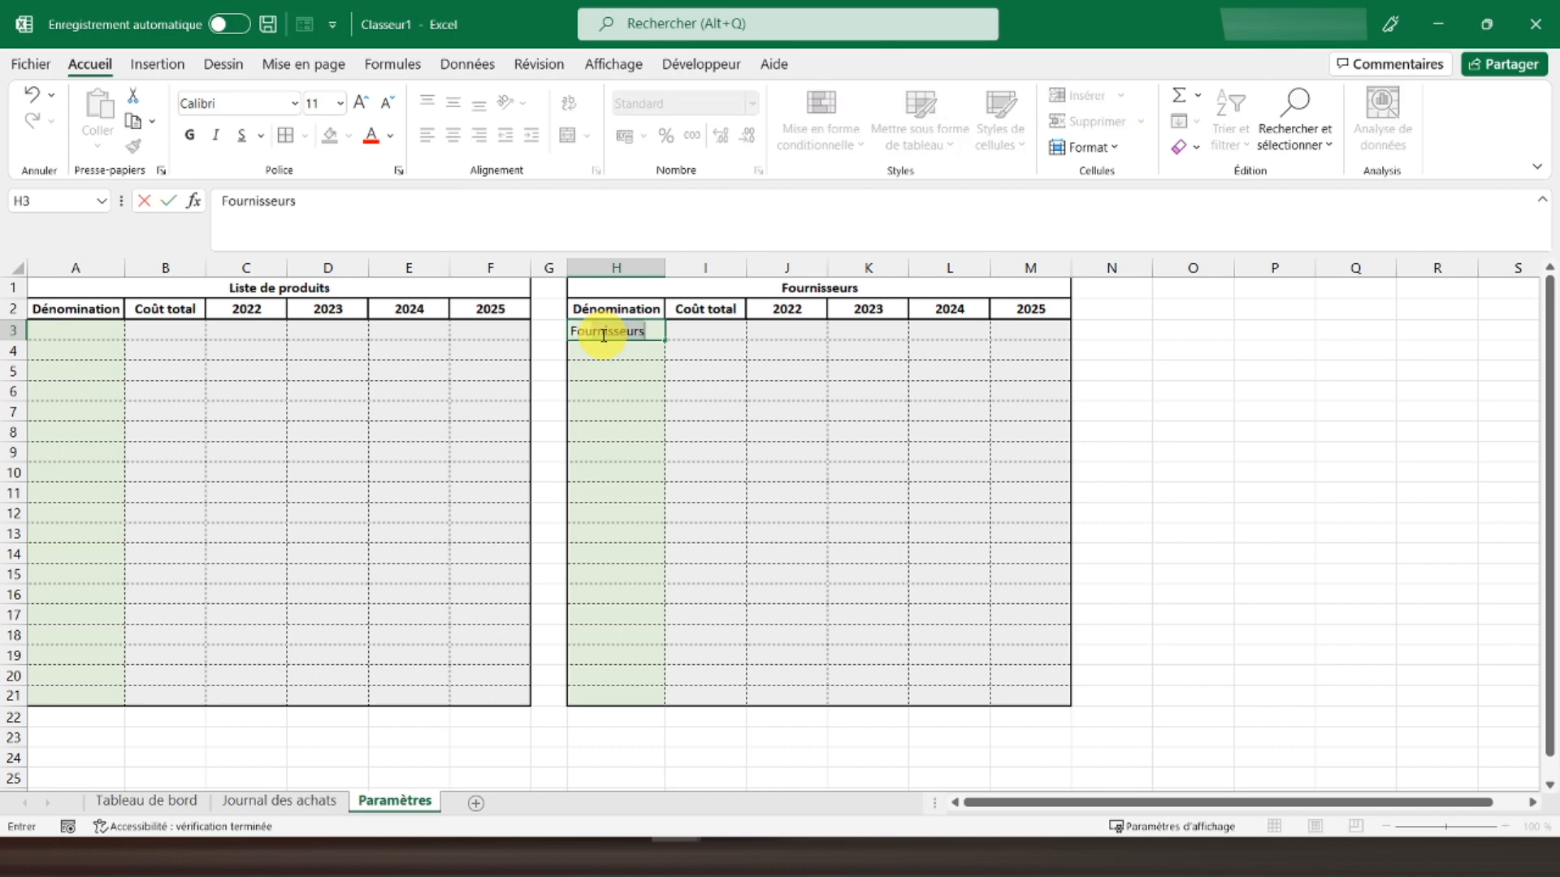
pyautogui.press('BackSpace')
pyautogui.press('BackSpace')
pyautogui.write('1')
pyautogui.click(610, 337)
pyautogui.moveTo(663, 338); pyautogui.dragTo(621, 698)
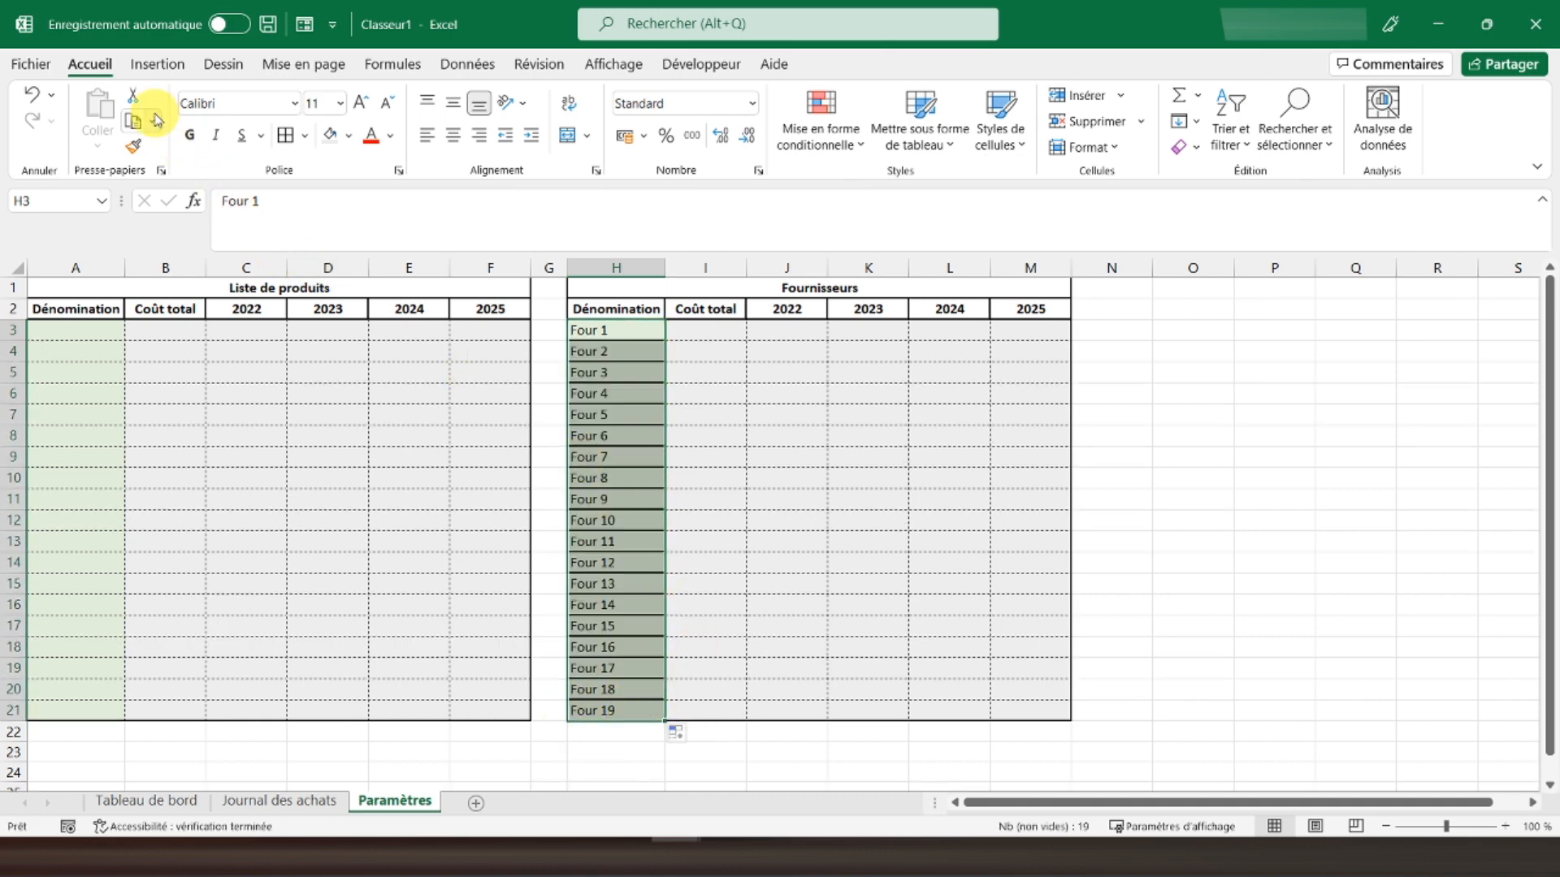
pyautogui.click(677, 735)
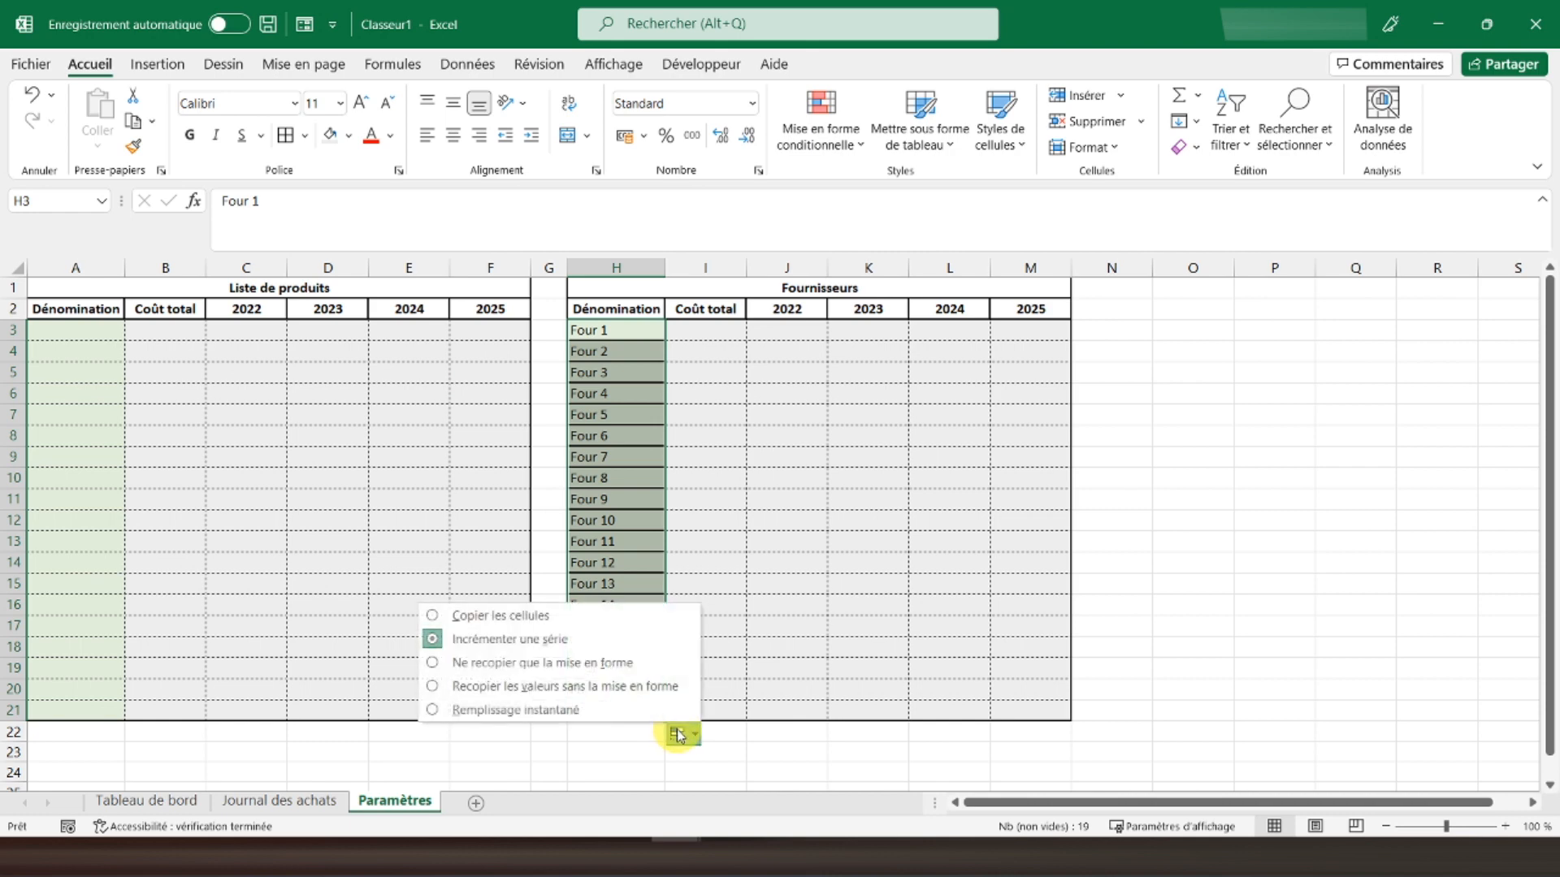
pyautogui.click(431, 639)
pyautogui.click(792, 565)
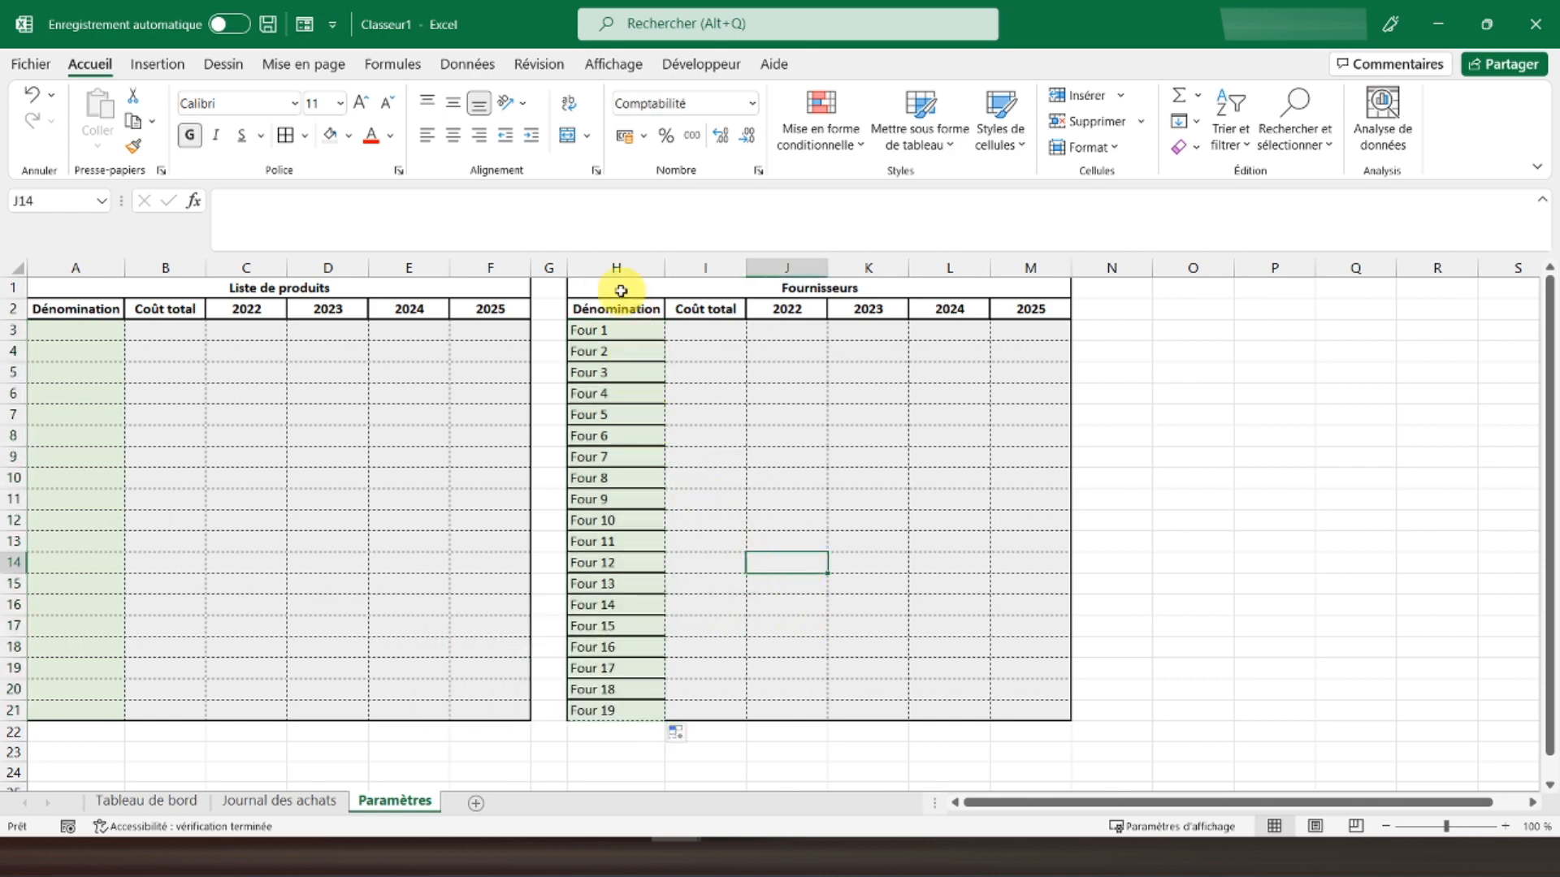
pyautogui.moveTo(609, 330); pyautogui.dragTo(628, 715)
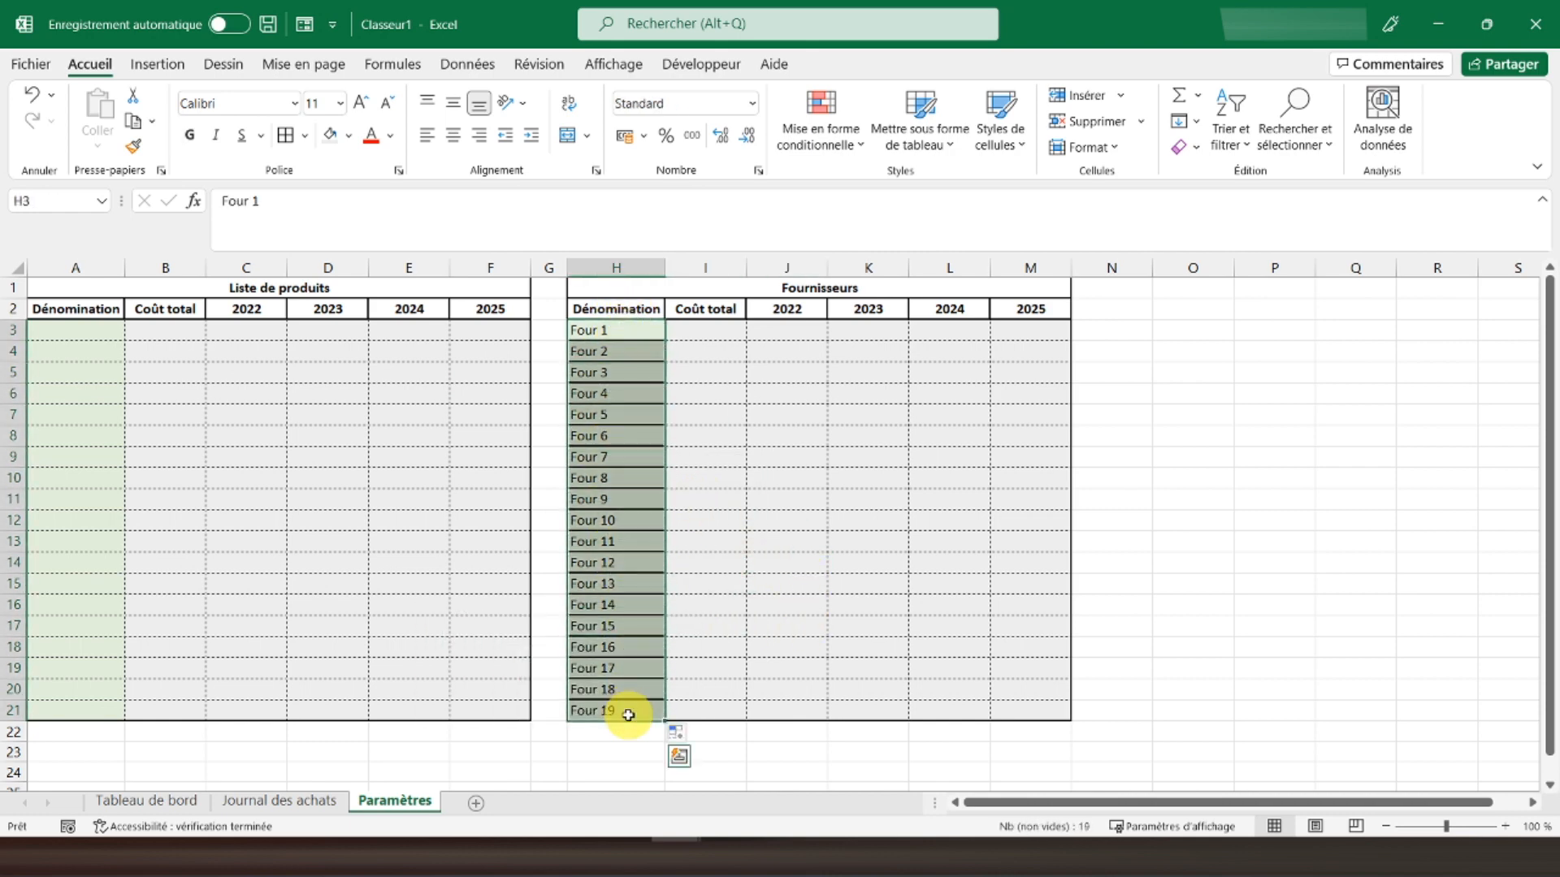
pyautogui.click(304, 136)
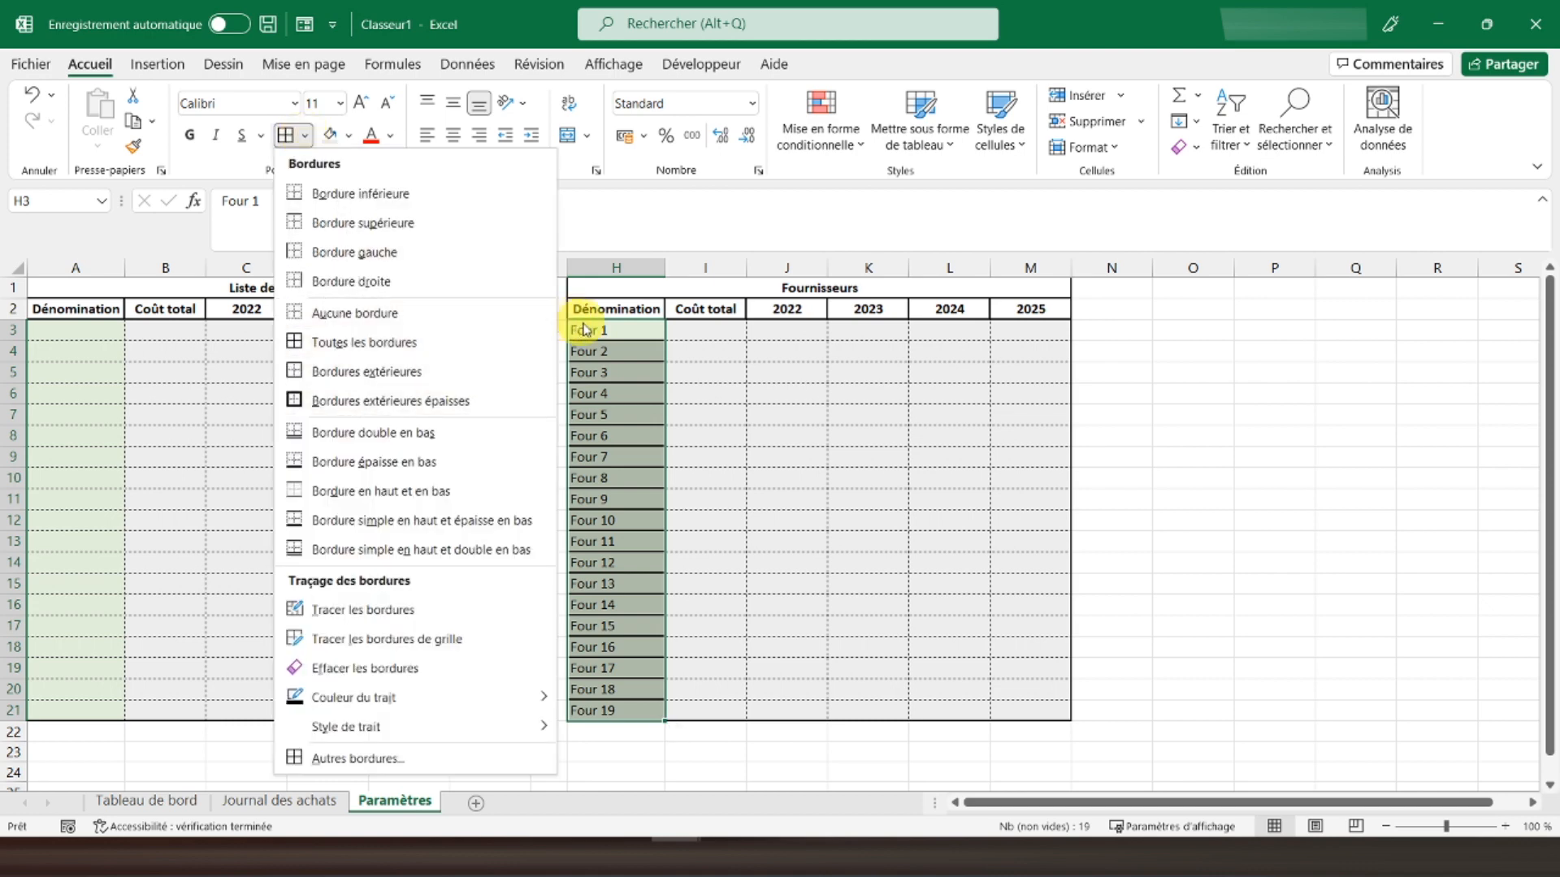
pyautogui.click(614, 327)
# Give H3:M21 a thick outer border and fine dotted horizontal lines between the rows
pyautogui.moveTo(613, 327); pyautogui.dragTo(1037, 714)
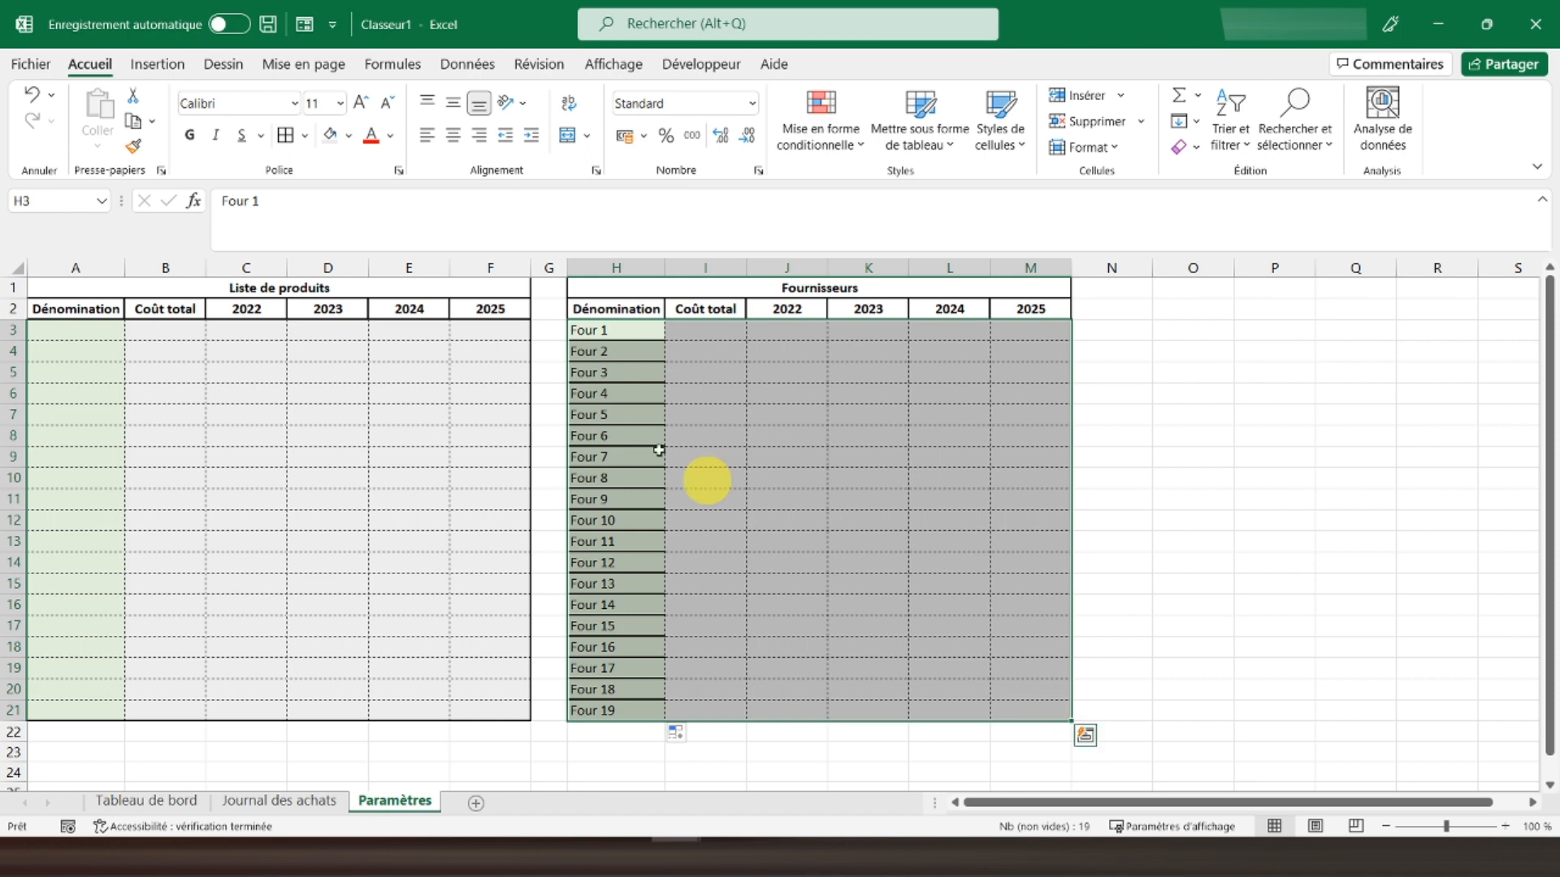
pyautogui.click(307, 137)
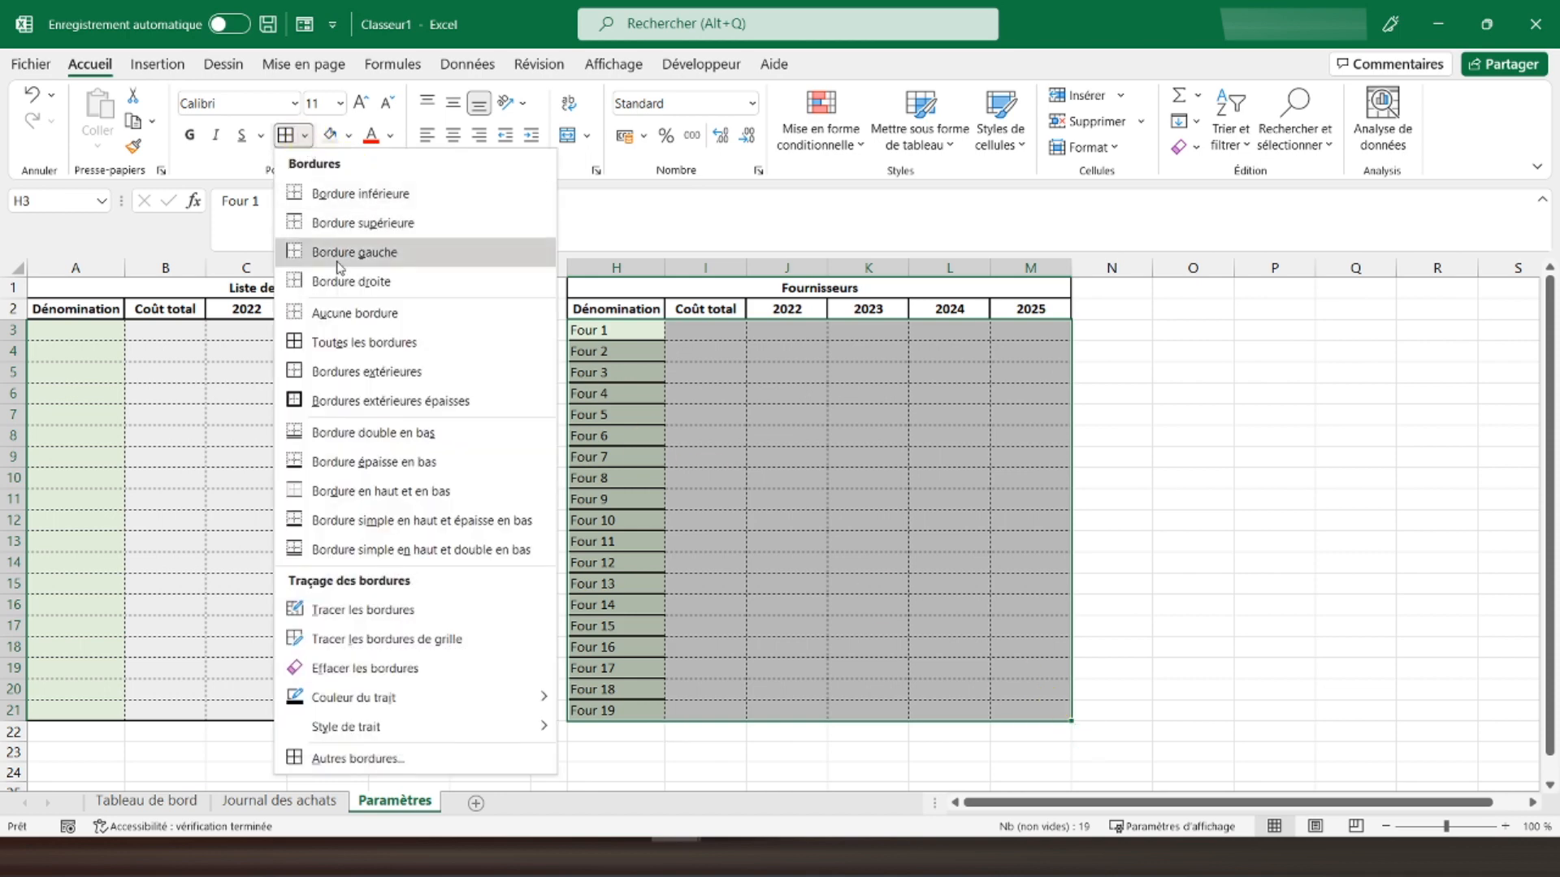
pyautogui.click(349, 402)
pyautogui.click(305, 136)
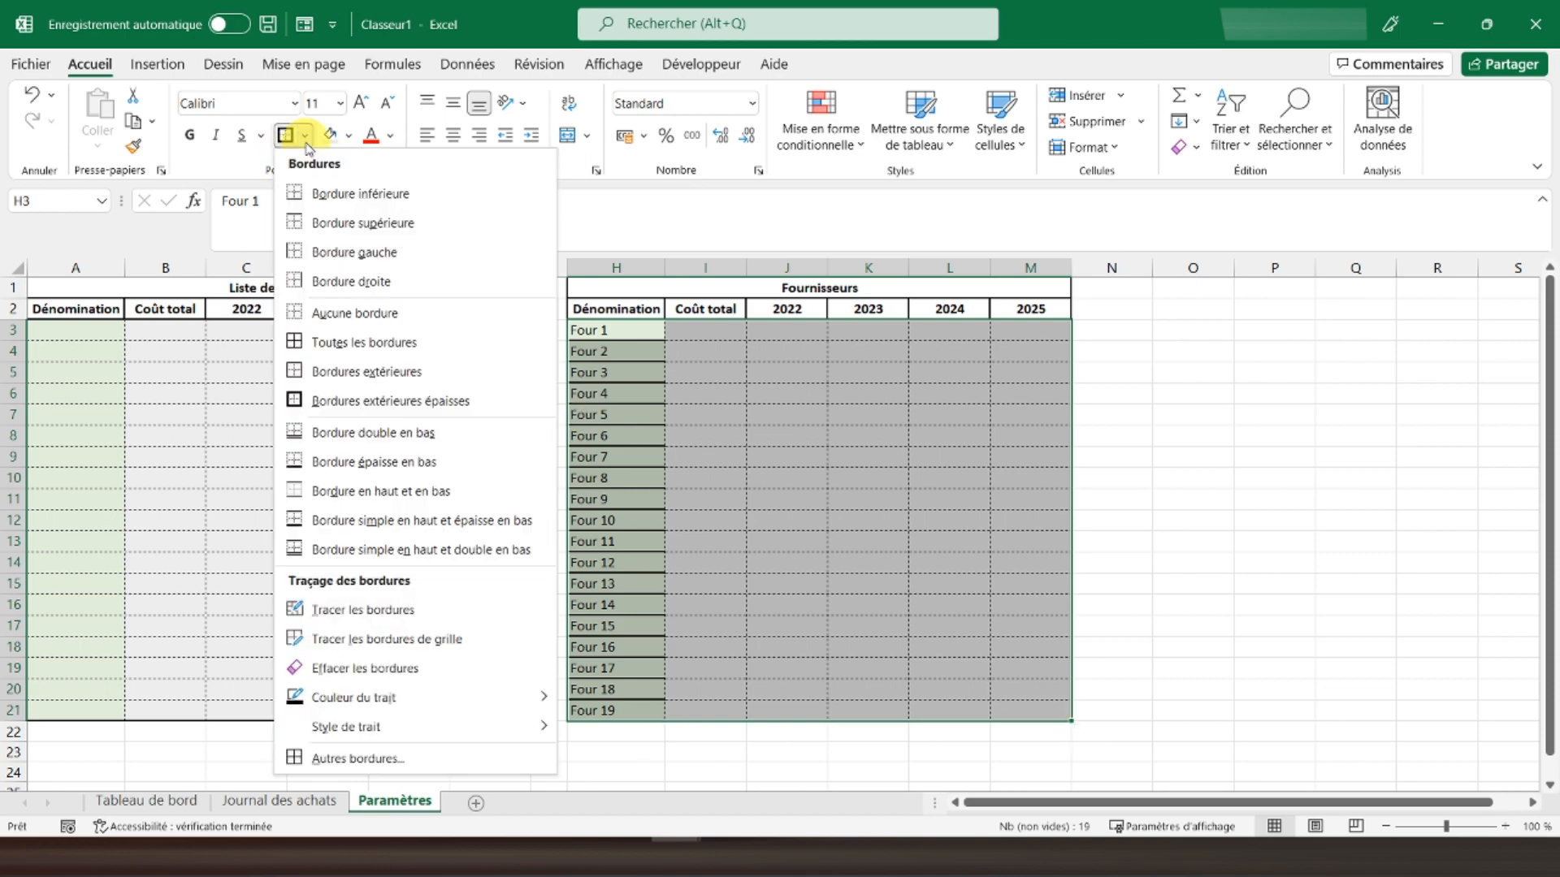
pyautogui.click(357, 758)
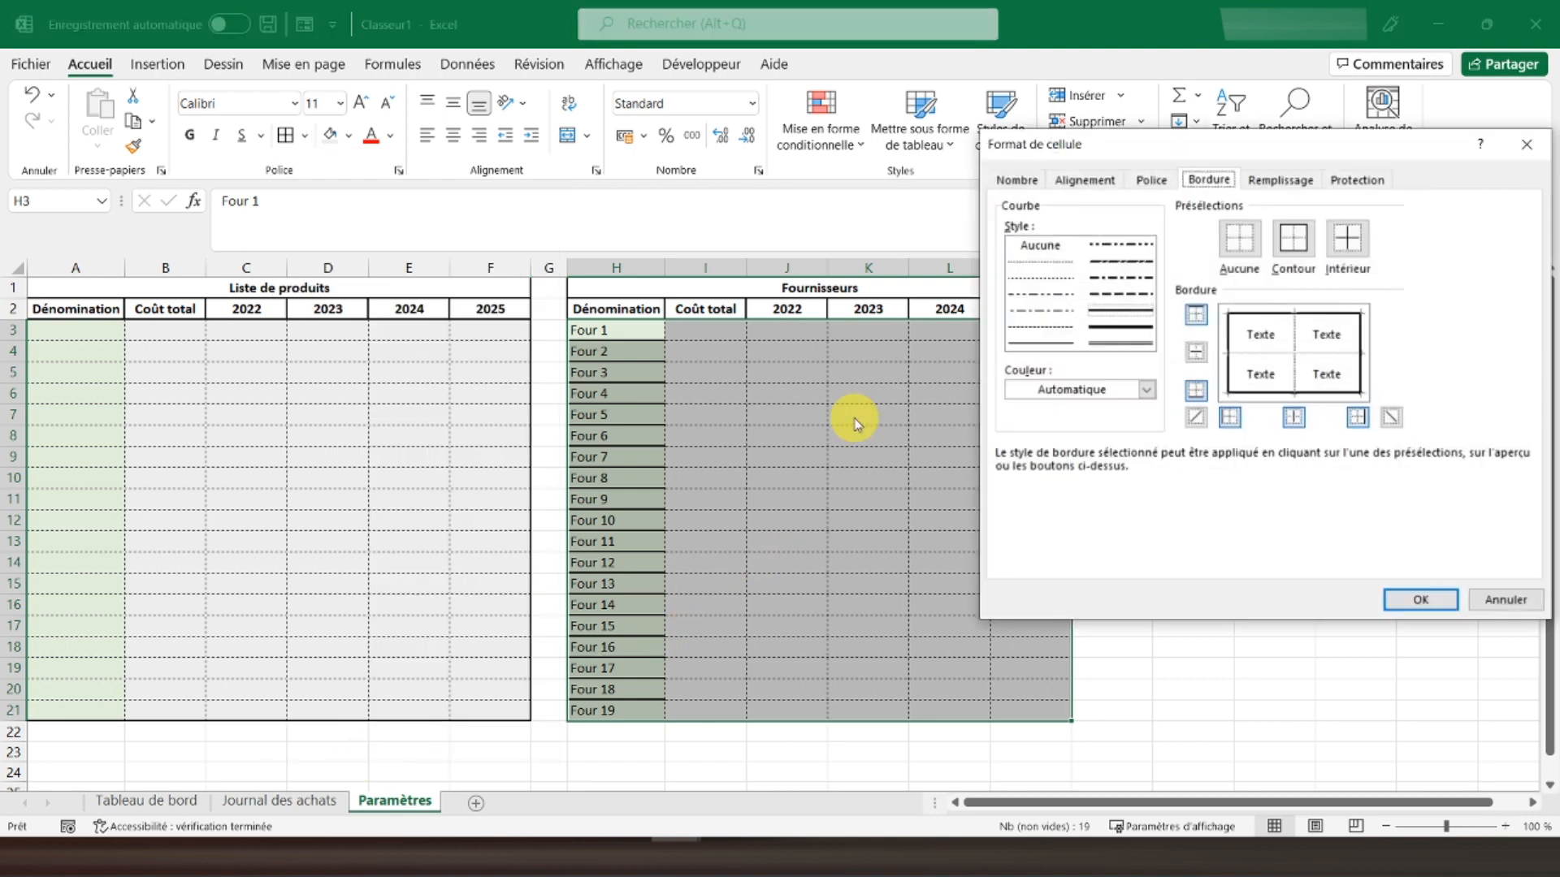
pyautogui.click(1040, 262)
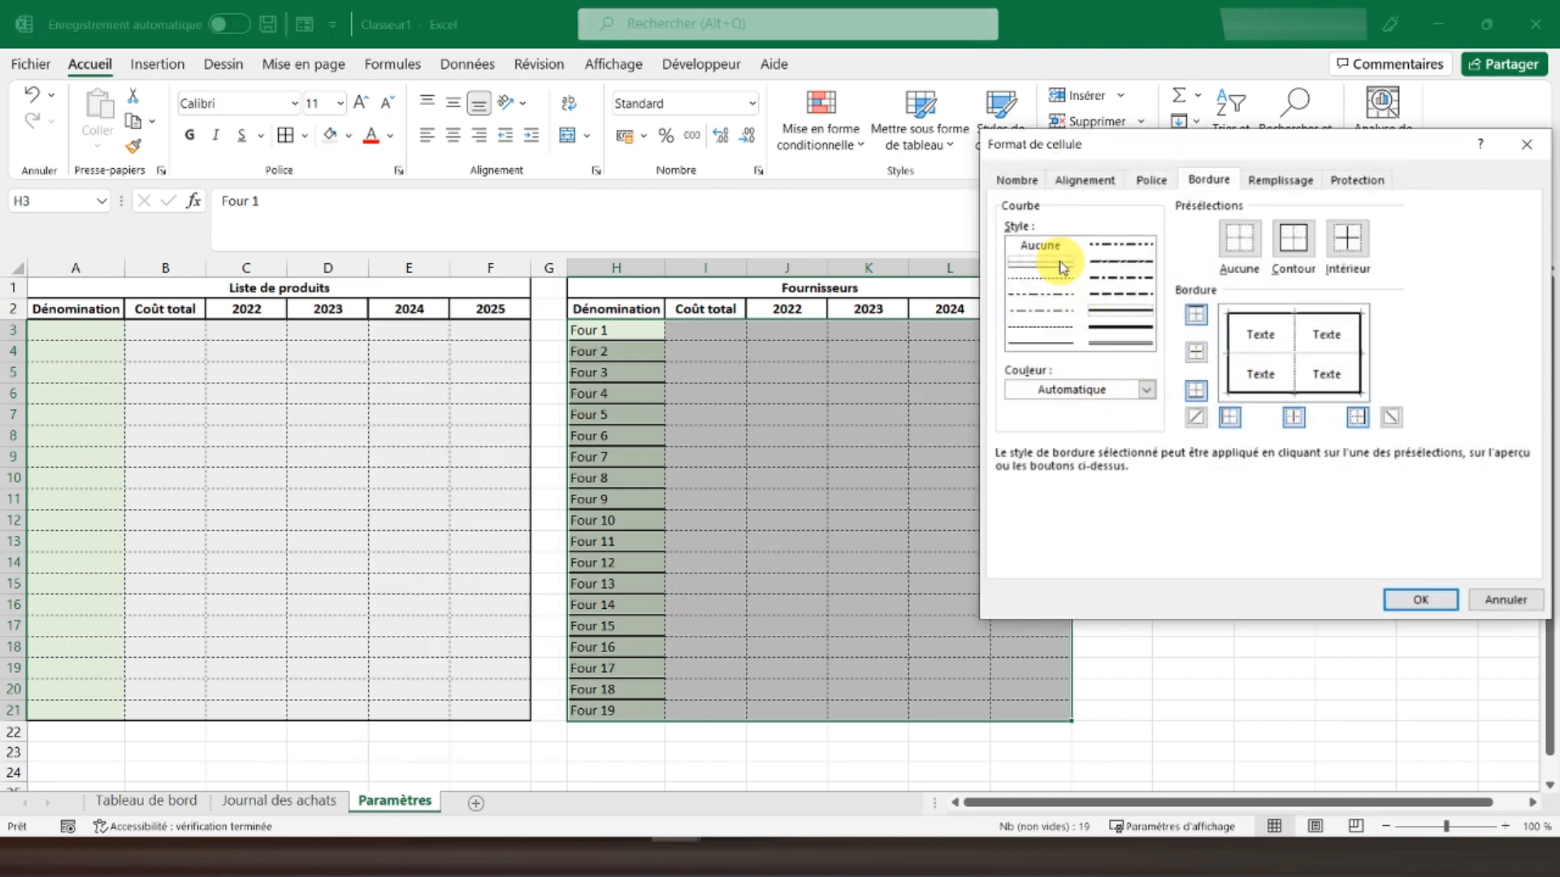
pyautogui.click(1264, 354)
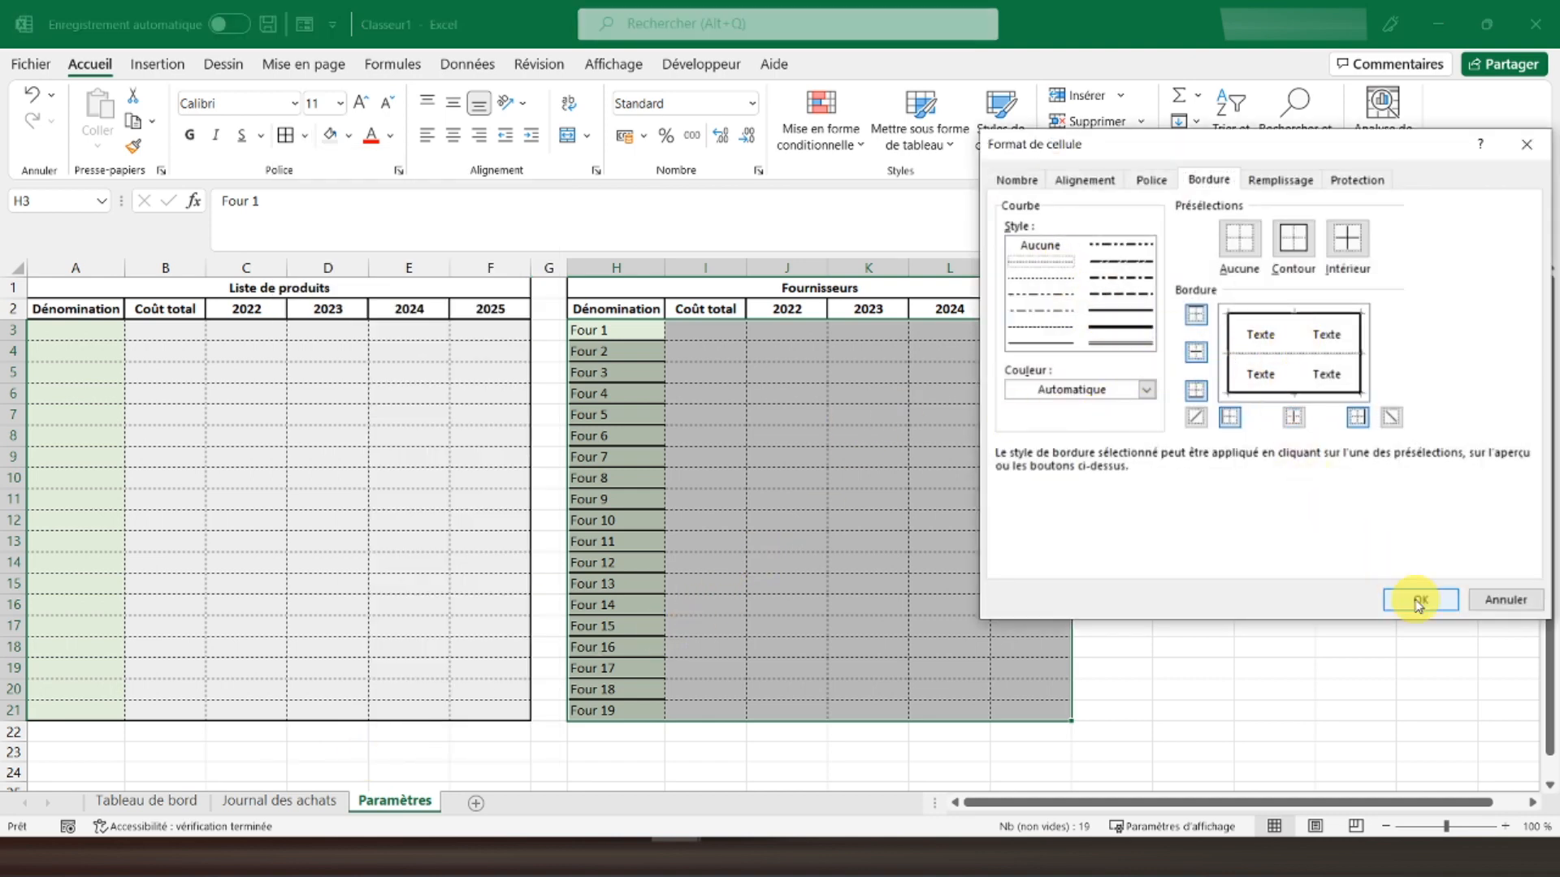
pyautogui.click(1420, 598)
# Add fine dotted vertical lines between the columns of H3:M21
pyautogui.moveTo(648, 331); pyautogui.dragTo(1014, 691)
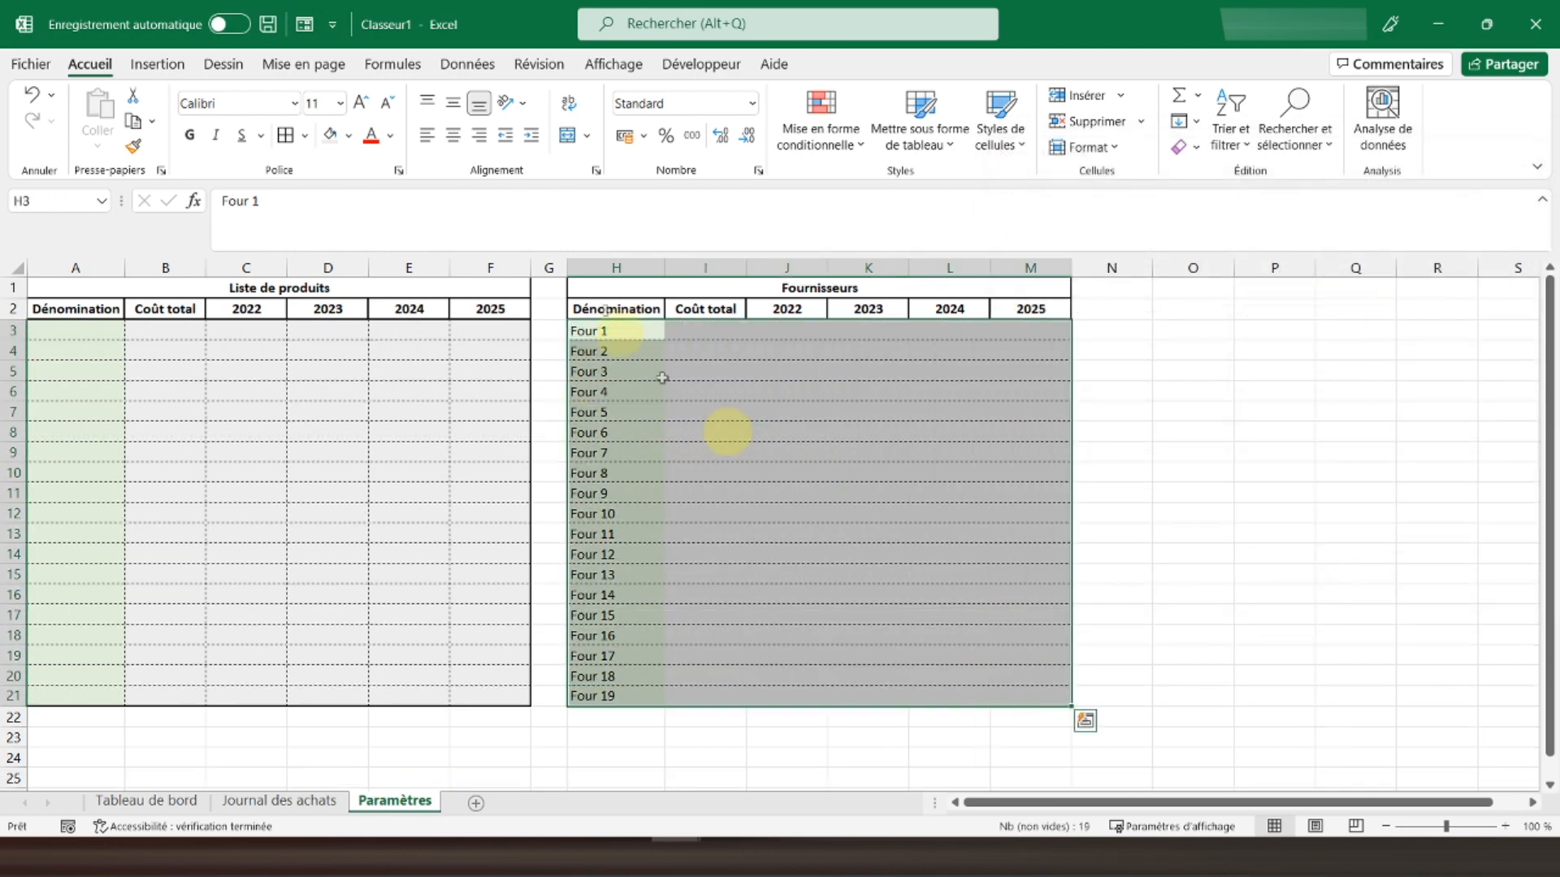
pyautogui.click(305, 135)
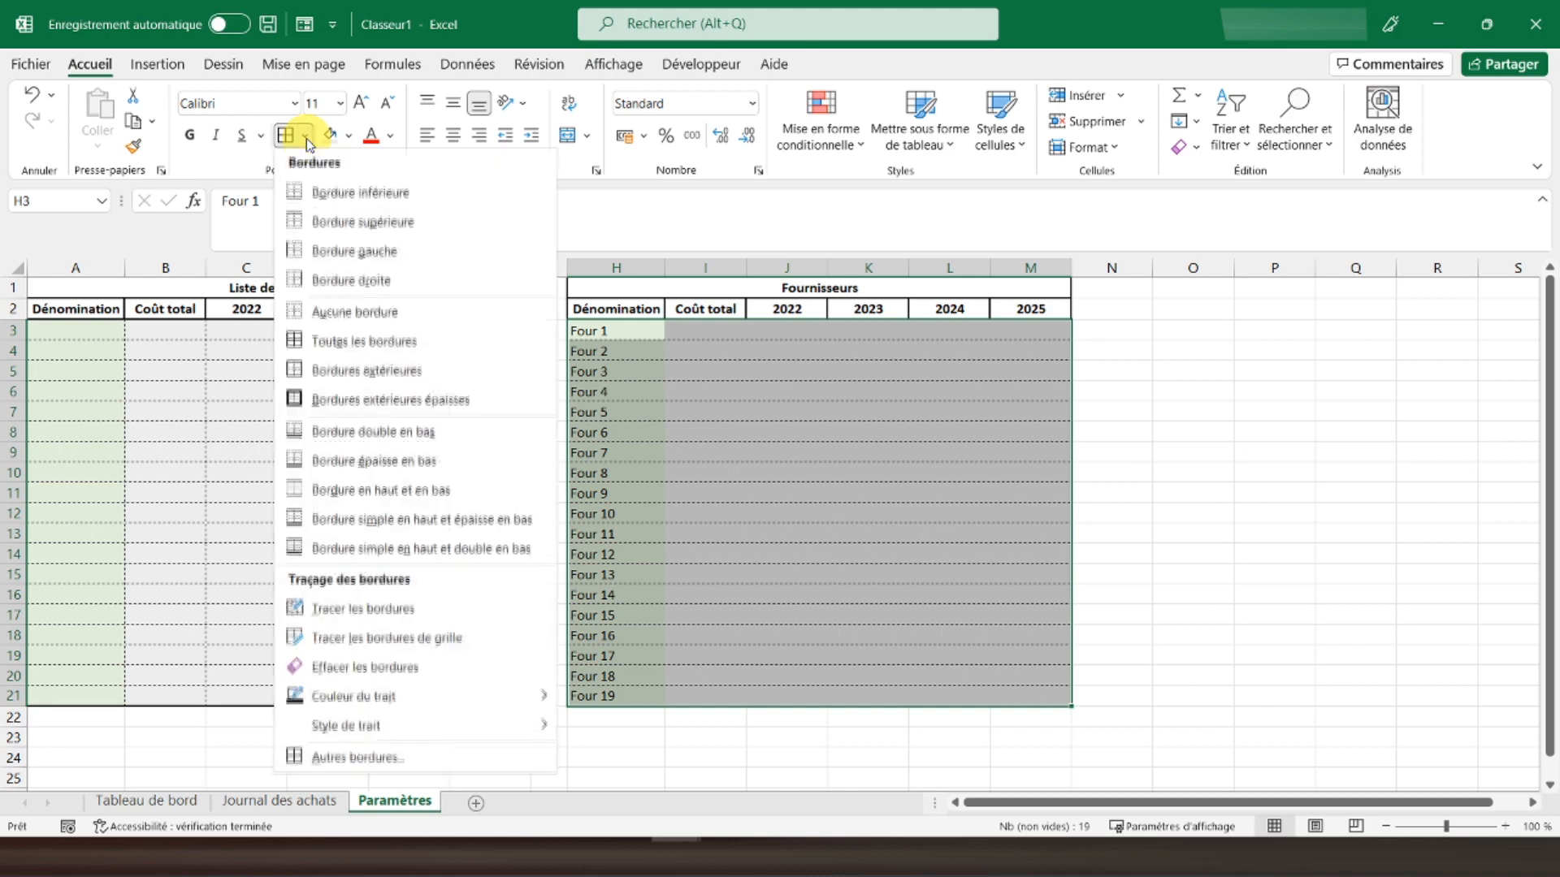
pyautogui.click(365, 758)
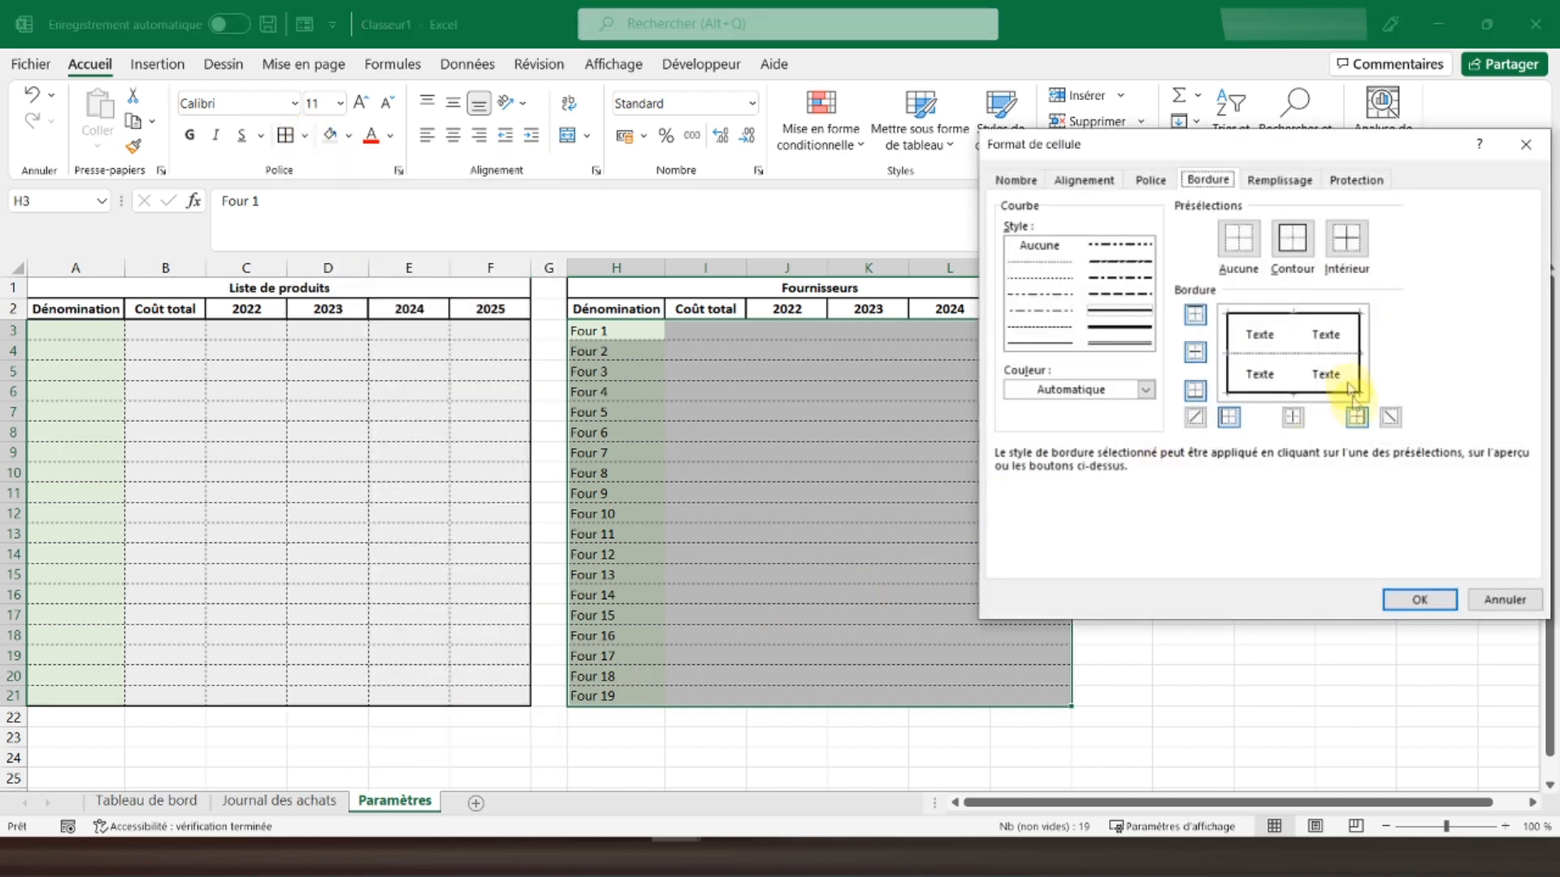
pyautogui.click(1294, 344)
pyautogui.click(1035, 274)
pyautogui.click(1293, 341)
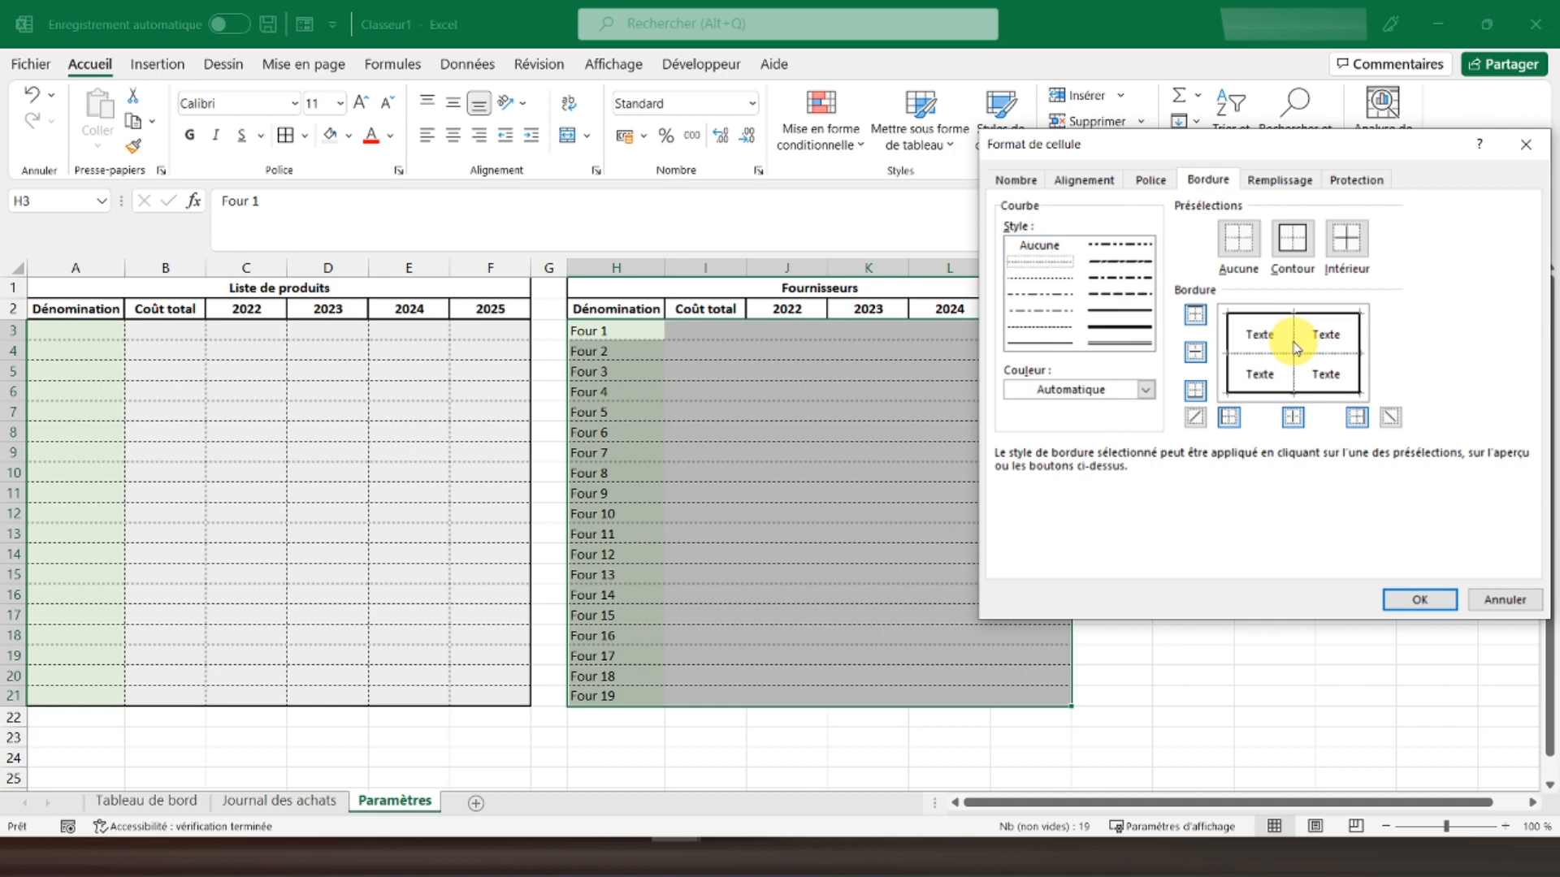
pyautogui.click(1411, 598)
pyautogui.click(654, 411)
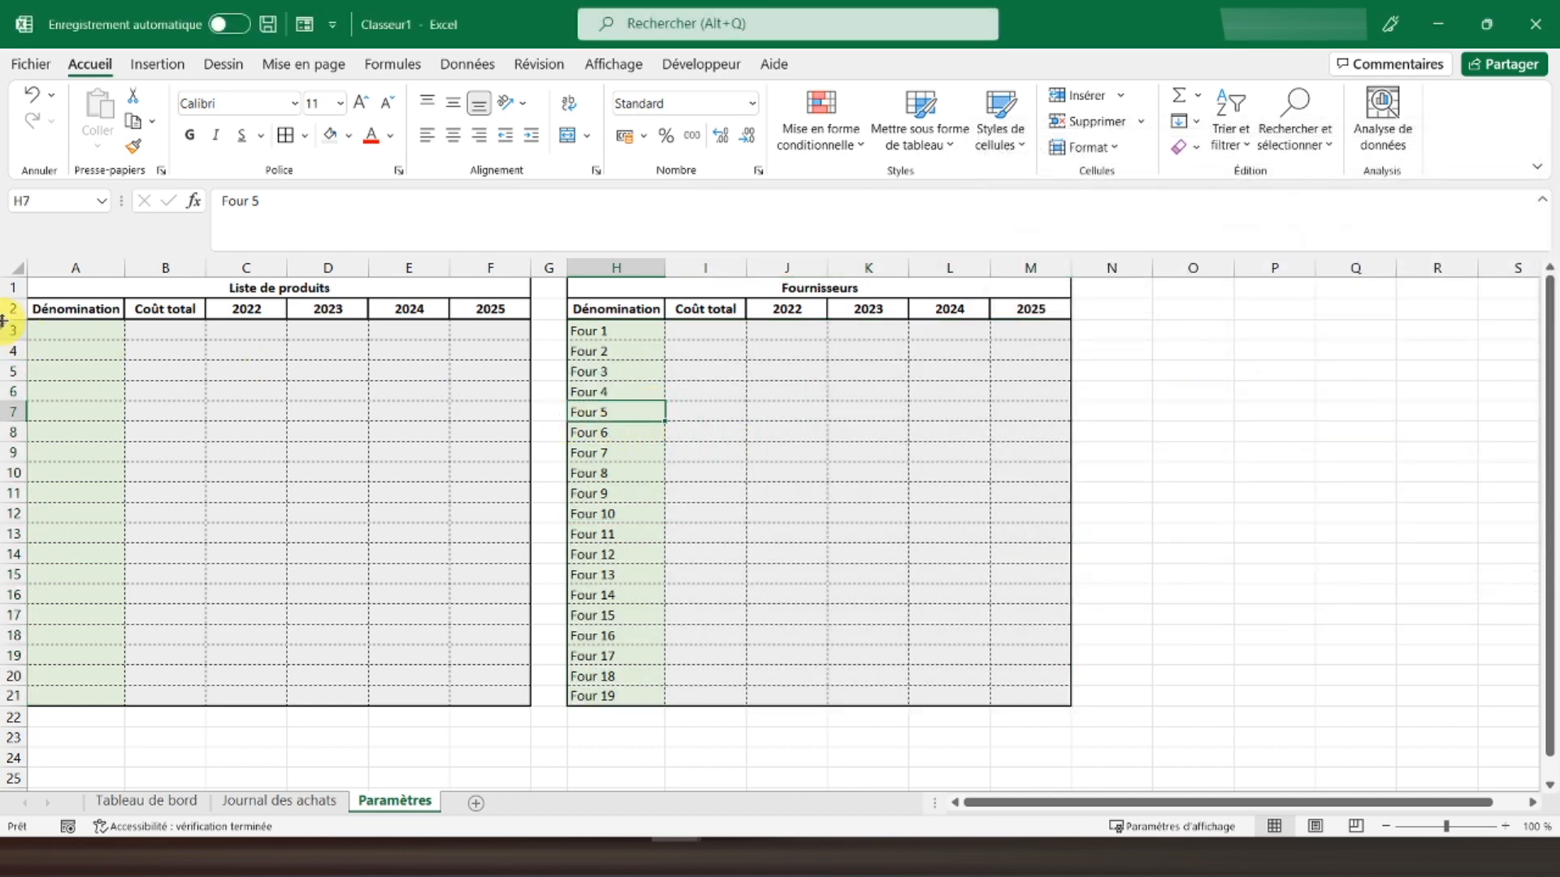
# Enter "Prod 1" in A3 and "Prod 2" in A4, and extend the series down to A21
pyautogui.click(70, 334)
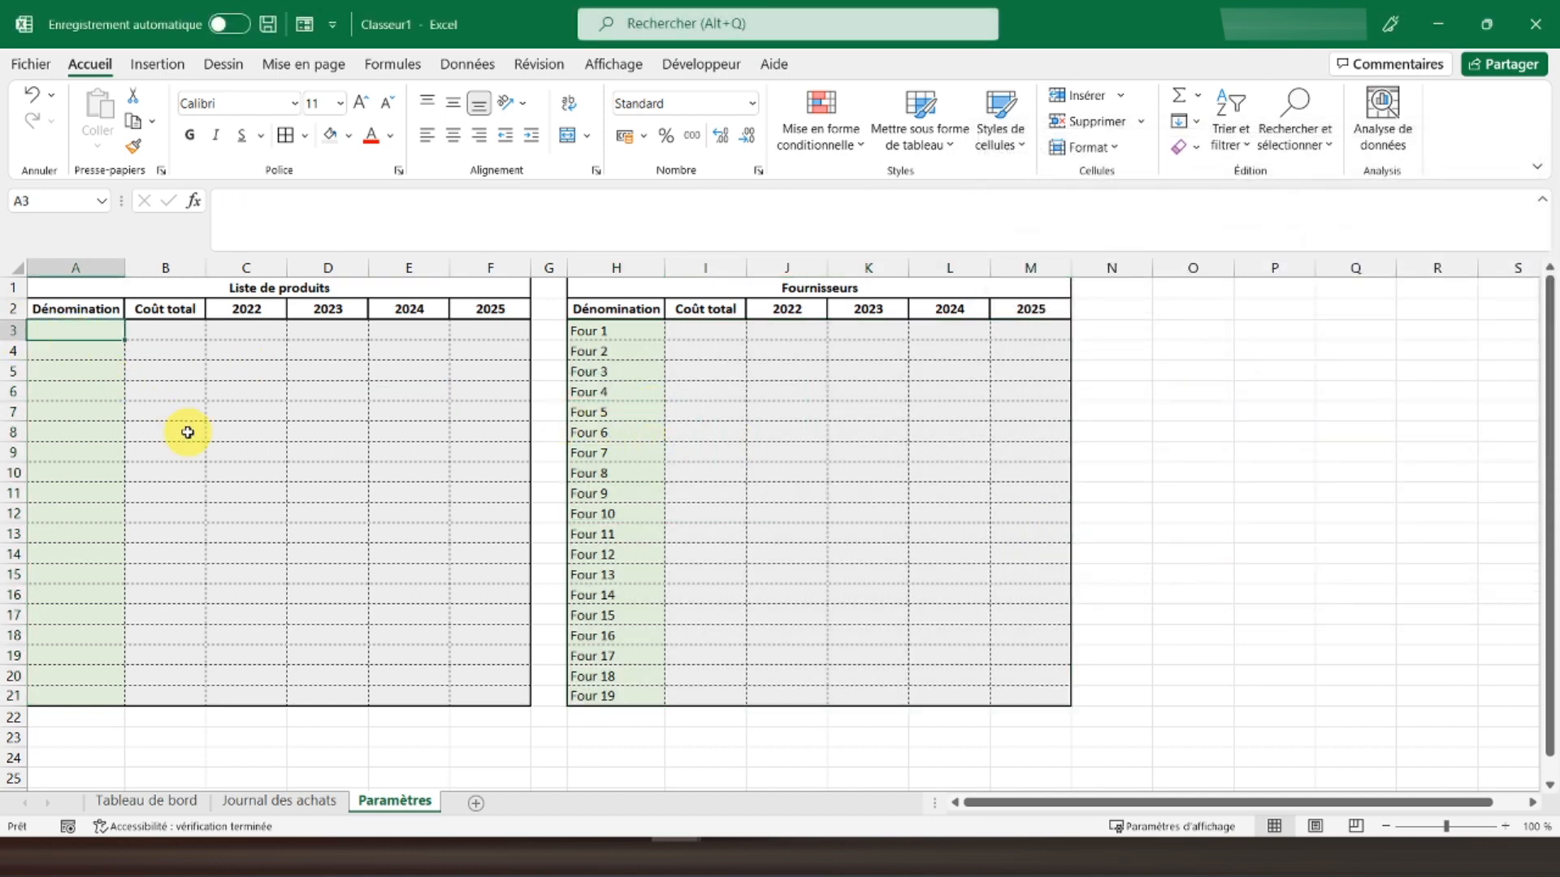
pyautogui.write('Prod 1')
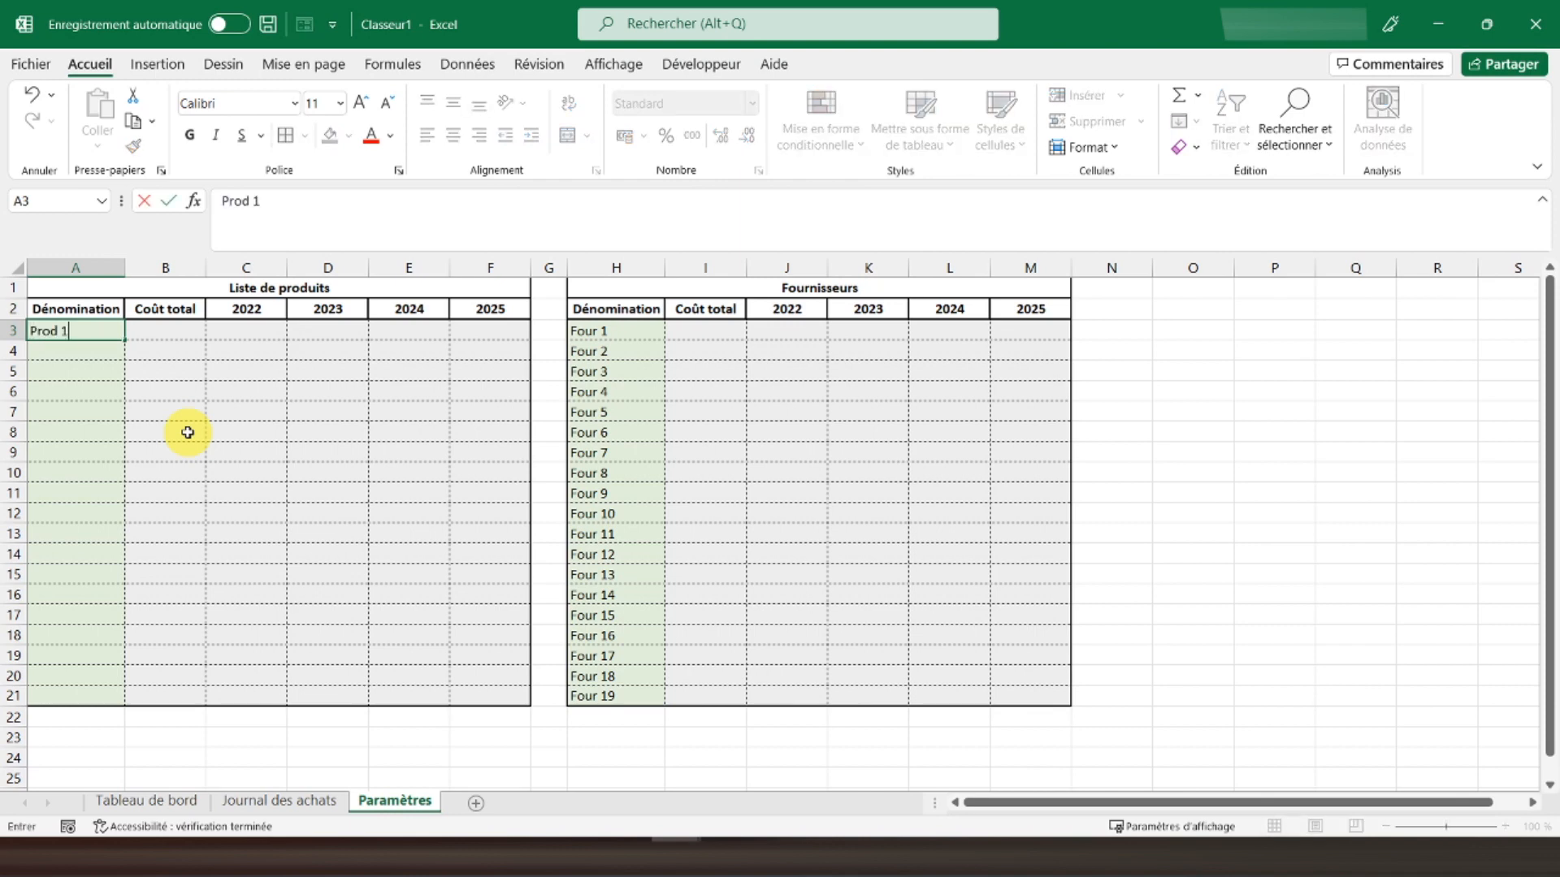
pyautogui.press('Return')
pyautogui.write('Prod 1')
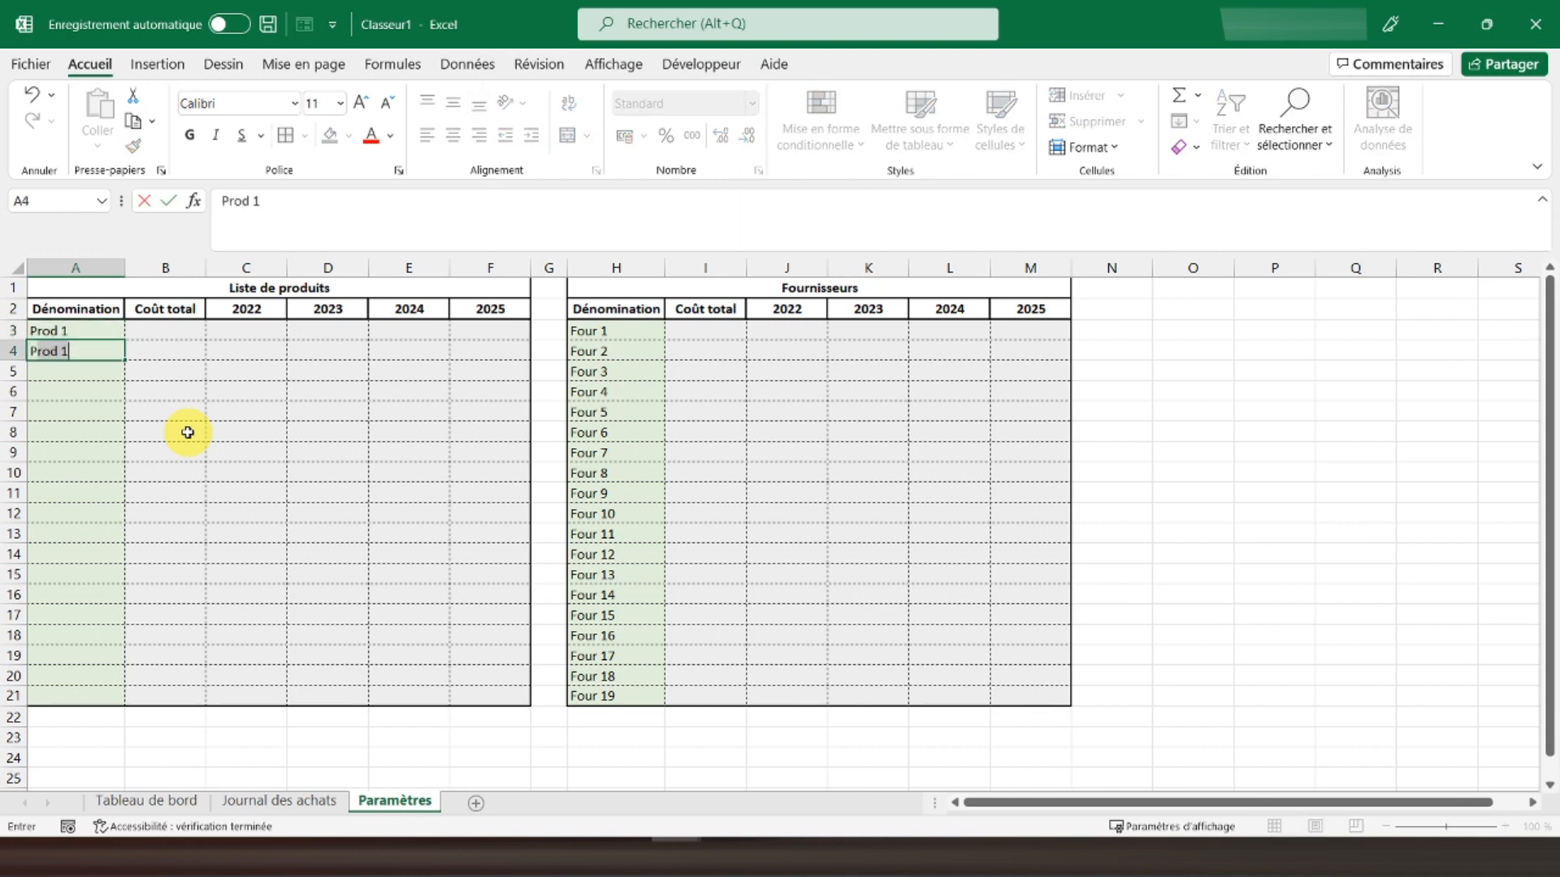
pyautogui.press('BackSpace')
pyautogui.write('2')
pyautogui.press('Return')
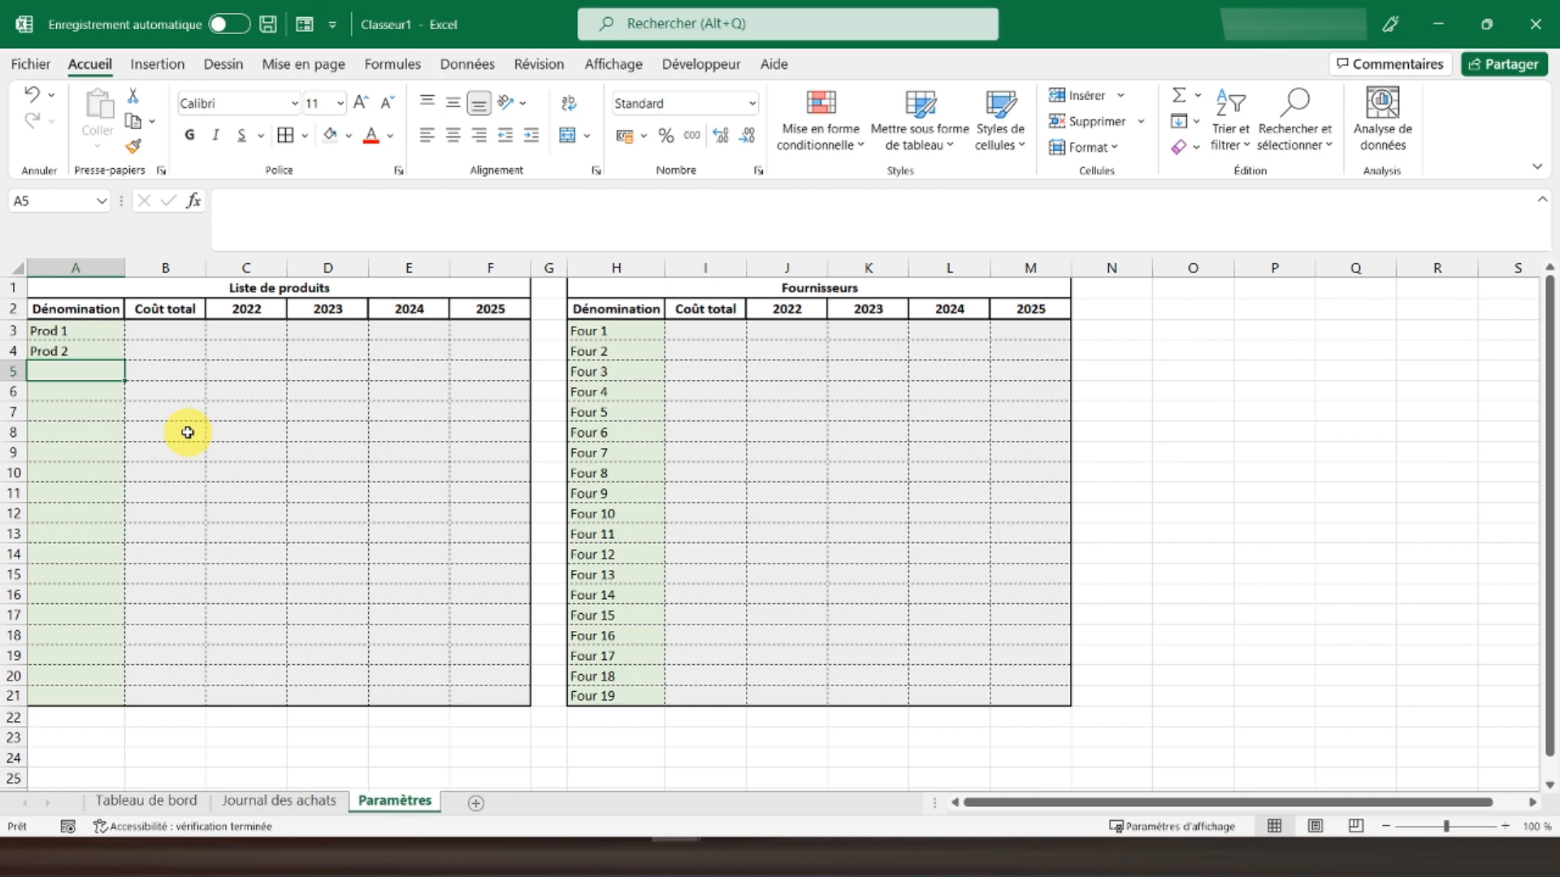
pyautogui.click(109, 357)
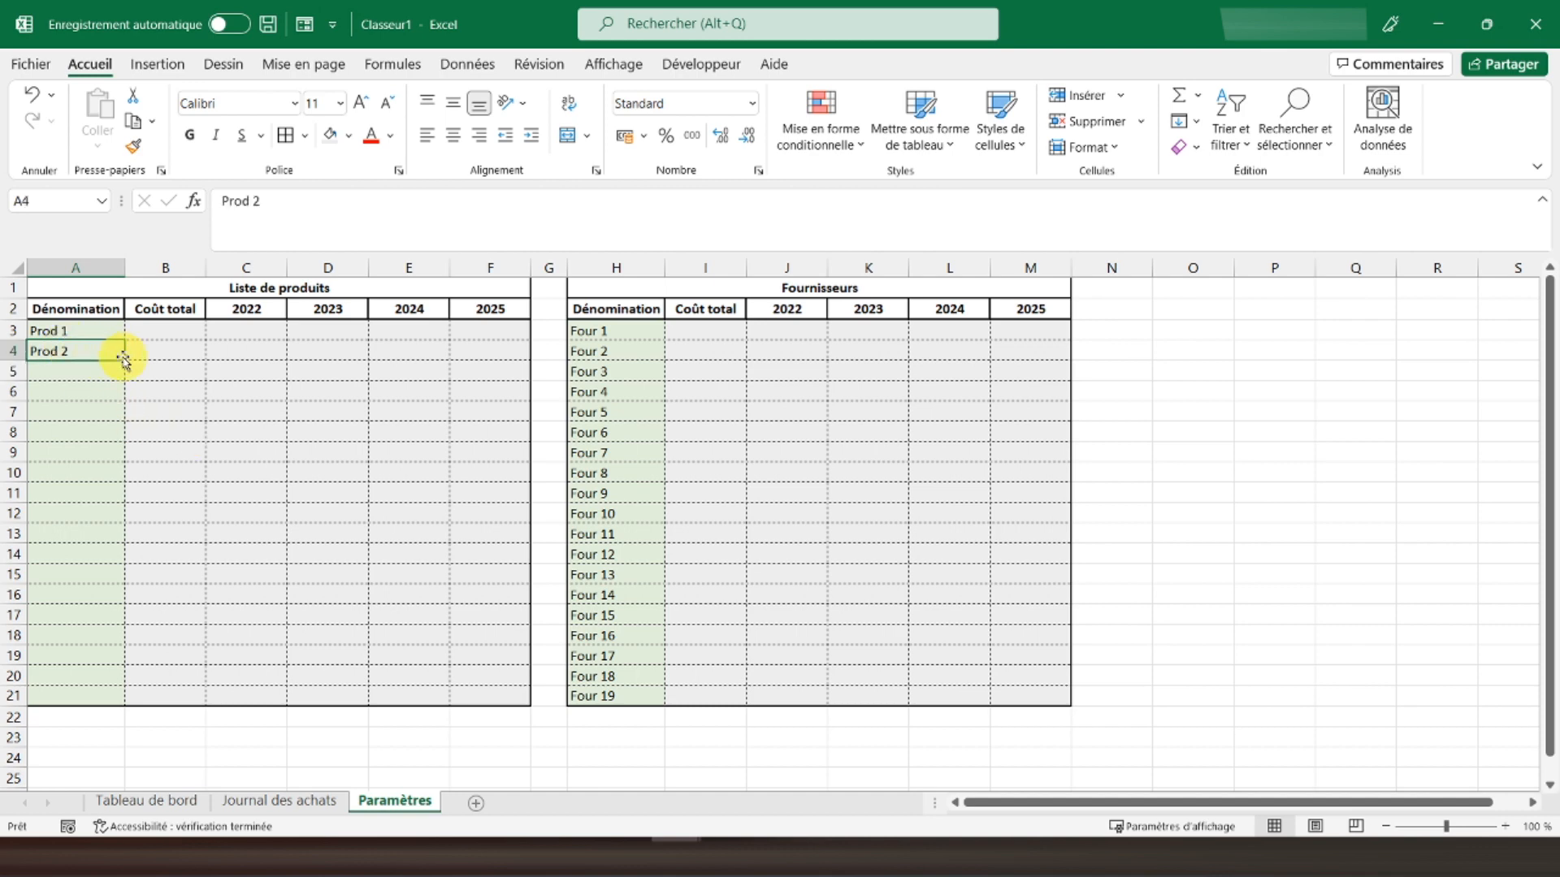
pyautogui.moveTo(122, 359); pyautogui.dragTo(115, 712)
pyautogui.click(309, 595)
# Apply thick outside borders around the product range A3:F21
pyautogui.moveTo(48, 331); pyautogui.dragTo(528, 697)
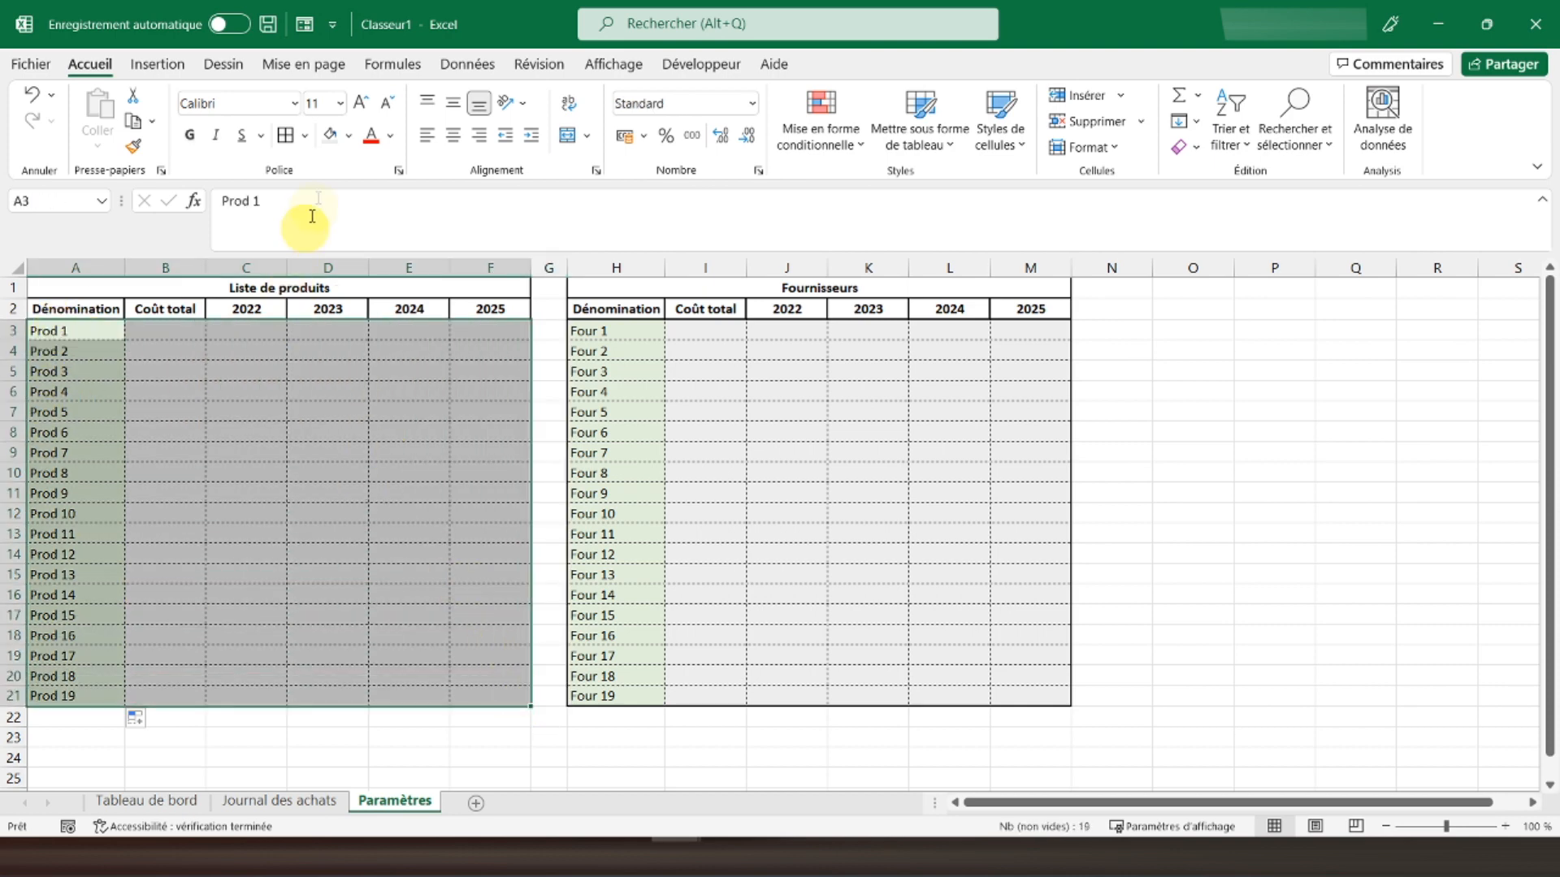
pyautogui.click(305, 136)
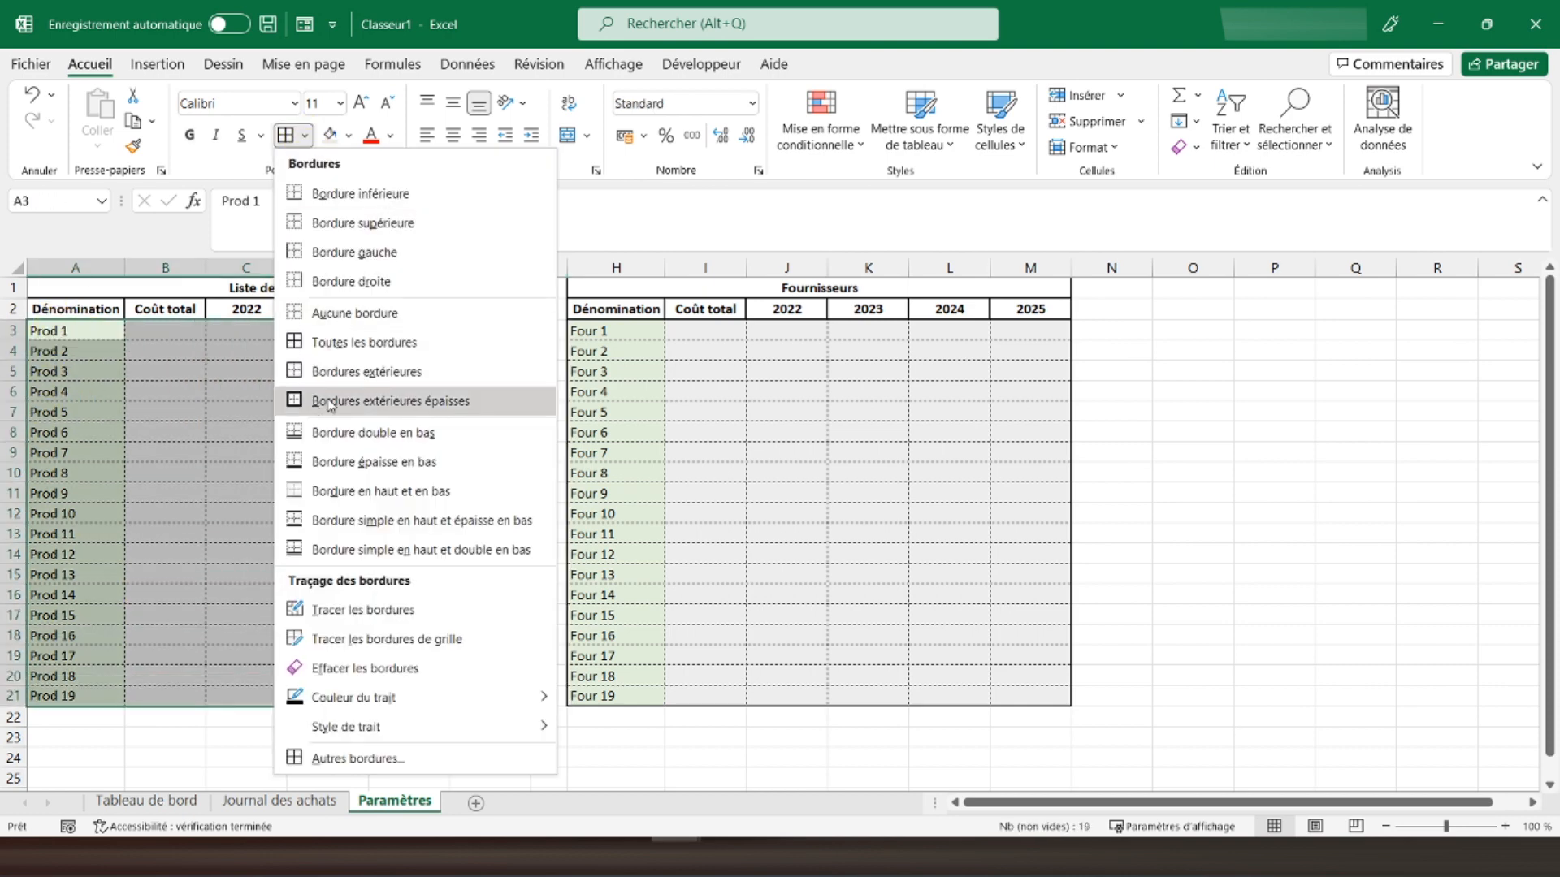
pyautogui.click(329, 402)
pyautogui.click(774, 307)
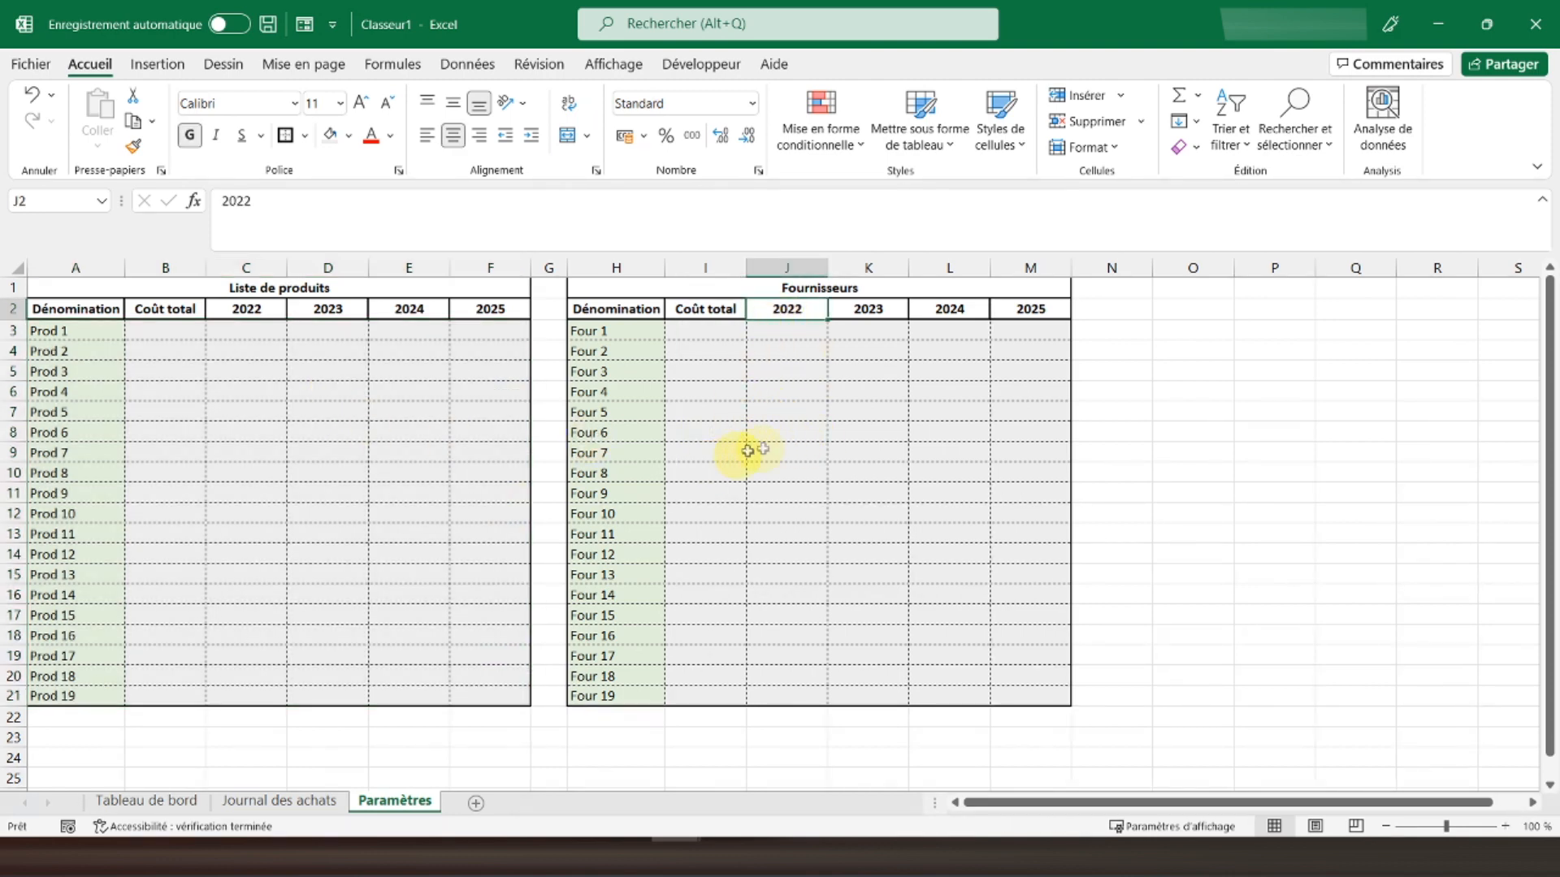
# Enter "Total" in A22 beneath the product list and make it bold
pyautogui.click(63, 716)
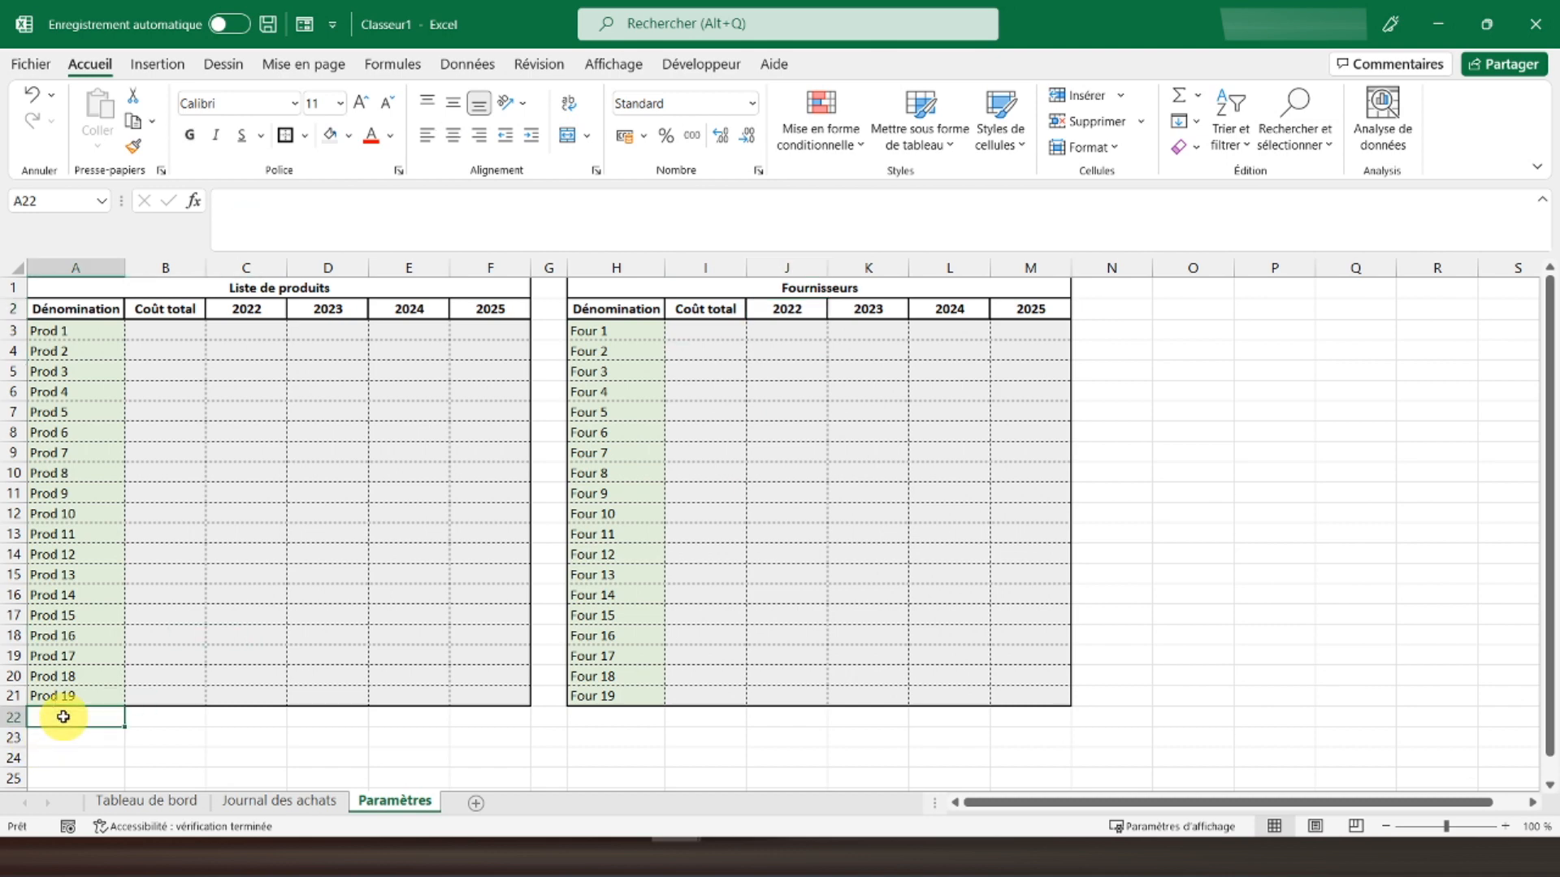
pyautogui.write('Total')
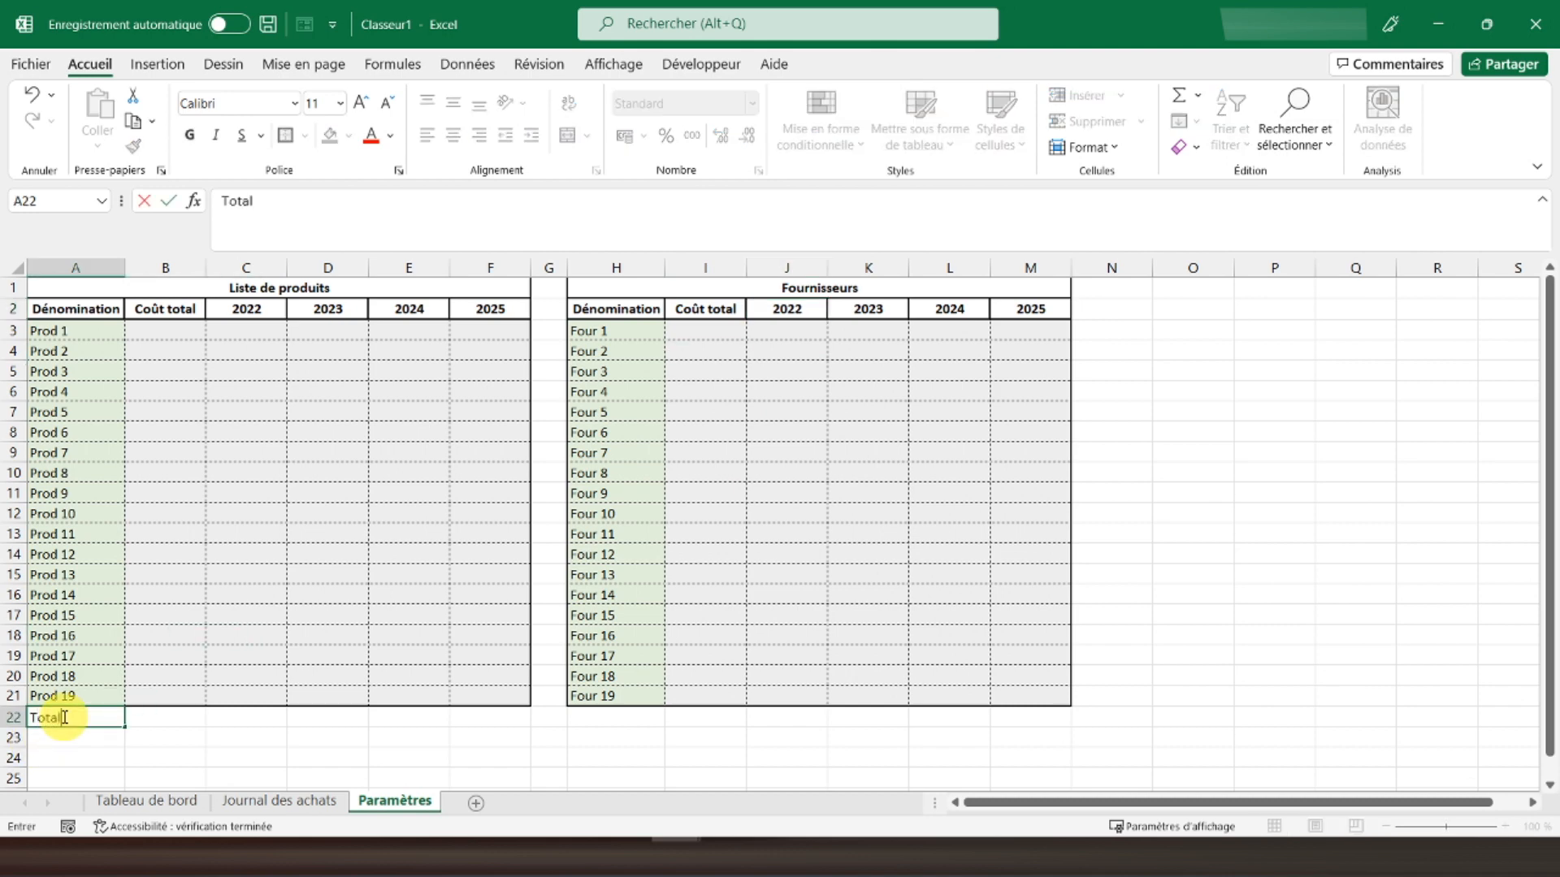
pyautogui.hotkey('ctrl', 'Return')
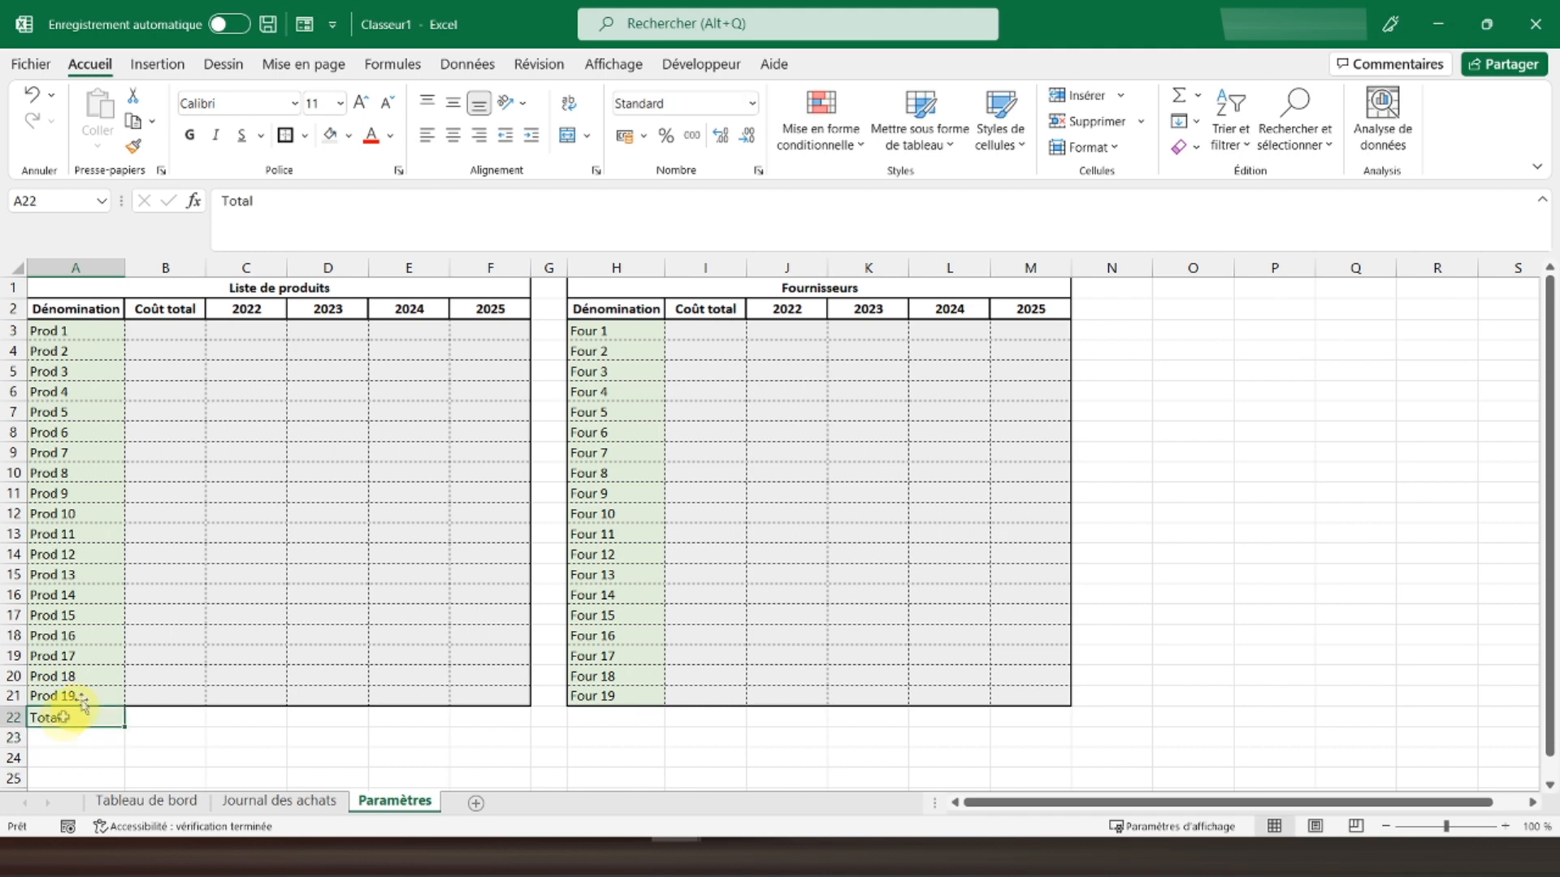
pyautogui.click(193, 143)
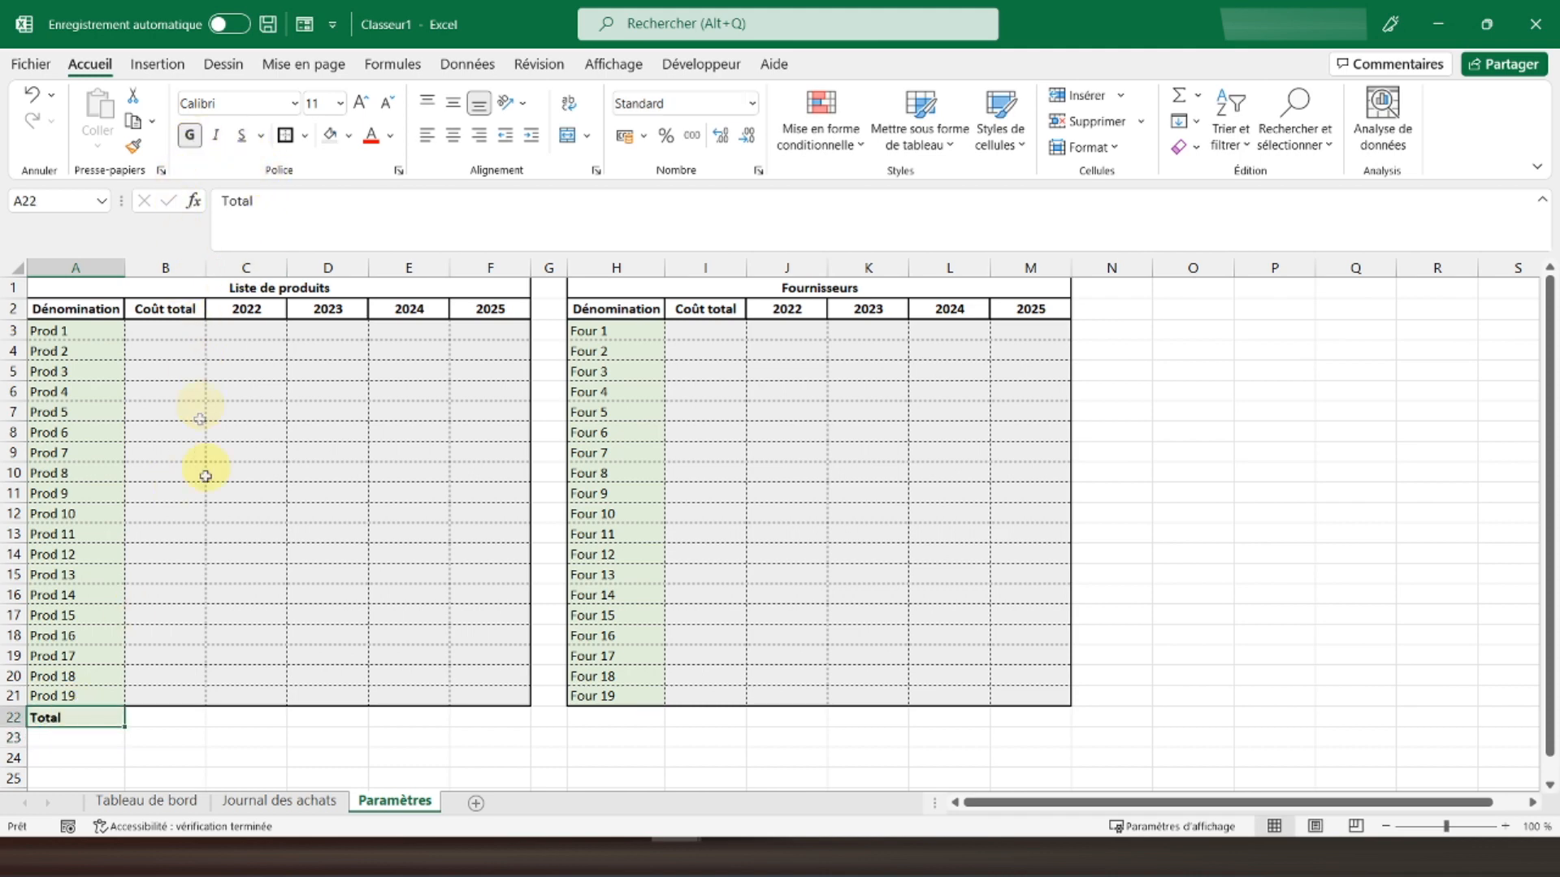
# Fill B22:F22 with light grey and put a thick outside border around A22:F22
pyautogui.click(149, 716)
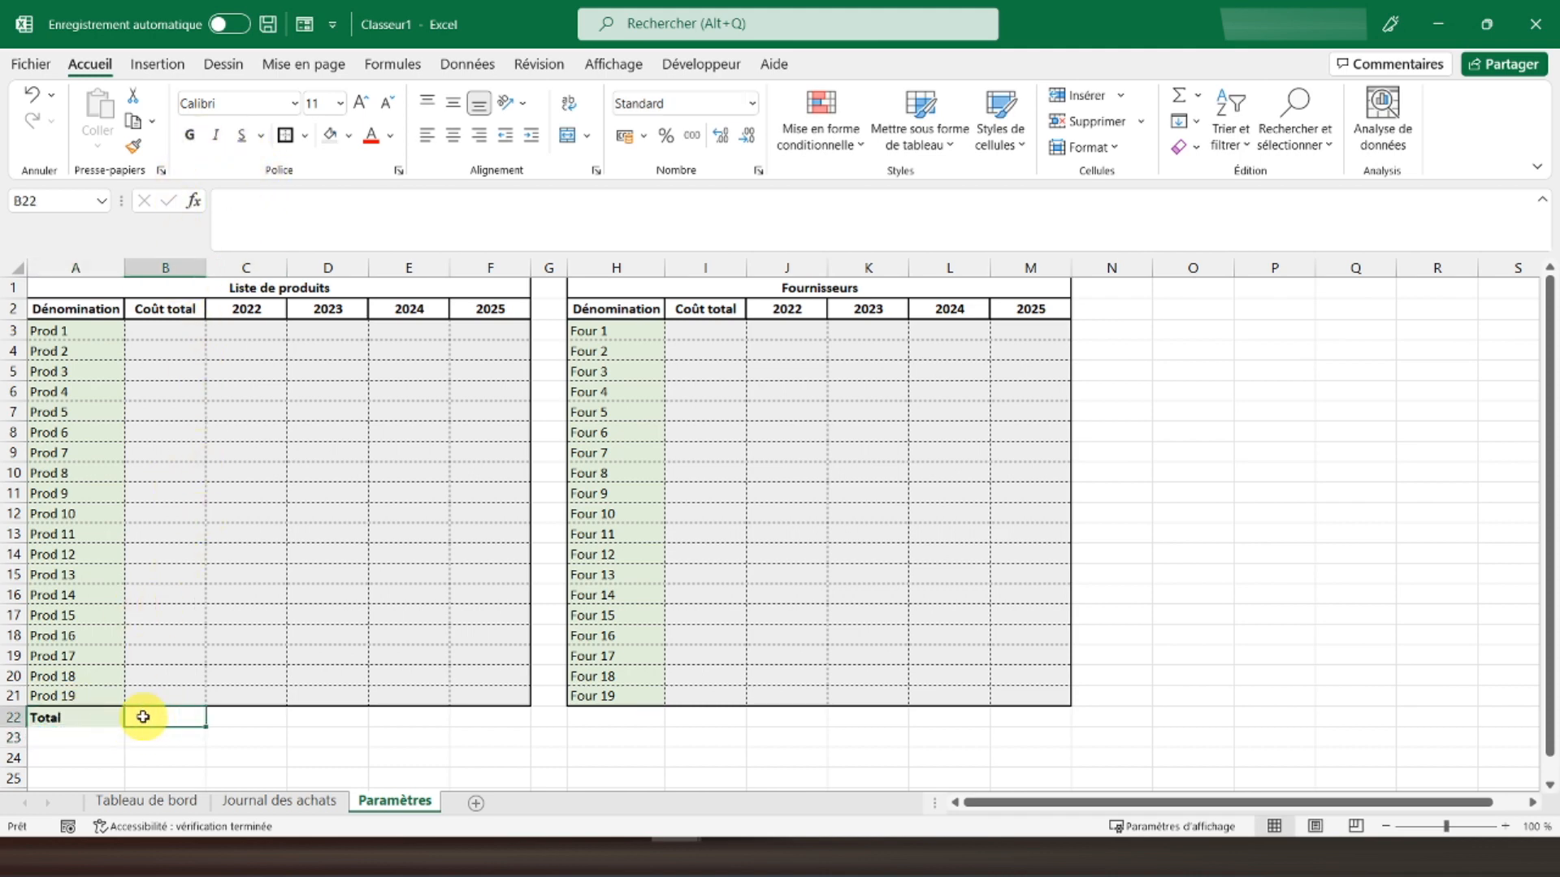
pyautogui.moveTo(143, 716); pyautogui.dragTo(491, 718)
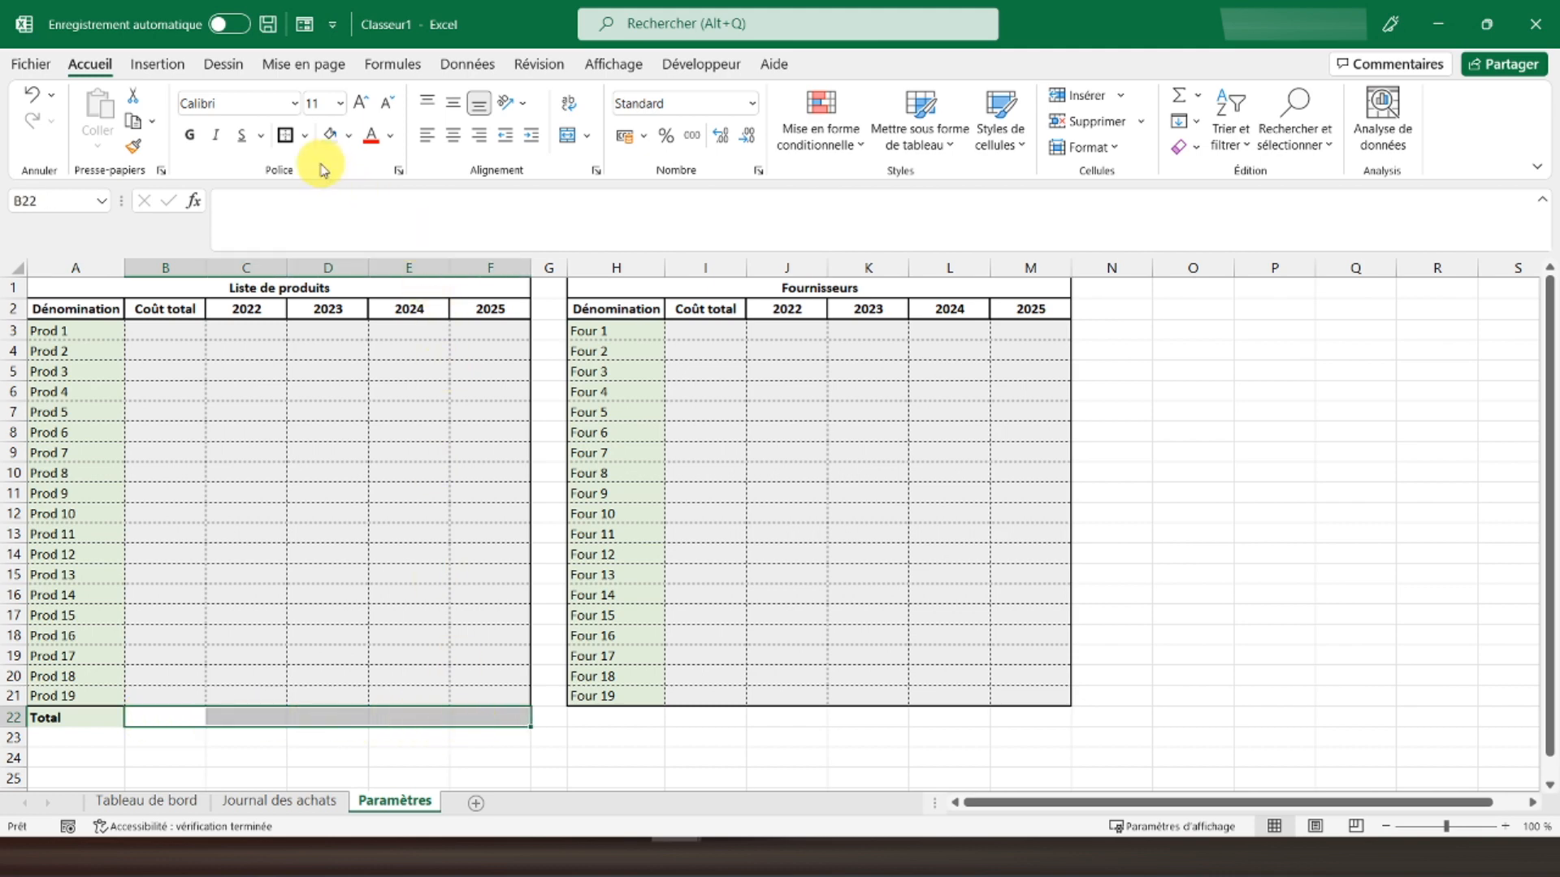
pyautogui.click(329, 138)
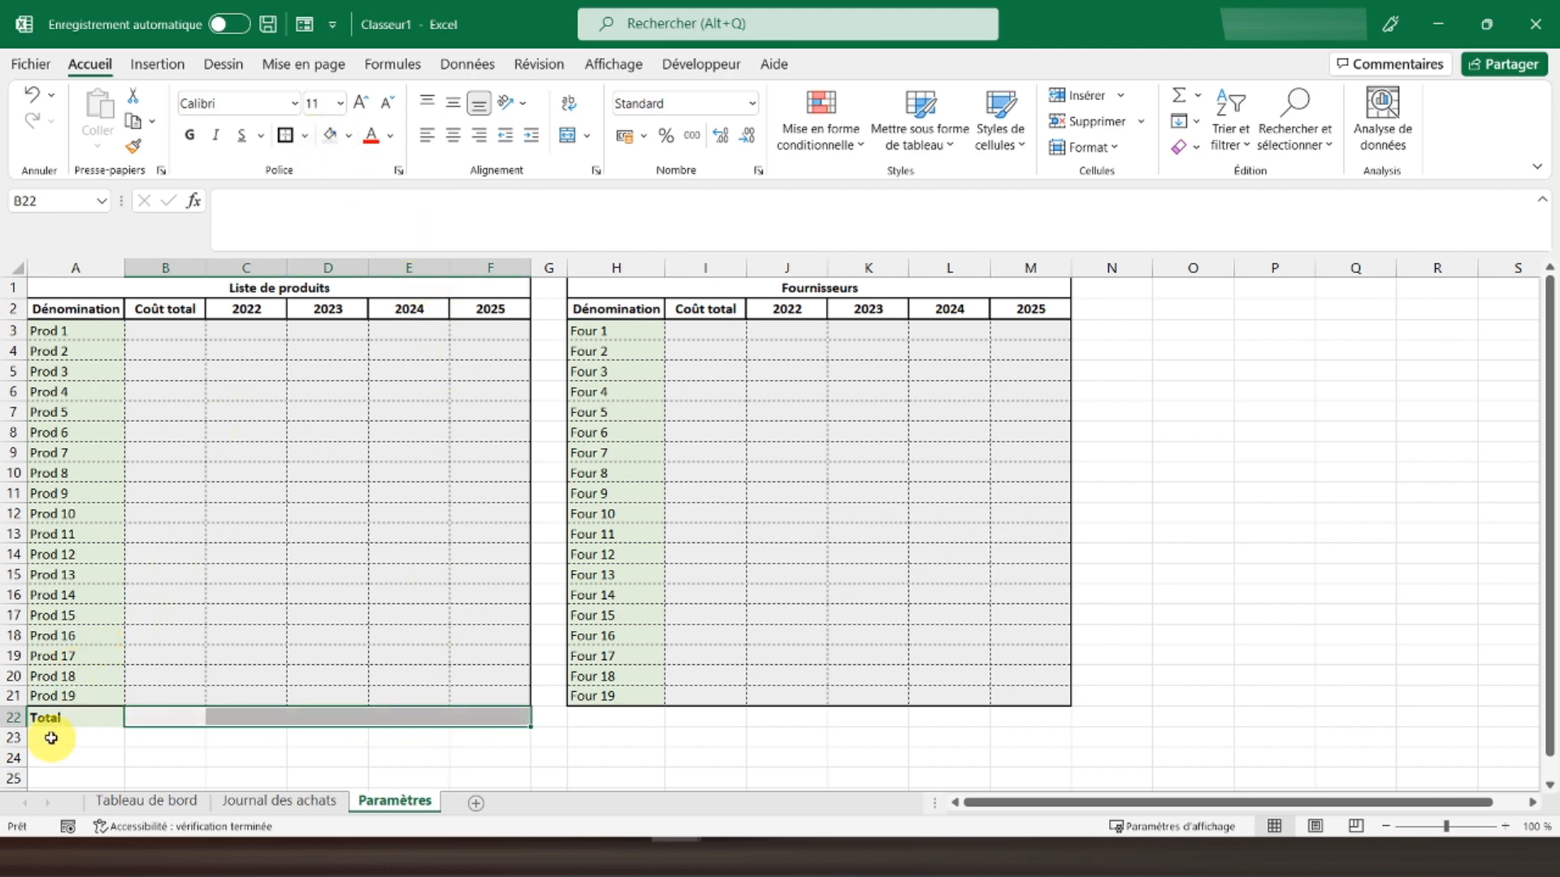
pyautogui.moveTo(62, 715); pyautogui.dragTo(490, 714)
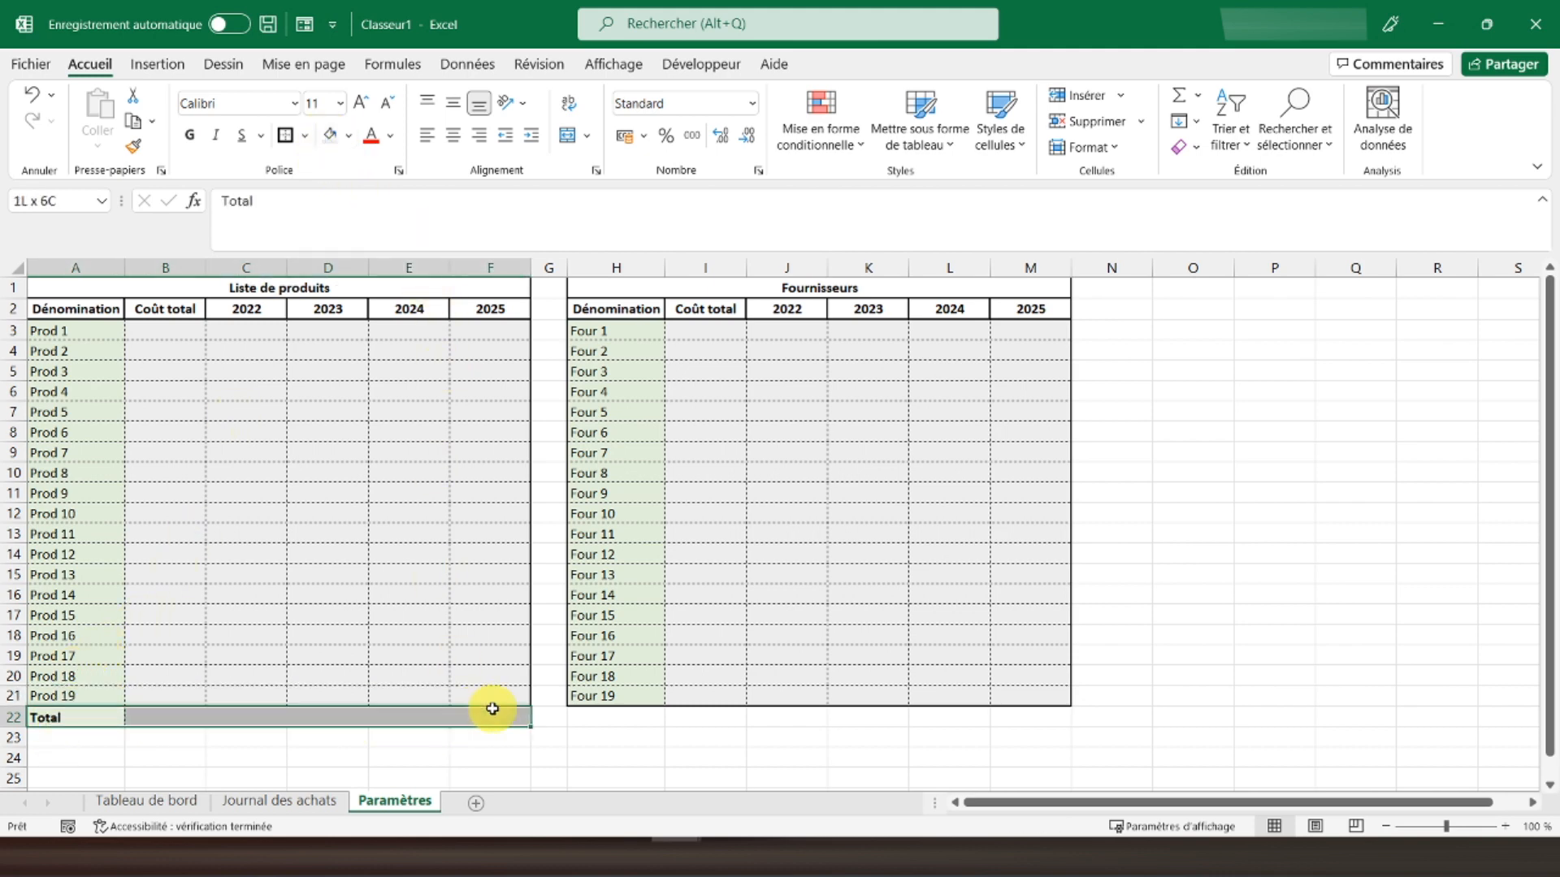
pyautogui.click(285, 137)
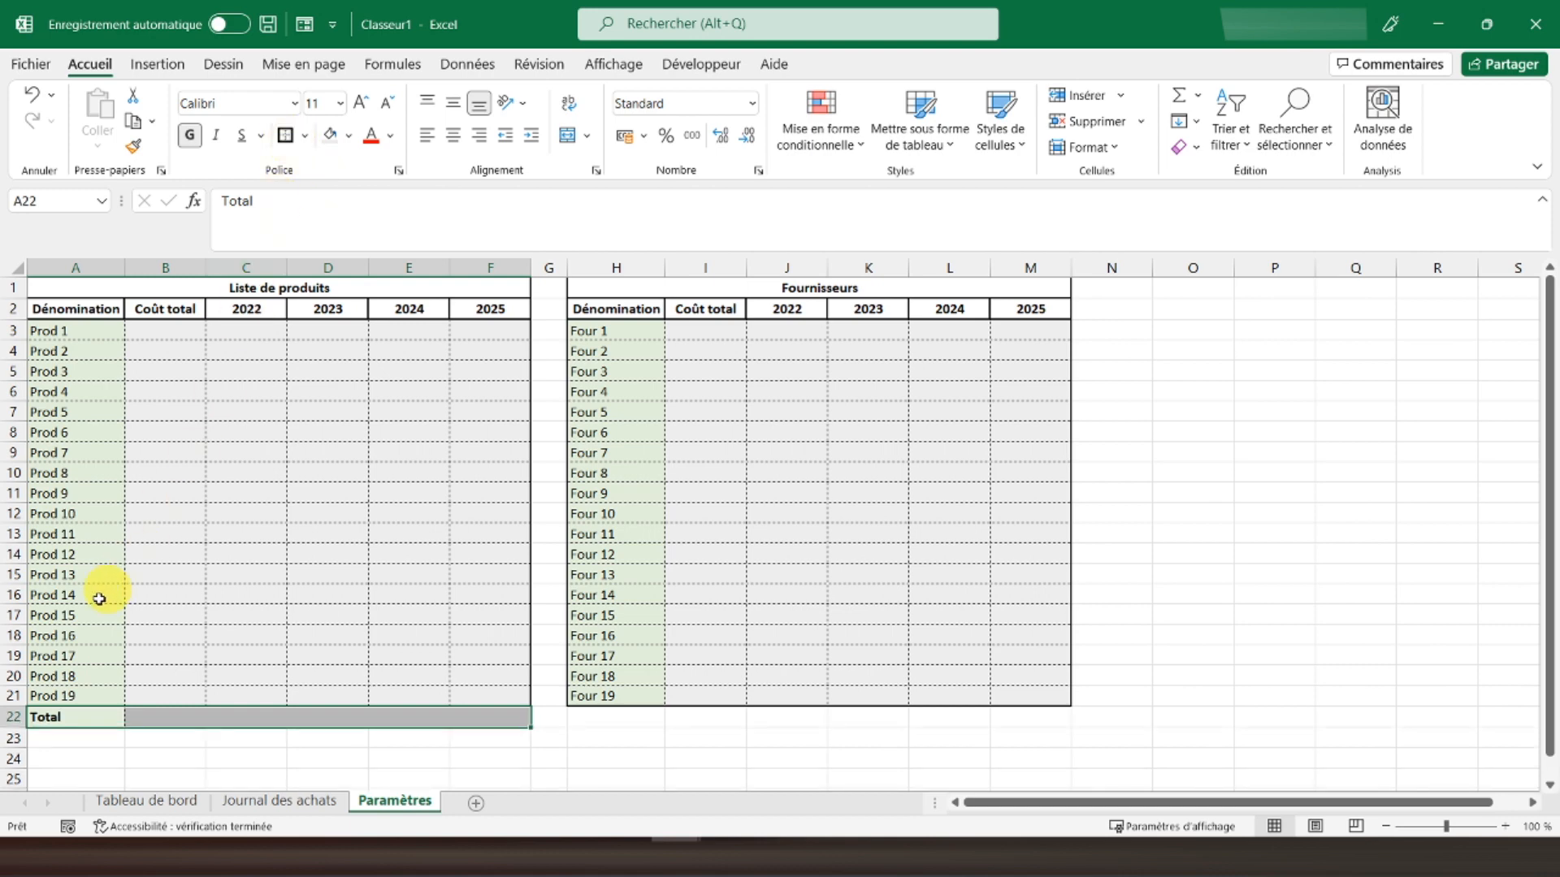
# Outline the individual cells of the product table's total row with thick outside borders
pyautogui.click(87, 715)
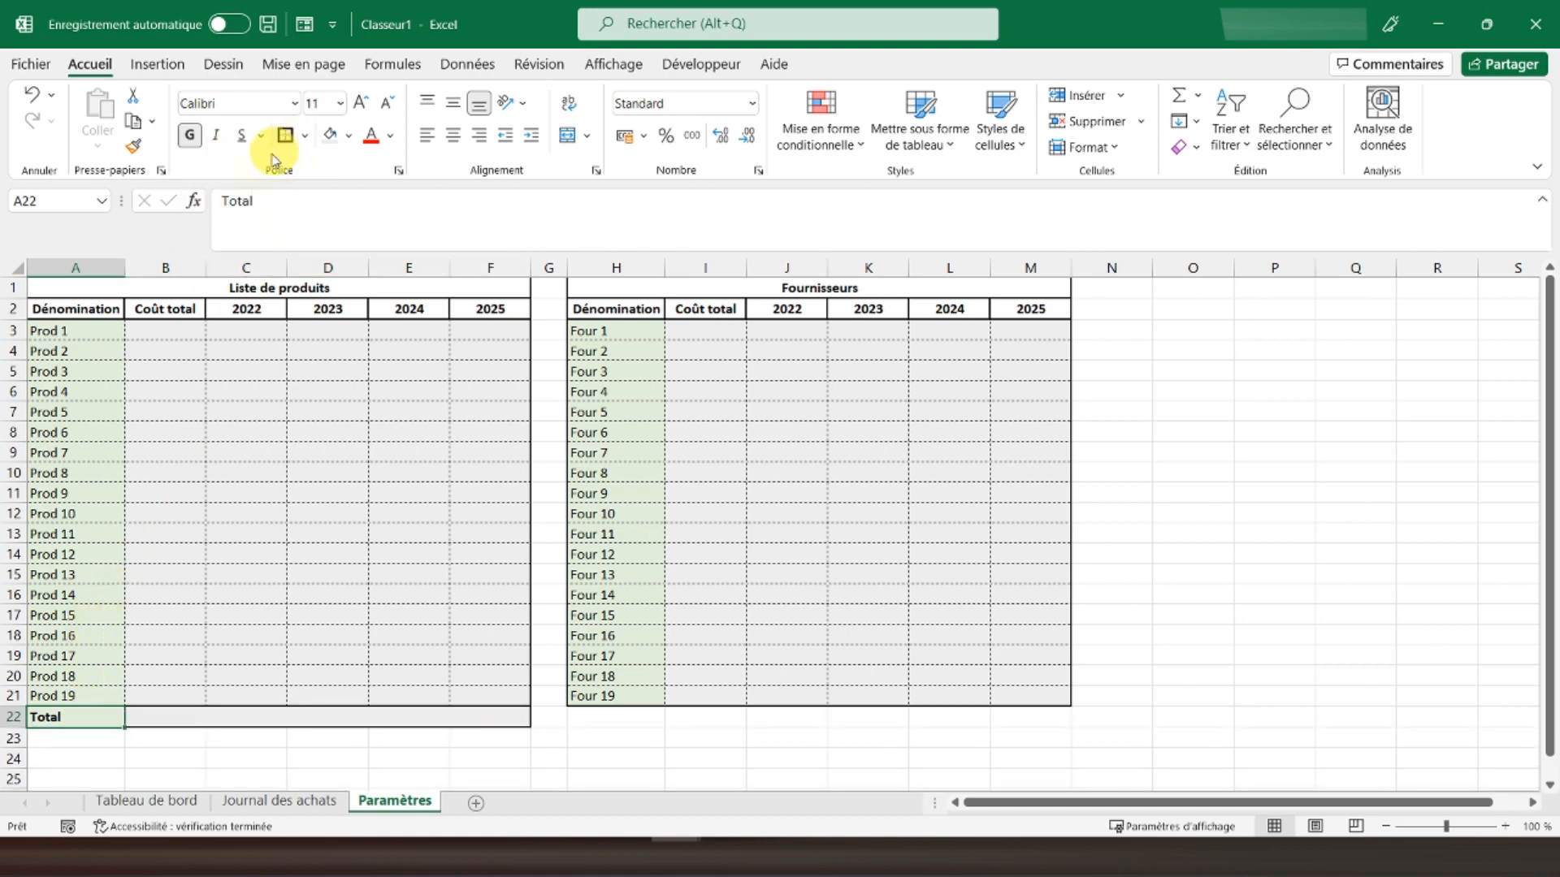
pyautogui.click(160, 714)
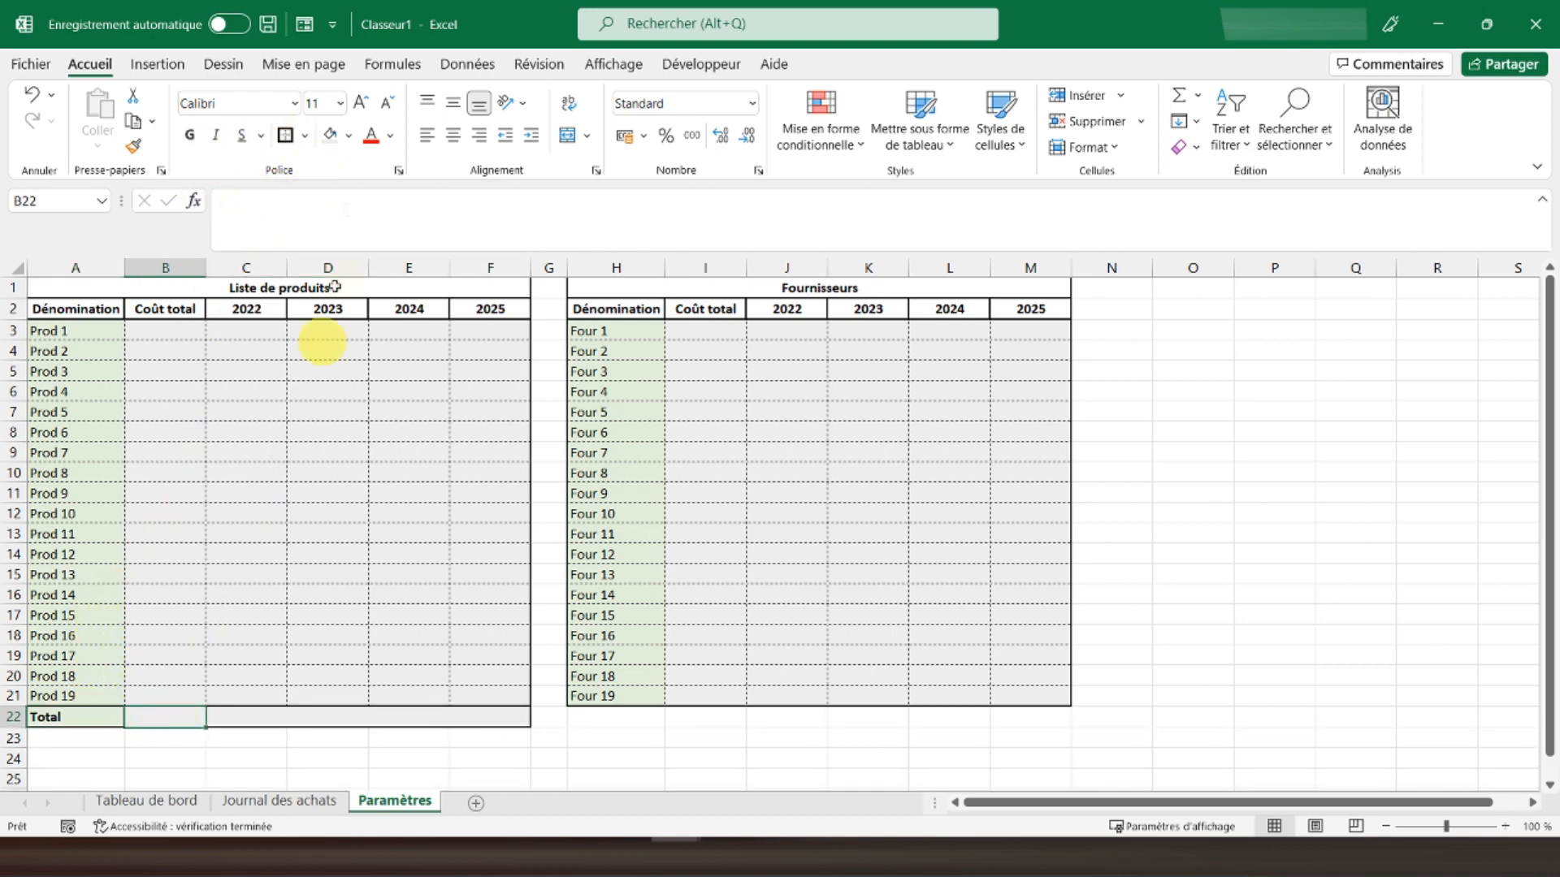
pyautogui.press('Right')
pyautogui.click(289, 142)
pyautogui.press('Right')
pyautogui.click(289, 142)
pyautogui.press('Right')
pyautogui.click(289, 142)
pyautogui.press('Right')
pyautogui.press('Right')
pyautogui.press('Right')
pyautogui.click(289, 142)
pyautogui.press('Right')
pyautogui.click(289, 142)
pyautogui.press('Right')
pyautogui.click(289, 142)
pyautogui.press('Right')
pyautogui.click(289, 142)
pyautogui.press('Right')
pyautogui.press('Right')
# Copy the total row A22:F22 to H22 beneath the Fournisseurs table
pyautogui.moveTo(76, 717); pyautogui.dragTo(517, 718)
pyautogui.hotkey('ctrl', 'c')
pyautogui.click(641, 716)
pyautogui.hotkey('ctrl', 'v')
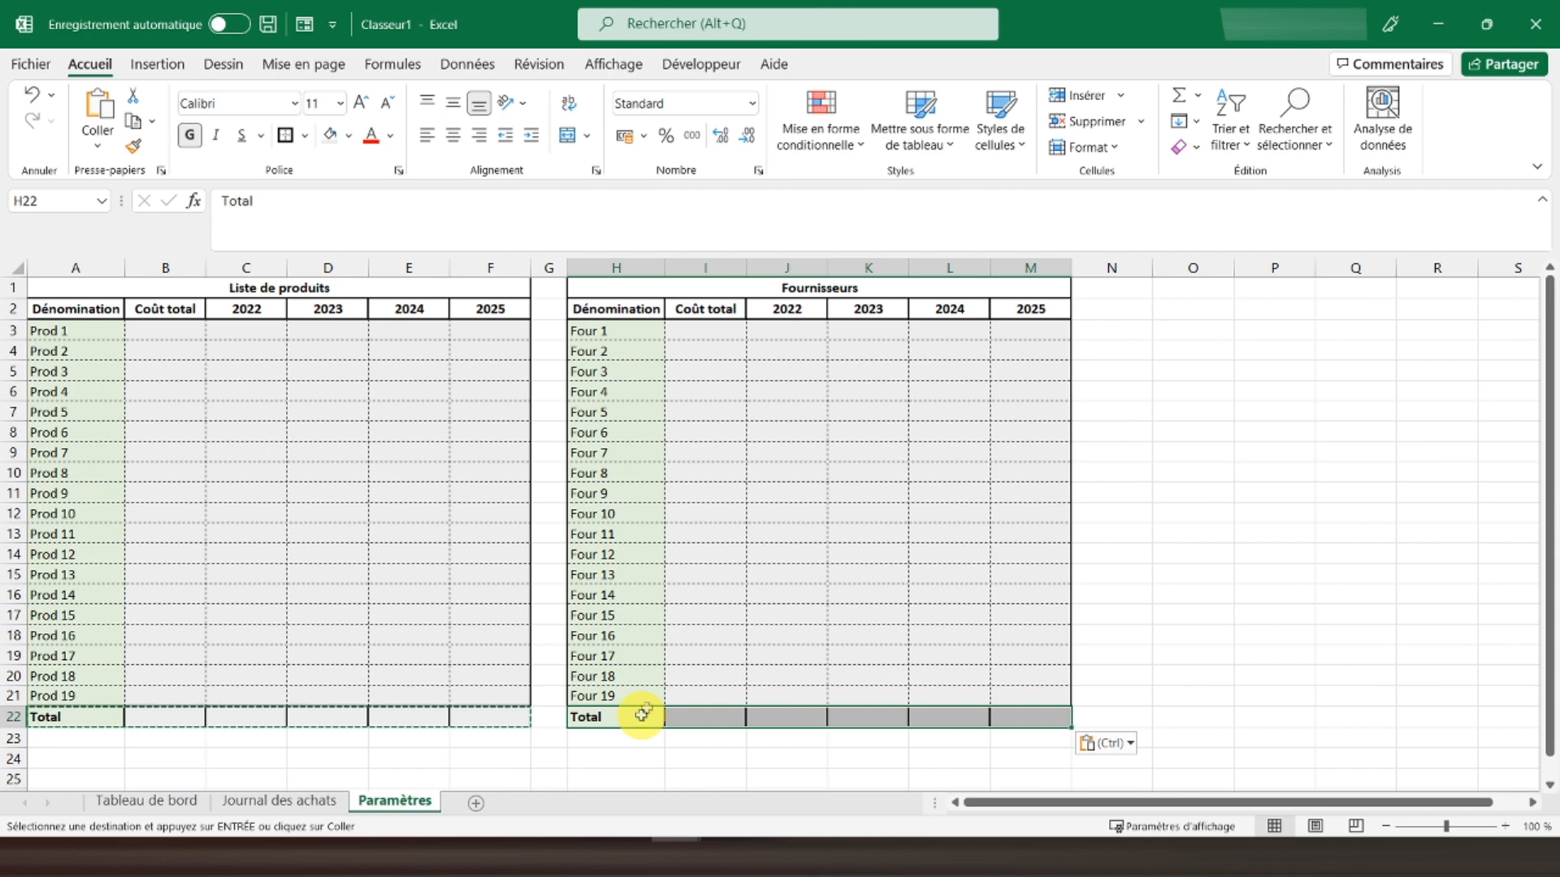
pyautogui.click(671, 534)
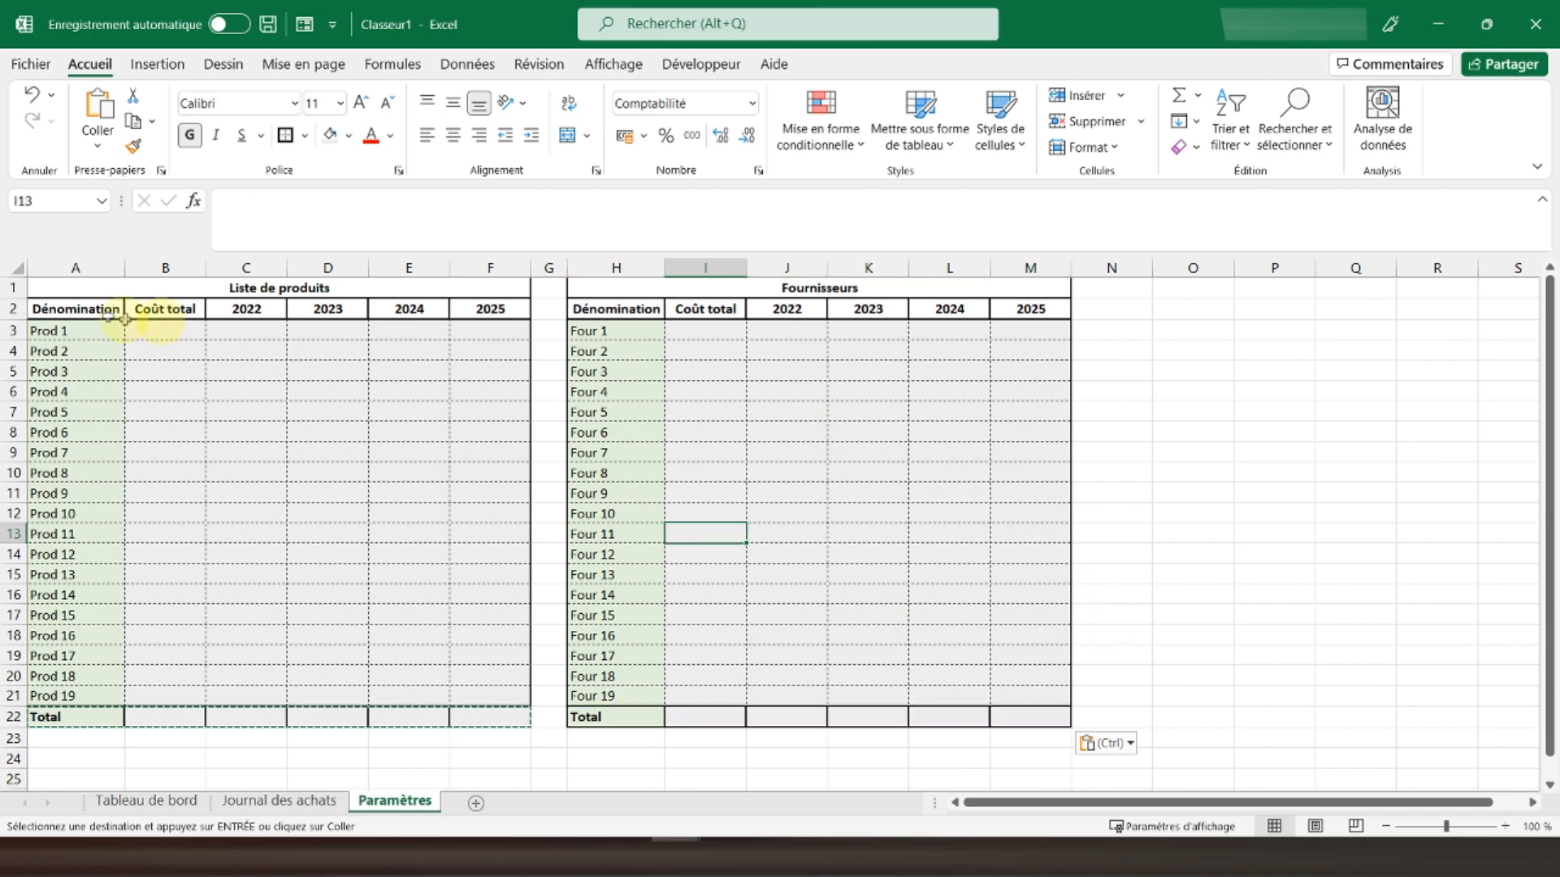
# Hide the gridlines on the Paramètres sheet
pyautogui.click(69, 288)
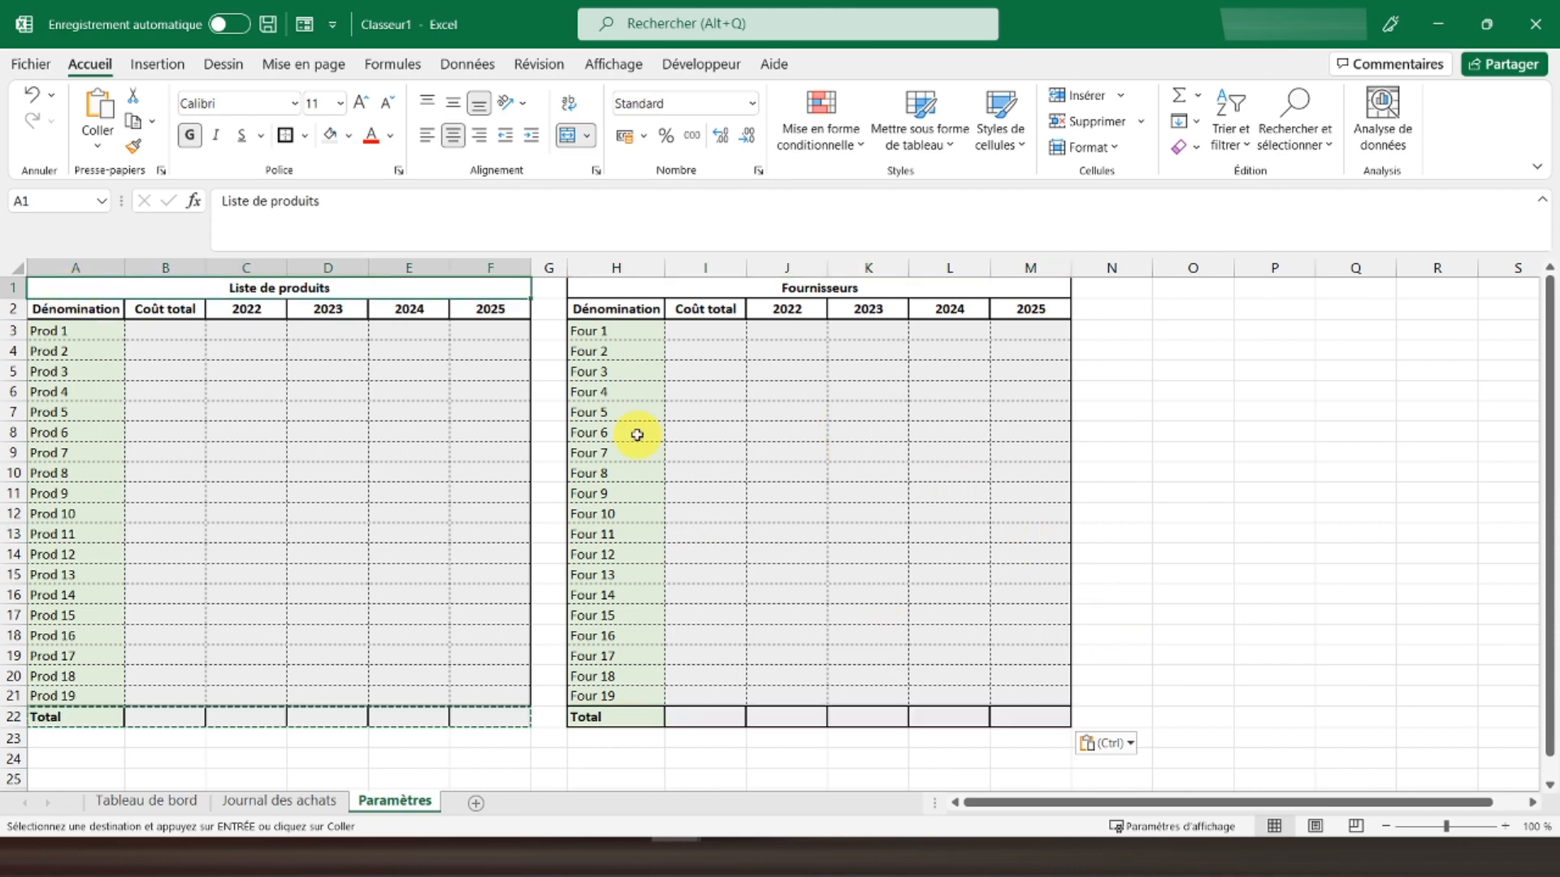
pyautogui.click(603, 75)
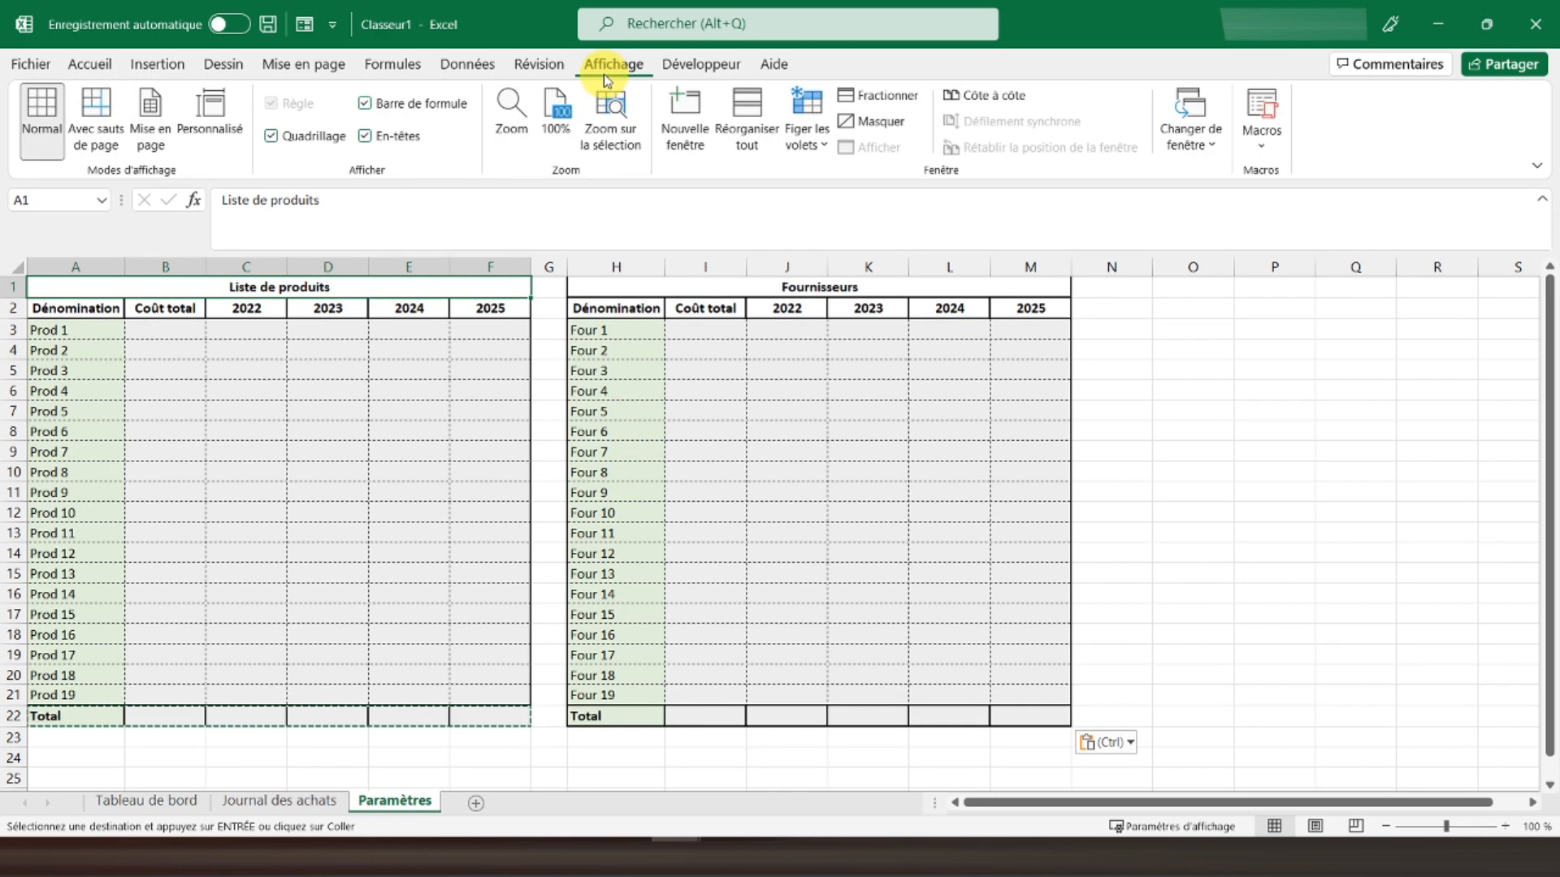
pyautogui.click(312, 136)
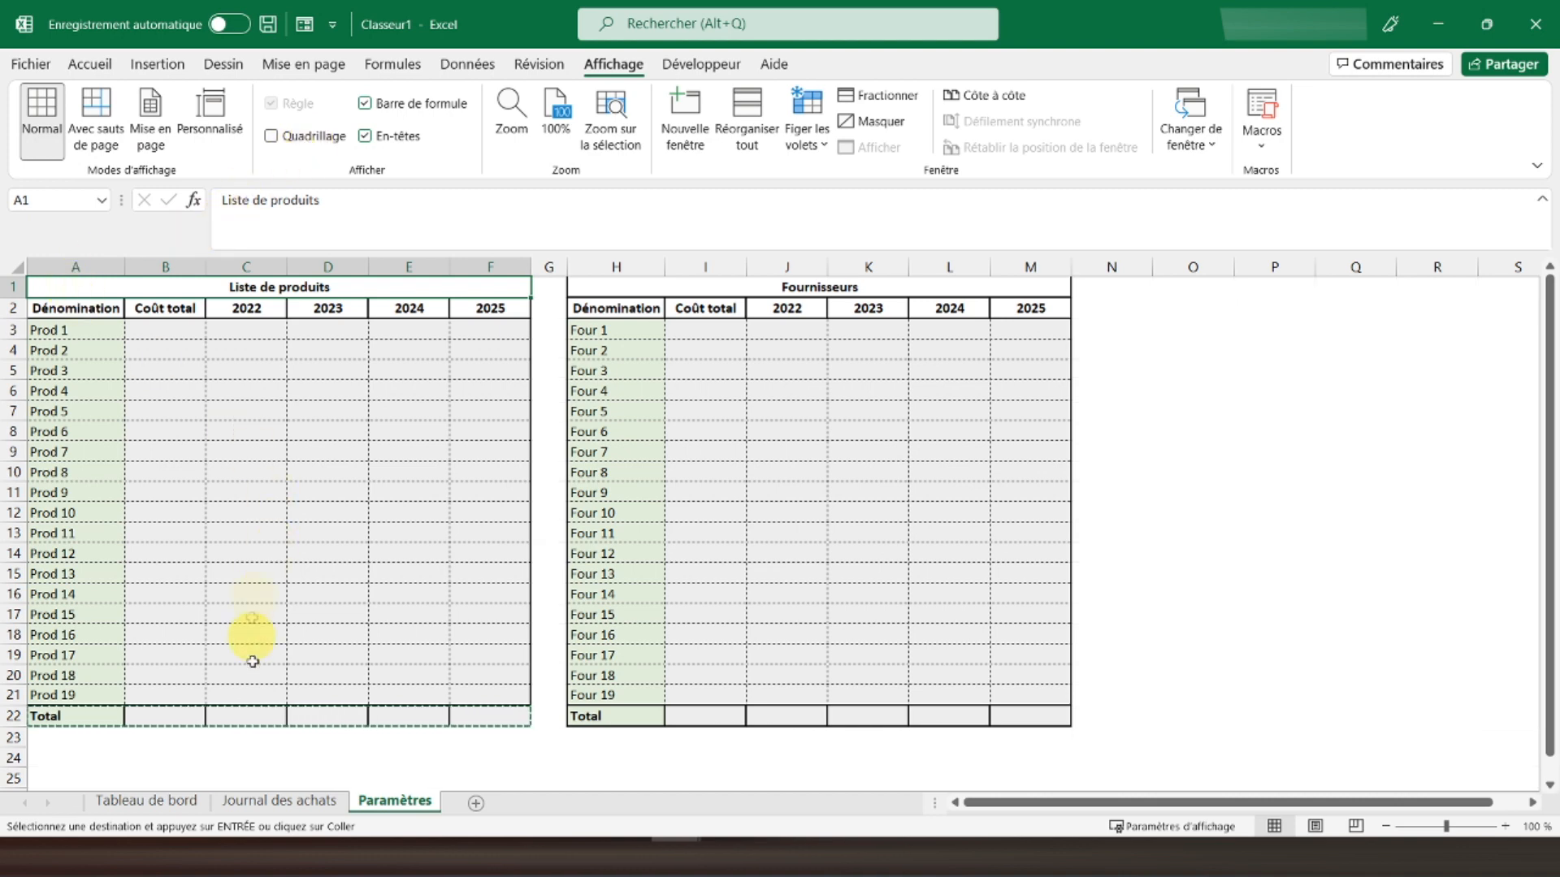
# On the Journal des achats sheet, enter the headers Date commande, Date livraison and Délai in A5:C5
pyautogui.click(252, 801)
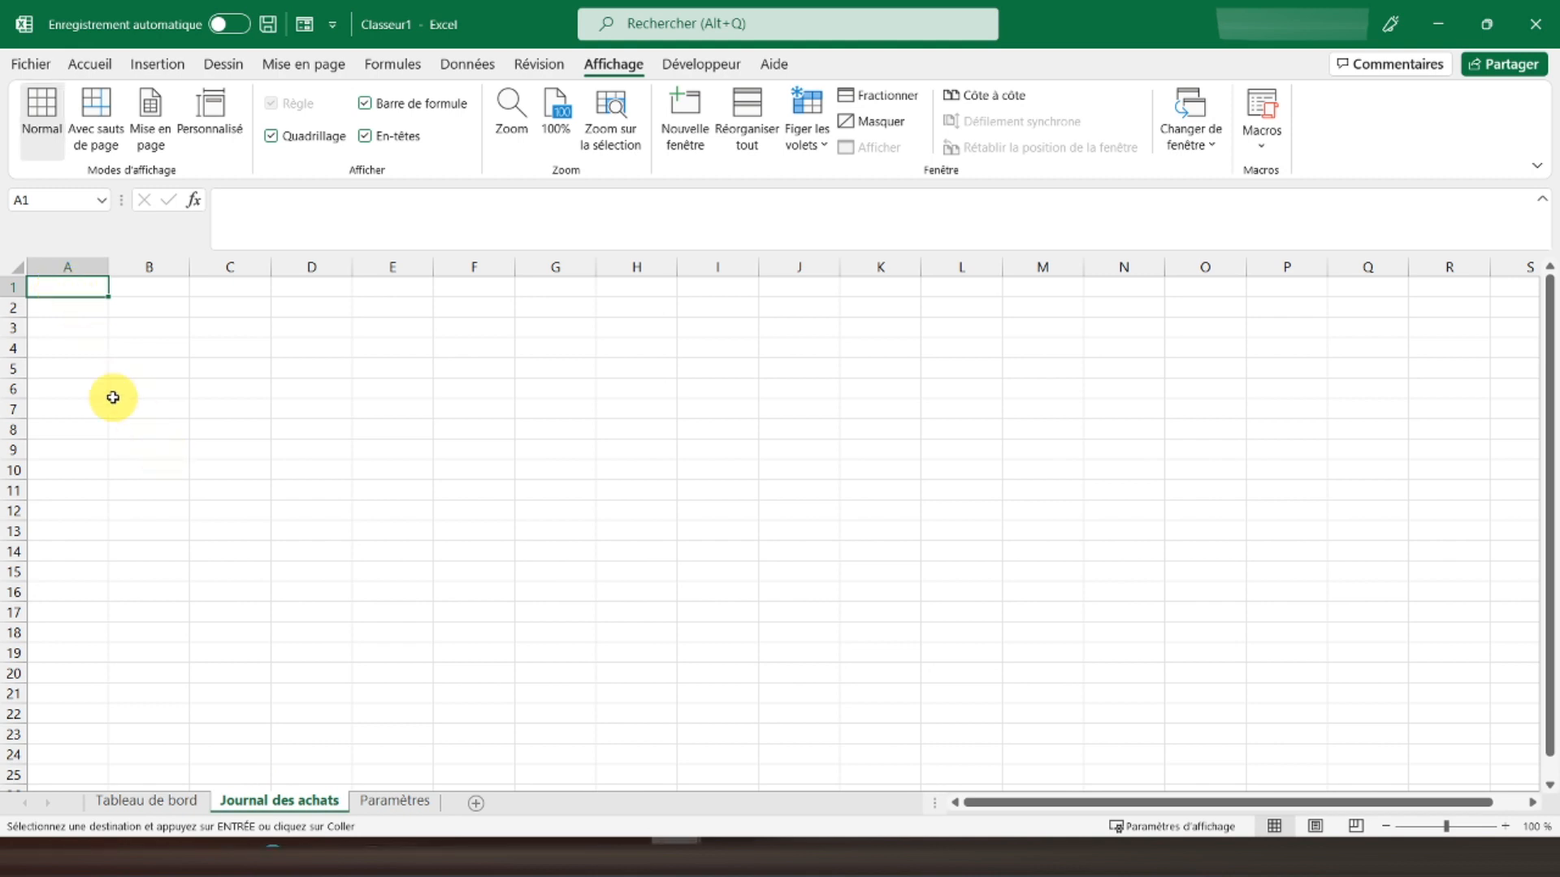
pyautogui.click(71, 379)
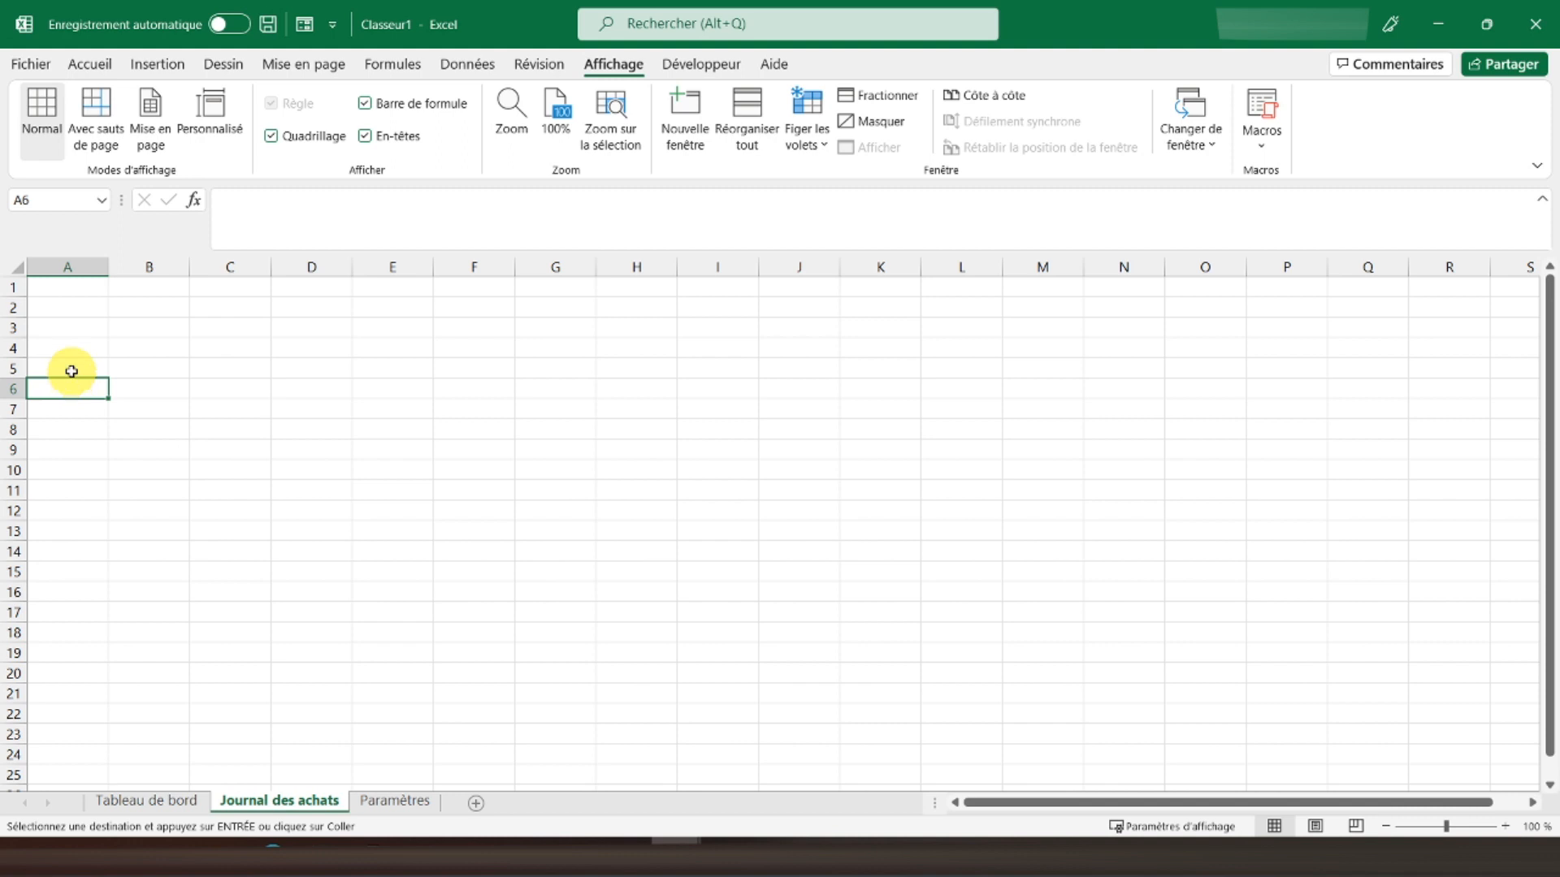
pyautogui.click(73, 371)
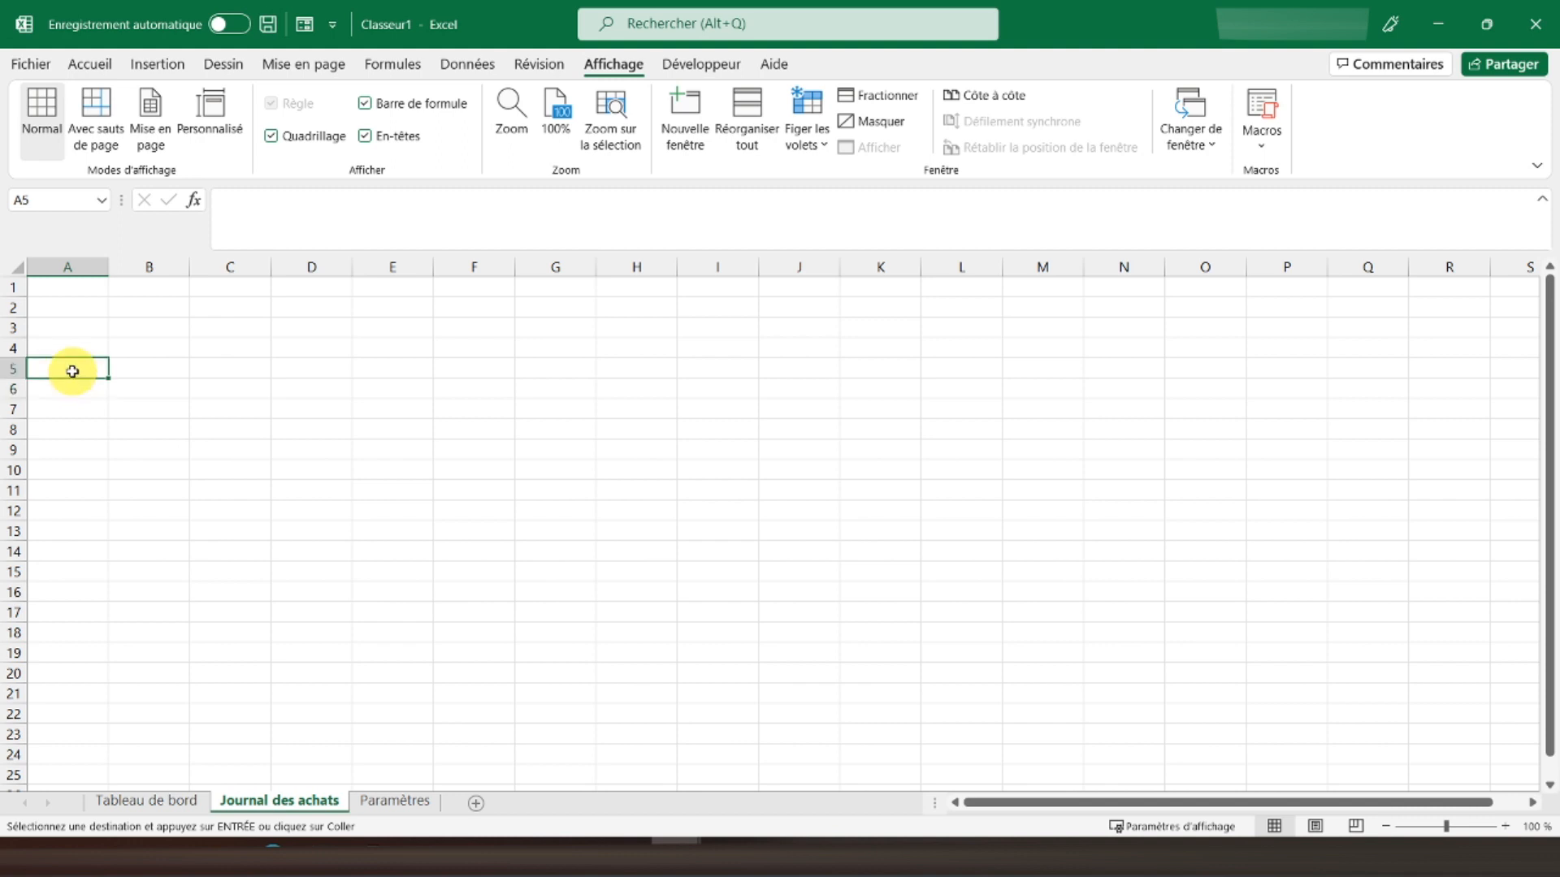
pyautogui.write('Date commande')
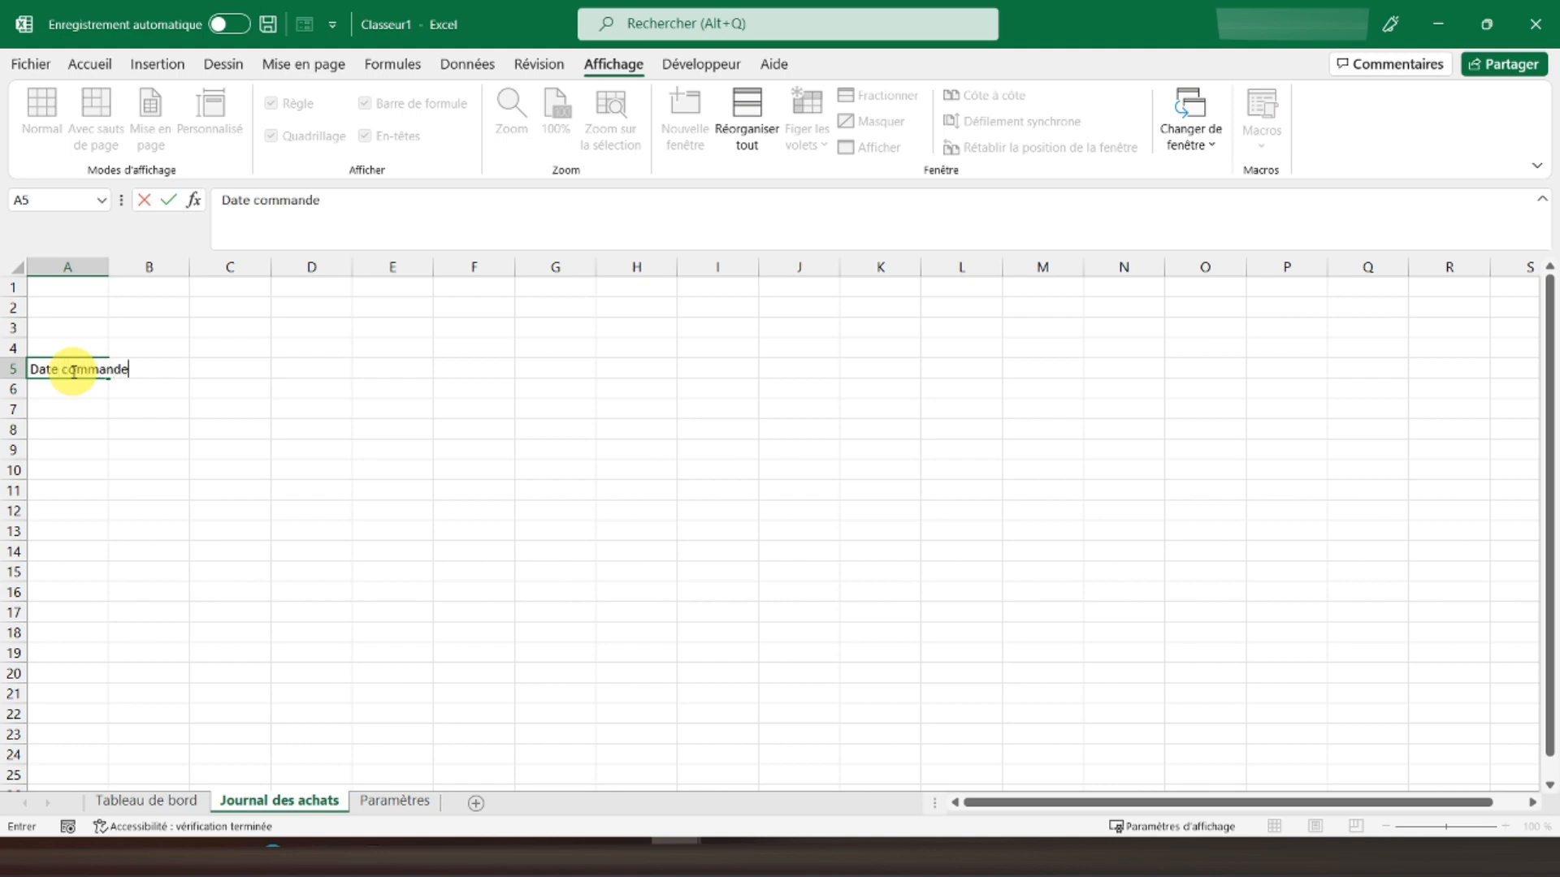
pyautogui.press('Tab')
pyautogui.write('Dat')
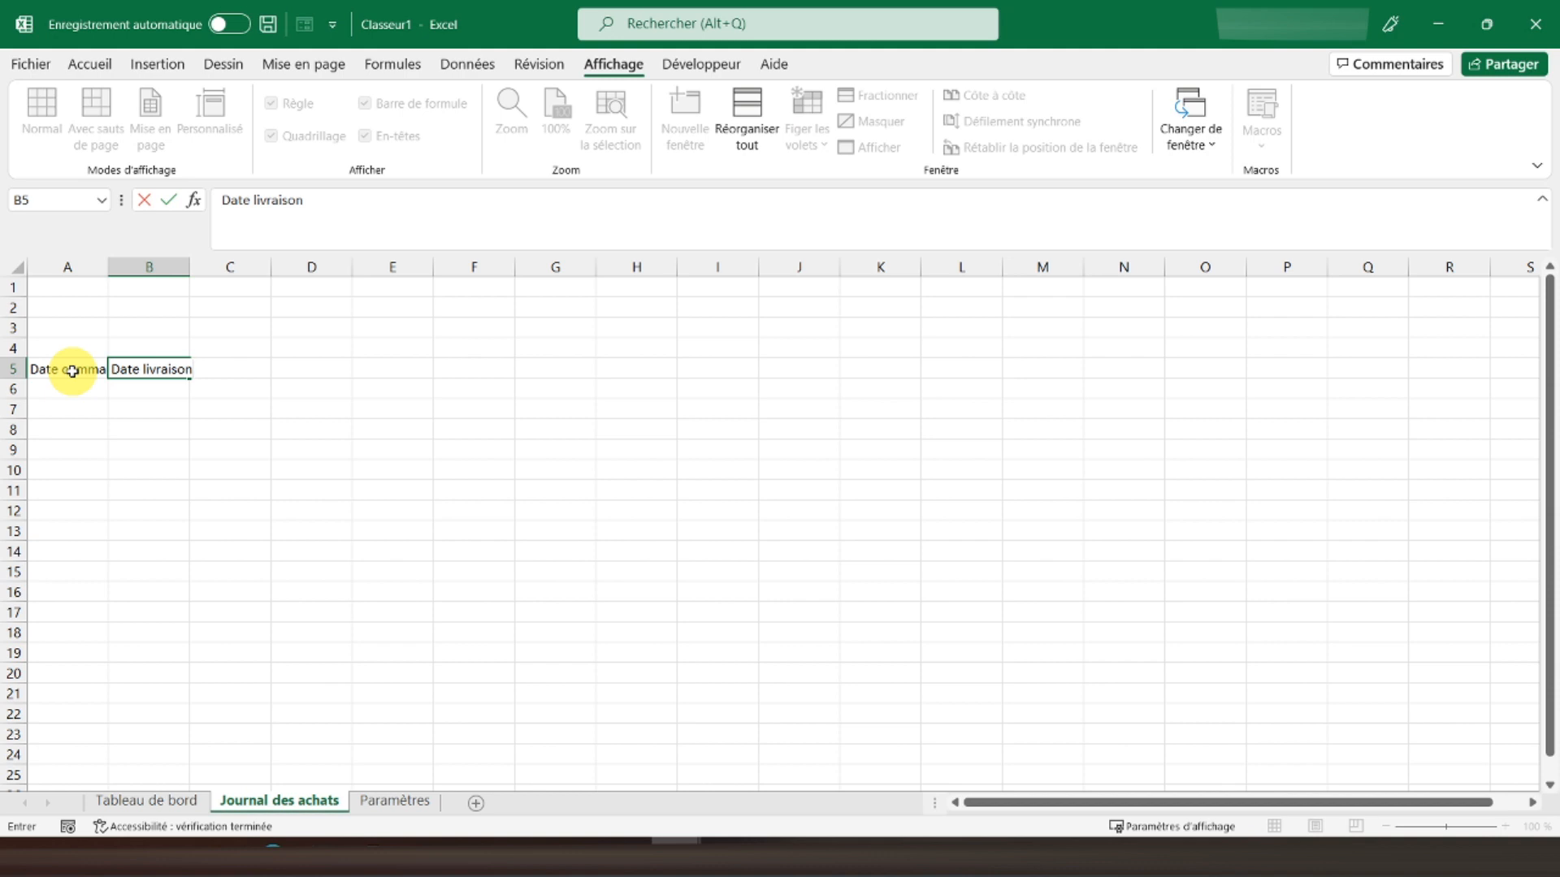
pyautogui.press('Tab')
pyautogui.write('D')
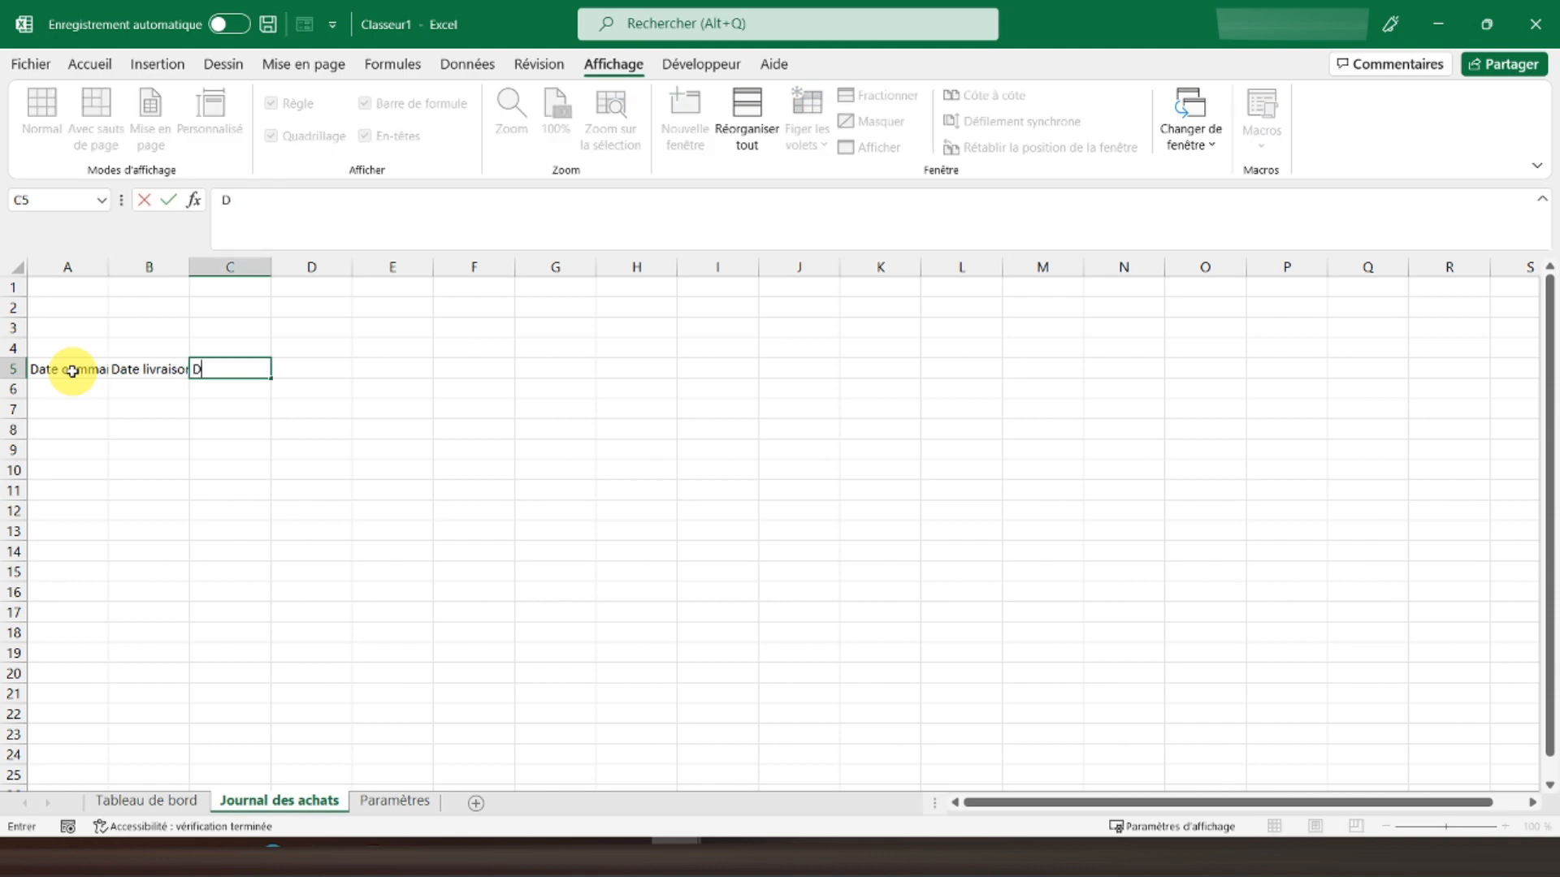
pyautogui.press('Tab')
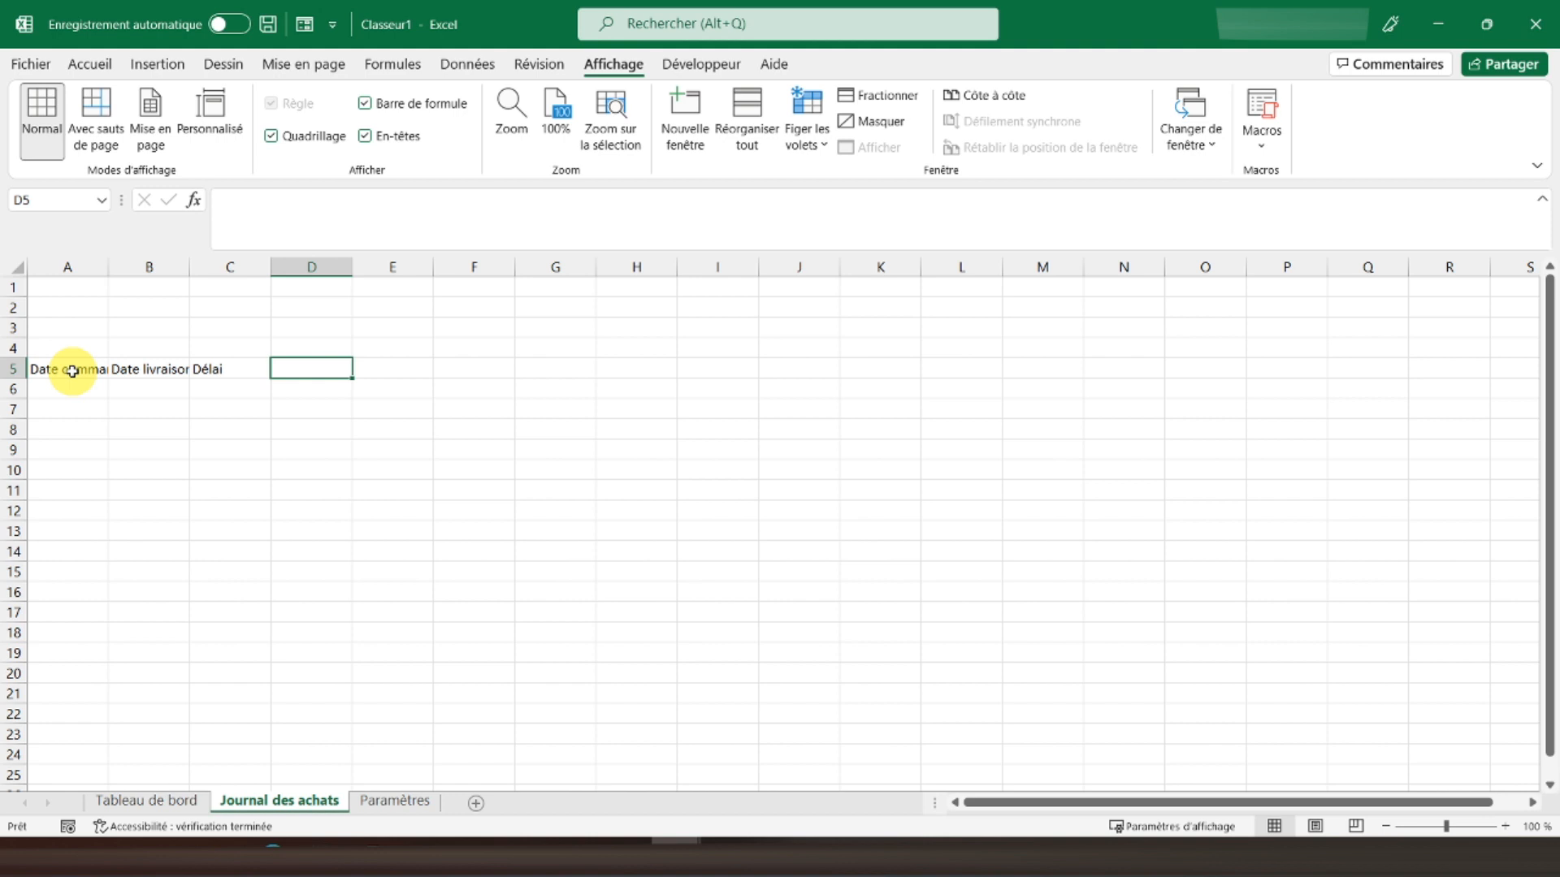
# Add the headers Fournisseur, Produit, Quantité and Coût unitaire in D5:G5
pyautogui.write('Fournisseur')
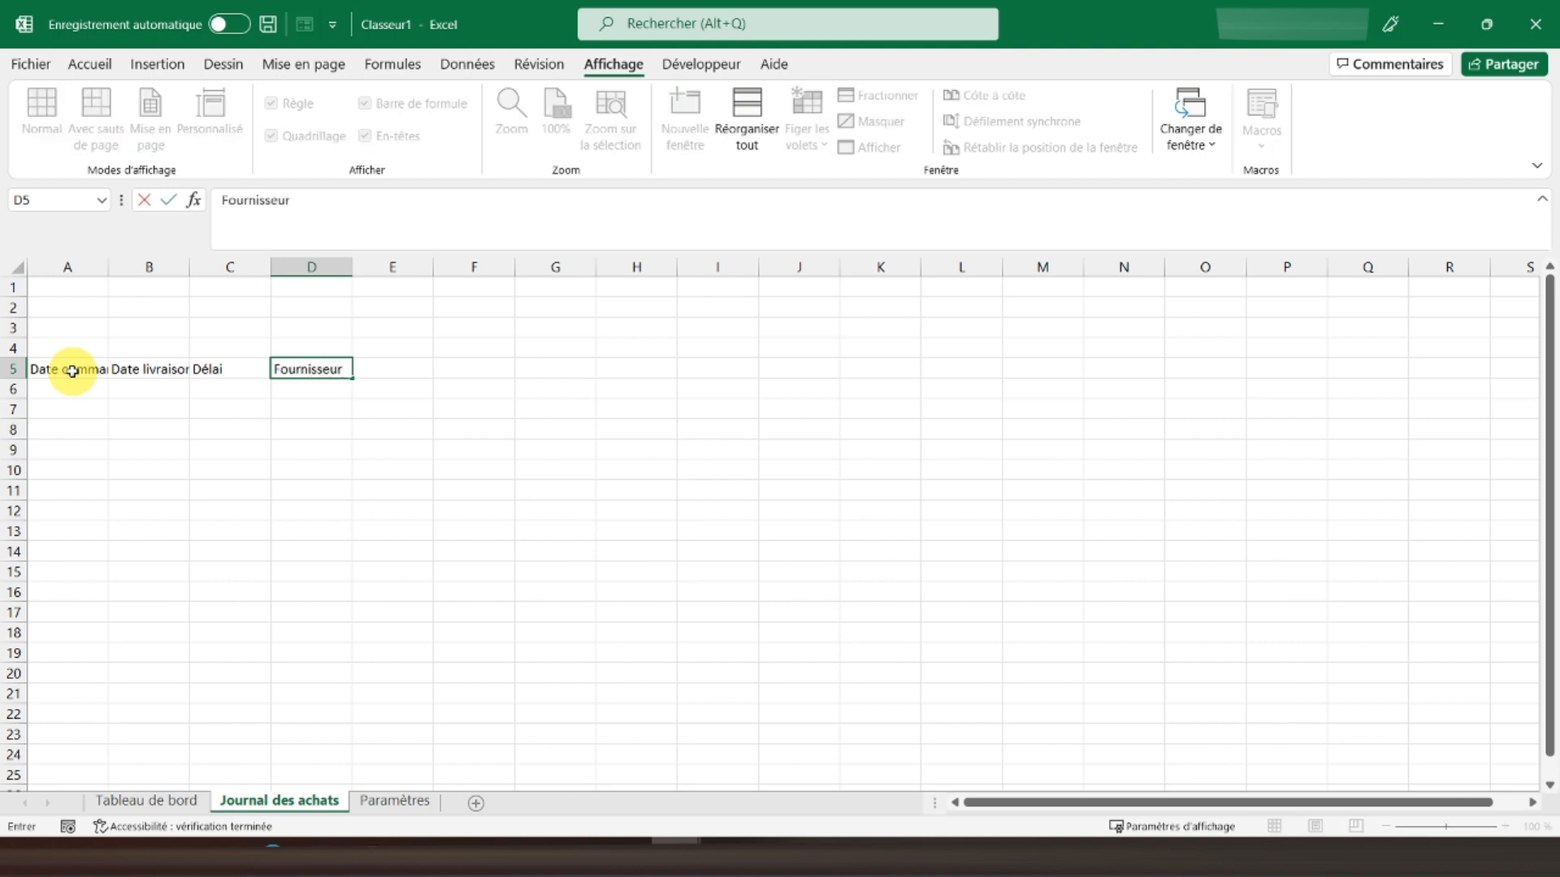
pyautogui.press('Tab')
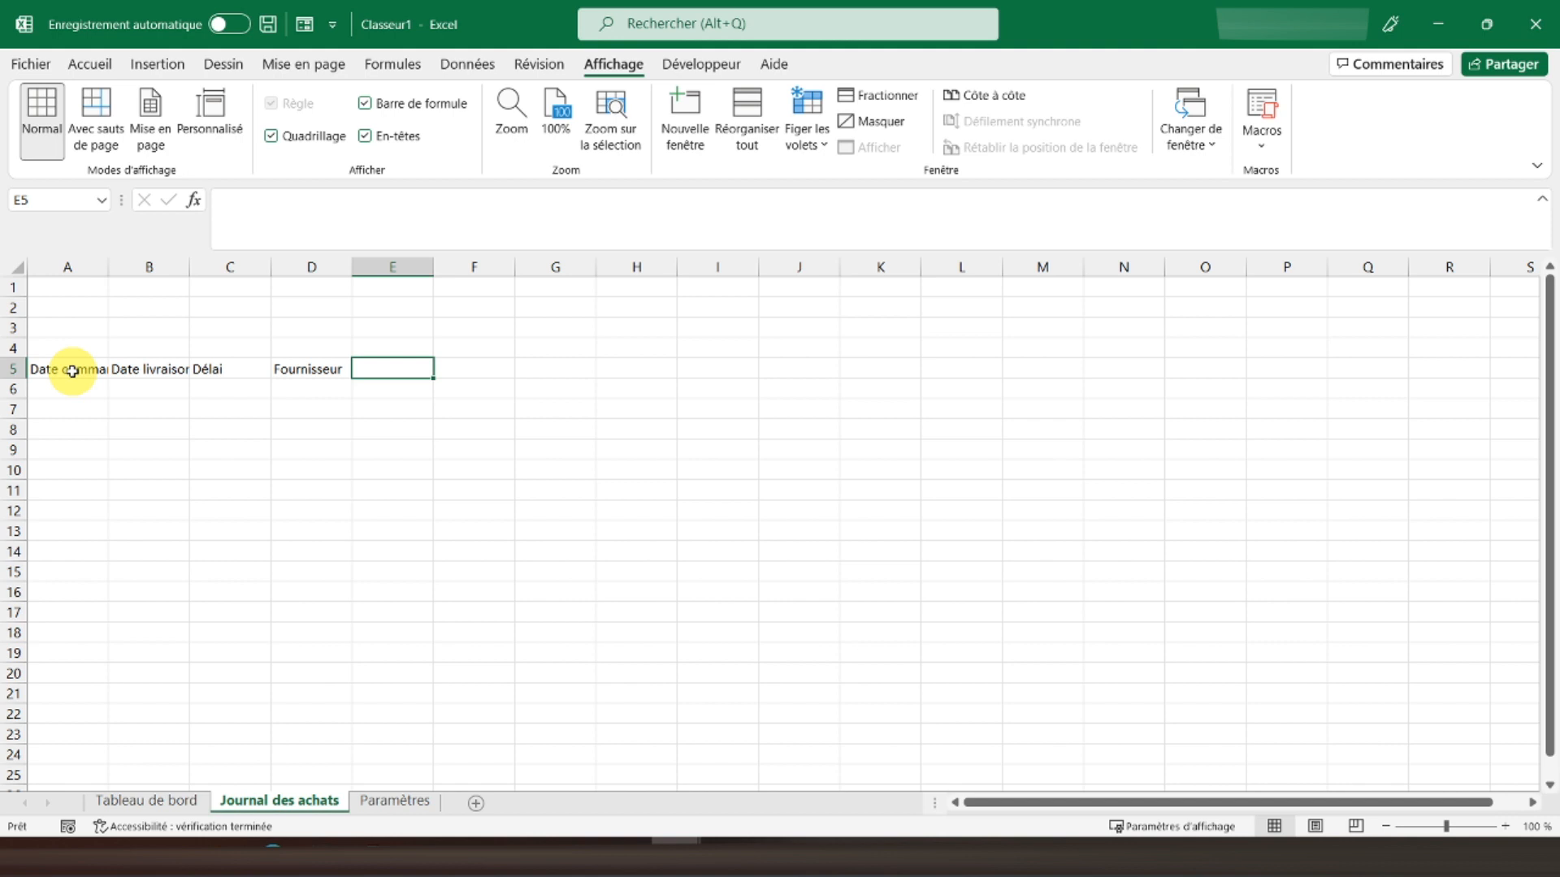
pyautogui.write('Produit')
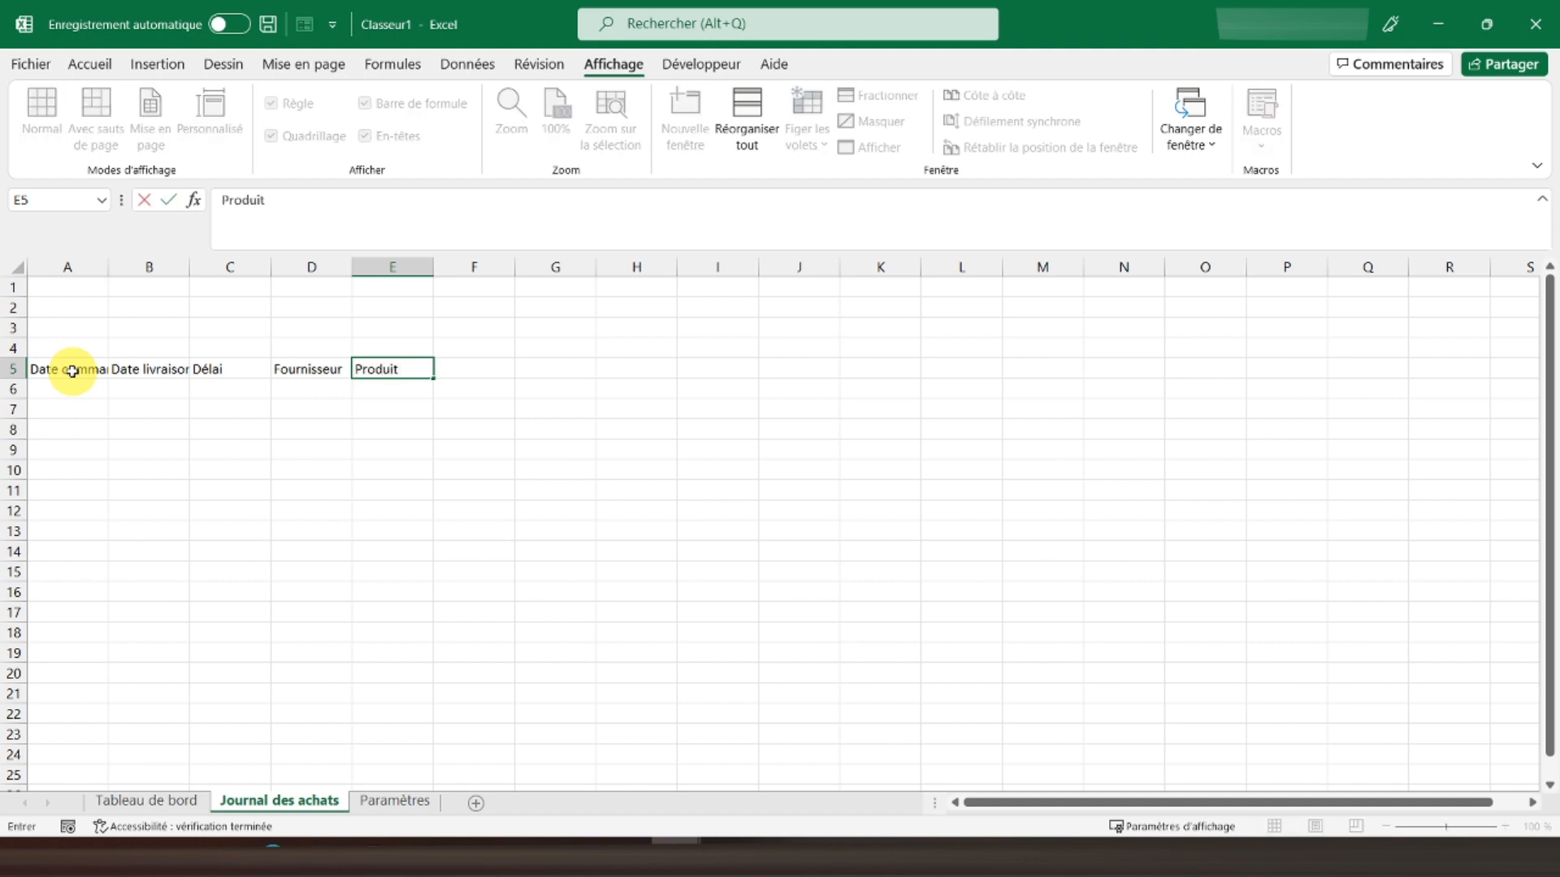
pyautogui.press('Tab')
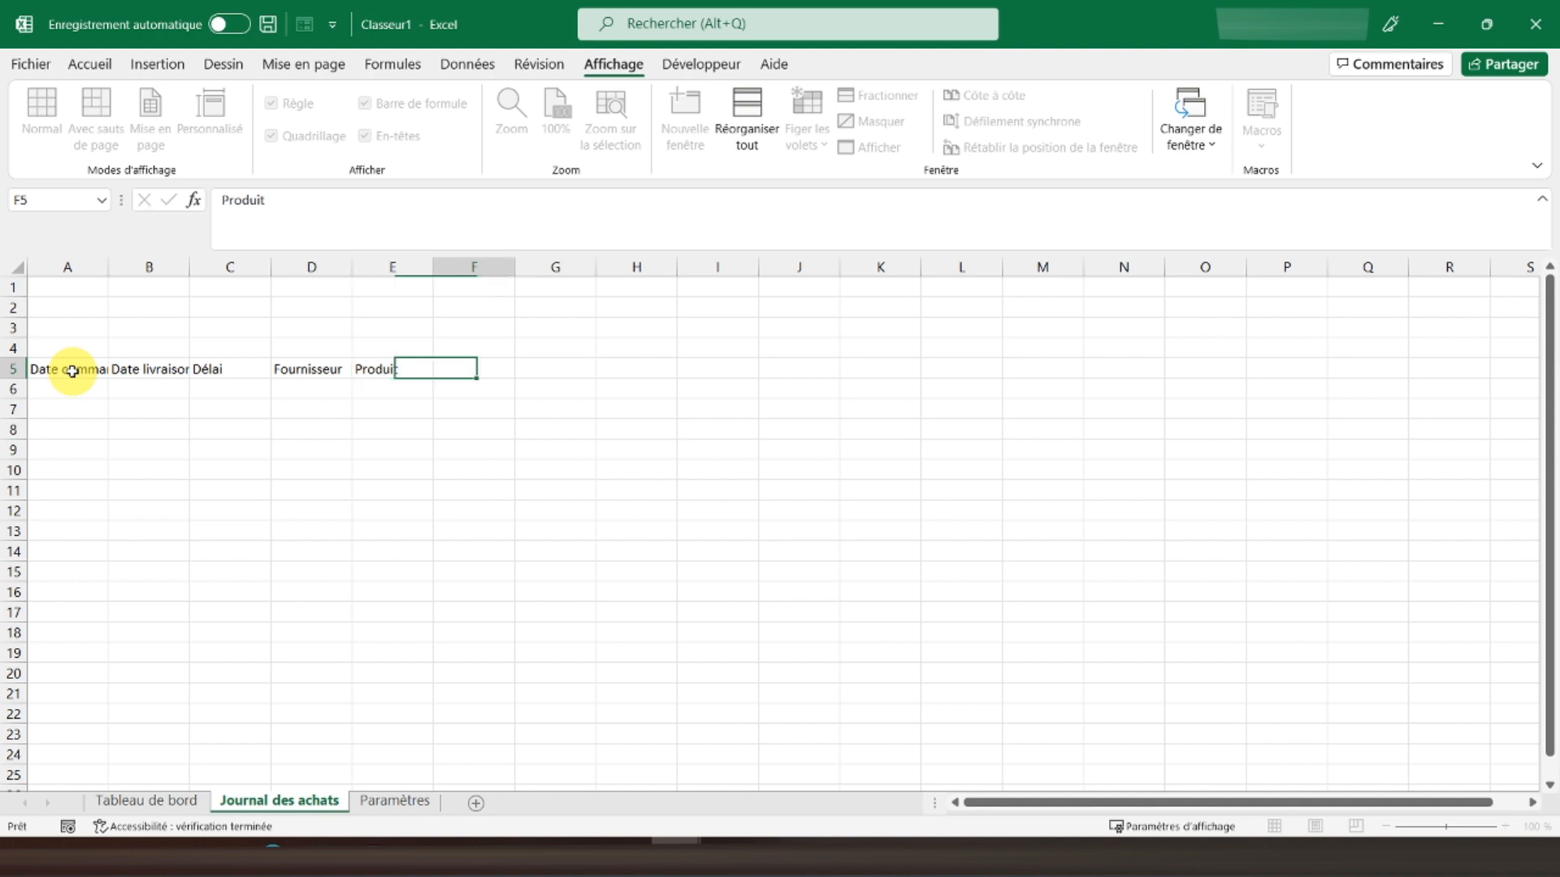
pyautogui.write('Quantité')
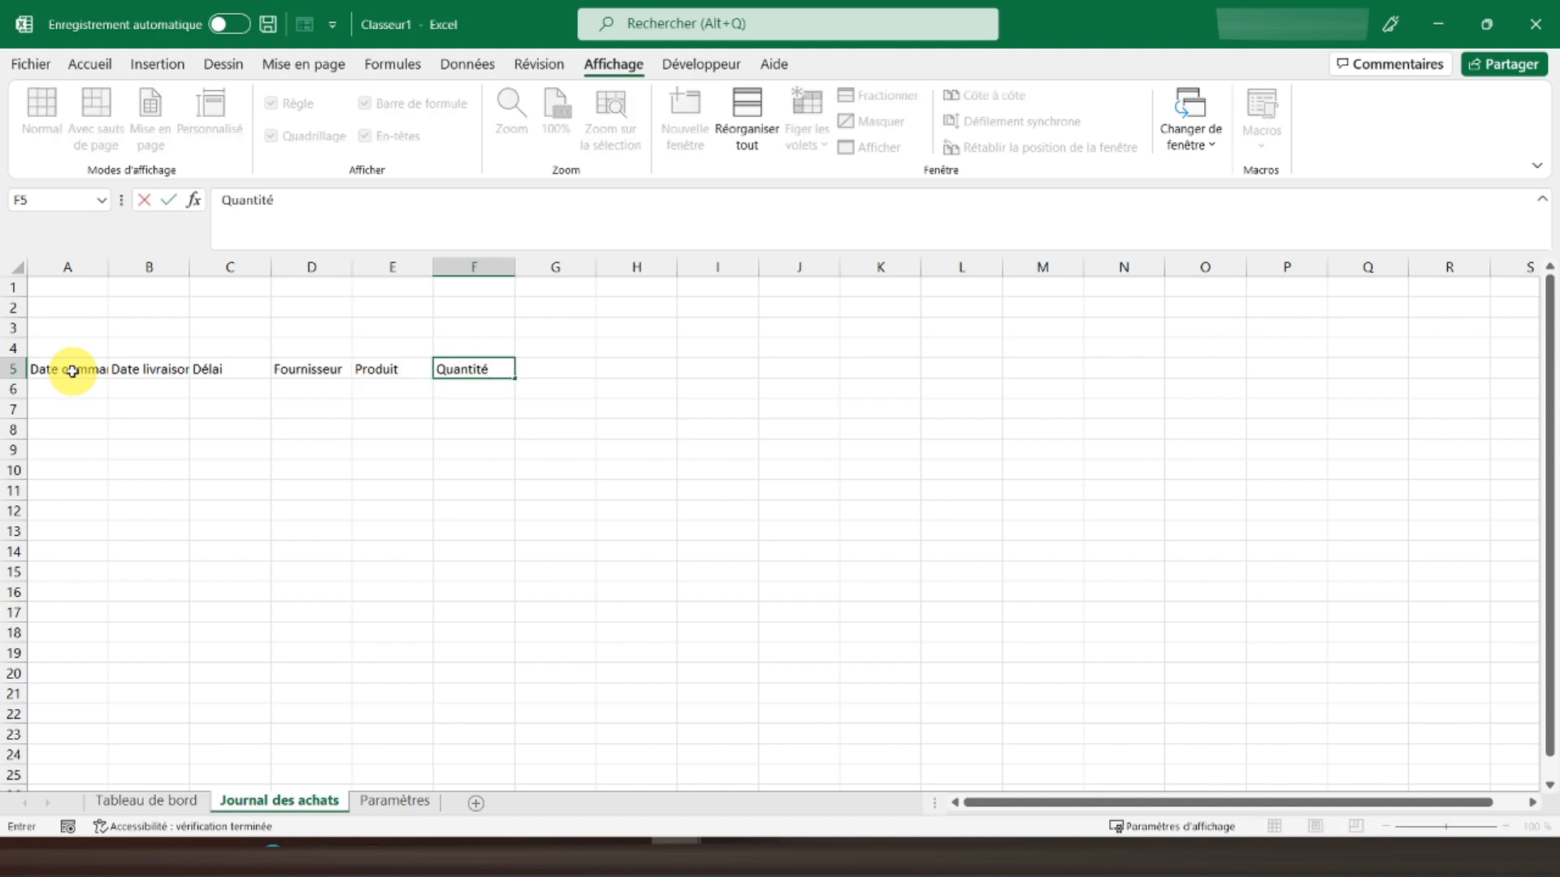
pyautogui.press('Tab')
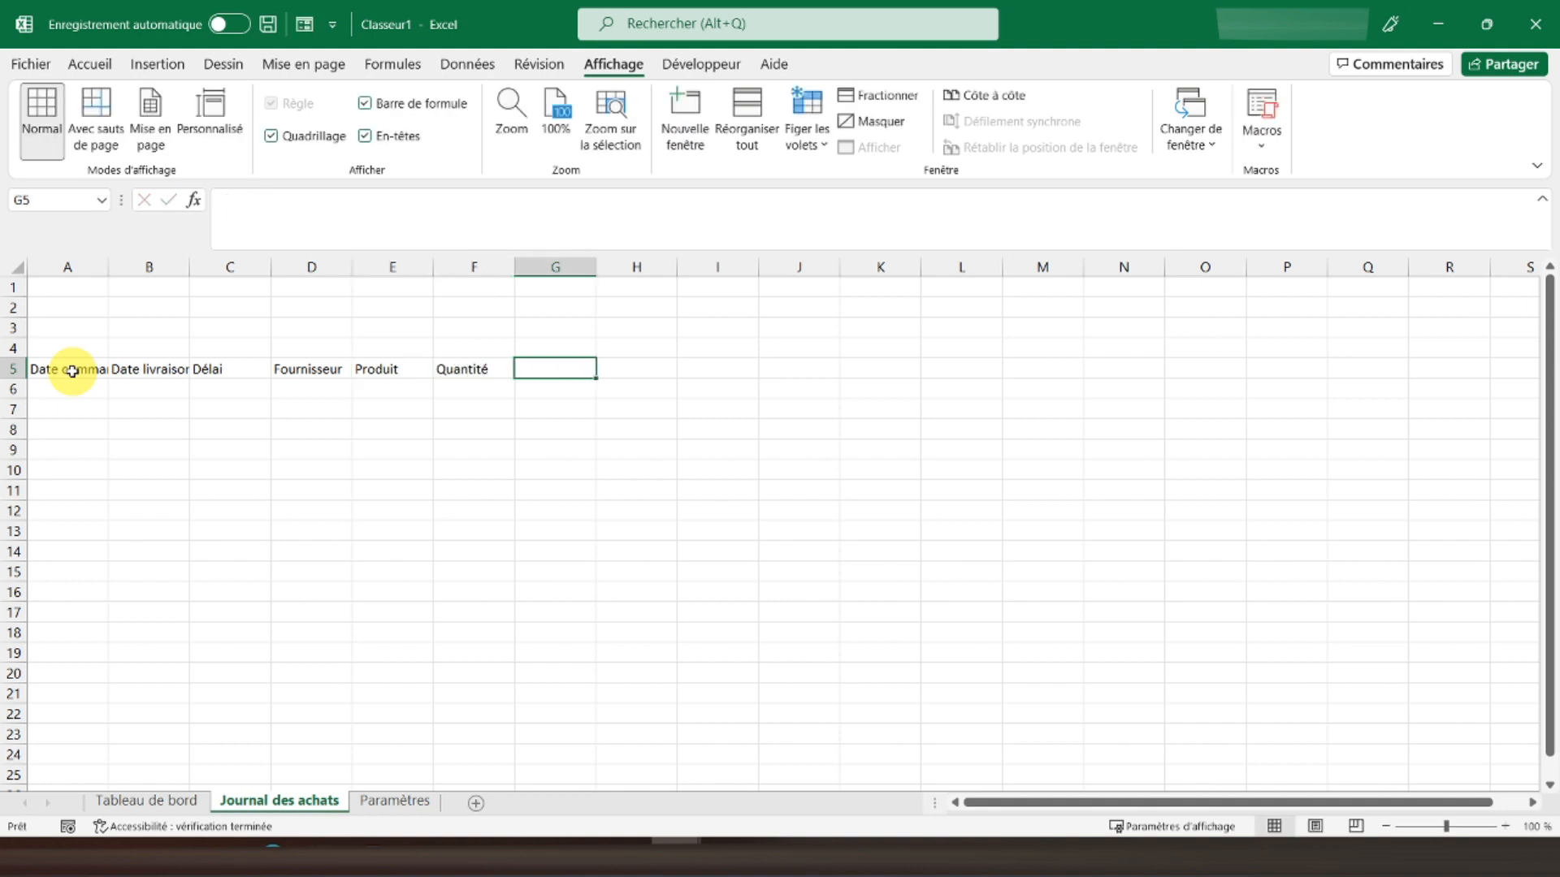
pyautogui.write('Coût uni')
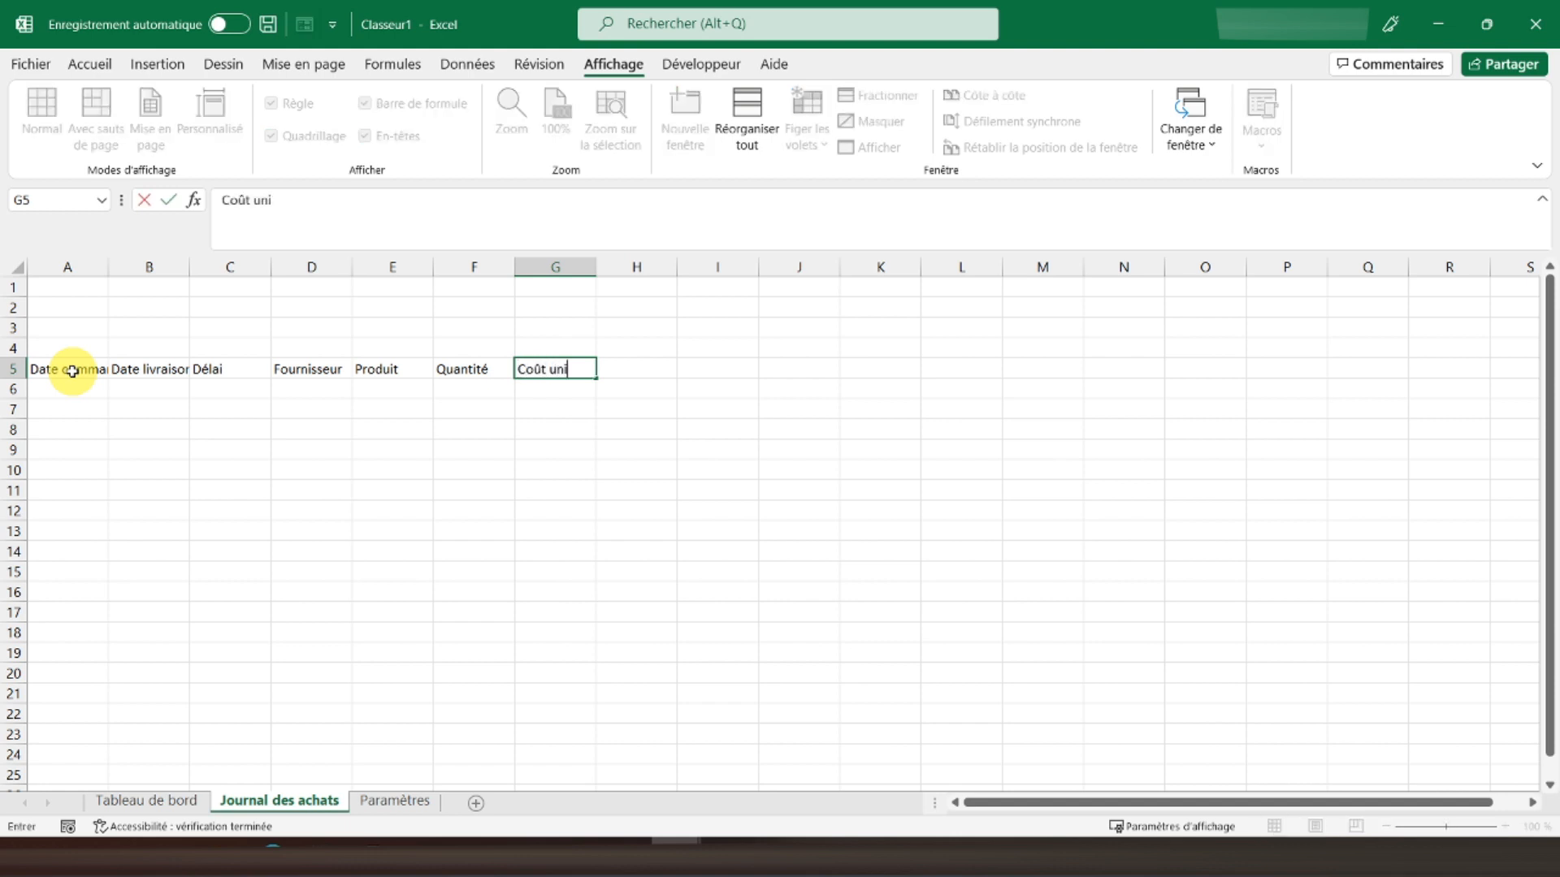
pyautogui.write('taire')
pyautogui.press('Tab')
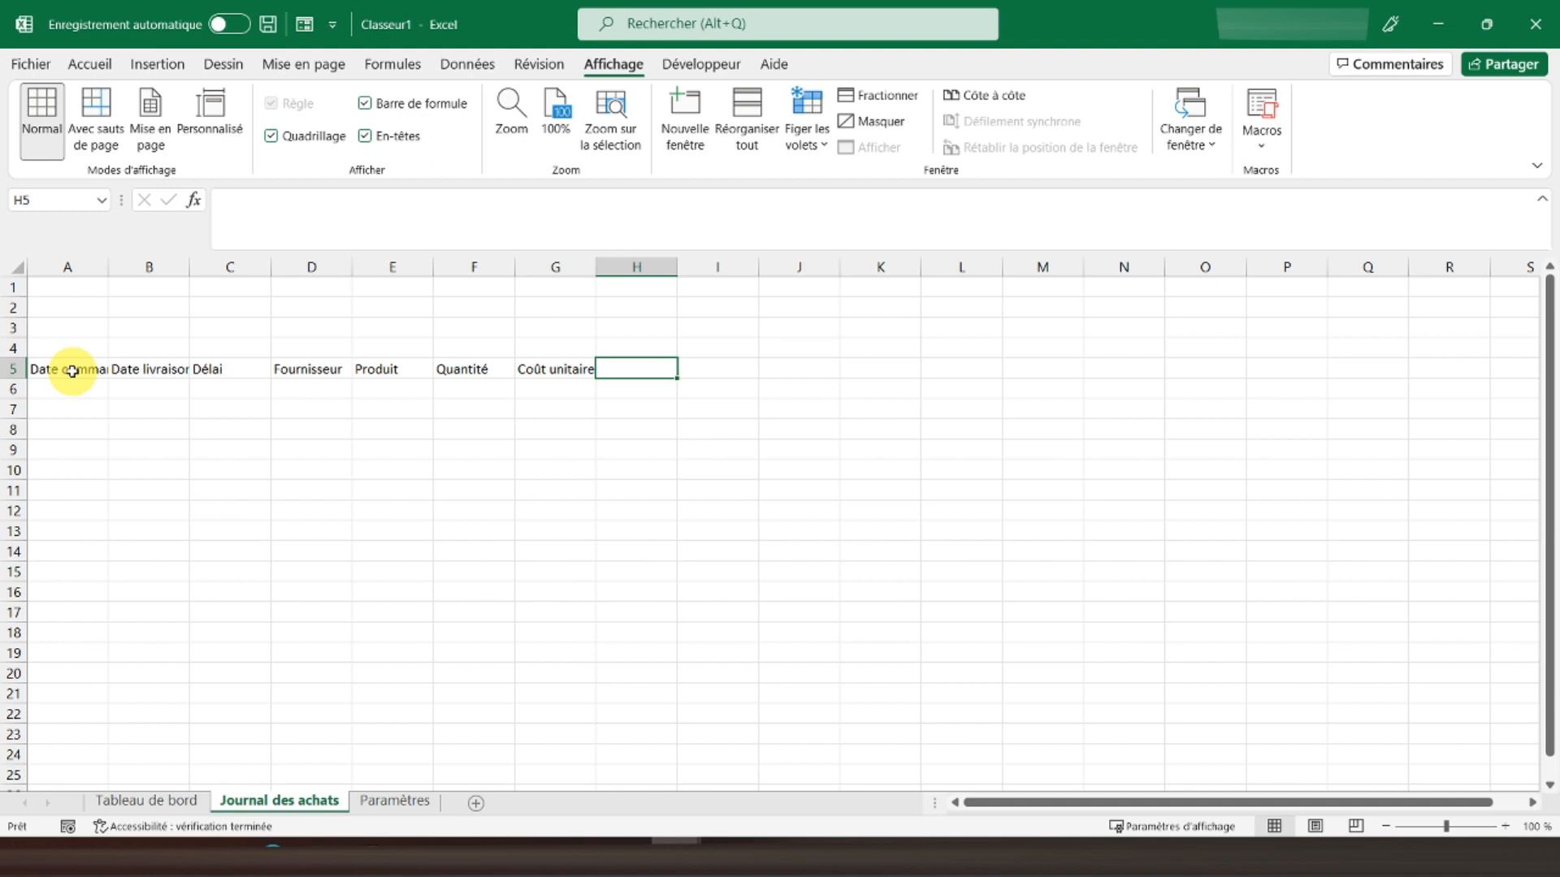
# Complete the header row with Total, Incident and Commentaire in H5:J5
pyautogui.write('Total')
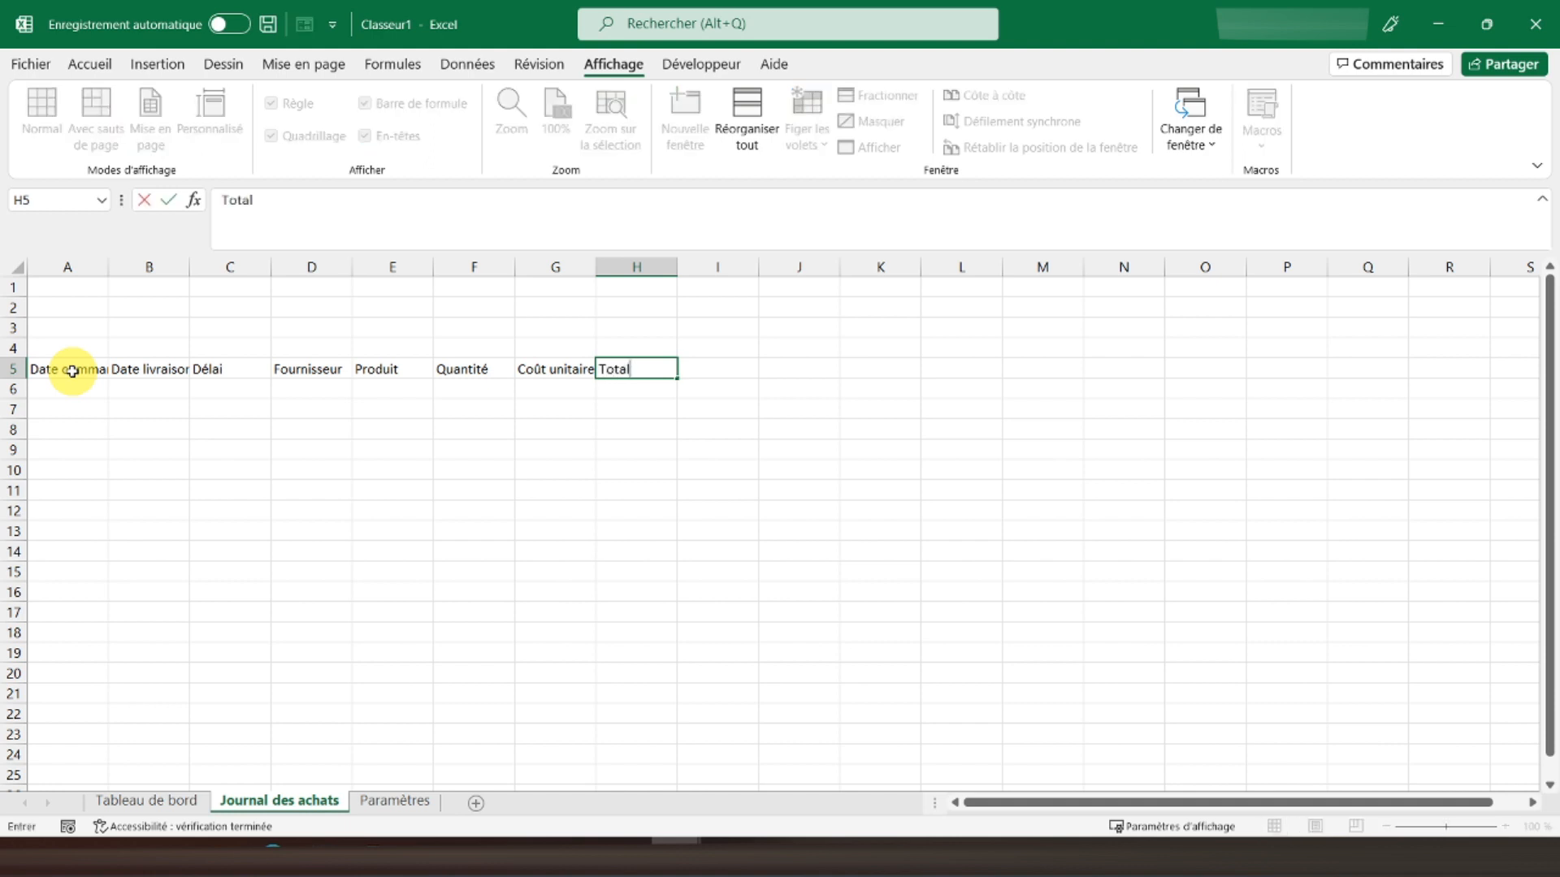
pyautogui.press('Tab')
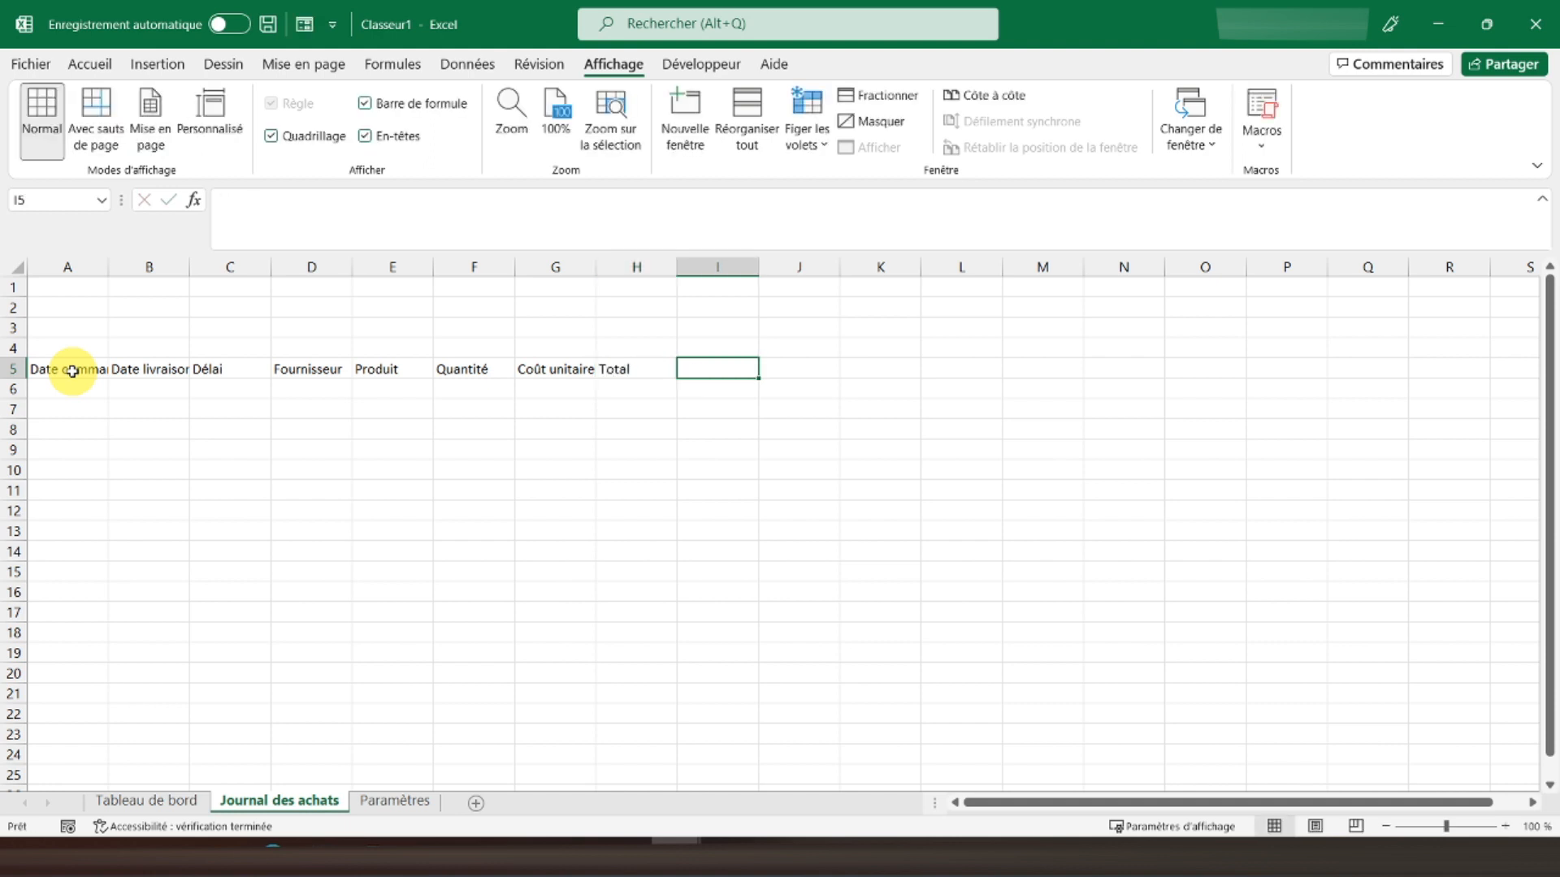
pyautogui.write('Incident')
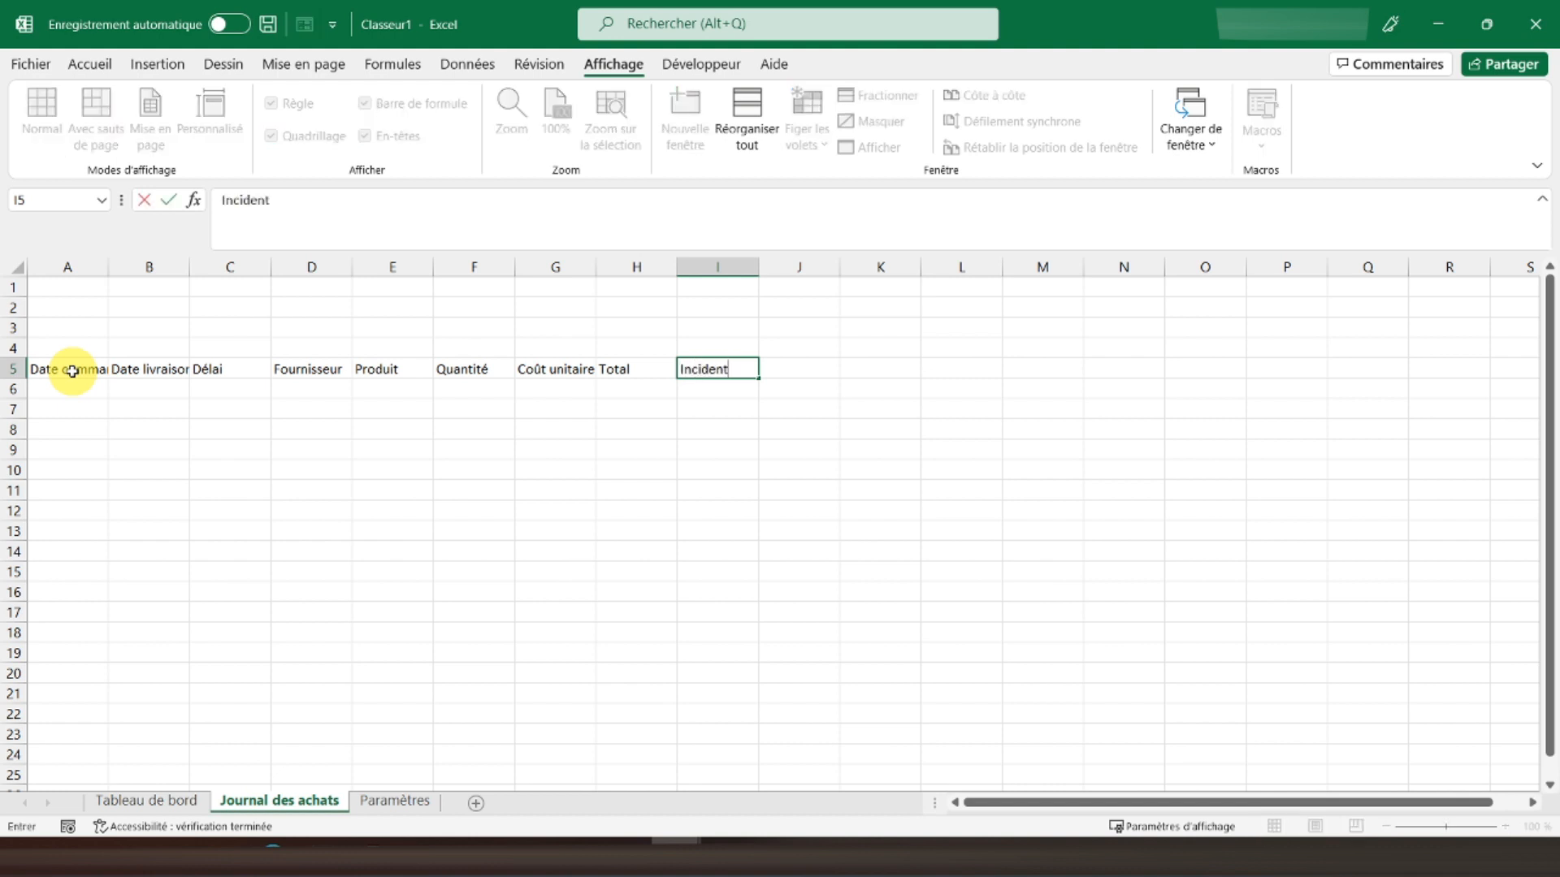
pyautogui.press('Tab')
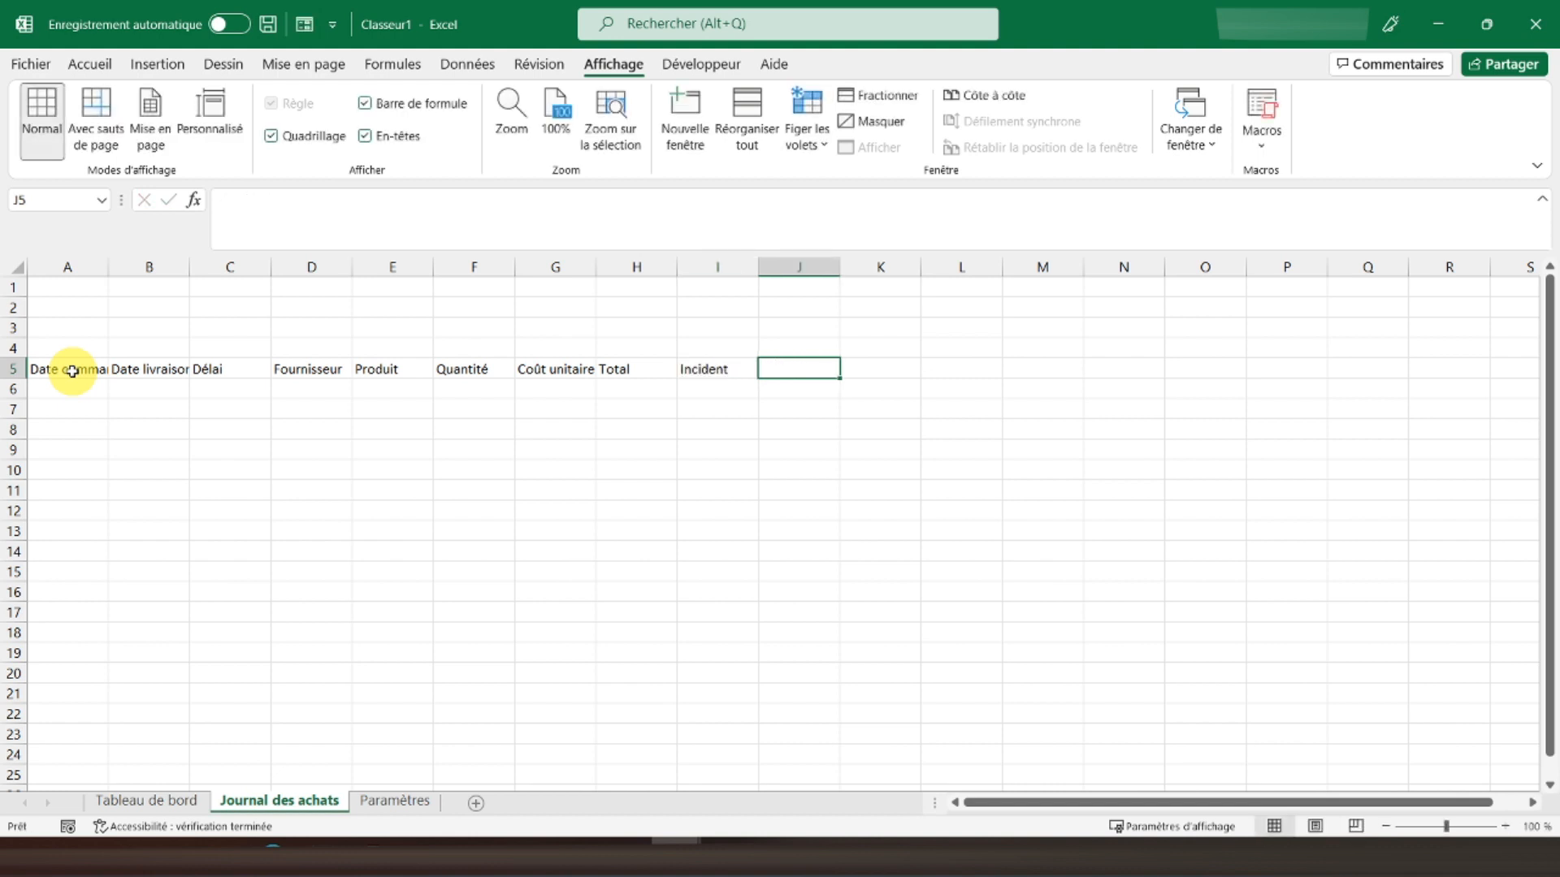
pyautogui.write('Comment')
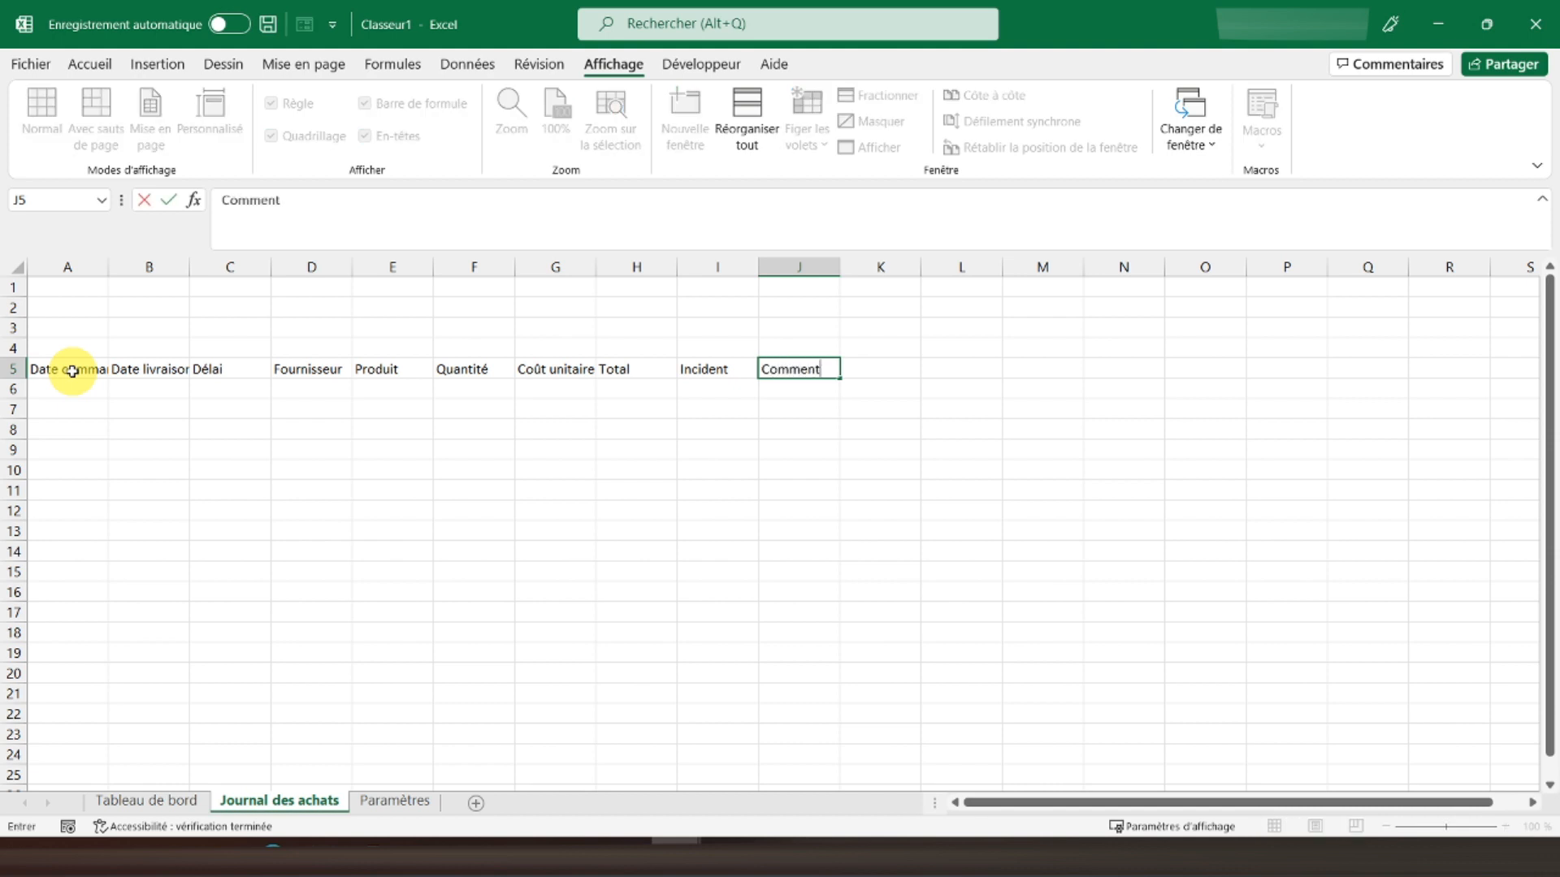
pyautogui.press('Return')
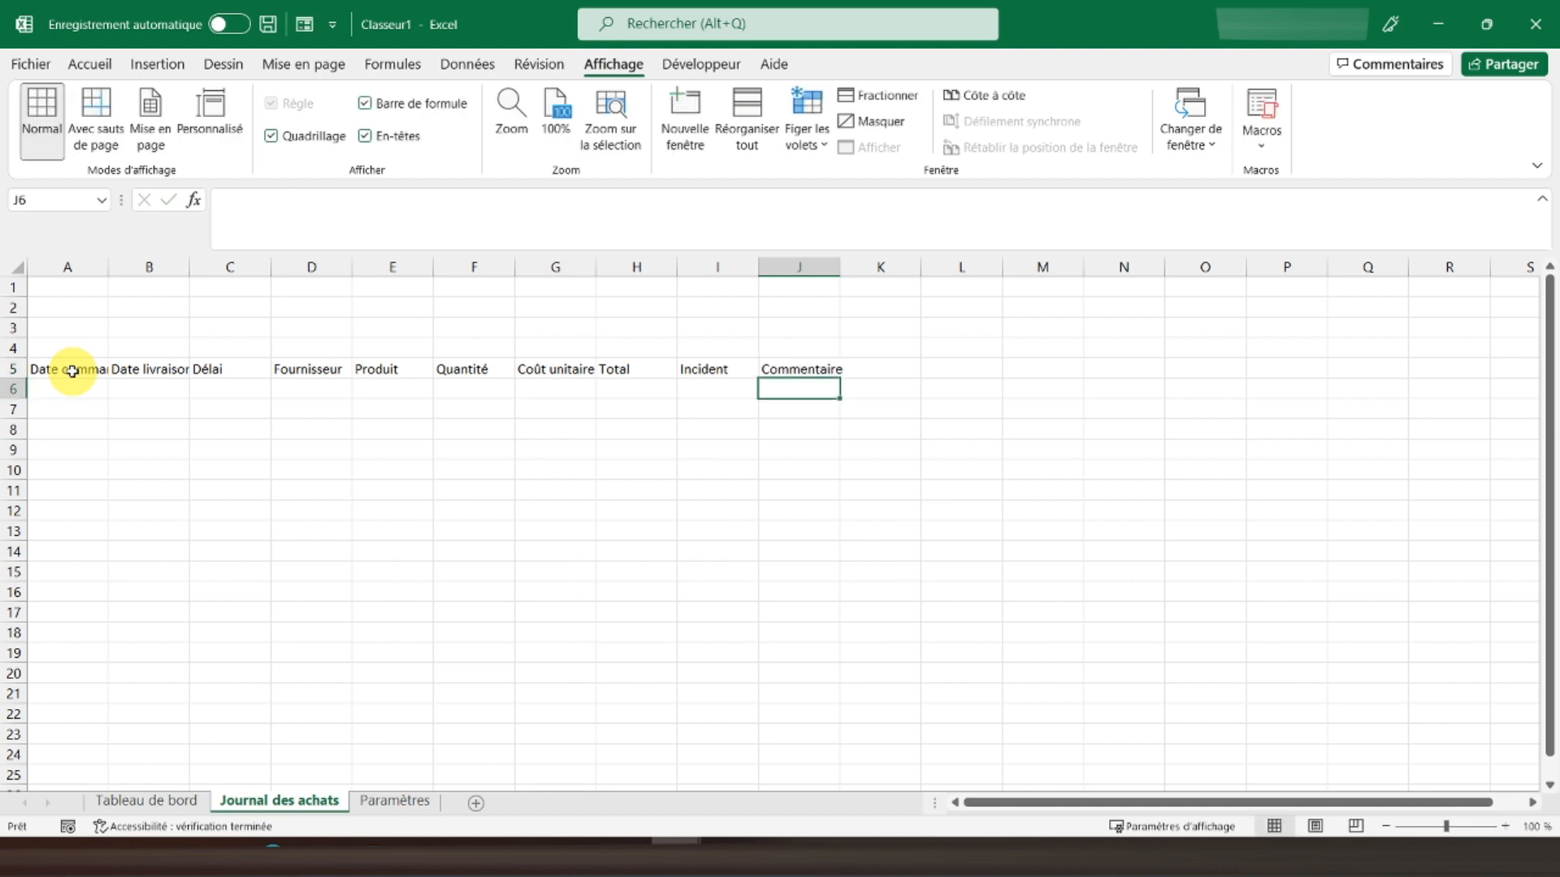
# Make the whole header row 5 bold and centre its text horizontally
pyautogui.click(13, 369)
pyautogui.click(77, 62)
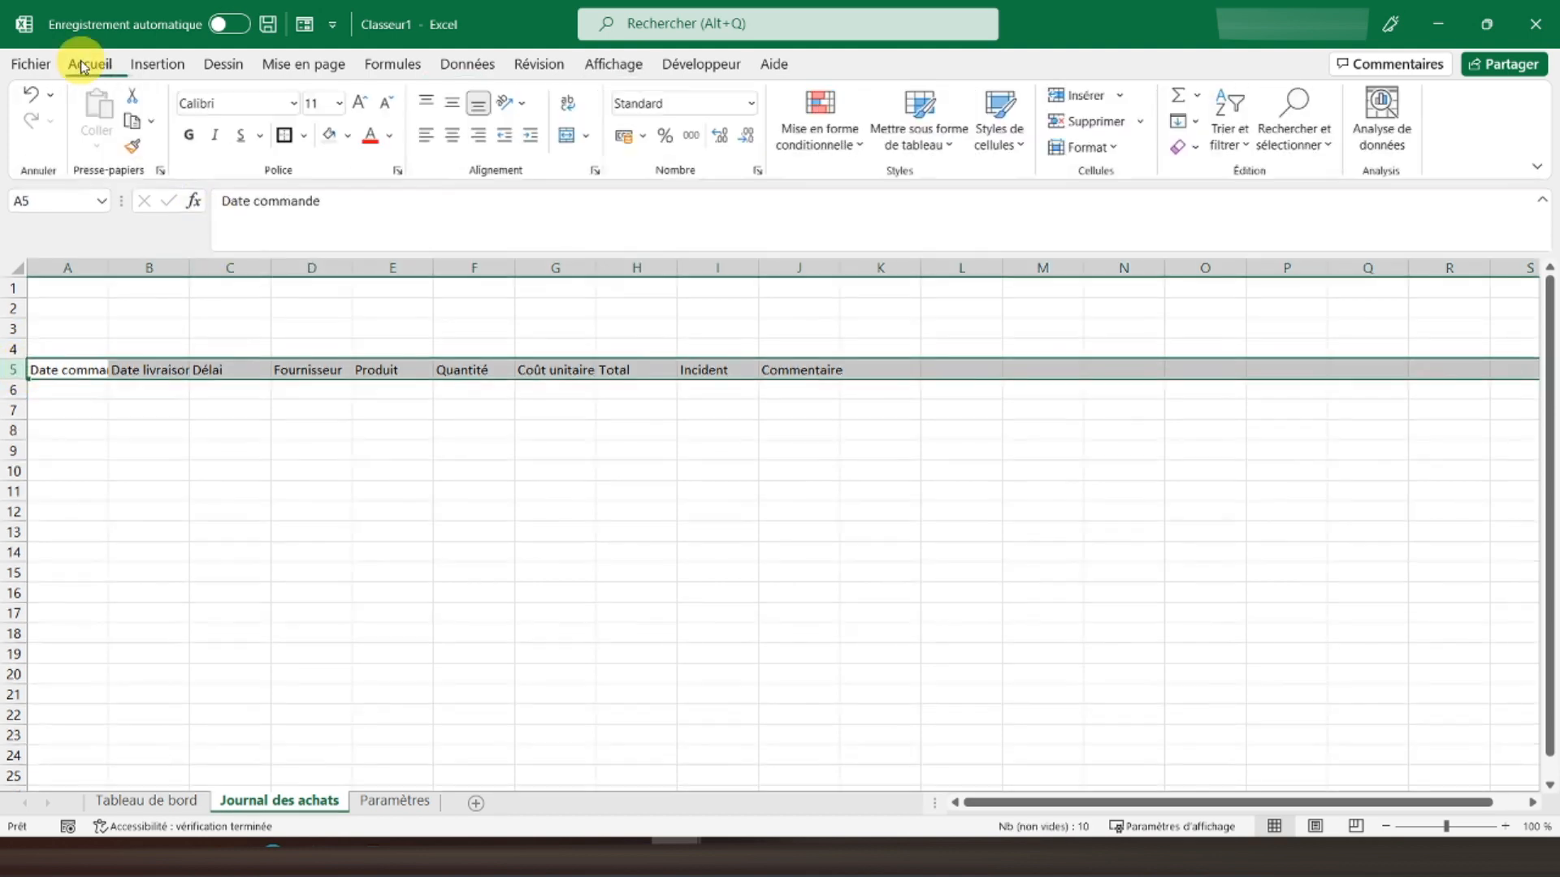
pyautogui.click(190, 137)
pyautogui.click(452, 136)
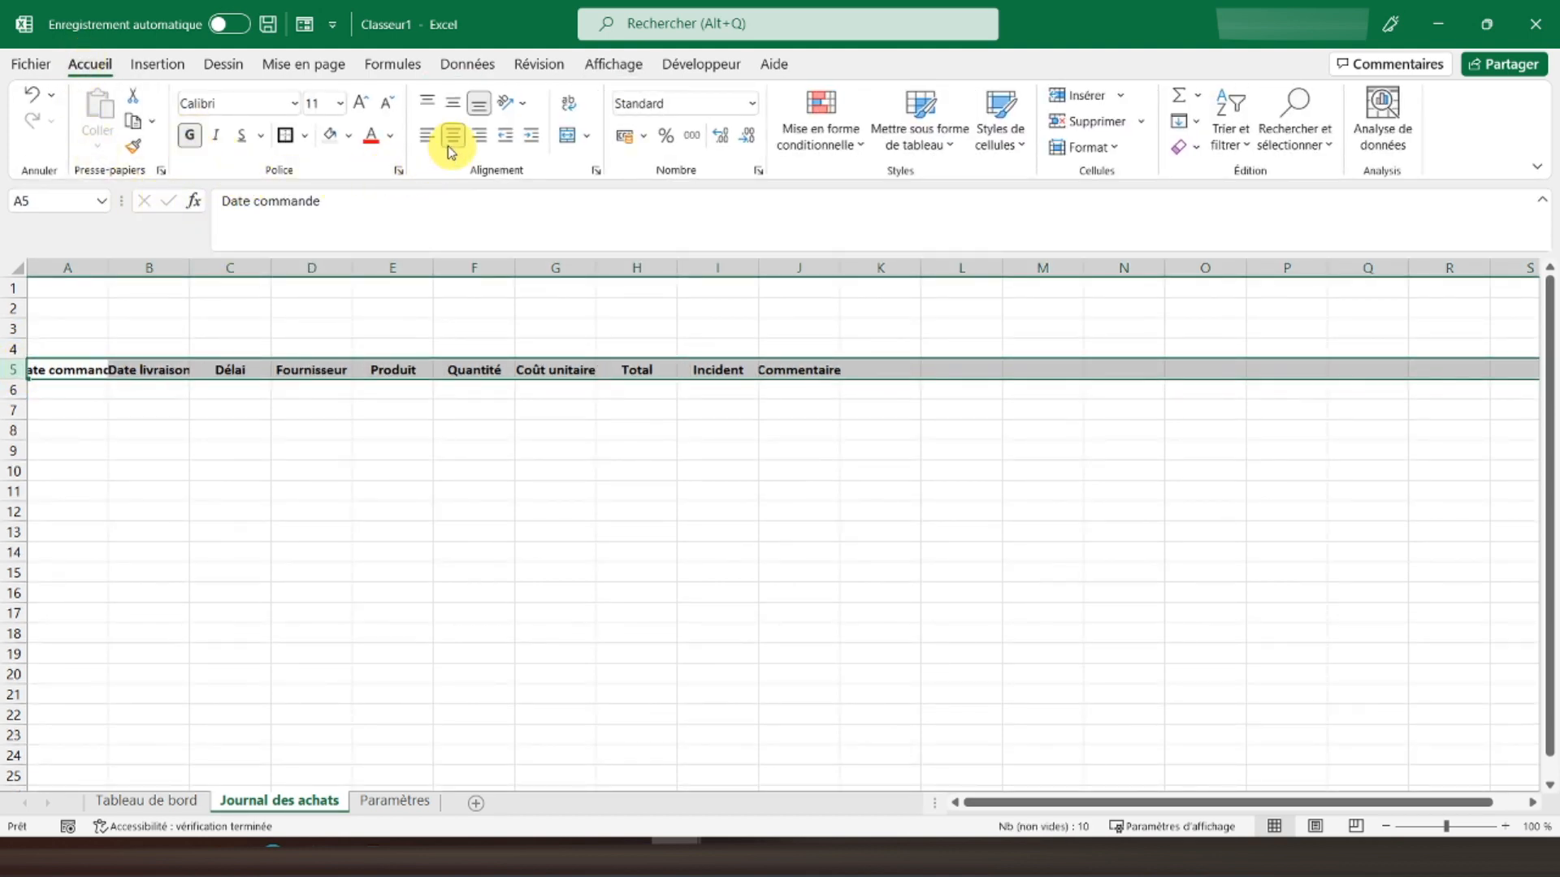
# AutoFit the widths of the Date commande, Date livraison and Commentaire columns to their contents
pyautogui.doubleClick(109, 268)
pyautogui.doubleClick(219, 269)
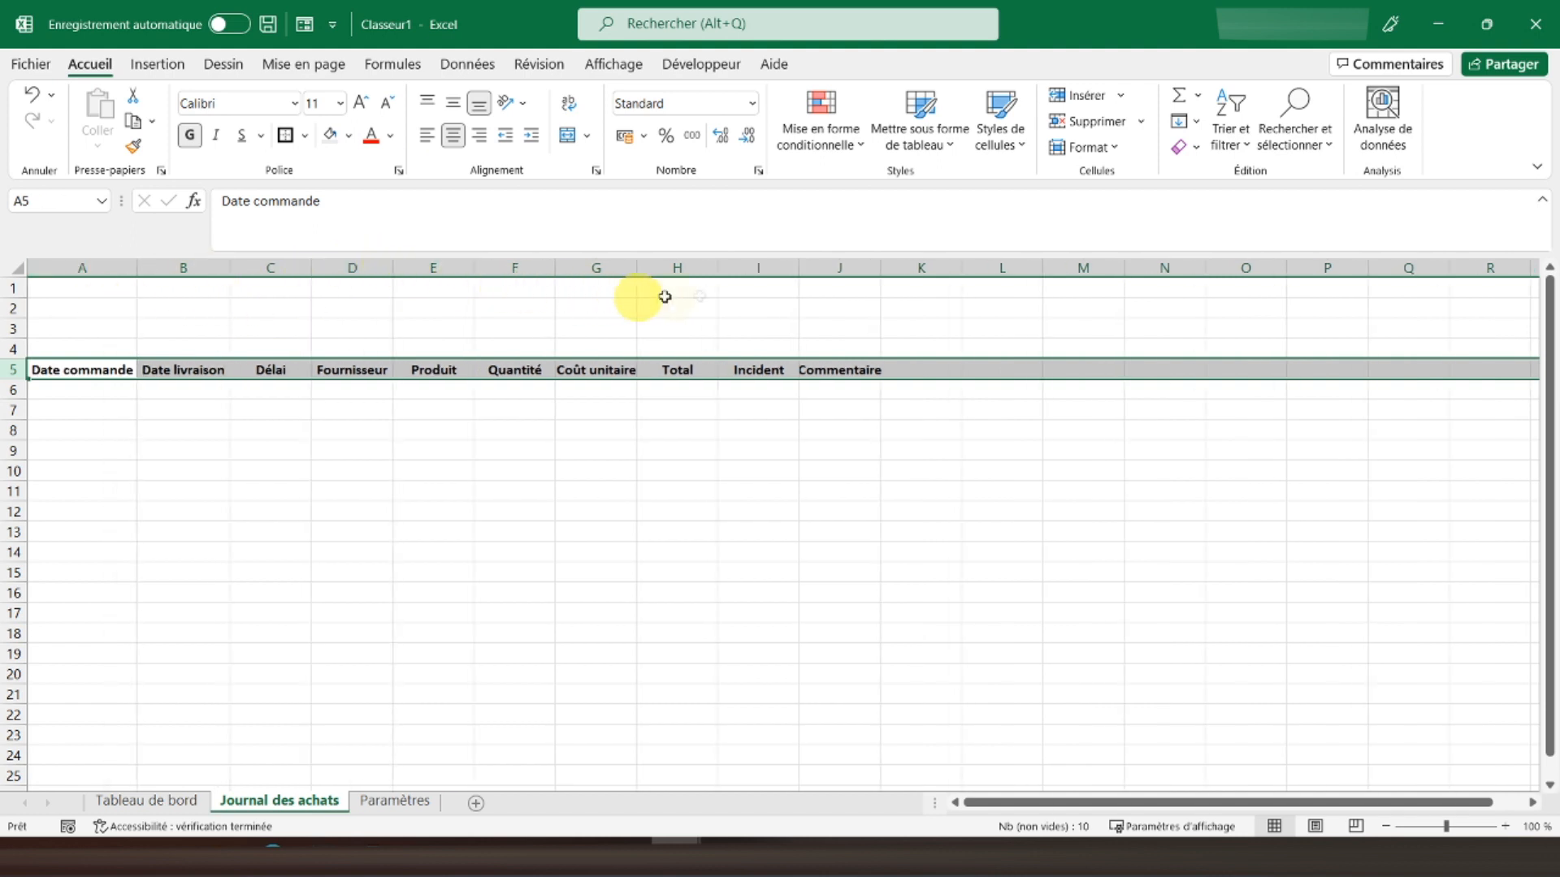
pyautogui.doubleClick(880, 268)
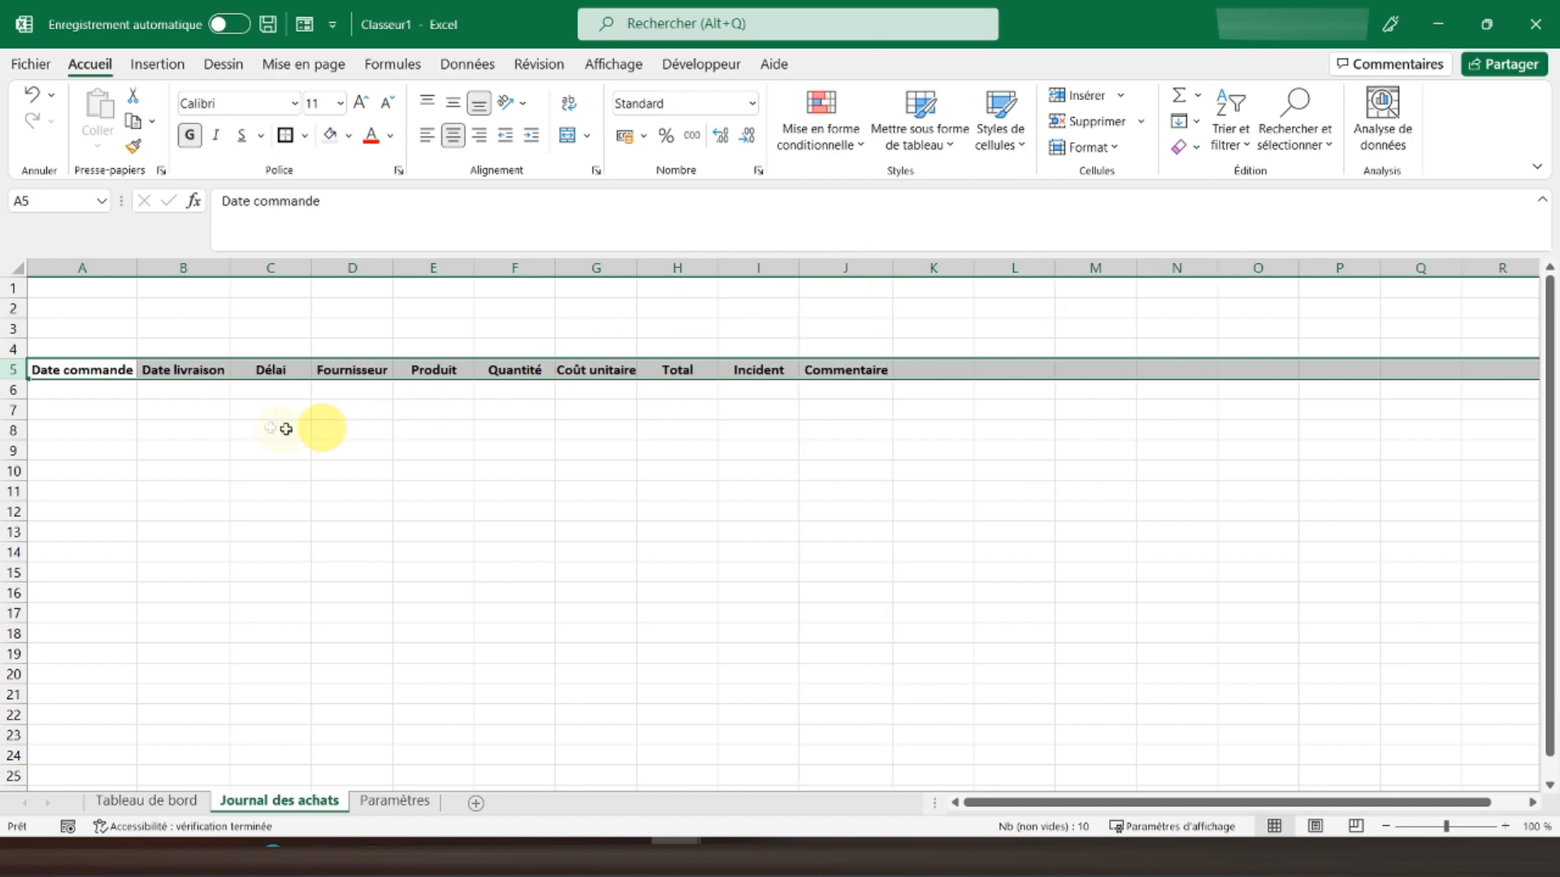
# Enter the title "Journal des achats" in A1 and format it bold and italic
pyautogui.click(93, 291)
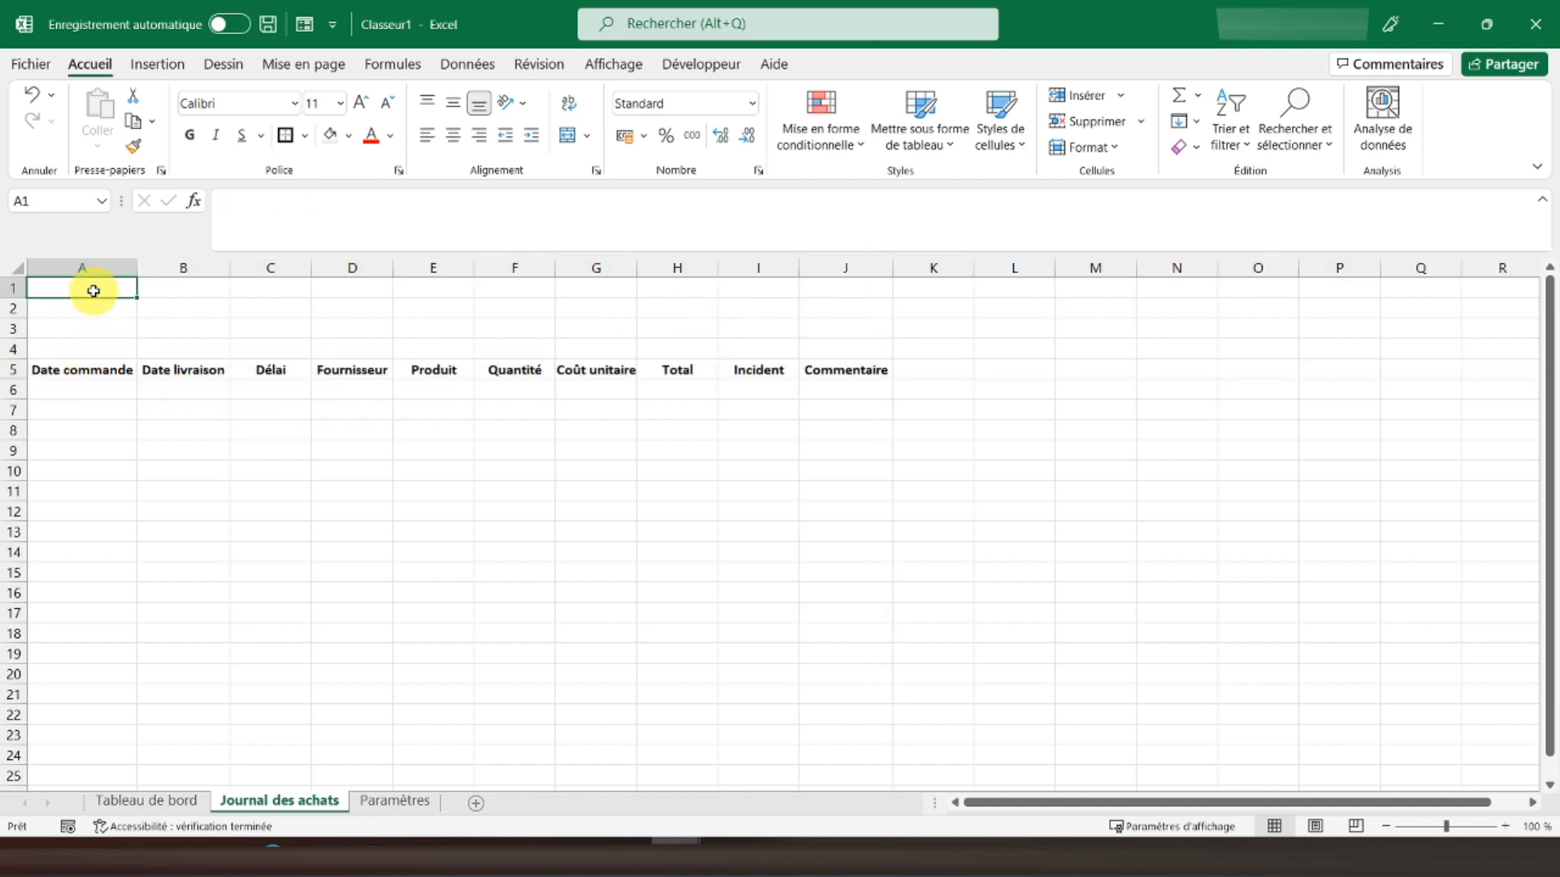
pyautogui.write('Journal des achats')
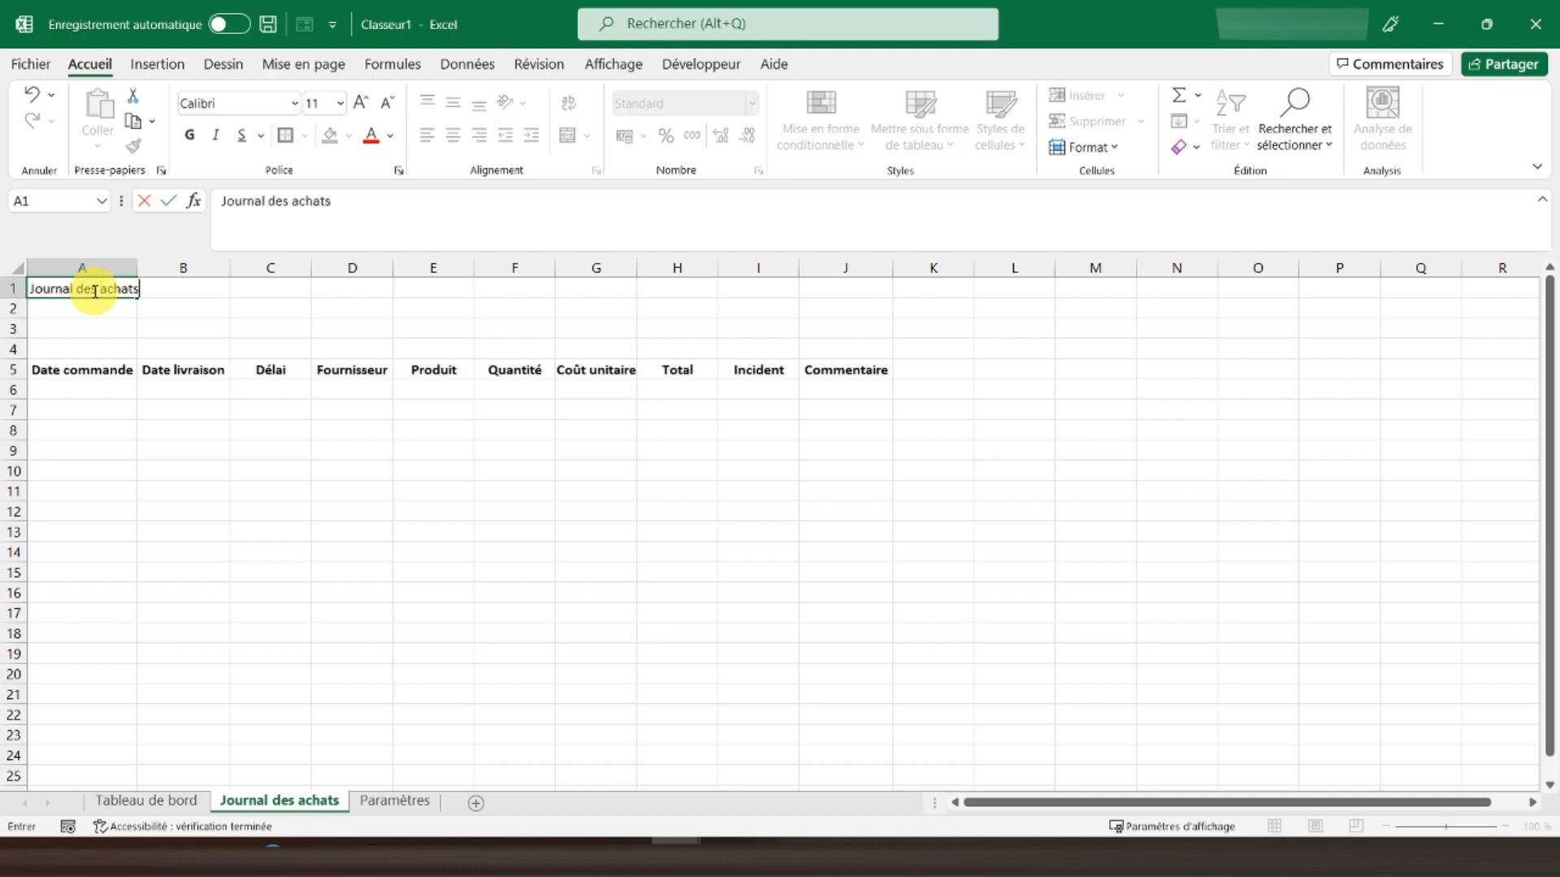
pyautogui.press('Return')
pyautogui.click(93, 291)
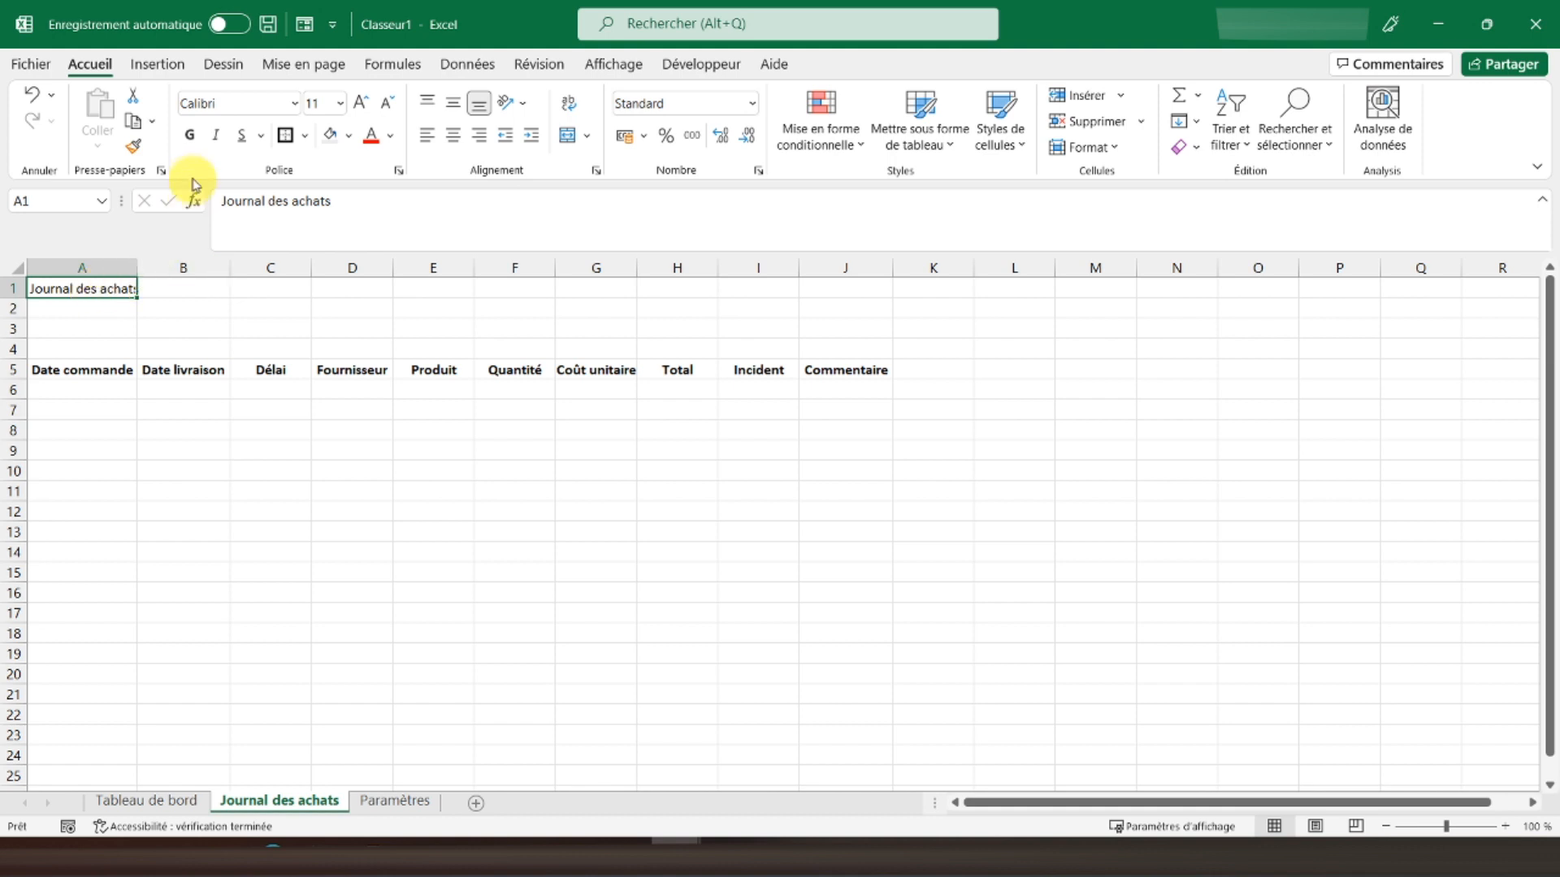
pyautogui.click(189, 138)
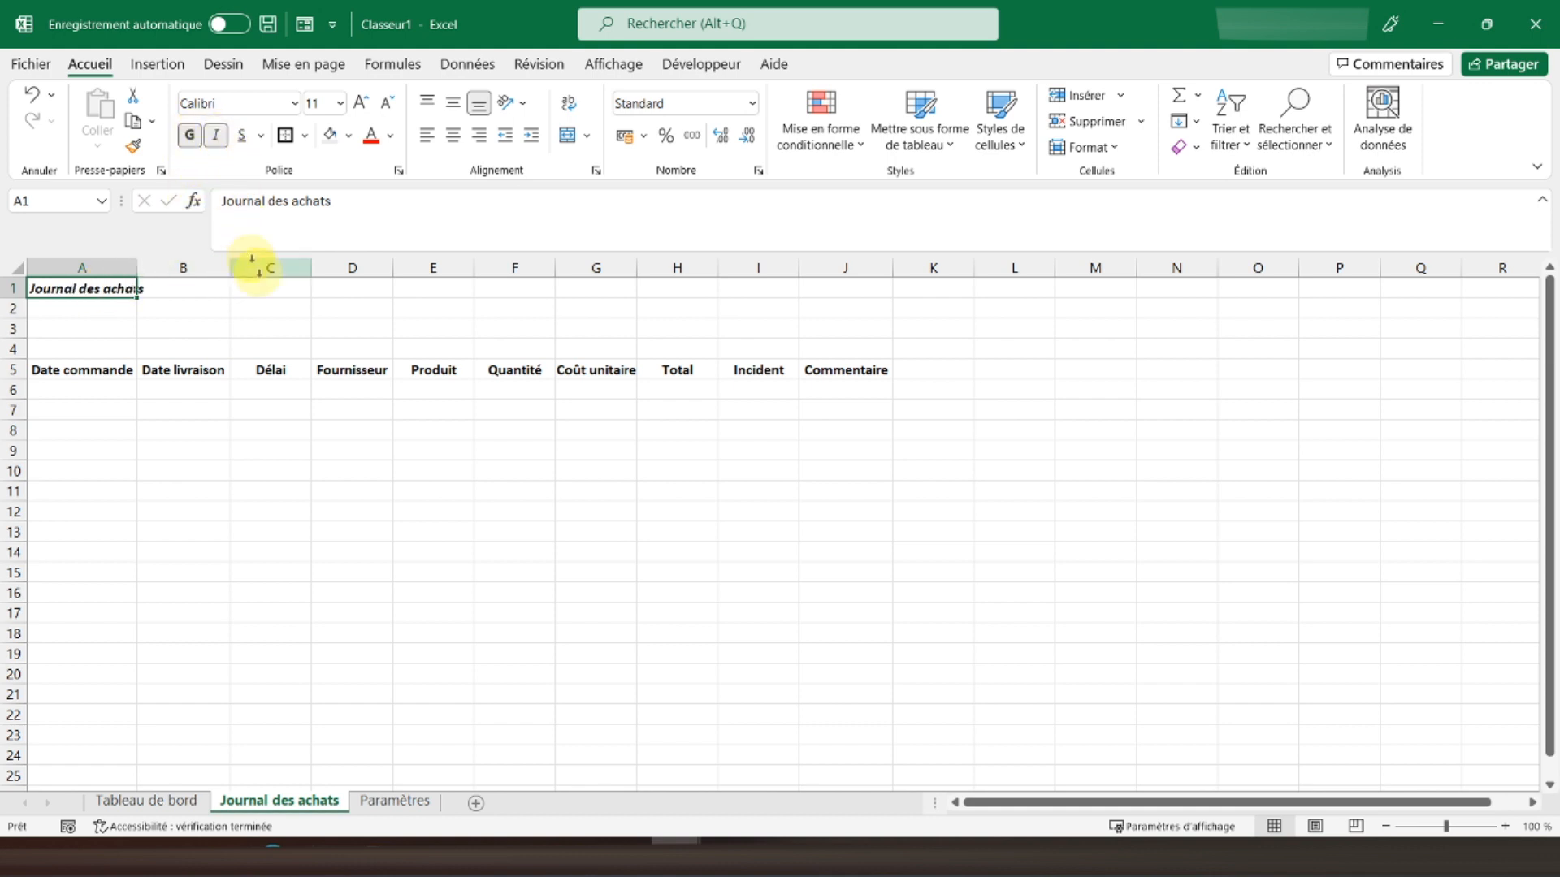
# Outline each header cell in A5:J5 individually with a thick outside border
pyautogui.click(97, 371)
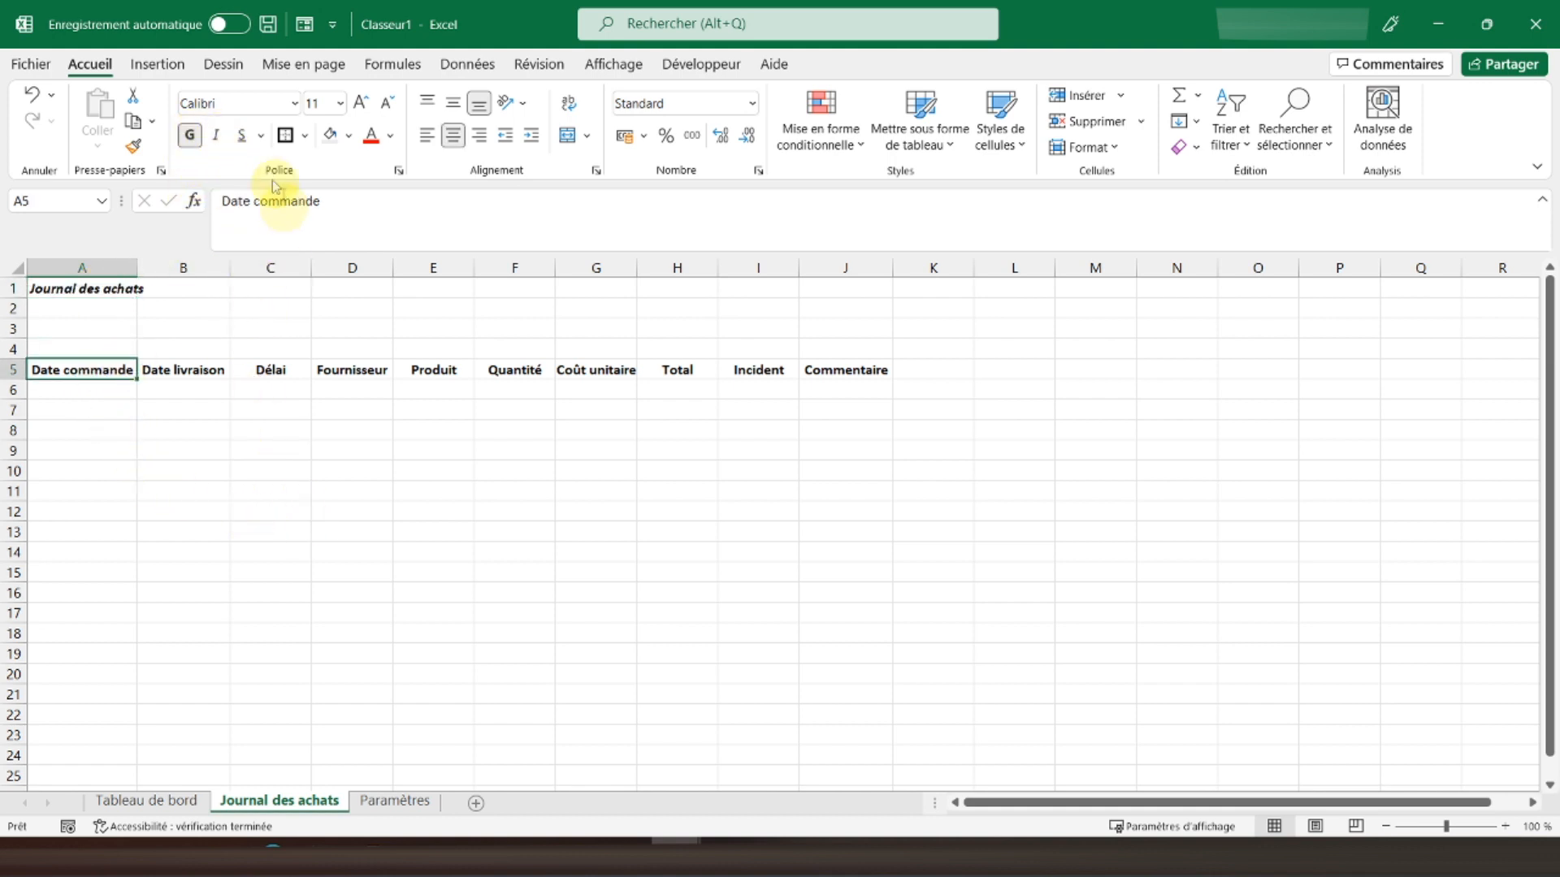
pyautogui.click(285, 138)
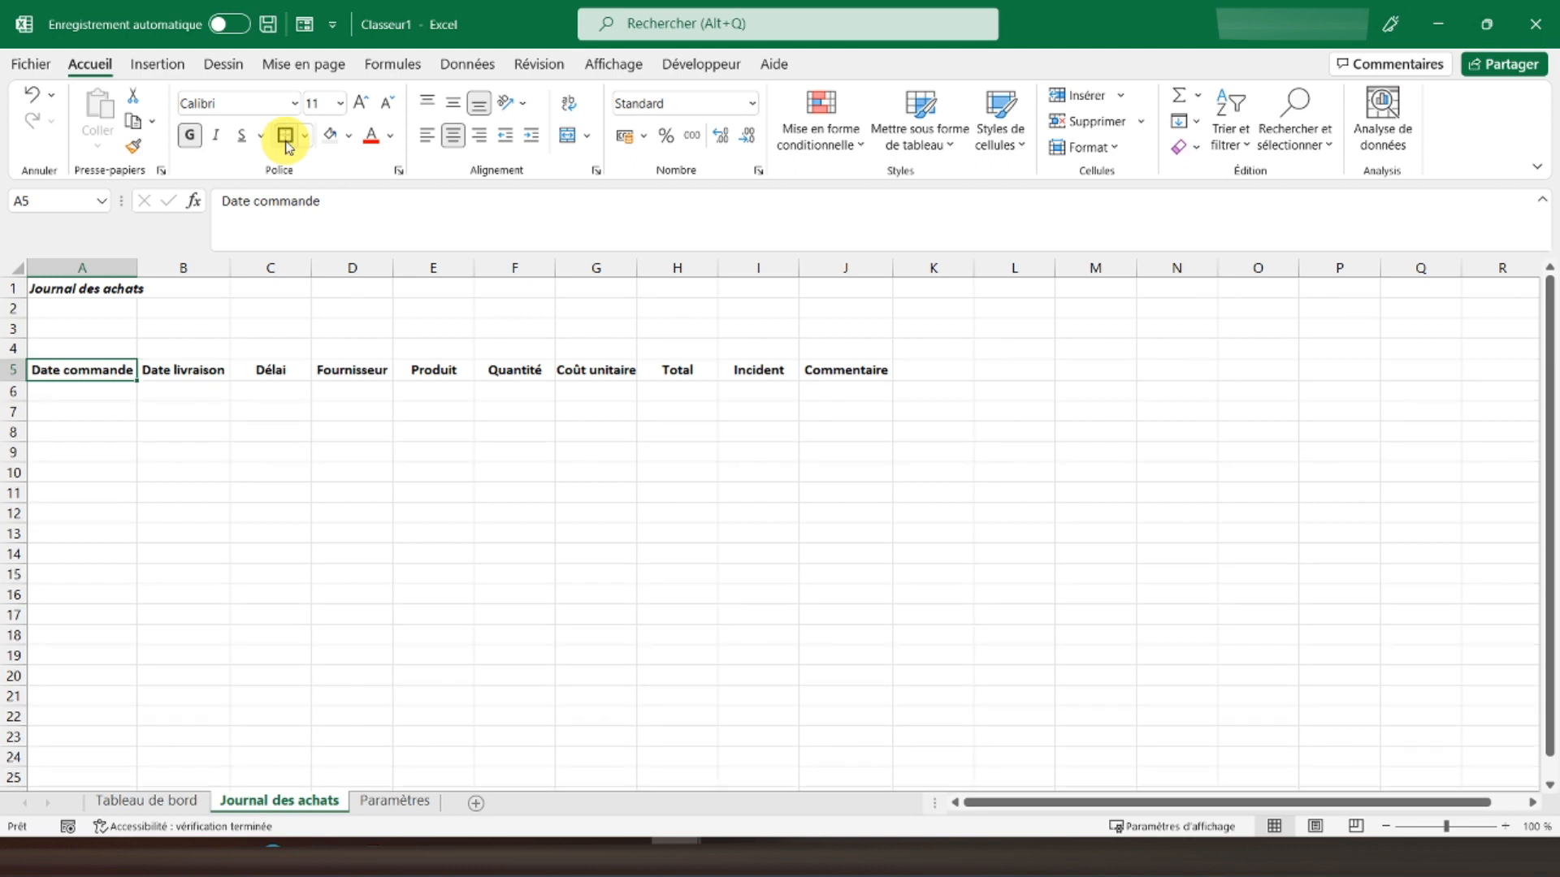
pyautogui.press('Right')
pyautogui.press('F4')
pyautogui.press('Right')
pyautogui.press('F4')
pyautogui.press('Right')
pyautogui.press('F4')
pyautogui.press('Right')
pyautogui.press('F4')
pyautogui.press('Right')
pyautogui.press('F4')
pyautogui.press('Right')
pyautogui.press('F4')
pyautogui.press('Right')
pyautogui.press('F4')
pyautogui.press('Right')
pyautogui.press('F4')
pyautogui.press('Right')
pyautogui.press('F4')
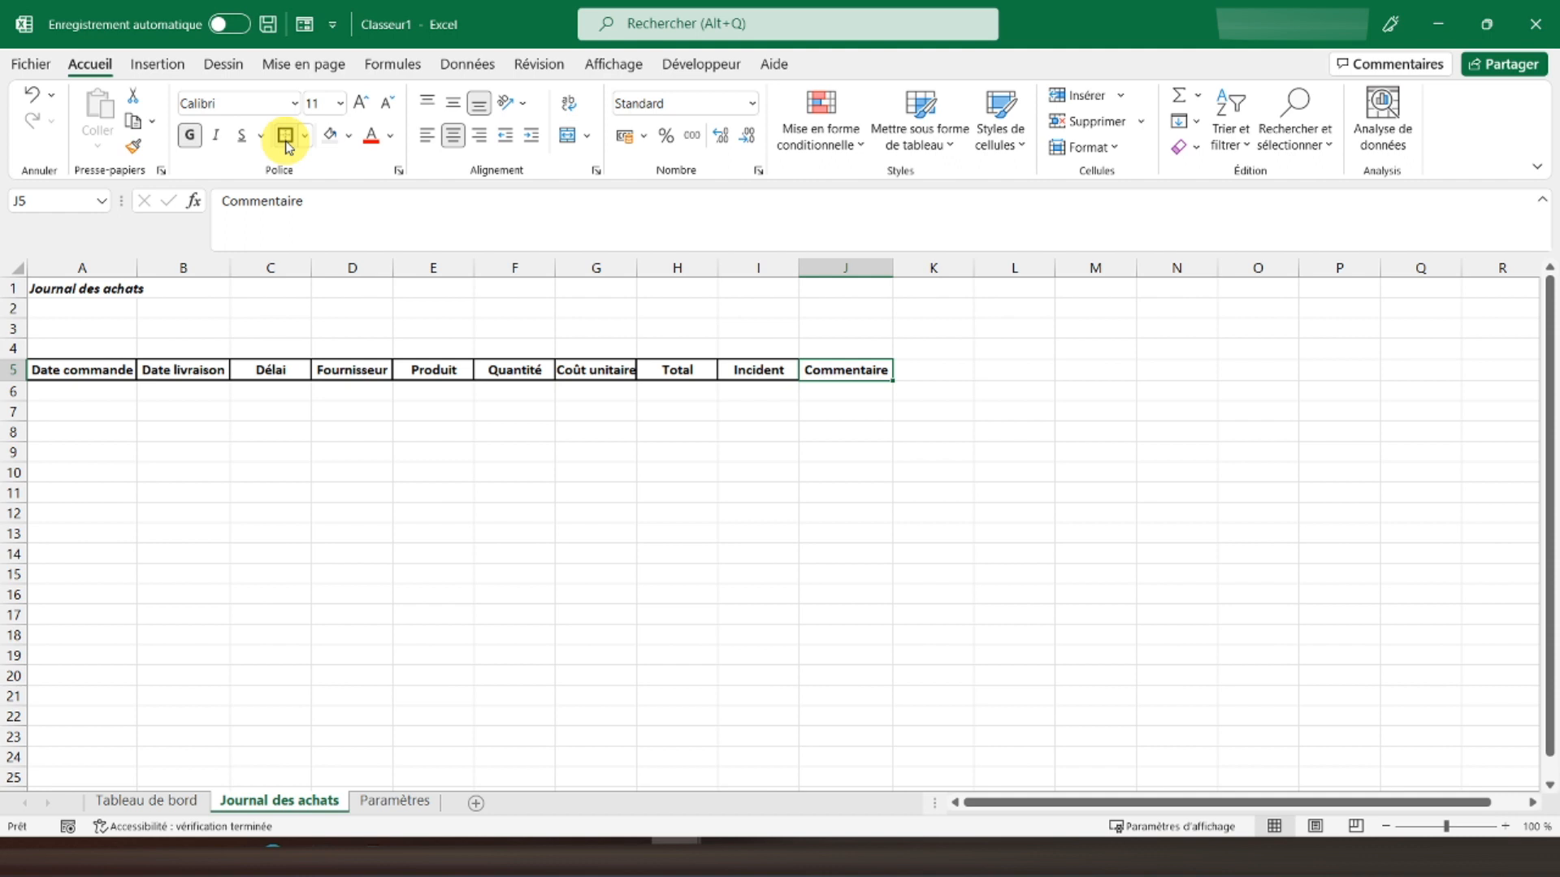
# Give the journal table body A6:J50 dashed horizontal and vertical inner borders within a thick outline
pyautogui.moveTo(69, 367); pyautogui.dragTo(791, 347)
pyautogui.scroll(2, 791, 347)
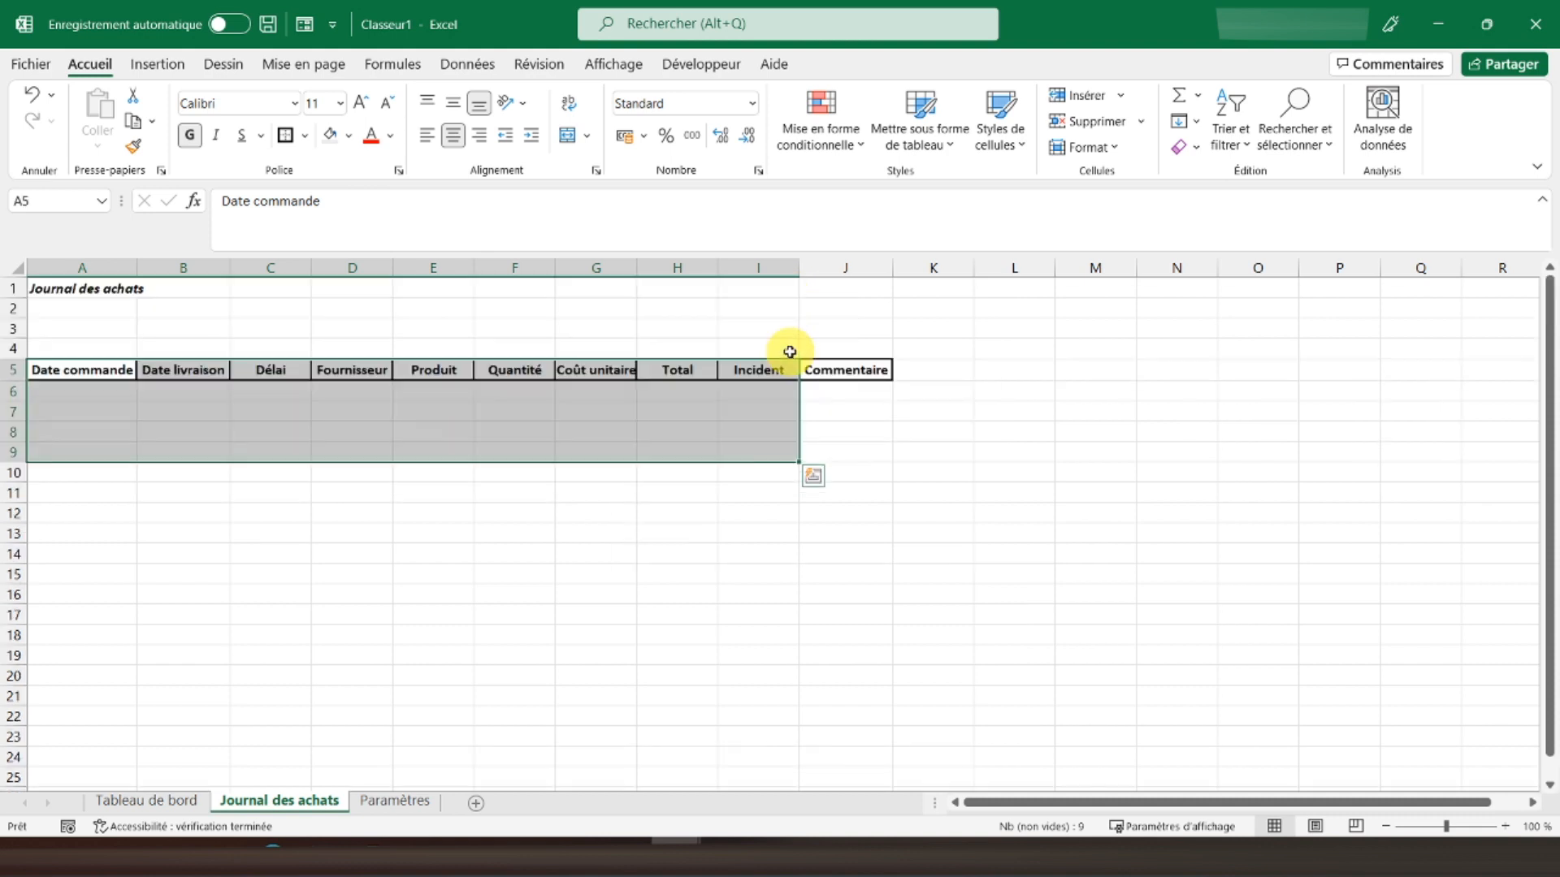
pyautogui.moveTo(52, 394); pyautogui.dragTo(835, 604)
pyautogui.scroll(11, 835, 604)
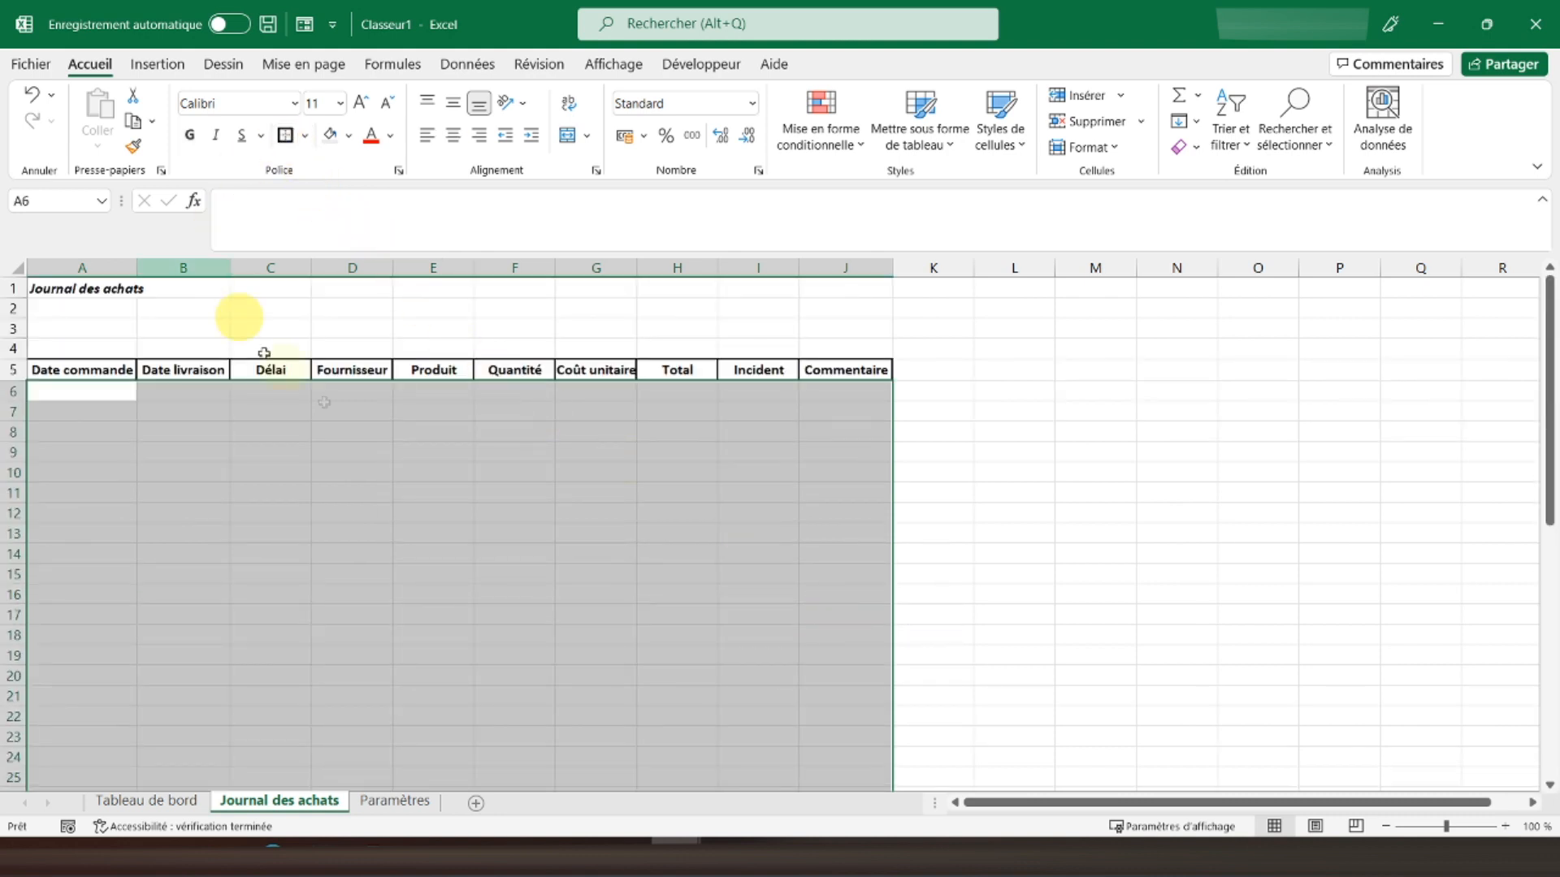
pyautogui.click(304, 135)
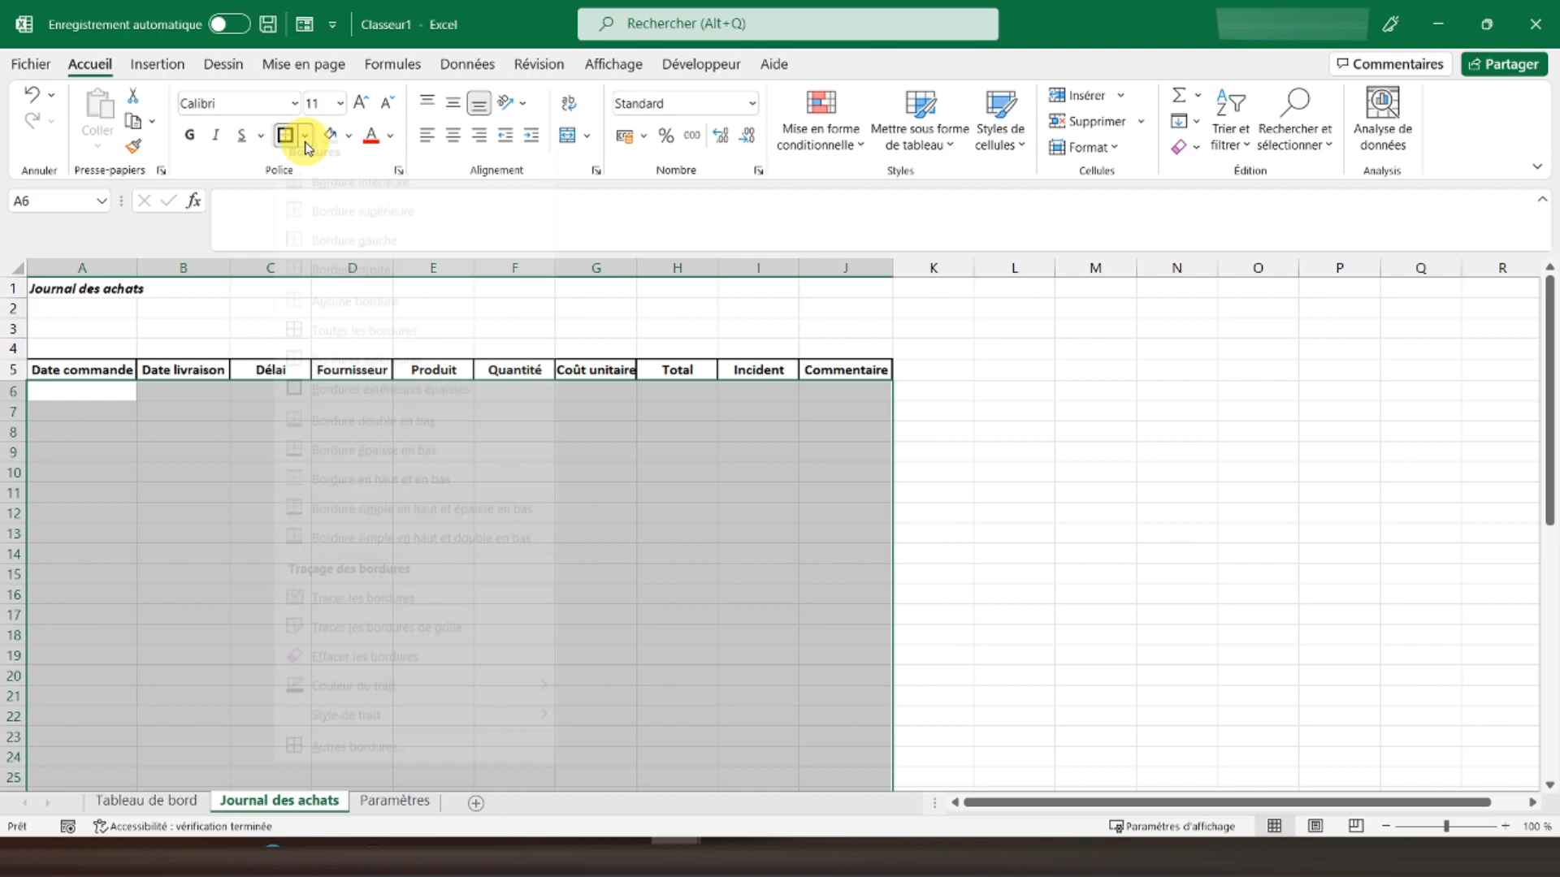
pyautogui.click(358, 757)
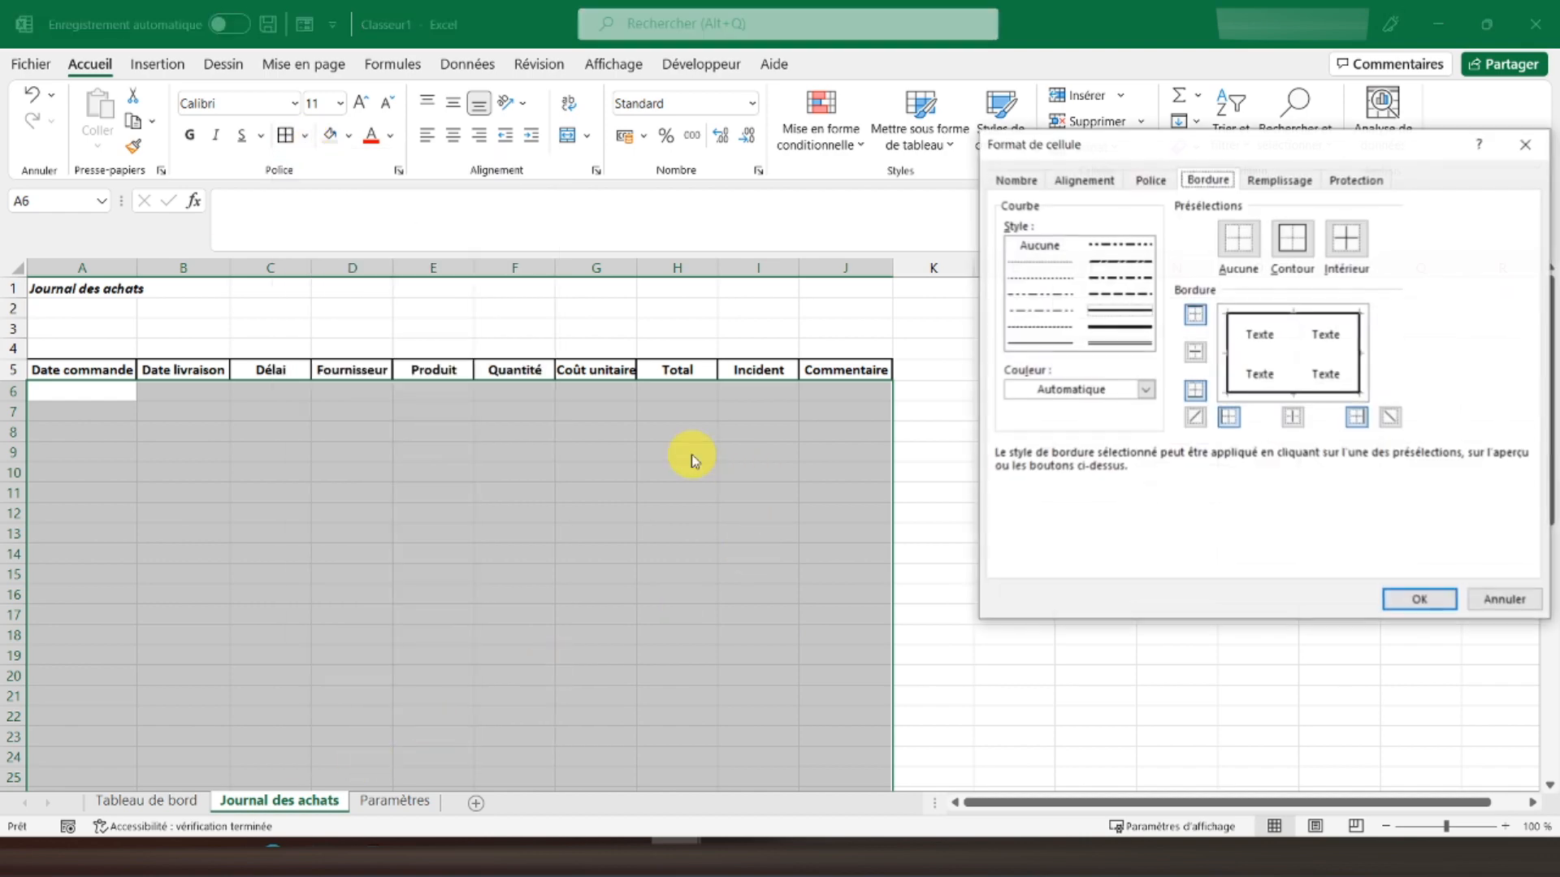
pyautogui.click(1039, 264)
pyautogui.click(1241, 355)
pyautogui.click(1292, 341)
pyautogui.click(1415, 598)
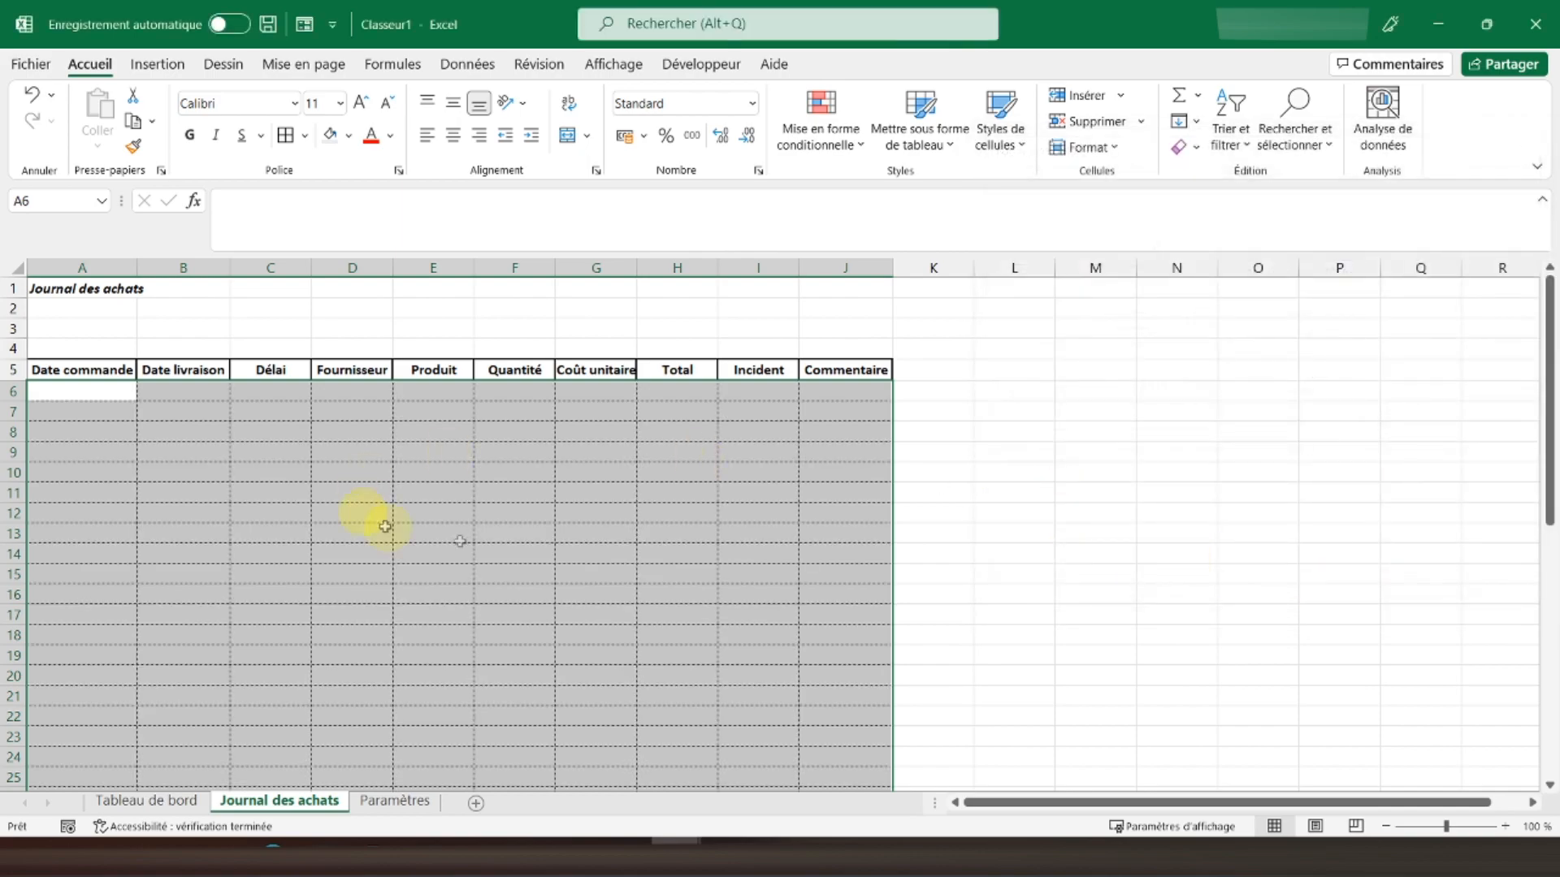
# Fill the Date commande and Date livraison cells A6:B50 with light green
pyautogui.click(84, 415)
pyautogui.moveTo(85, 395); pyautogui.dragTo(182, 770)
pyautogui.scroll(8, 237, 533)
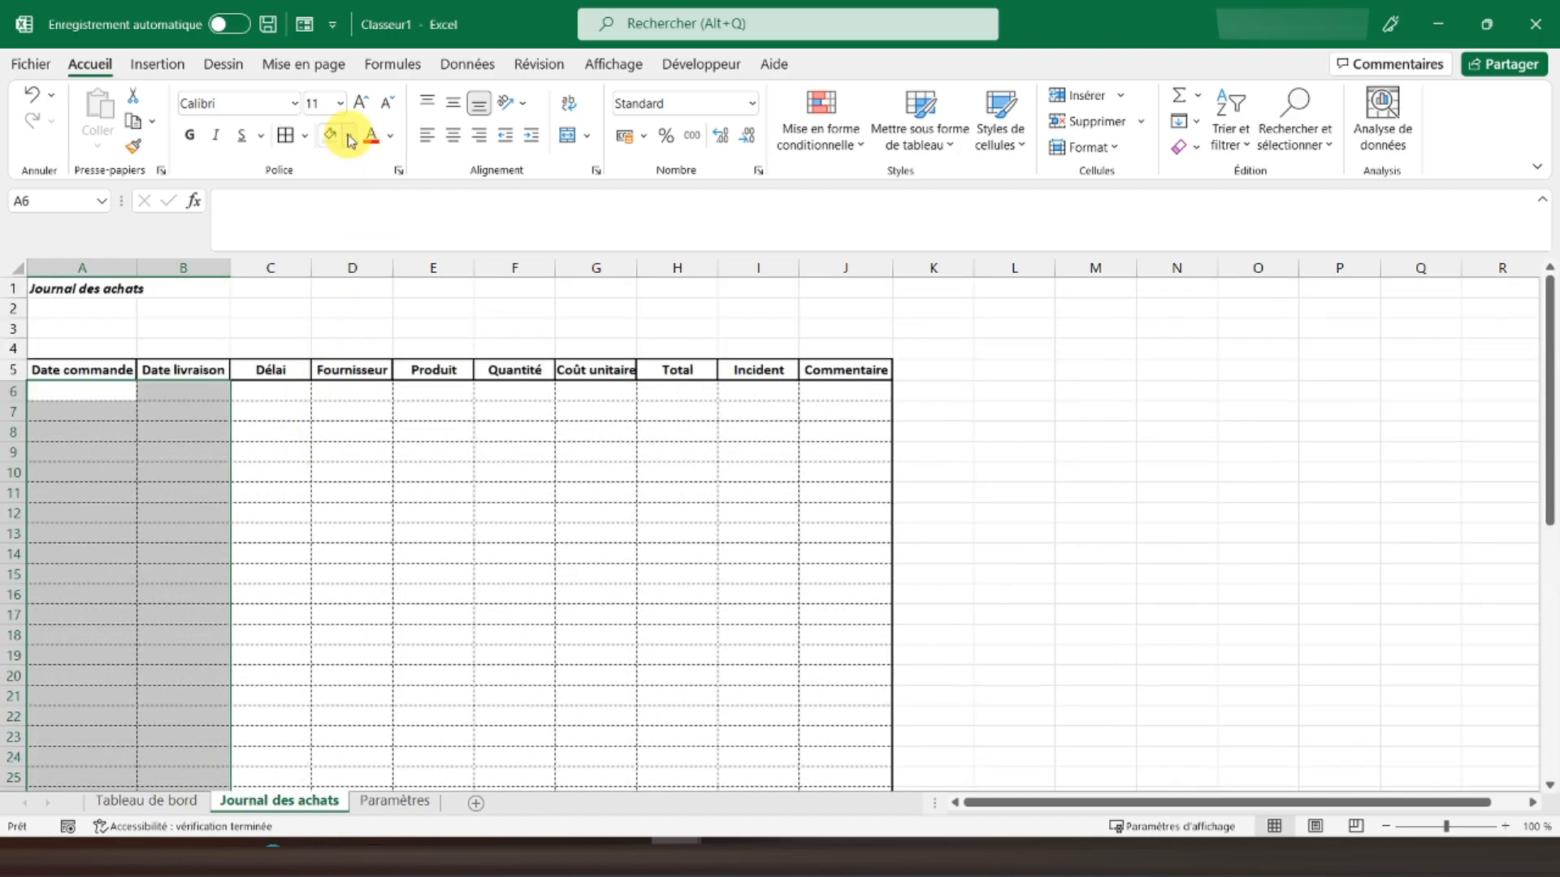
pyautogui.click(351, 138)
pyautogui.click(473, 213)
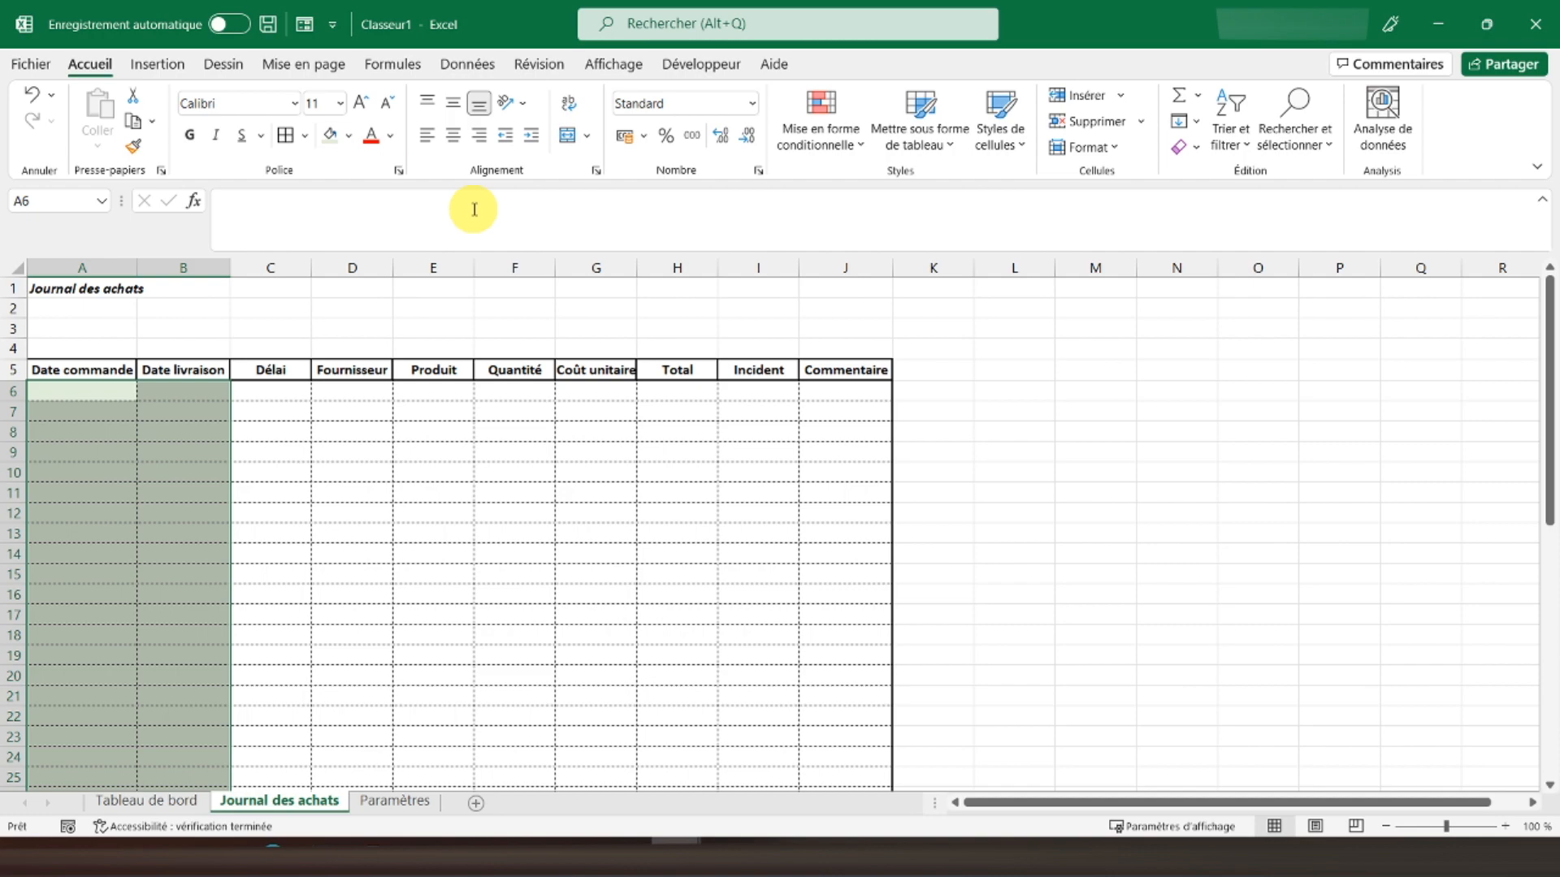
# Fill the Délai cells C6:C50 and the Total cells H6:H50 with light grey
pyautogui.moveTo(282, 393); pyautogui.dragTo(261, 752)
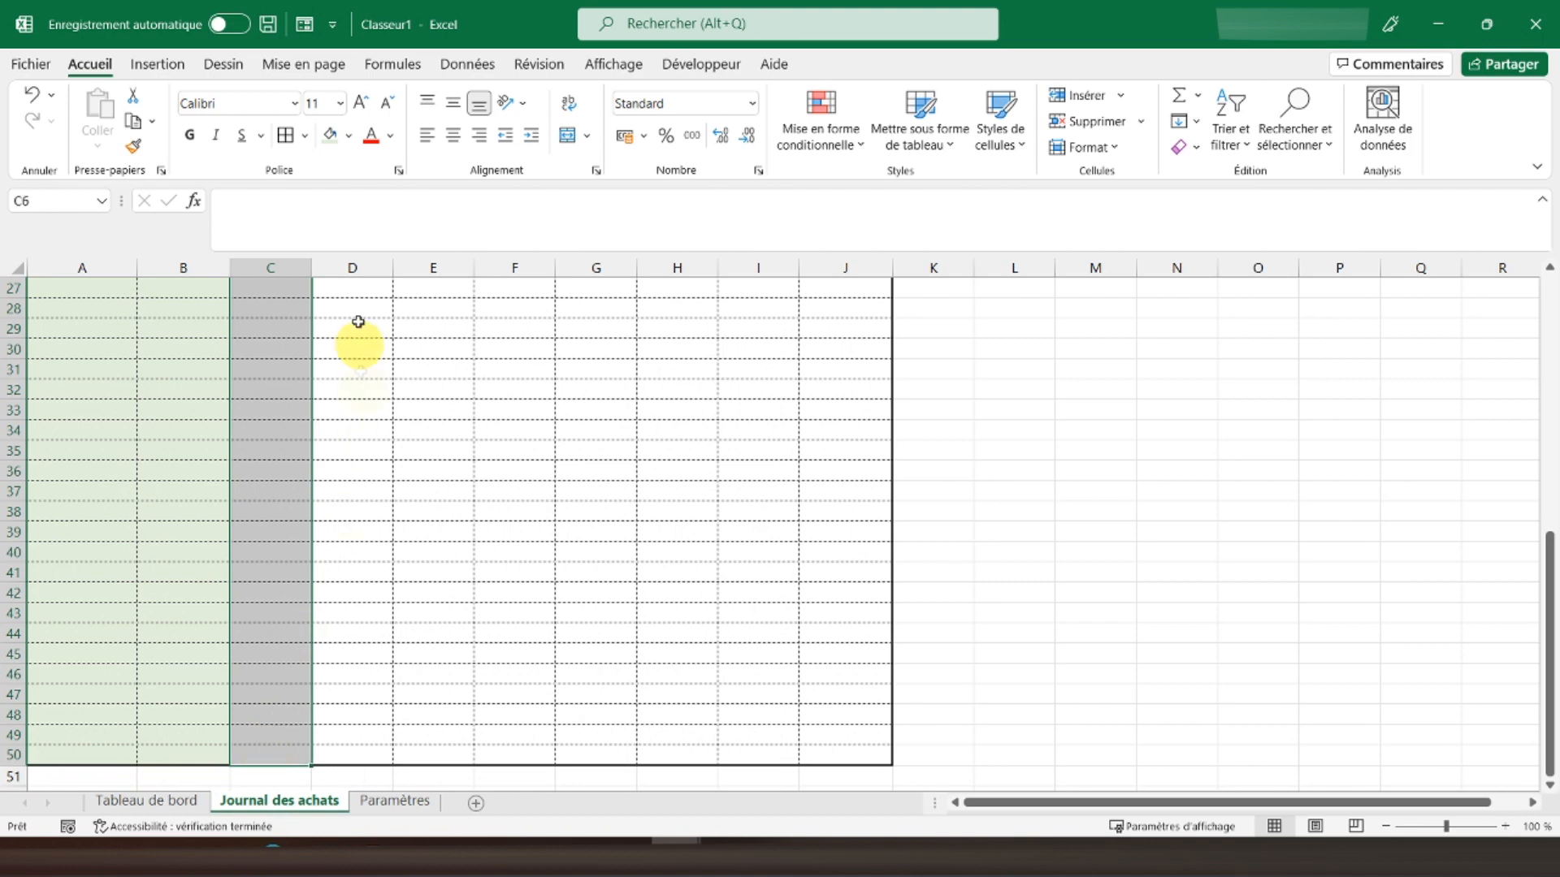
pyautogui.click(348, 136)
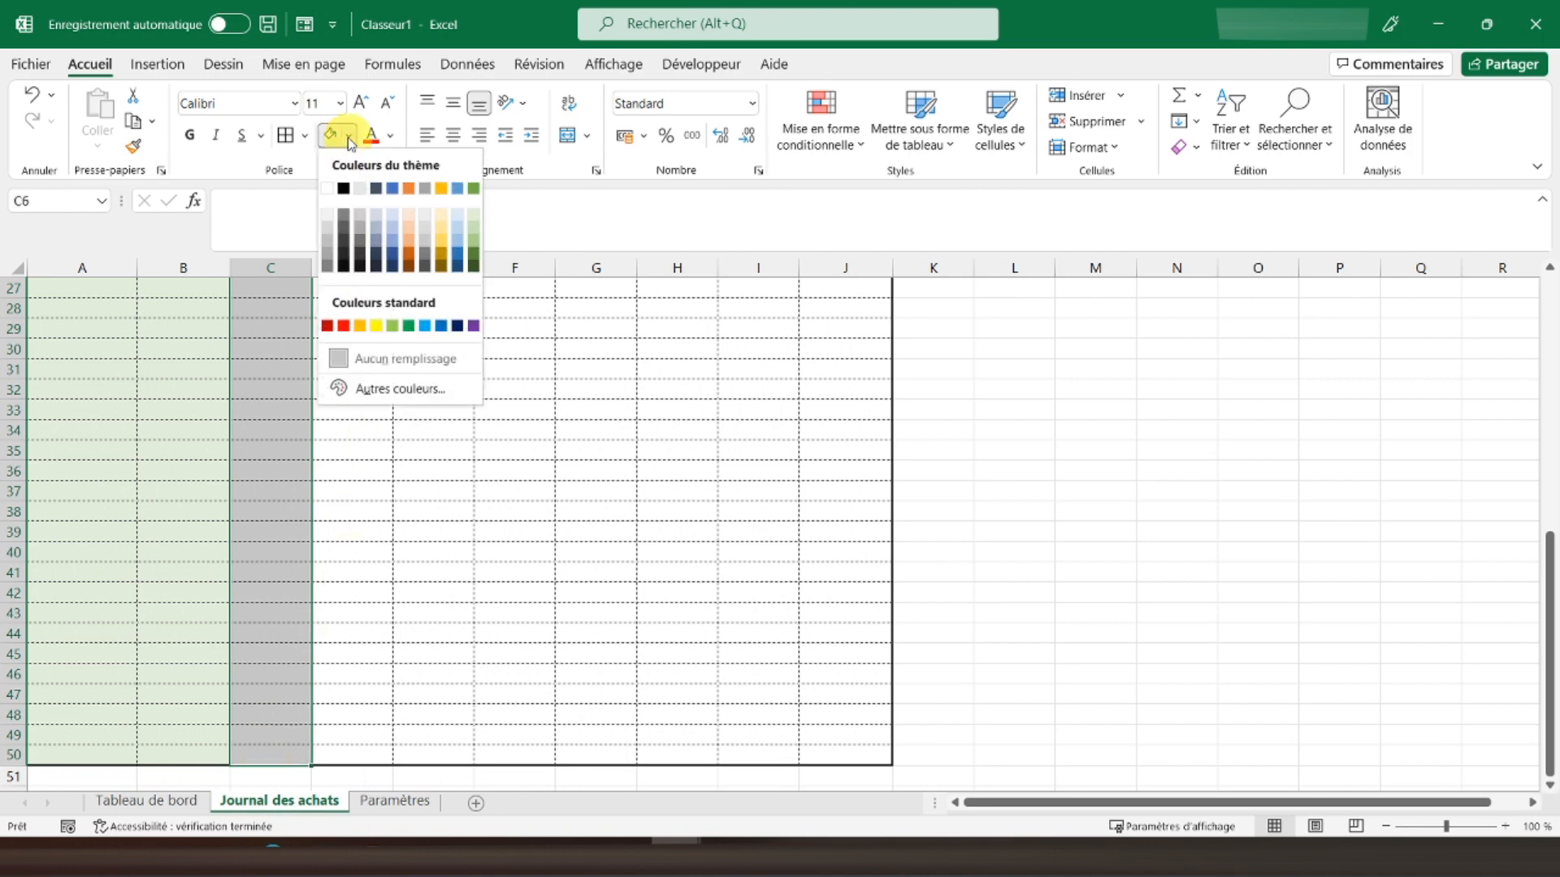
pyautogui.click(421, 213)
pyautogui.scroll(2, 523, 407)
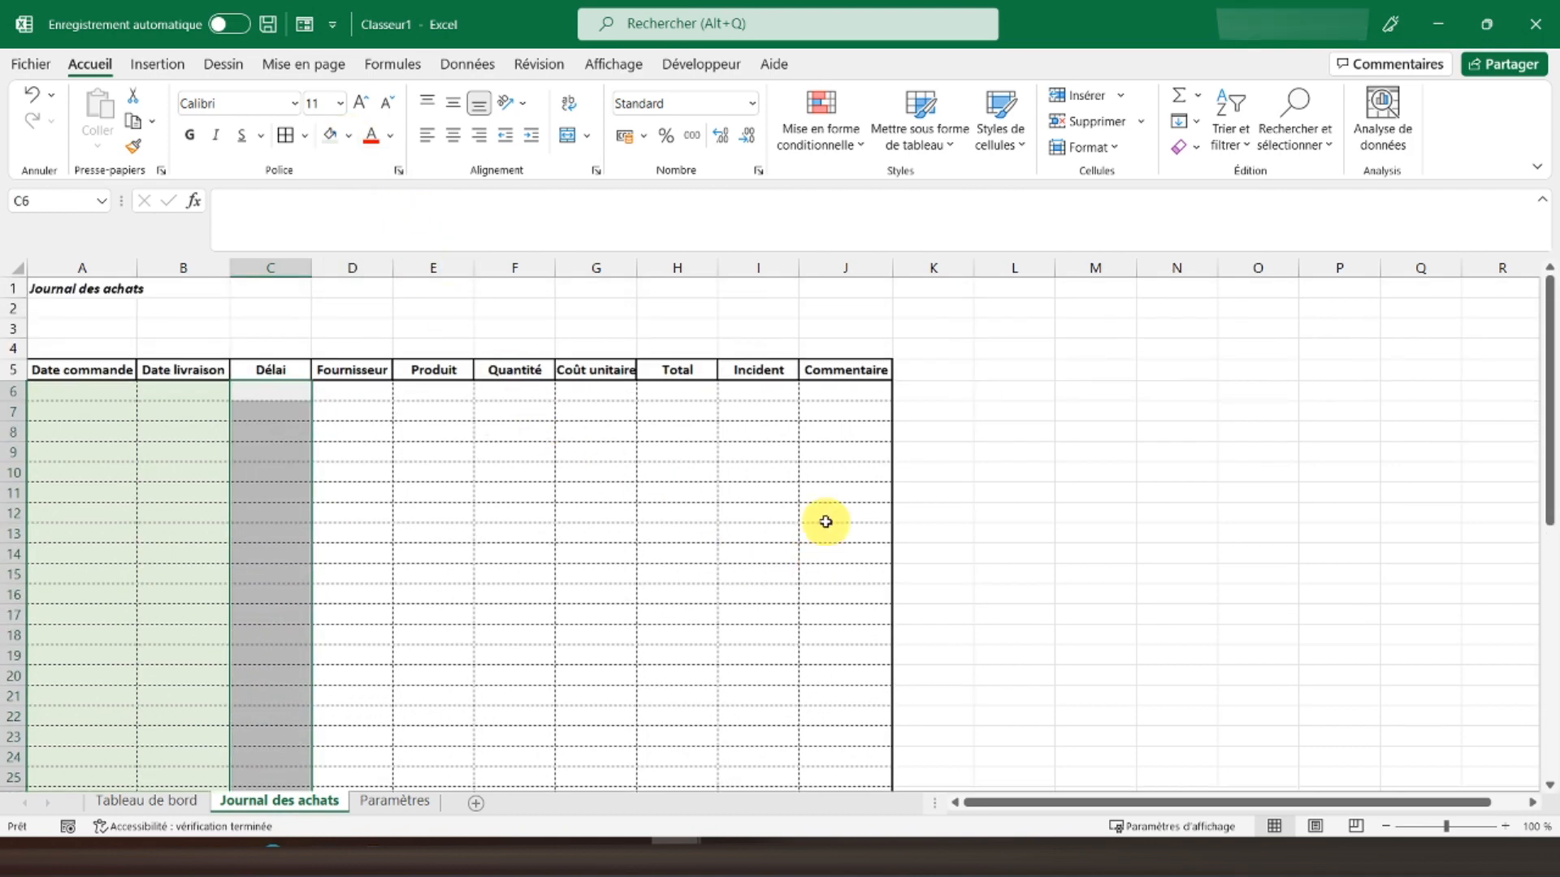
pyautogui.click(683, 392)
pyautogui.moveTo(684, 392); pyautogui.dragTo(682, 747)
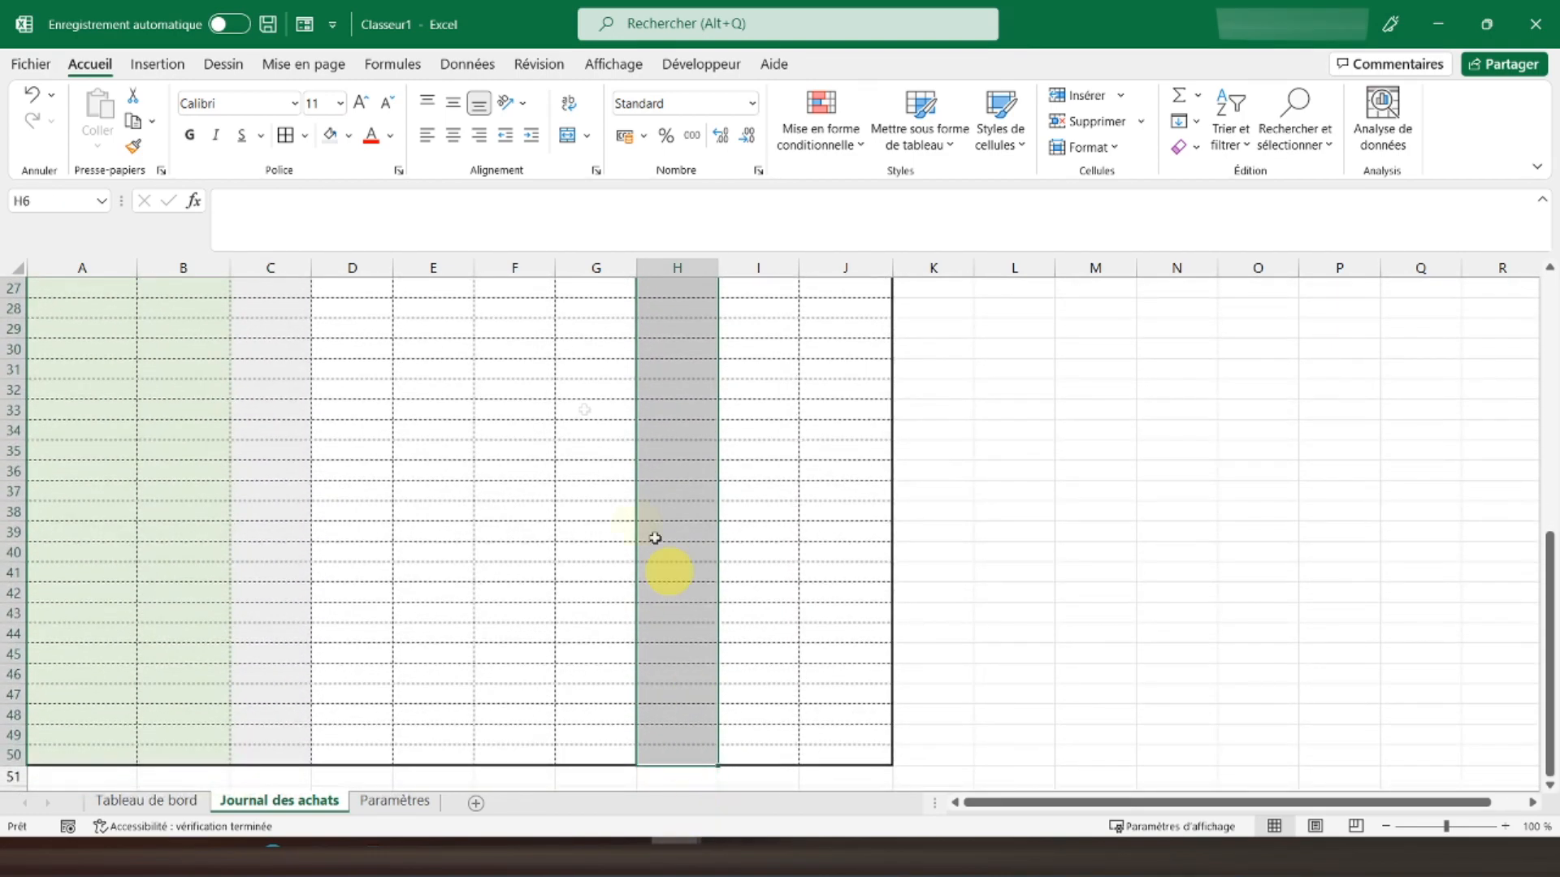
pyautogui.scroll(9, 894, 612)
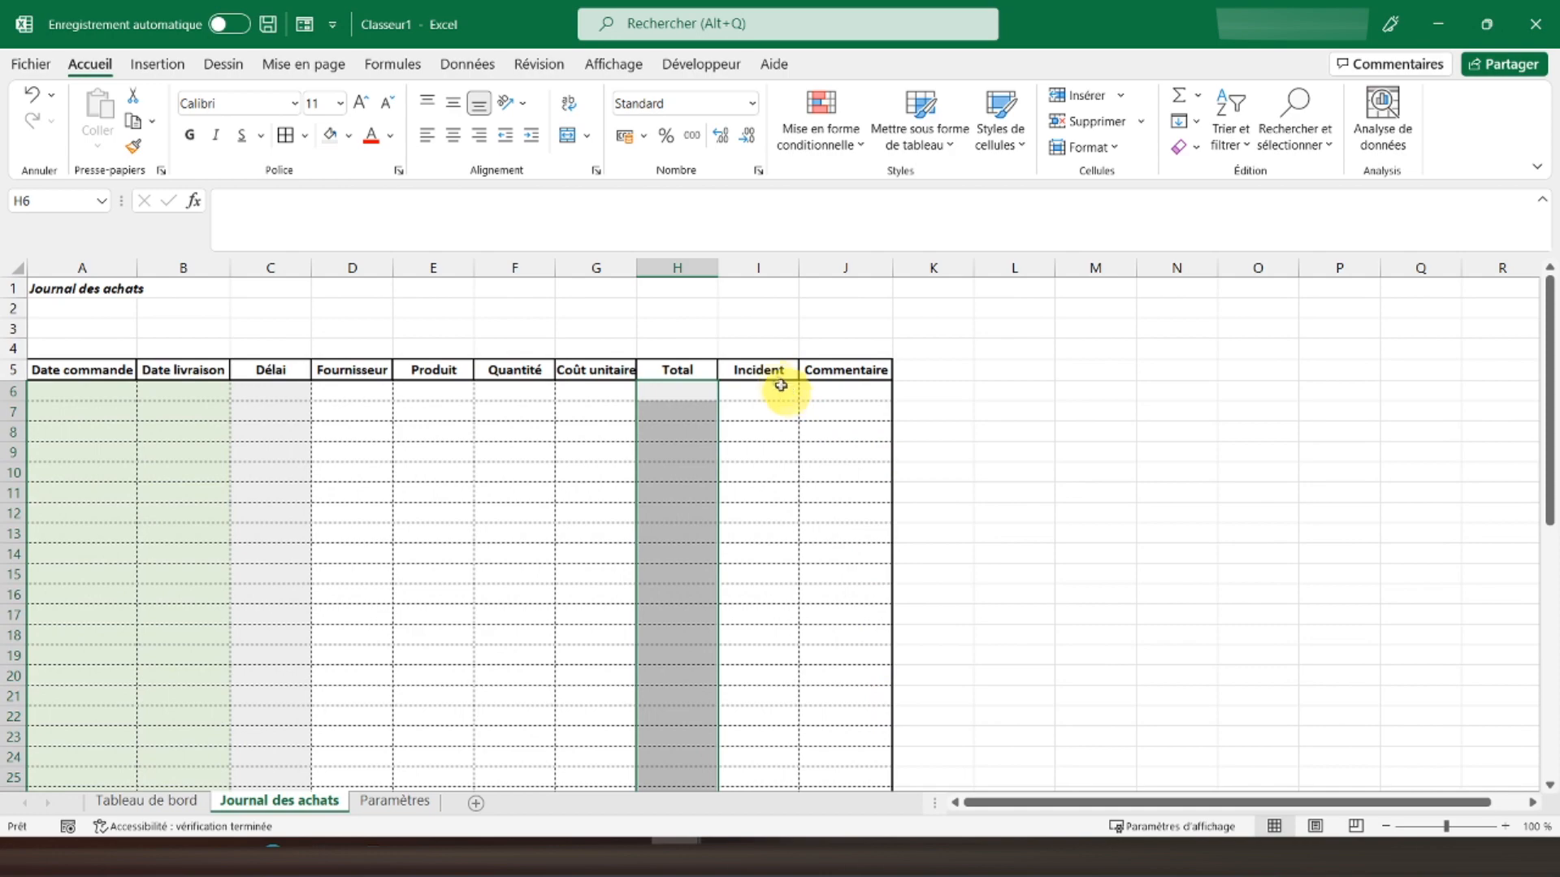
# Fill the remaining entry cells D6:G50 and I6:J50 with the same light green as the date columns
pyautogui.moveTo(332, 386); pyautogui.dragTo(602, 762)
pyautogui.moveTo(750, 757); pyautogui.dragTo(832, 383)
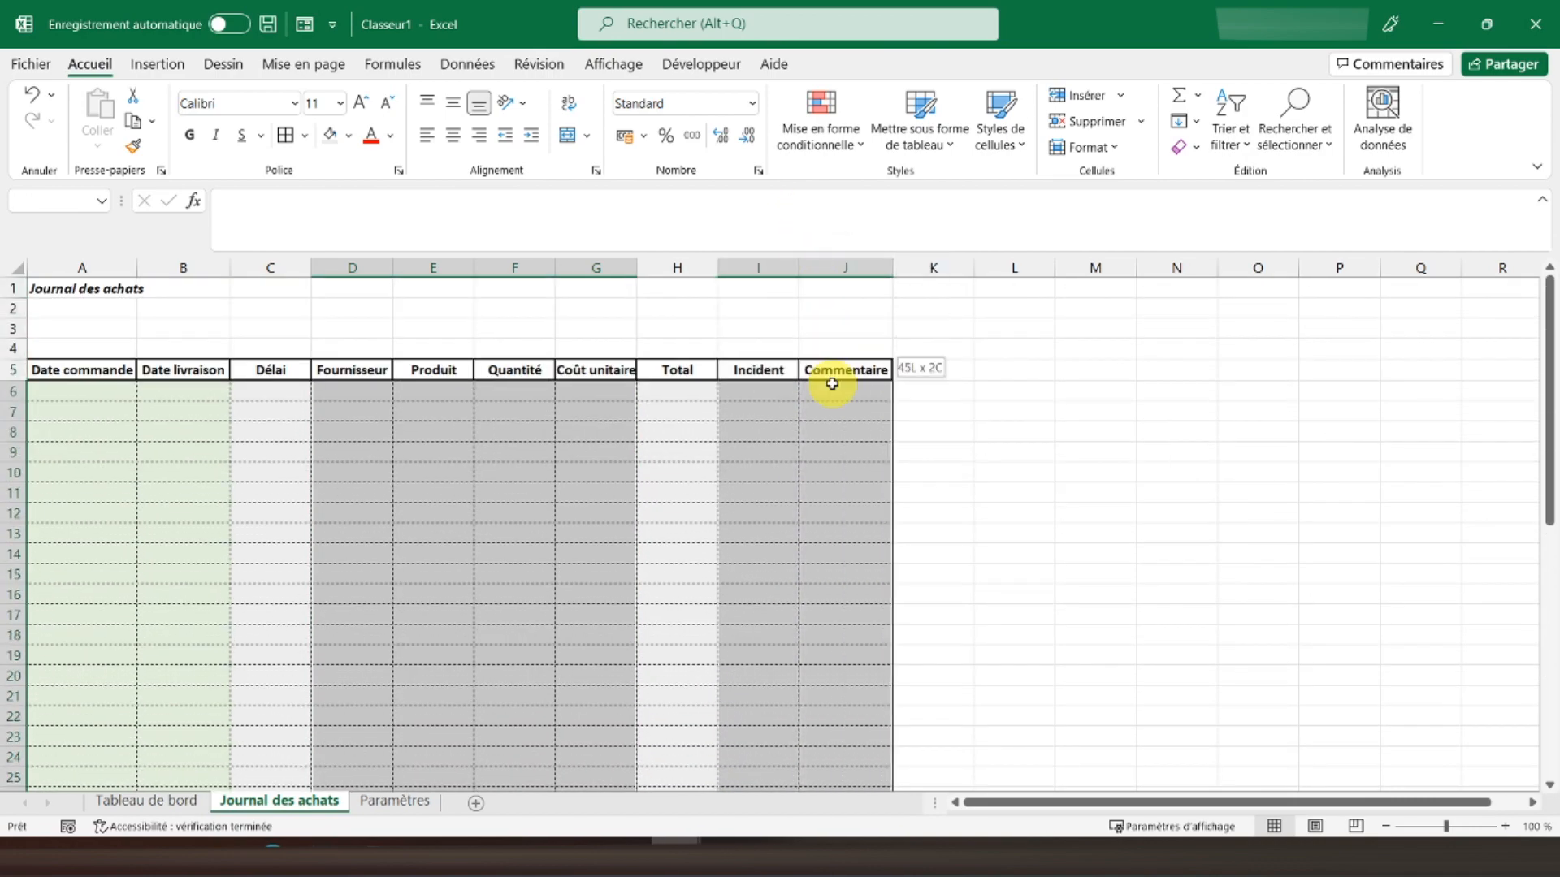
pyautogui.click(349, 138)
pyautogui.click(478, 220)
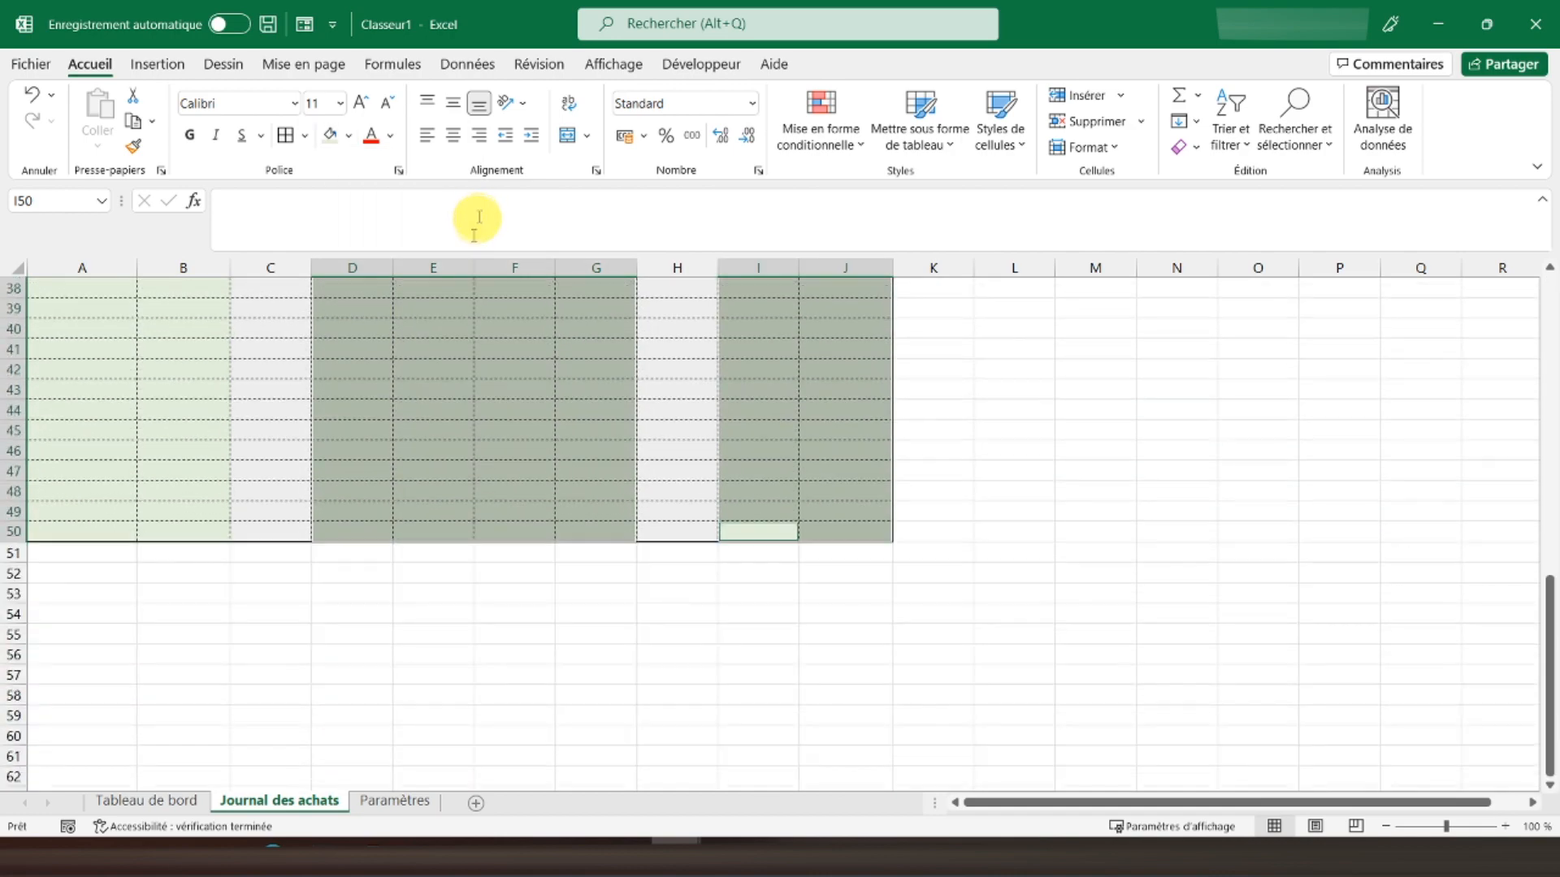
pyautogui.scroll(12, 658, 533)
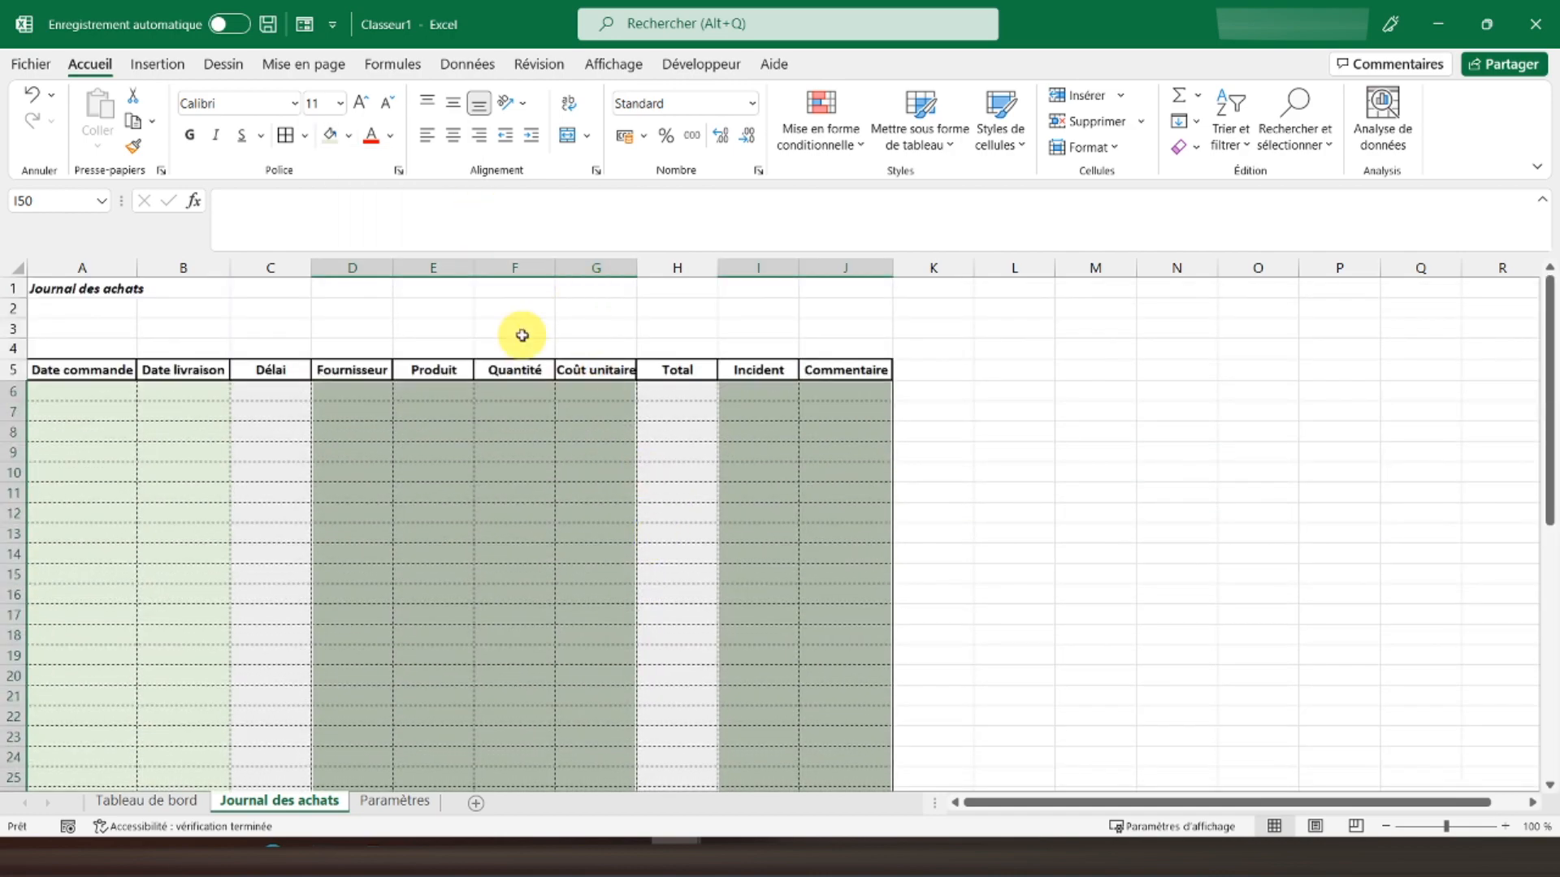
# AutoFit the Coût unitaire column and apply the Comptabilité number format to columns G and H
pyautogui.doubleClick(633, 266)
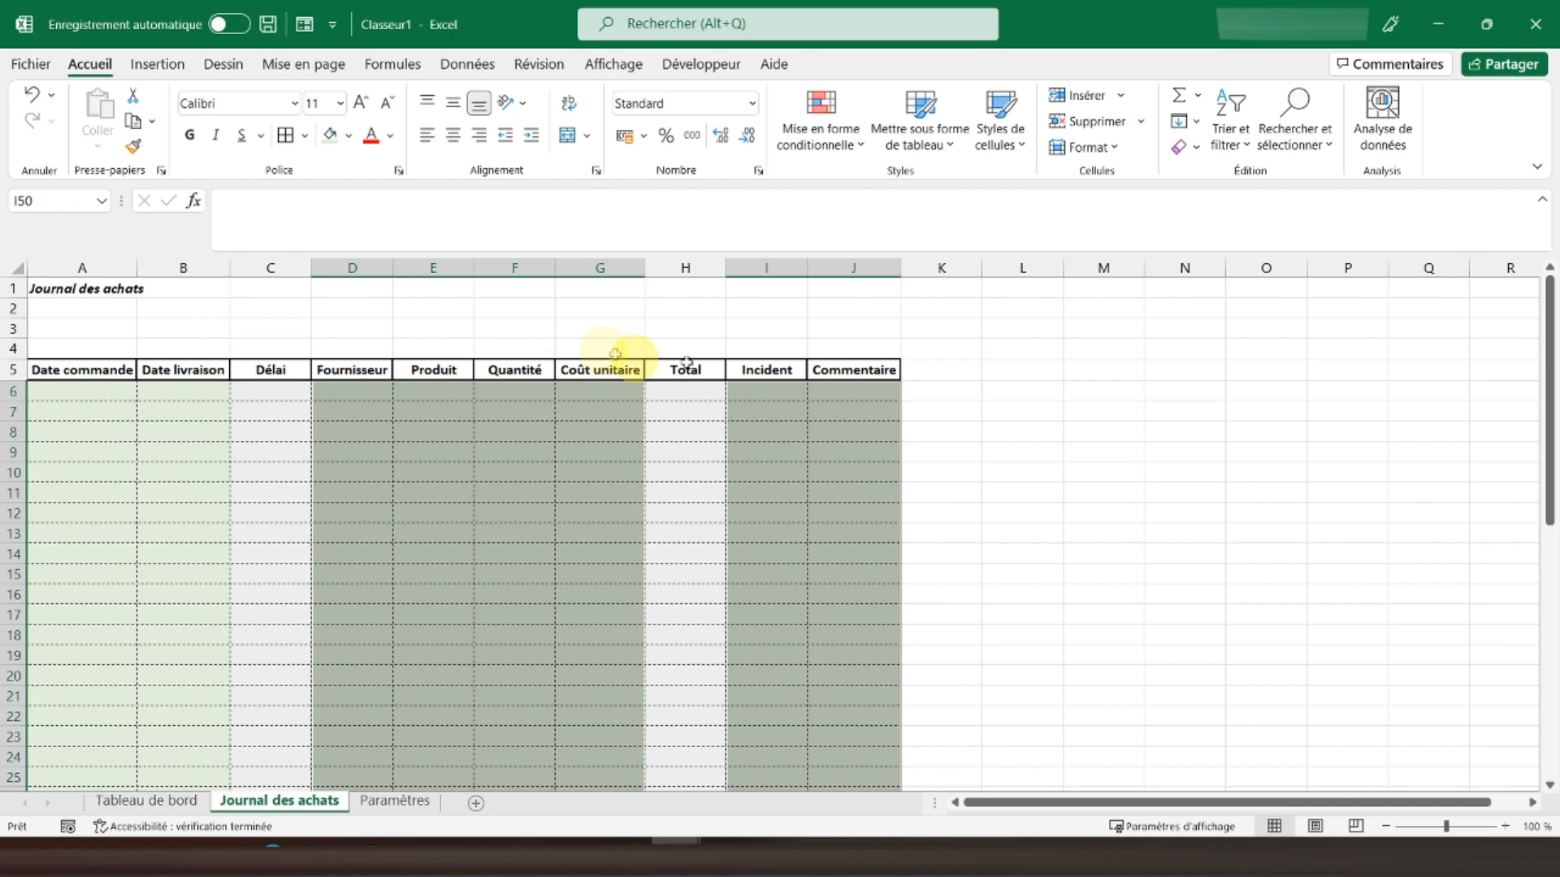
pyautogui.click(785, 391)
pyautogui.moveTo(662, 266); pyautogui.dragTo(601, 264)
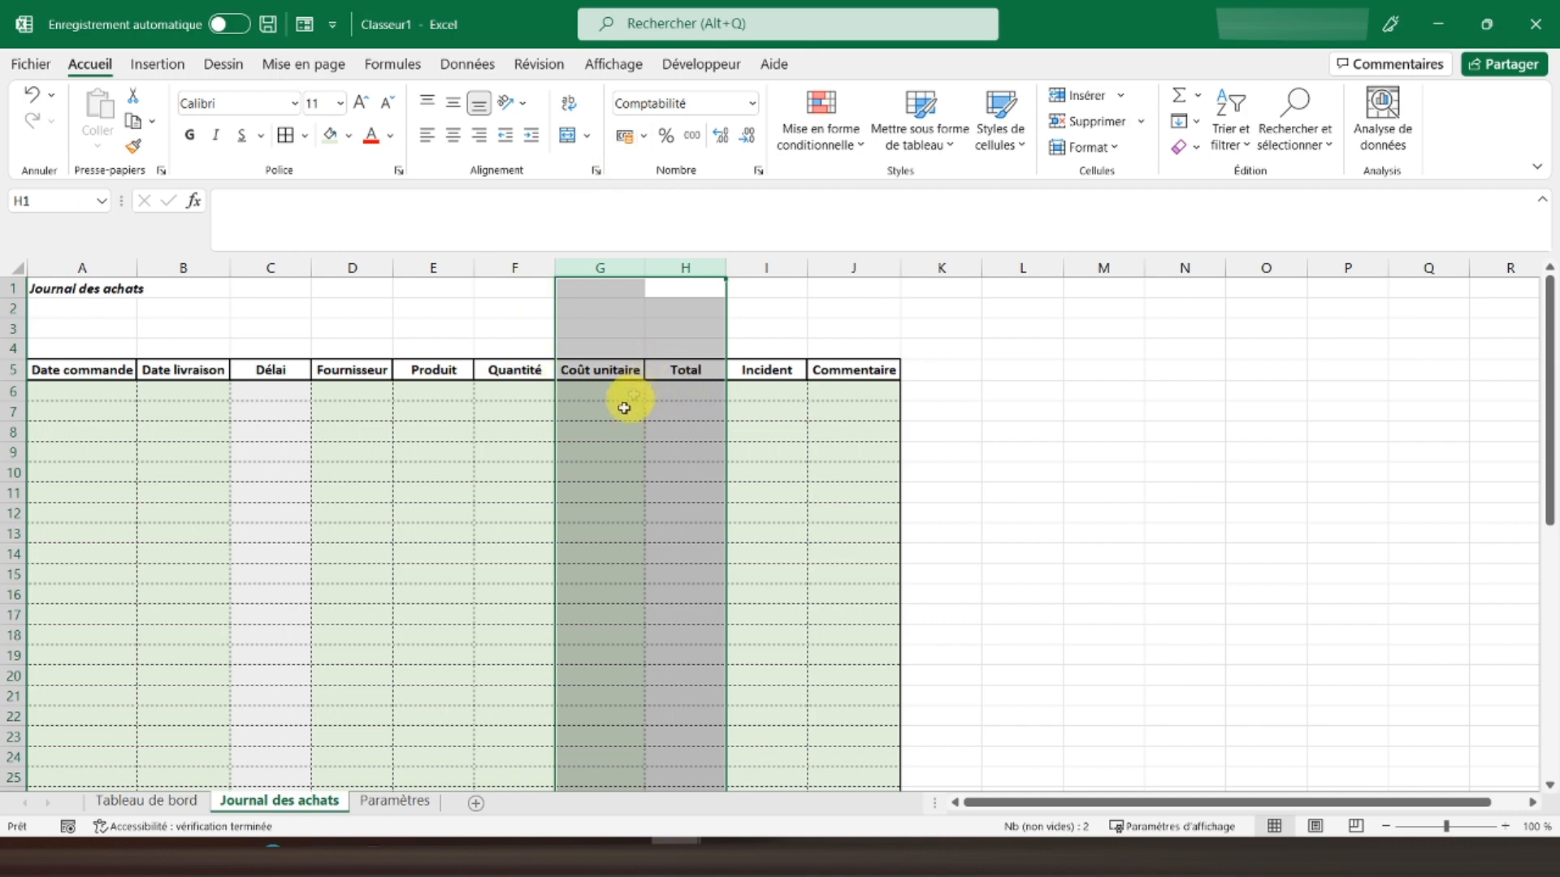
# Centre the contents of columns A to G both horizontally and vertically
pyautogui.click(436, 396)
pyautogui.click(441, 268)
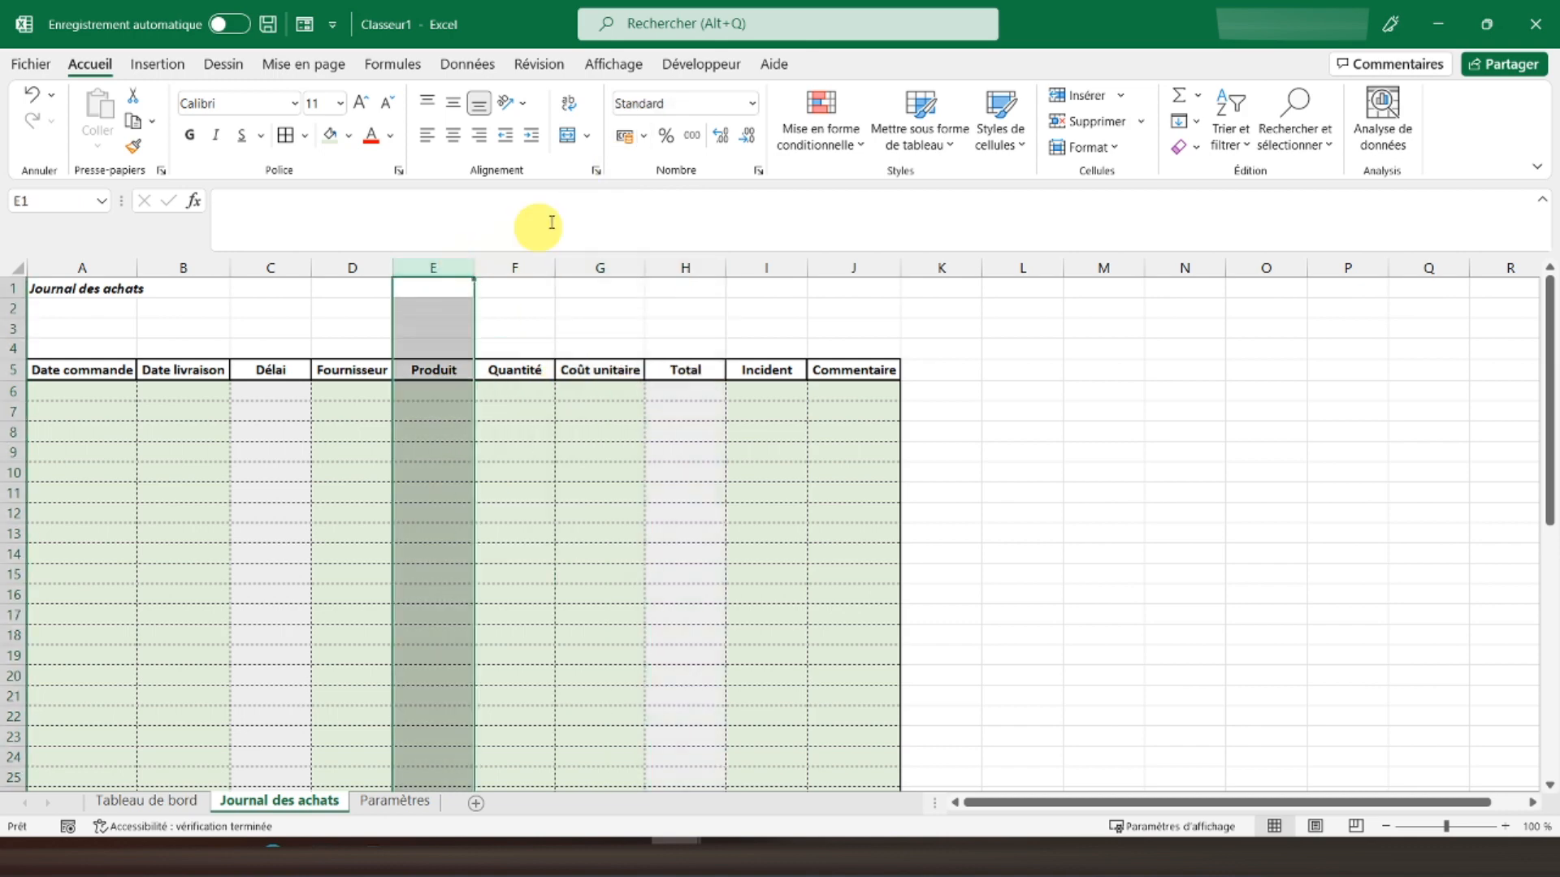
pyautogui.click(452, 138)
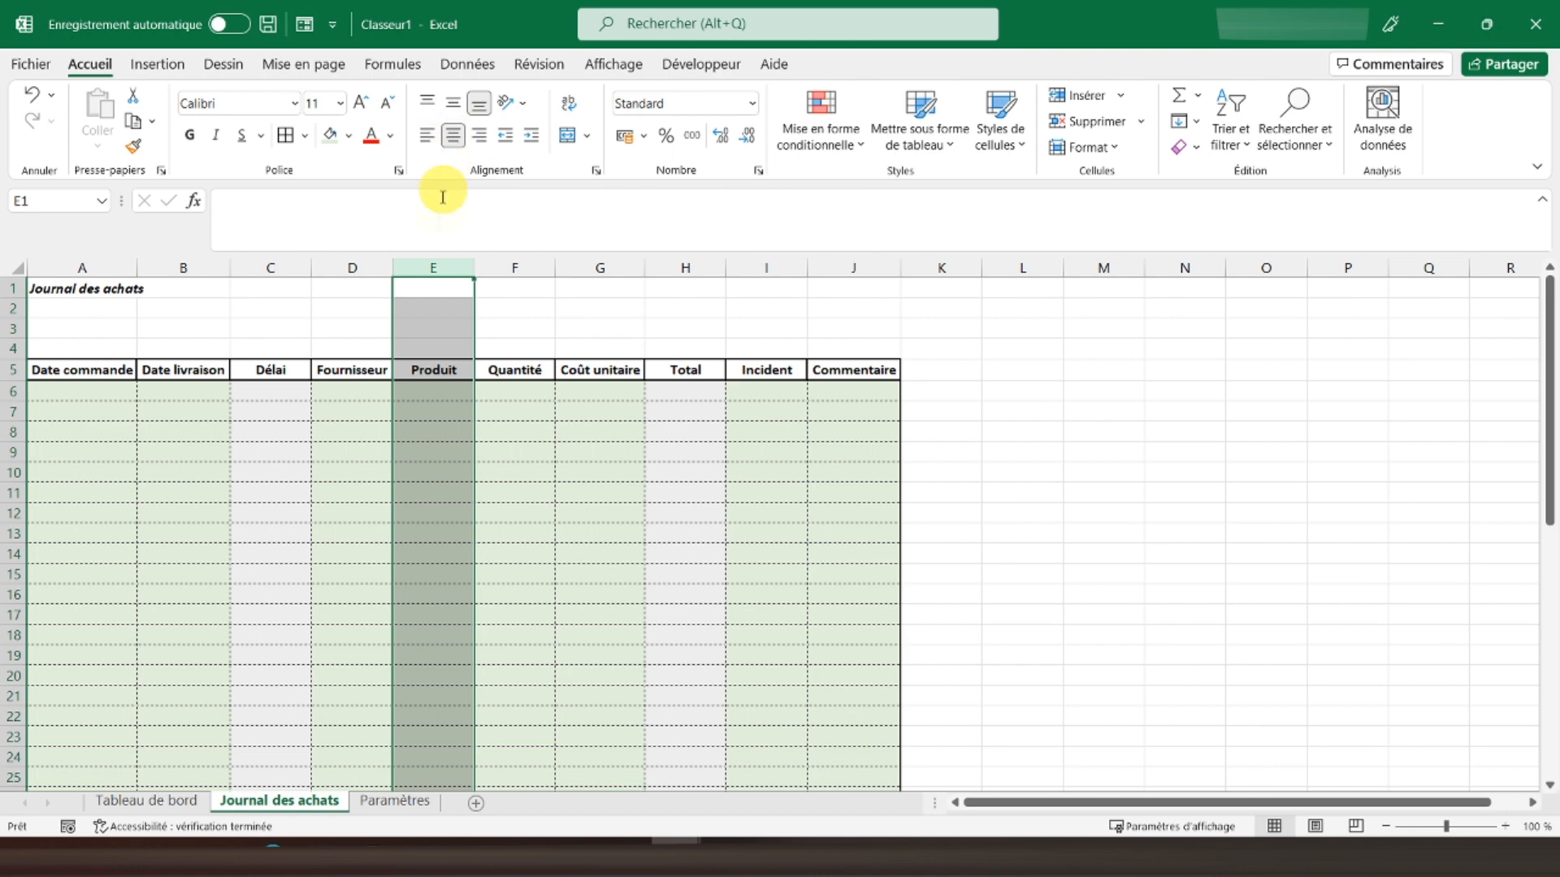
pyautogui.moveTo(200, 266); pyautogui.dragTo(627, 302)
pyautogui.click(454, 141)
pyautogui.click(453, 109)
pyautogui.click(98, 274)
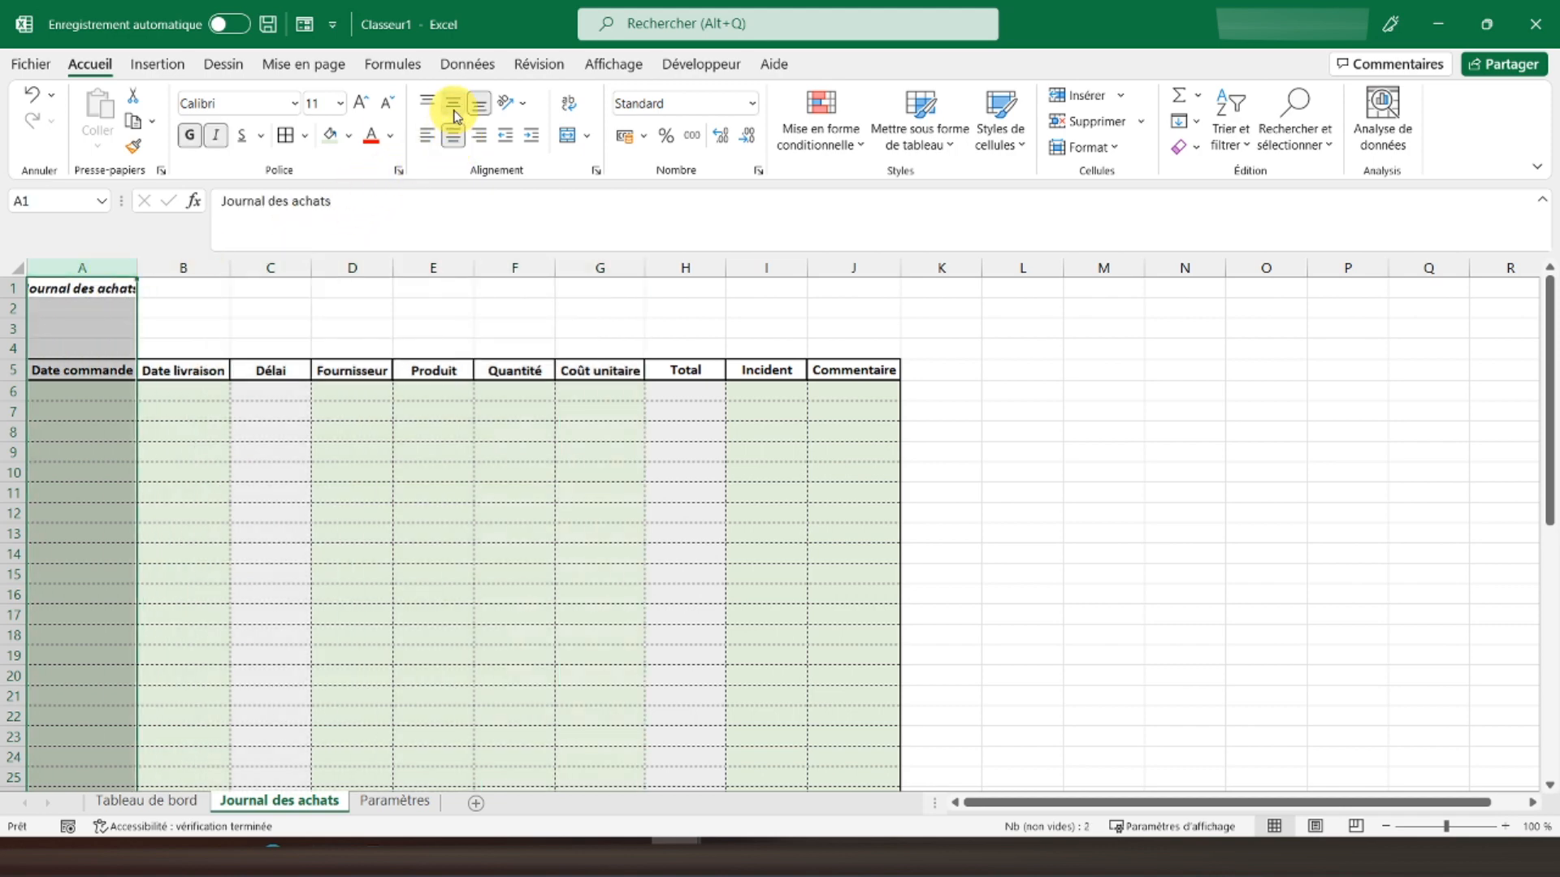
# Align the sheet title in A1 to the left
pyautogui.click(105, 288)
pyautogui.click(423, 140)
pyautogui.click(88, 390)
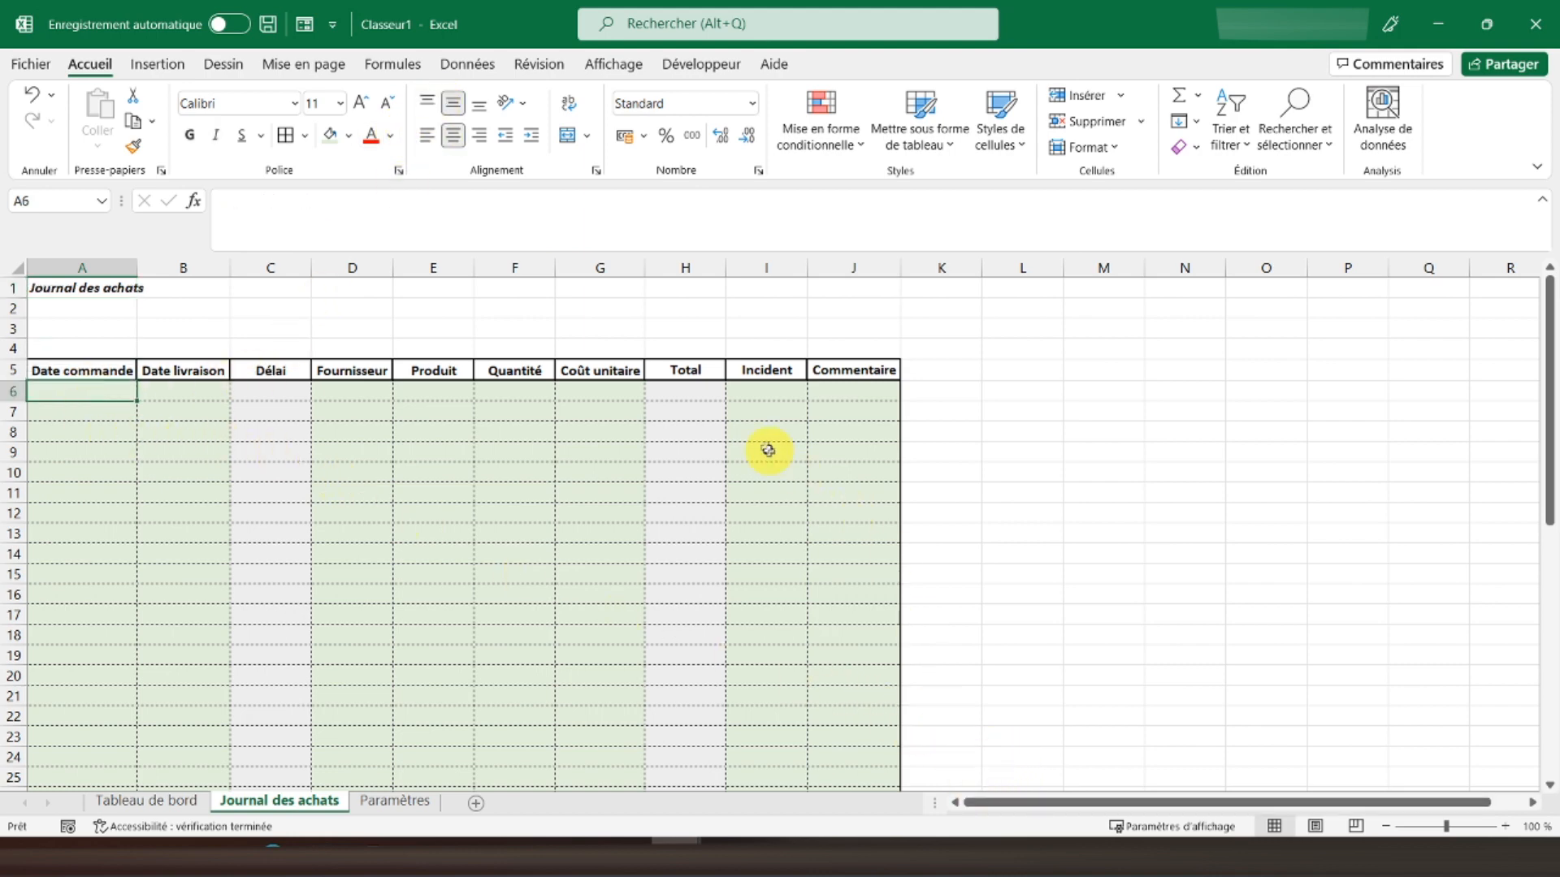
# Try the value 1 in the Coût unitaire cell G6 and clear it
pyautogui.click(604, 397)
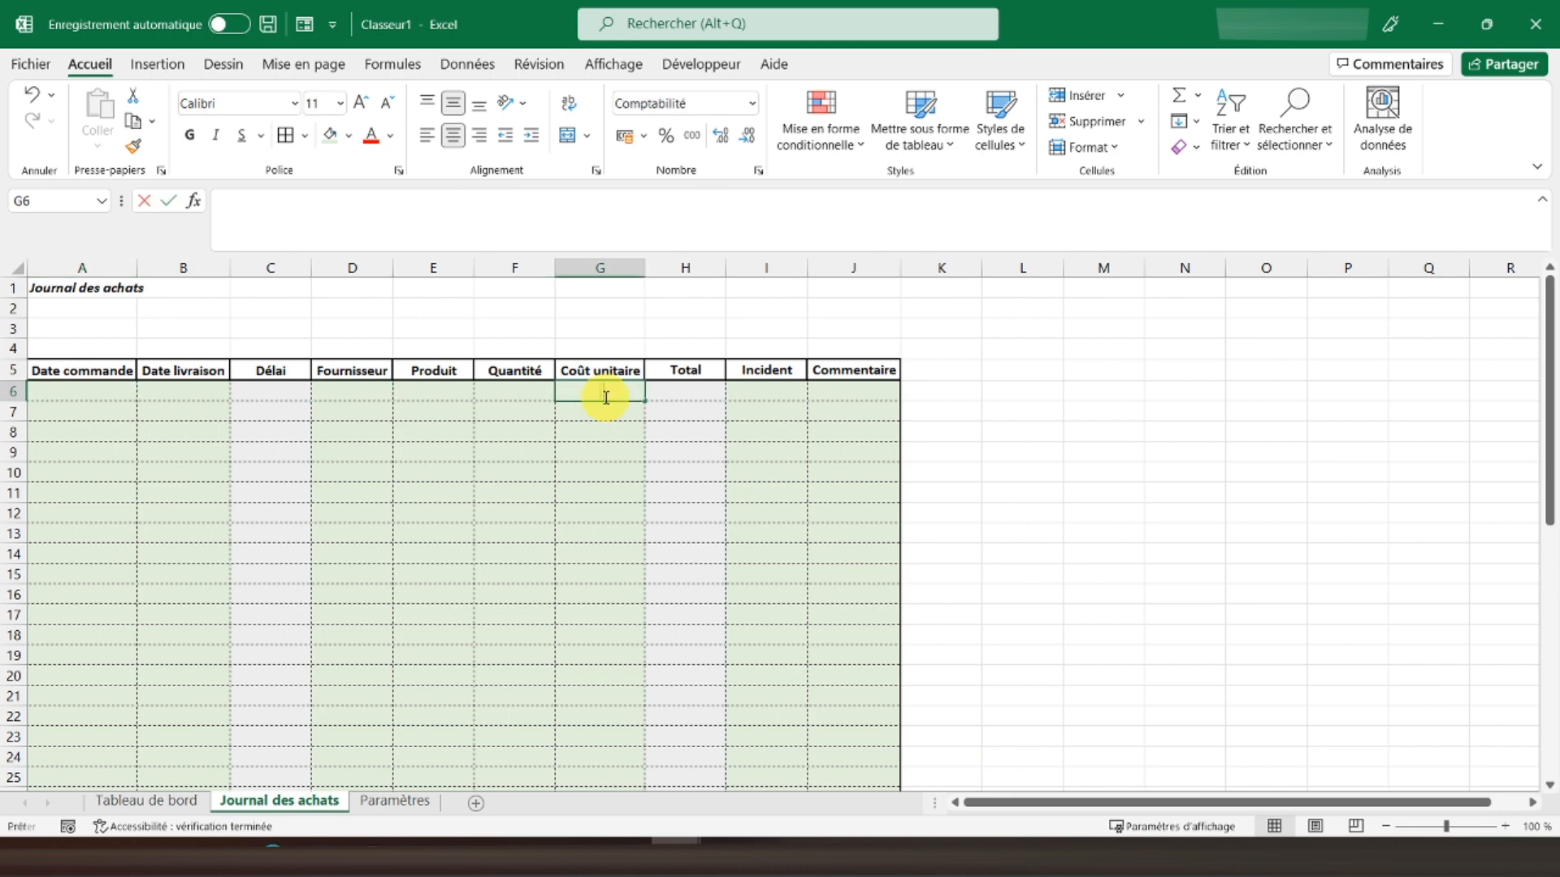
pyautogui.write('1')
pyautogui.press('Return')
pyautogui.click(604, 397)
# Apply horizontal centring to the whole Coût unitaire and Total columns
pyautogui.moveTo(600, 268); pyautogui.dragTo(686, 268)
pyautogui.click(459, 144)
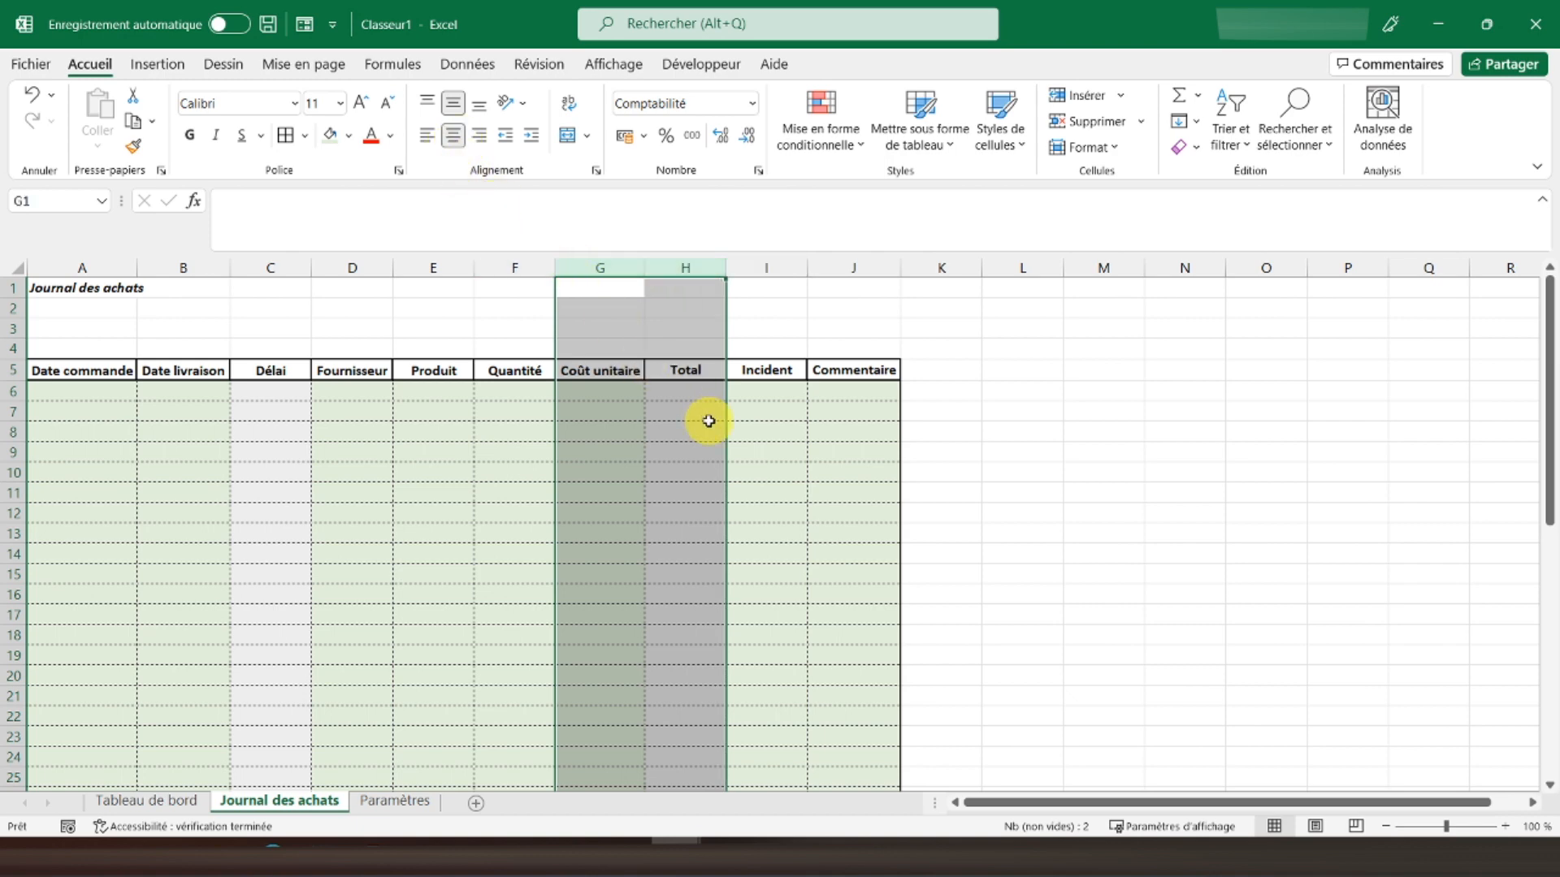
pyautogui.click(700, 438)
# Add a list data validation with the choices OUI and NON to the Incident cells I6:I50, and check its dropdown
pyautogui.click(754, 393)
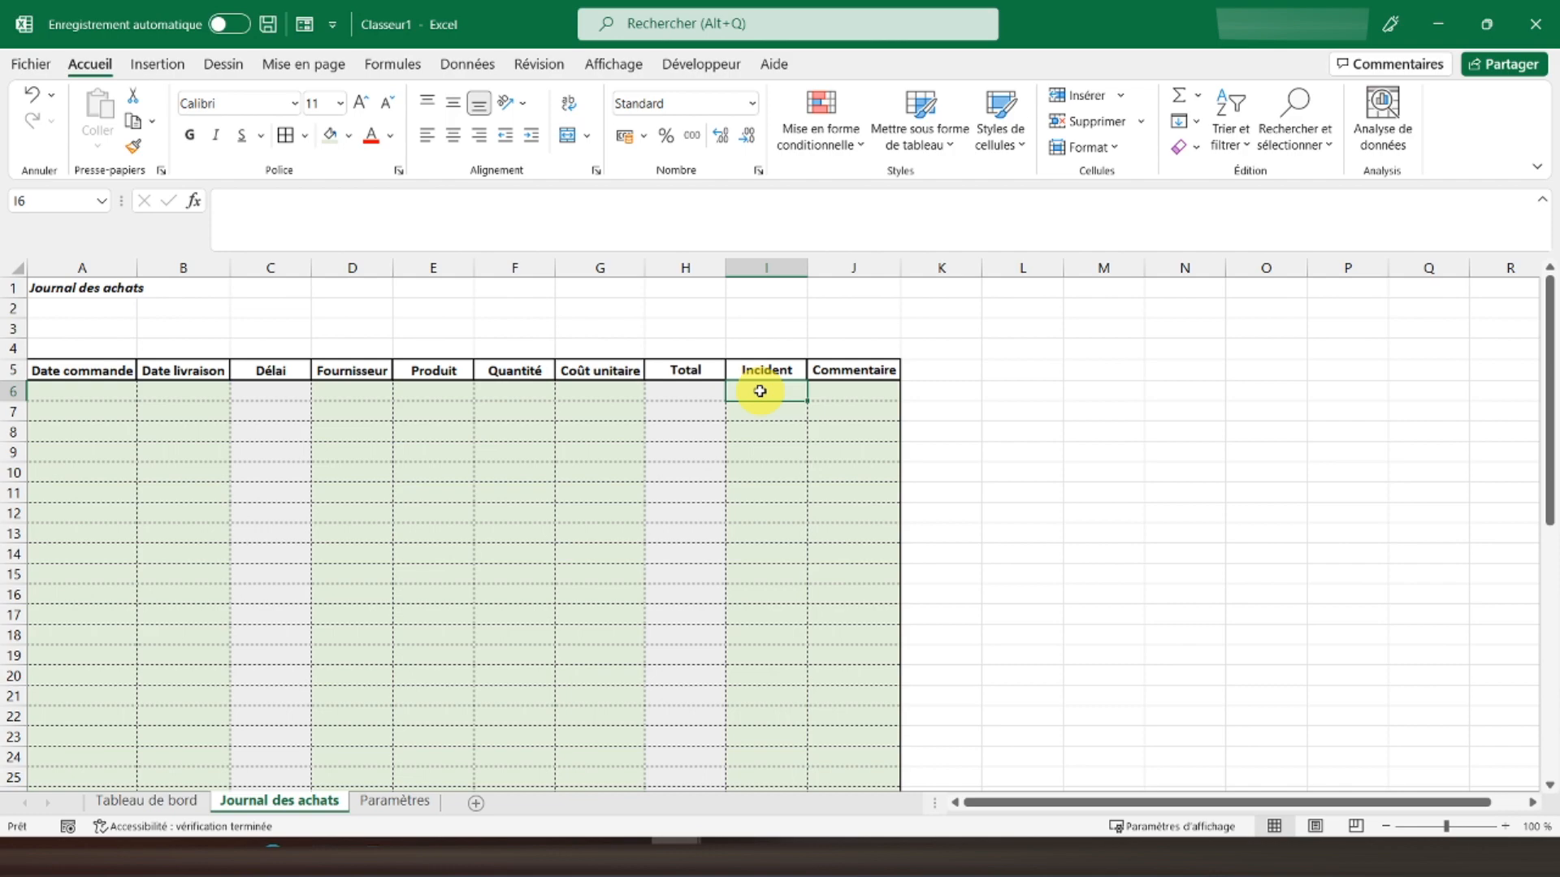
pyautogui.moveTo(759, 391); pyautogui.dragTo(770, 748)
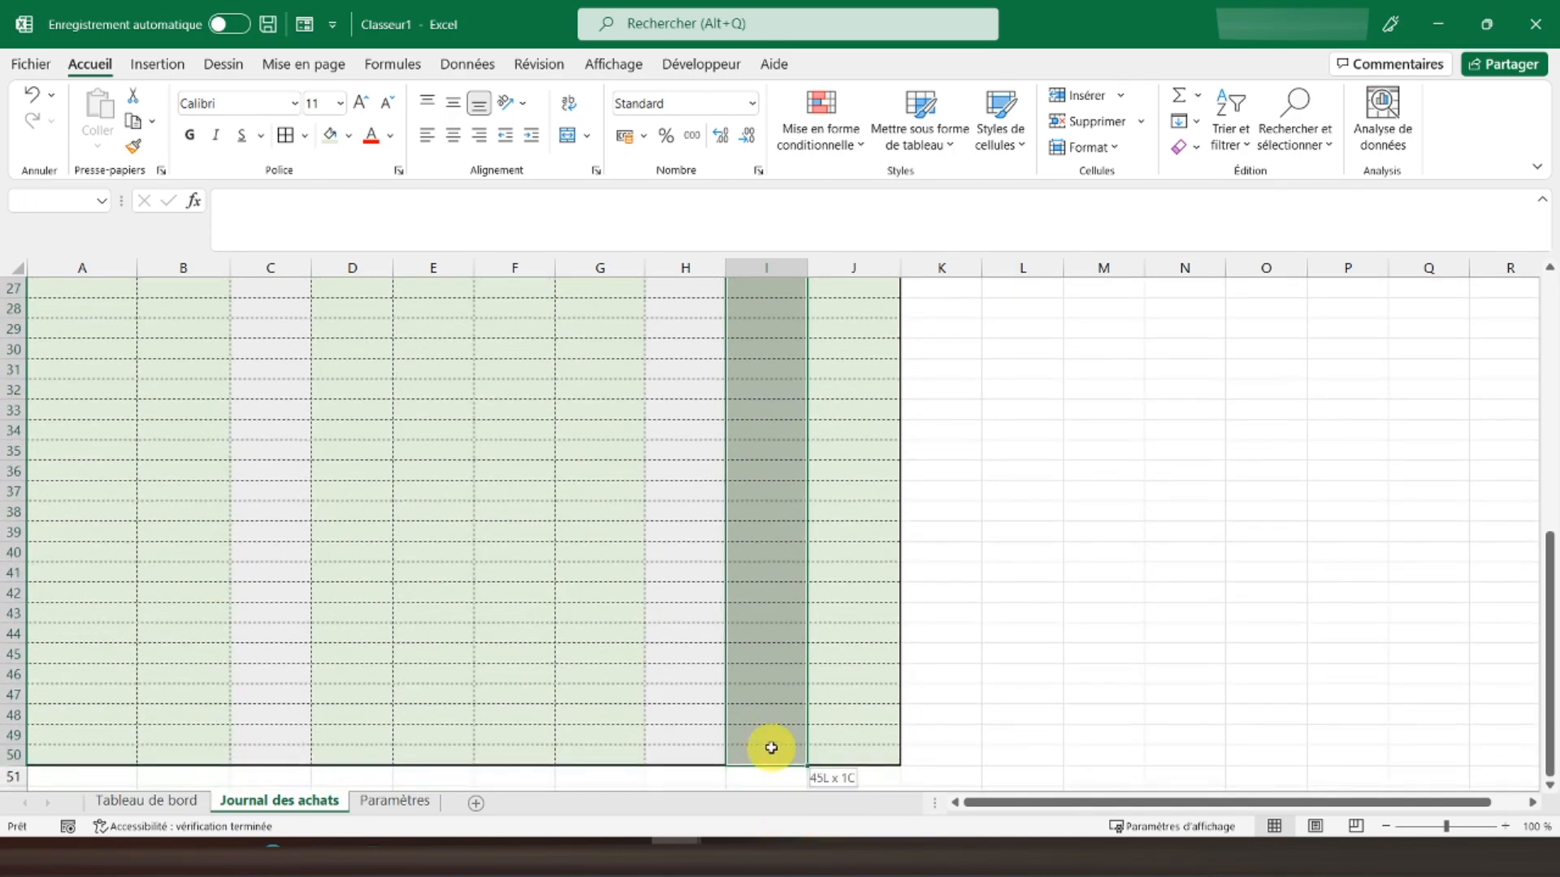
pyautogui.scroll(9, 771, 747)
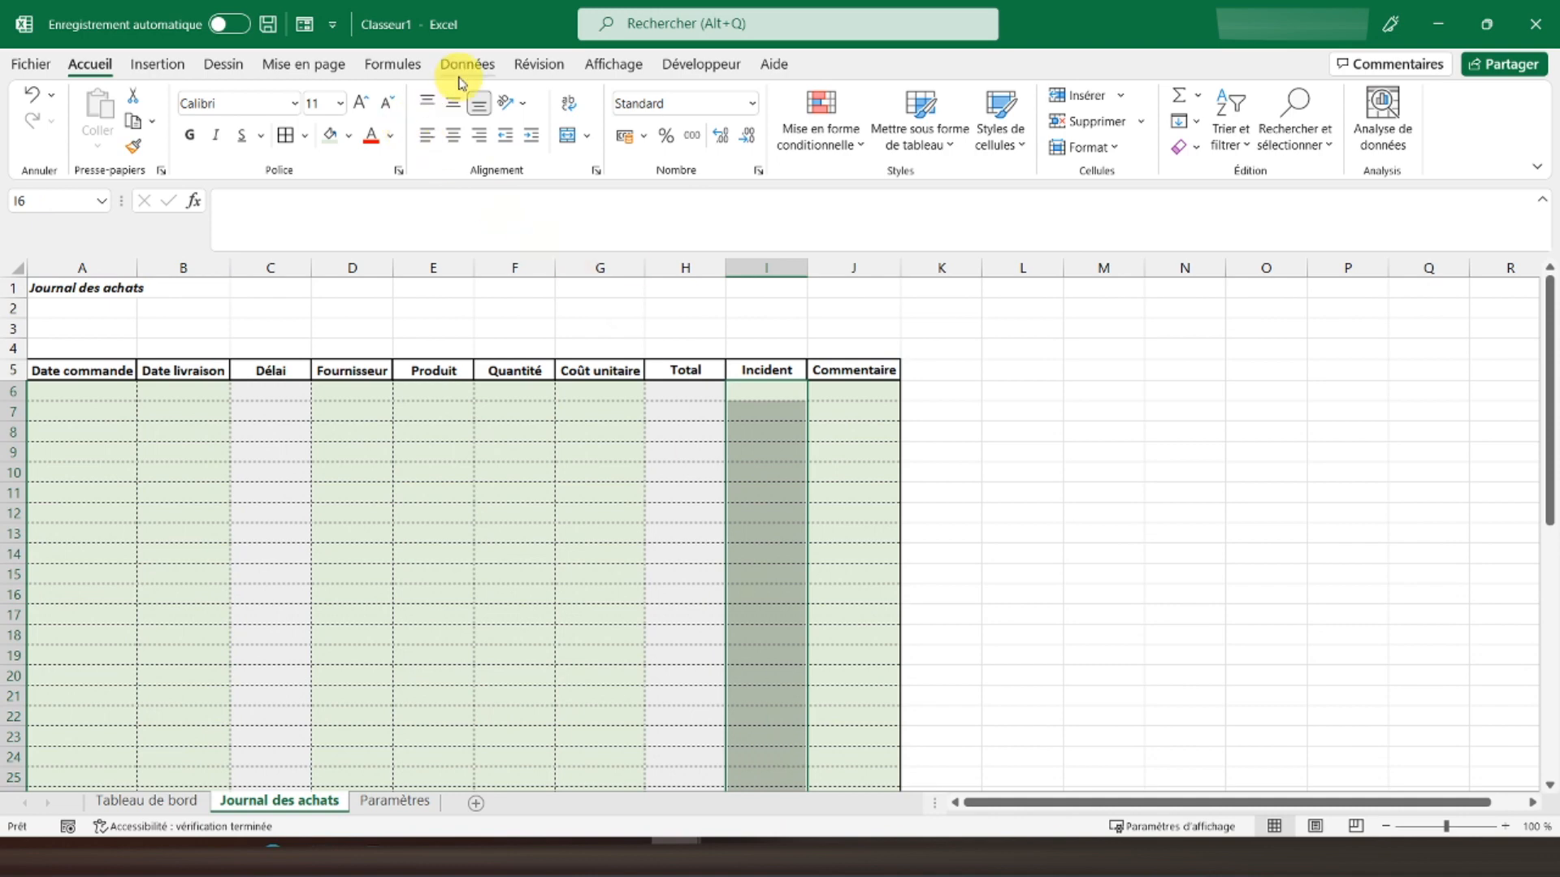
pyautogui.click(460, 72)
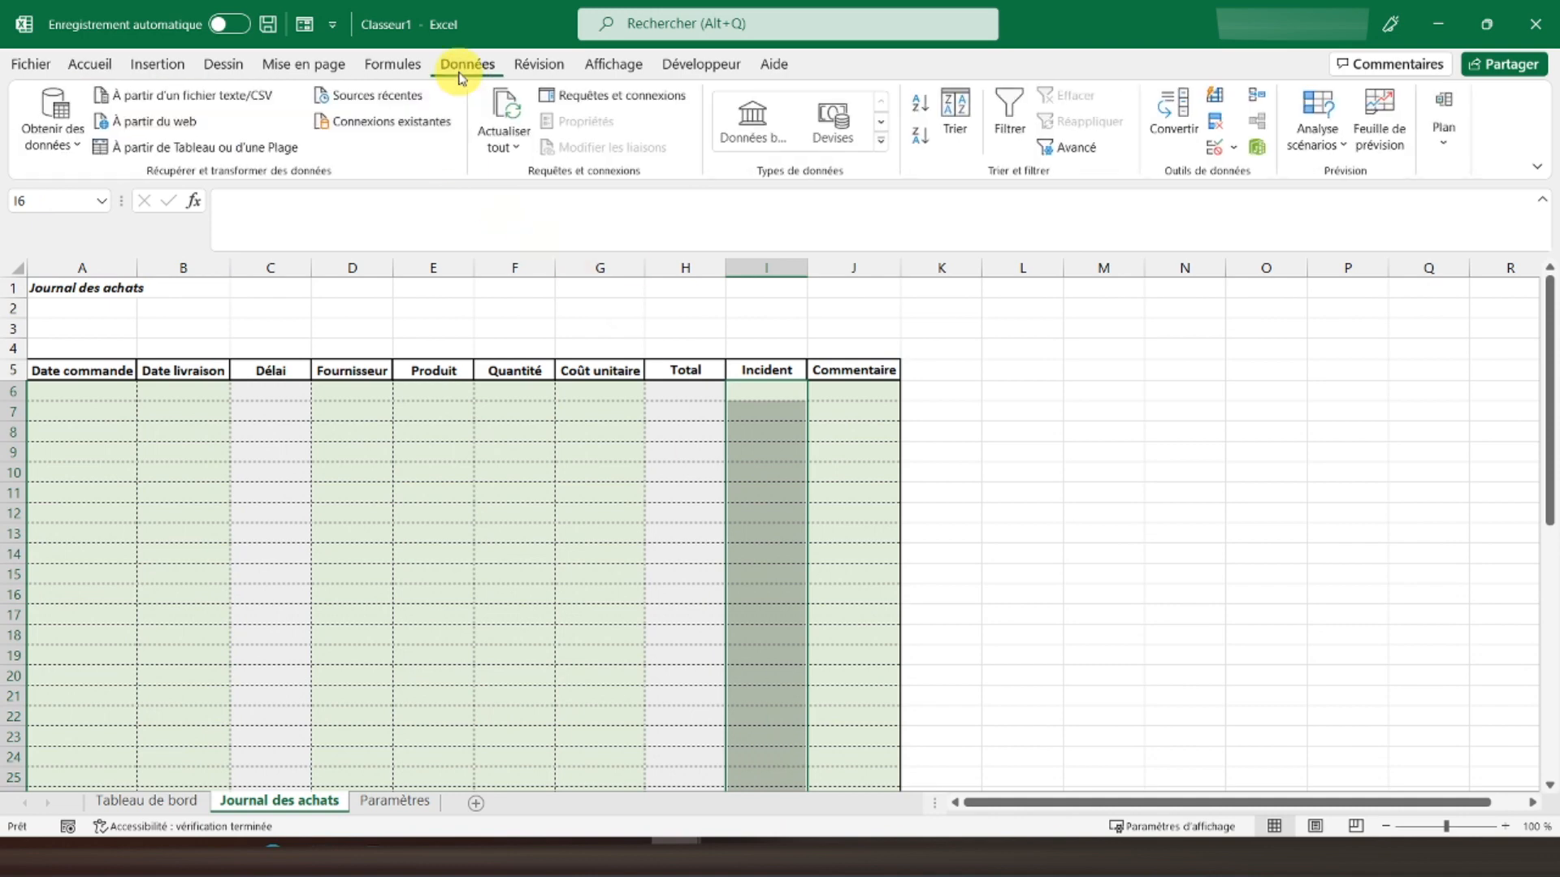
pyautogui.click(1214, 152)
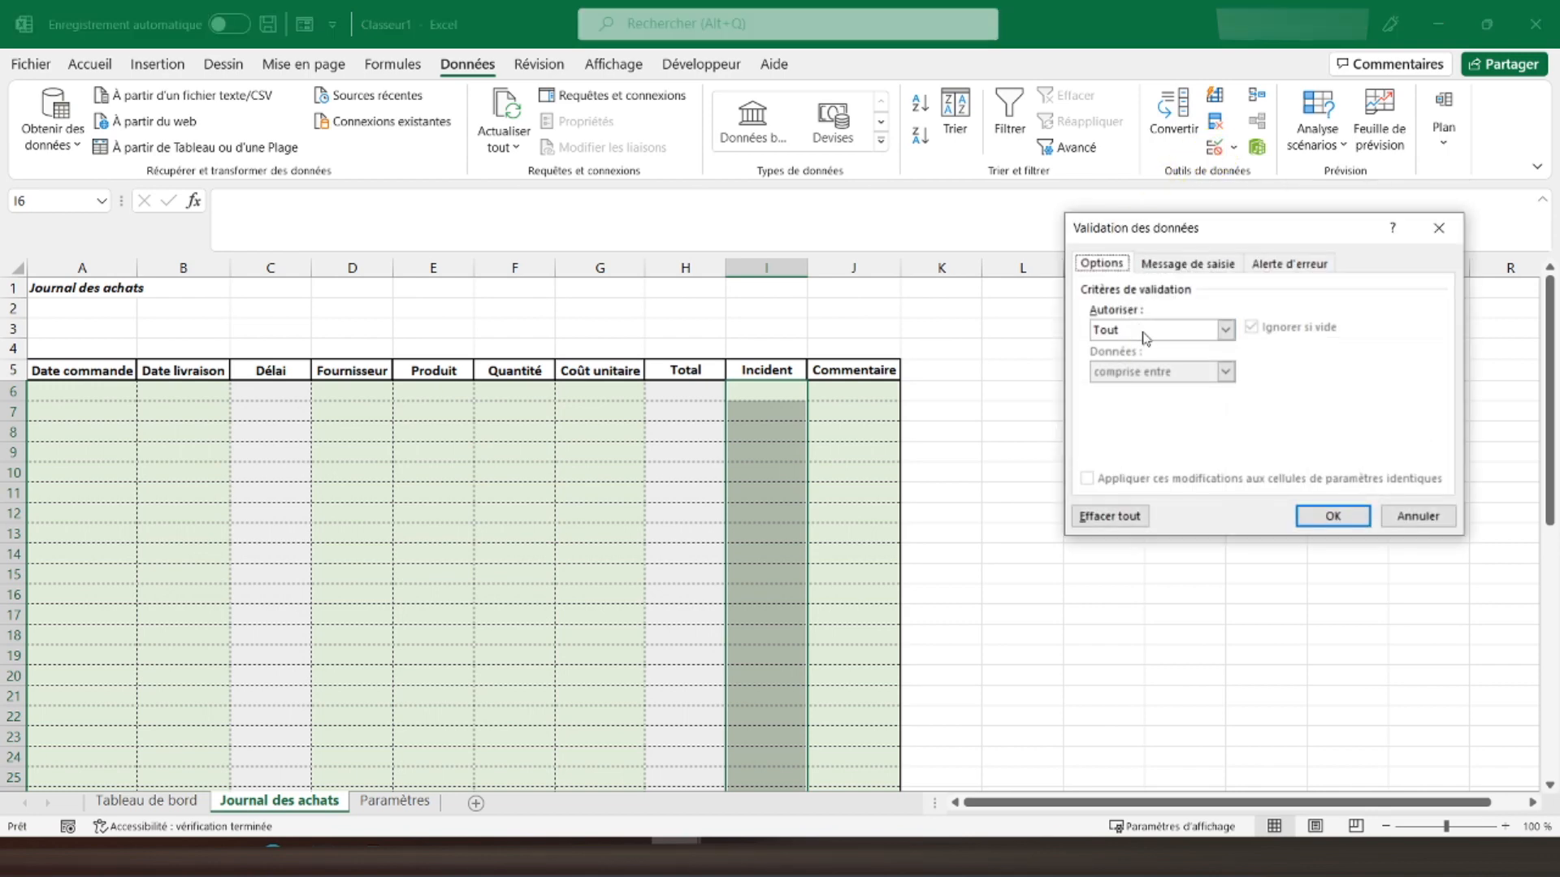
pyautogui.click(1146, 338)
pyautogui.click(1126, 383)
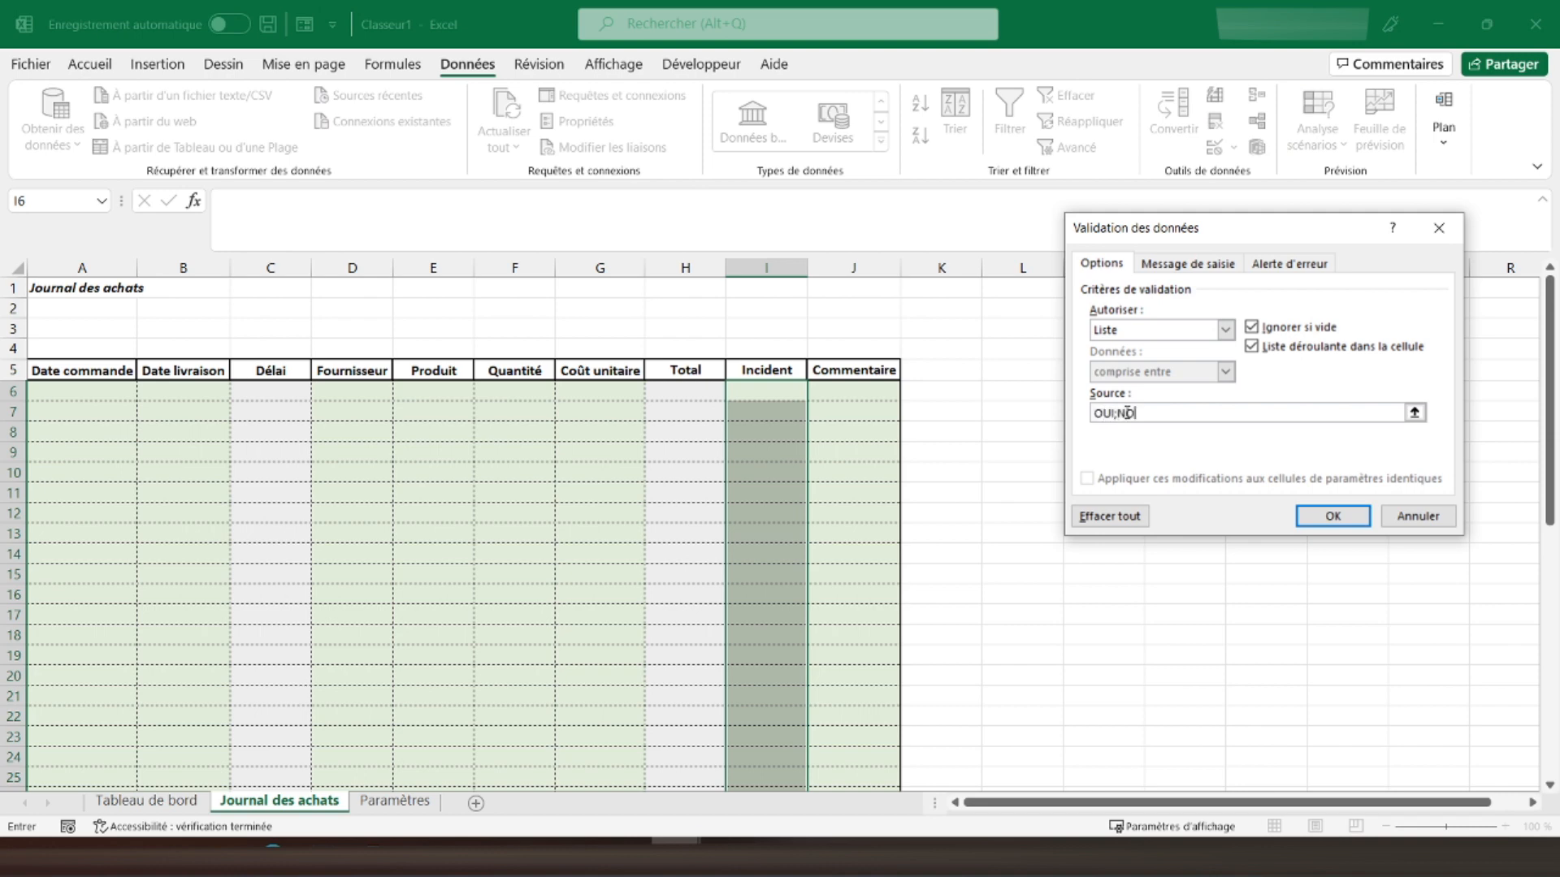
pyautogui.press('Return')
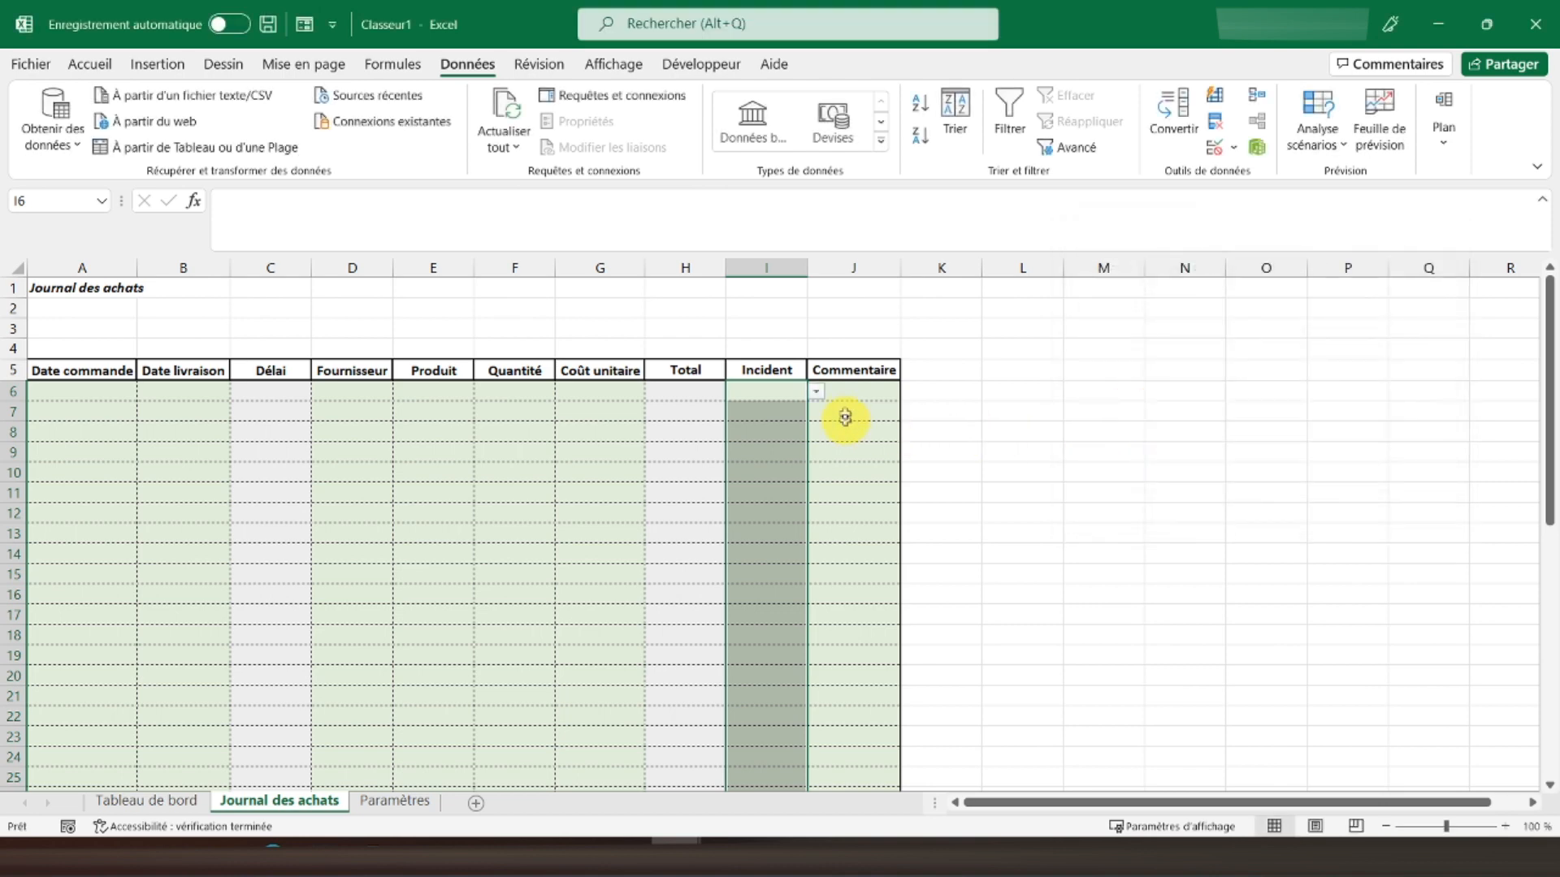
pyautogui.click(818, 391)
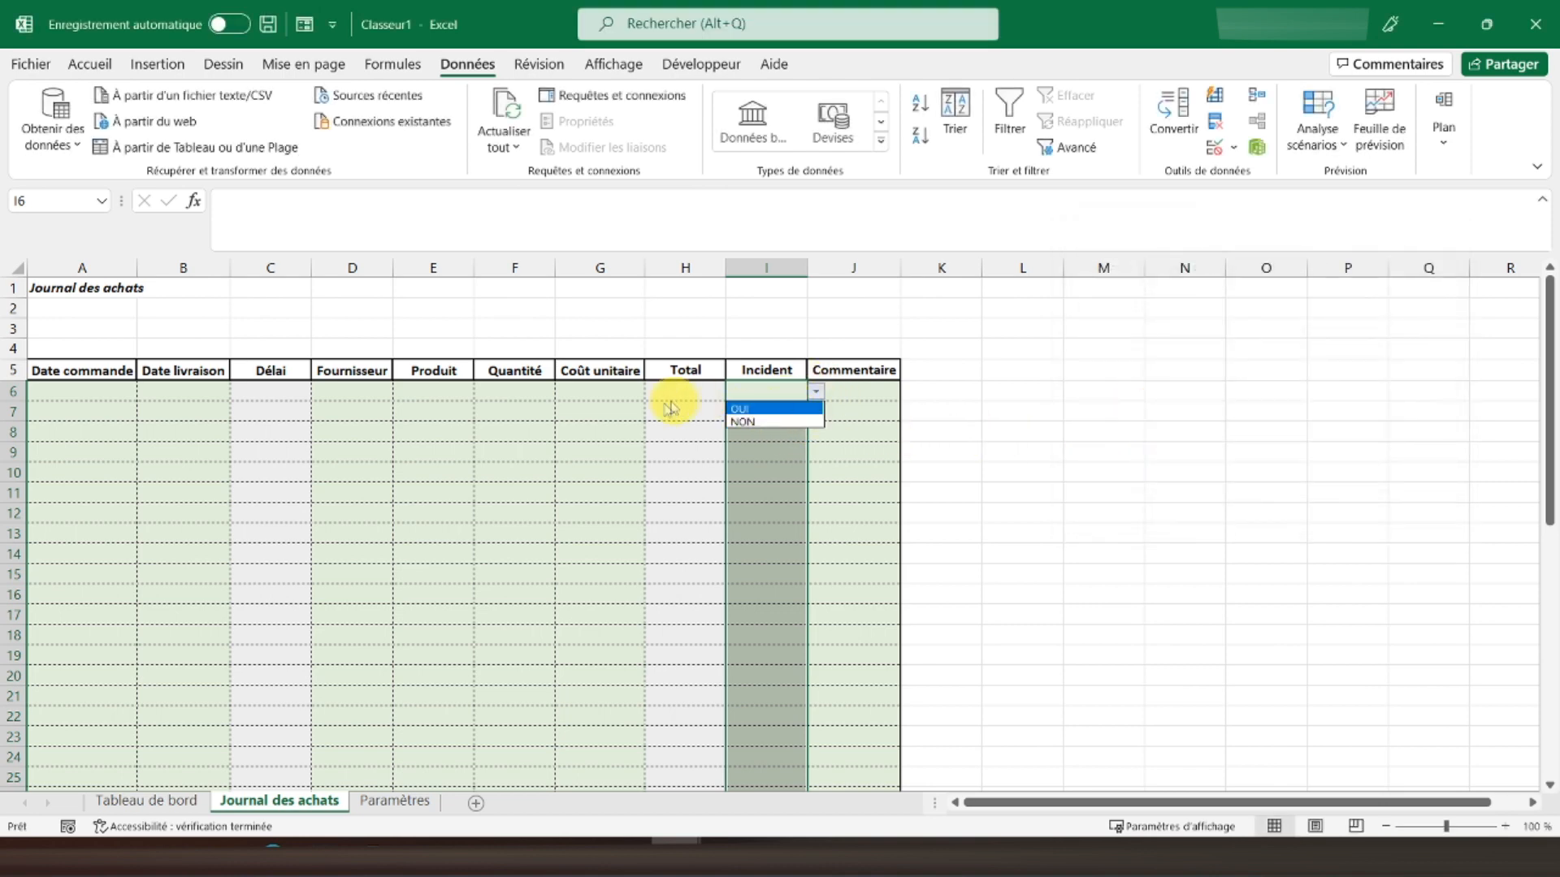
pyautogui.click(600, 403)
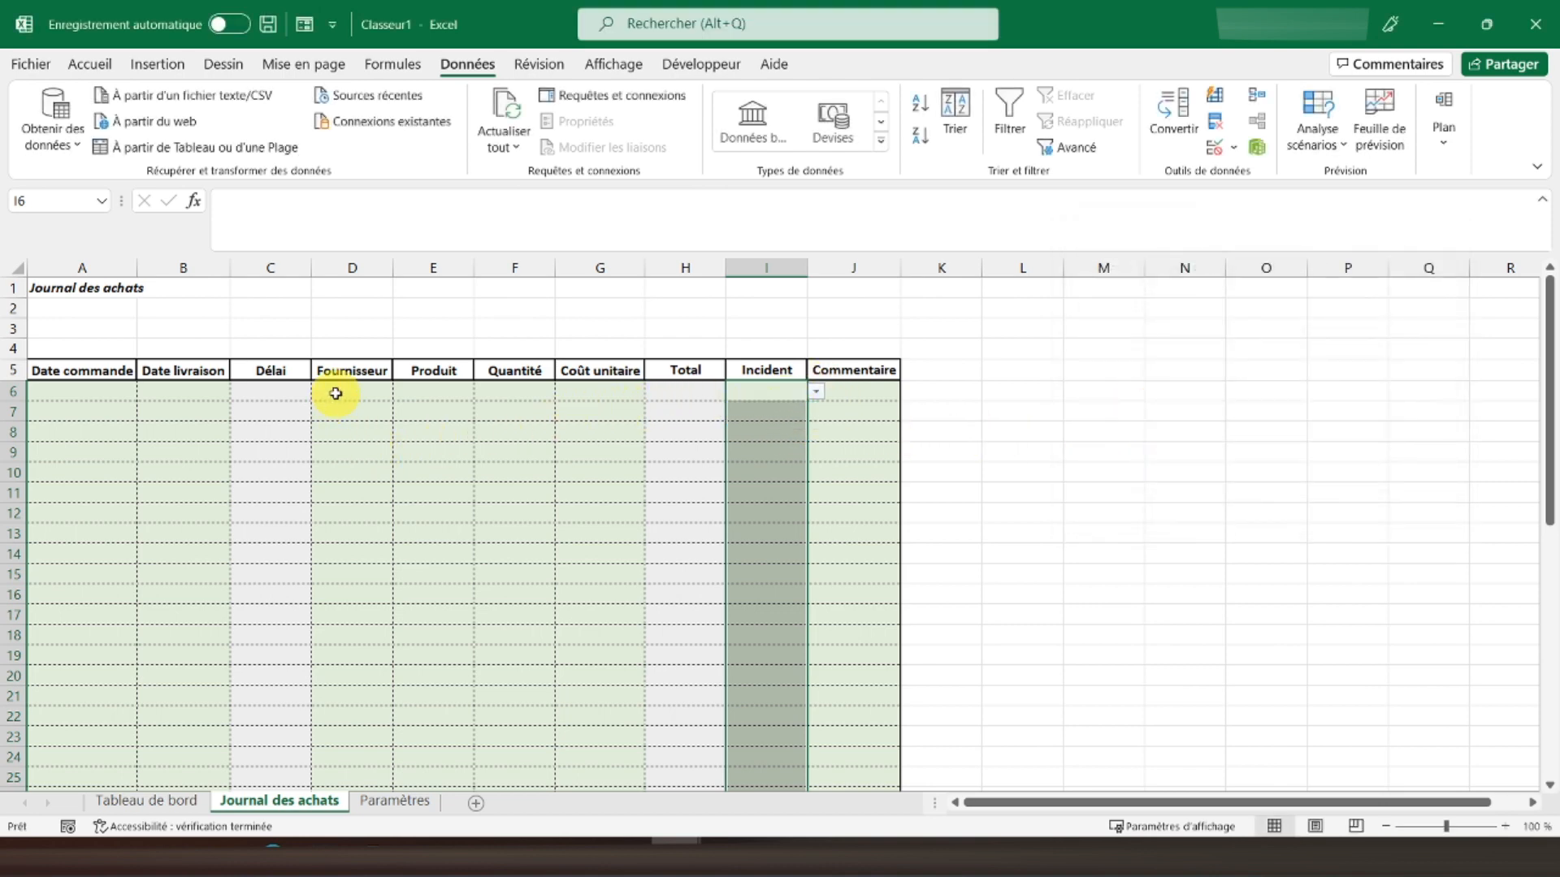
# Add a list data validation to the Fournisseur cells D6:D50, sourced from the supplier names in Paramètres H3:H21
pyautogui.moveTo(336, 393); pyautogui.dragTo(363, 755)
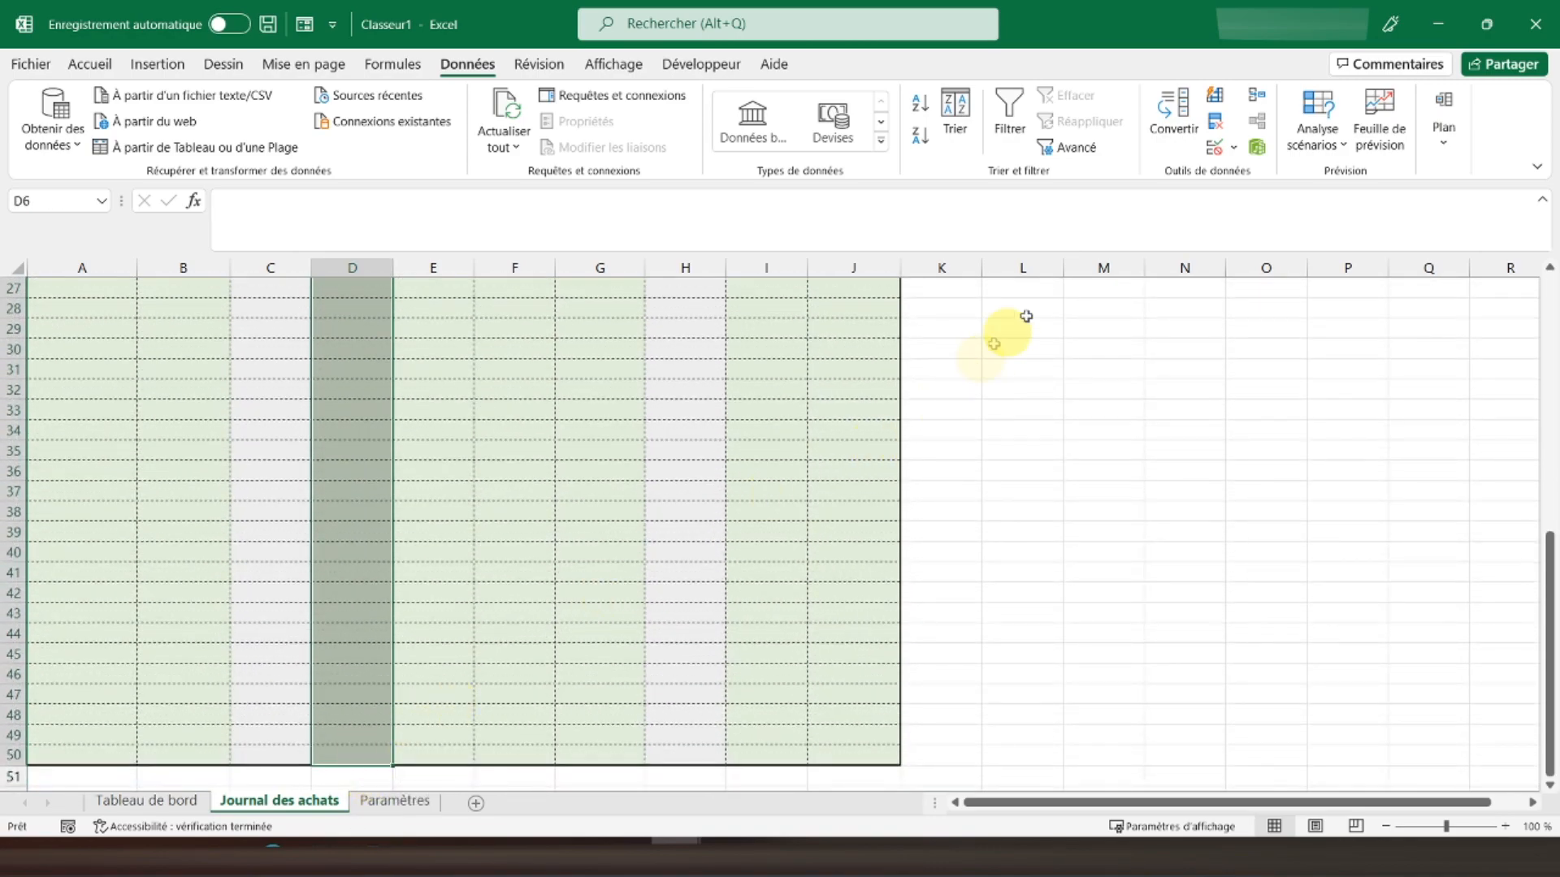
pyautogui.click(1212, 150)
pyautogui.click(1141, 335)
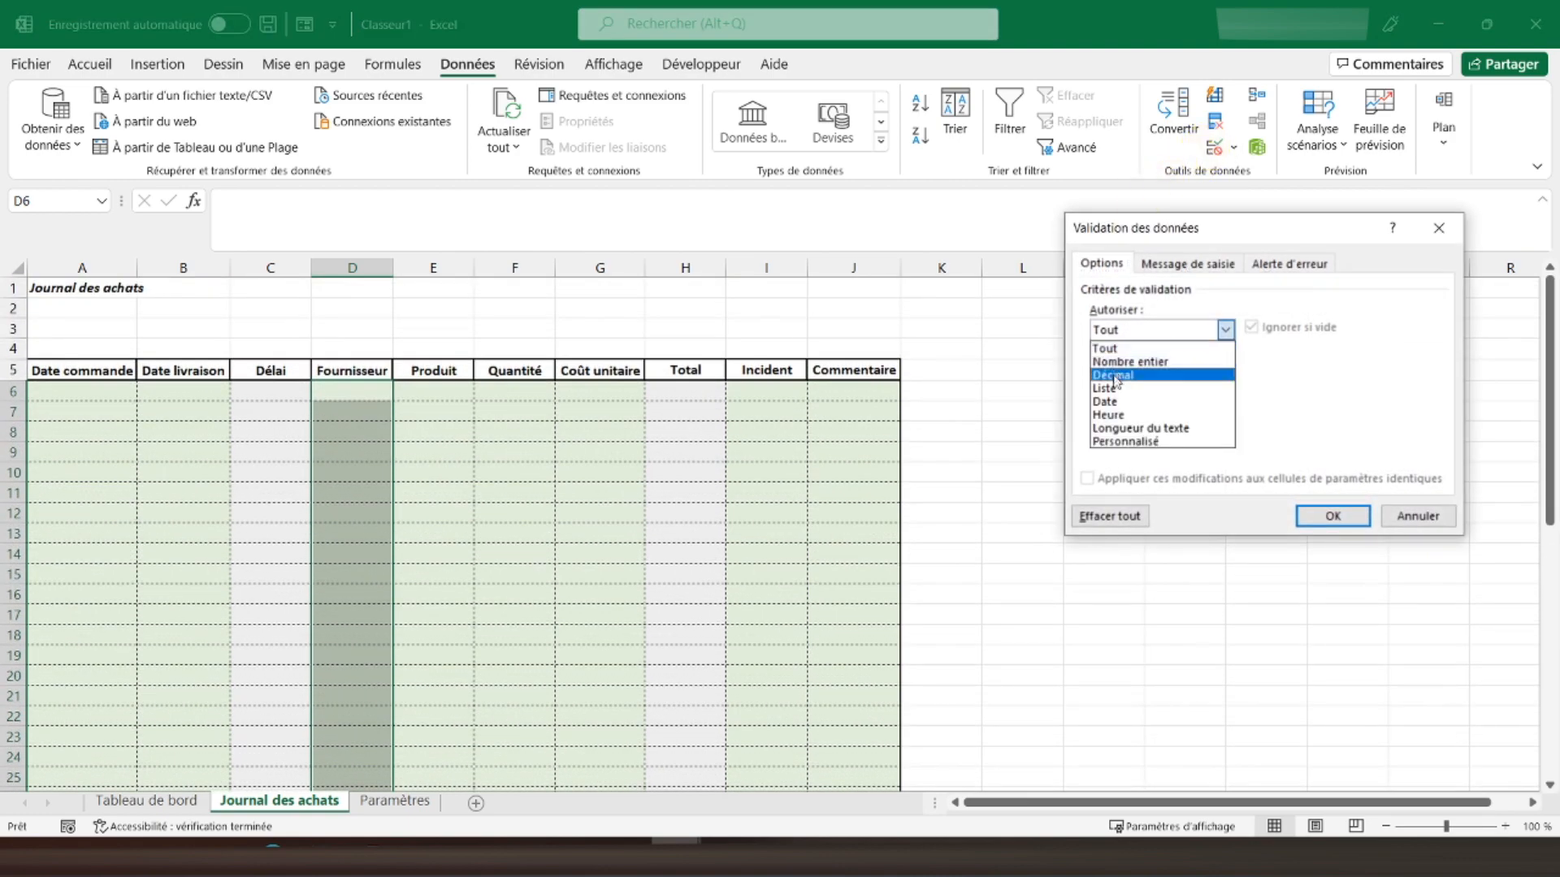
pyautogui.click(1115, 388)
pyautogui.click(1125, 412)
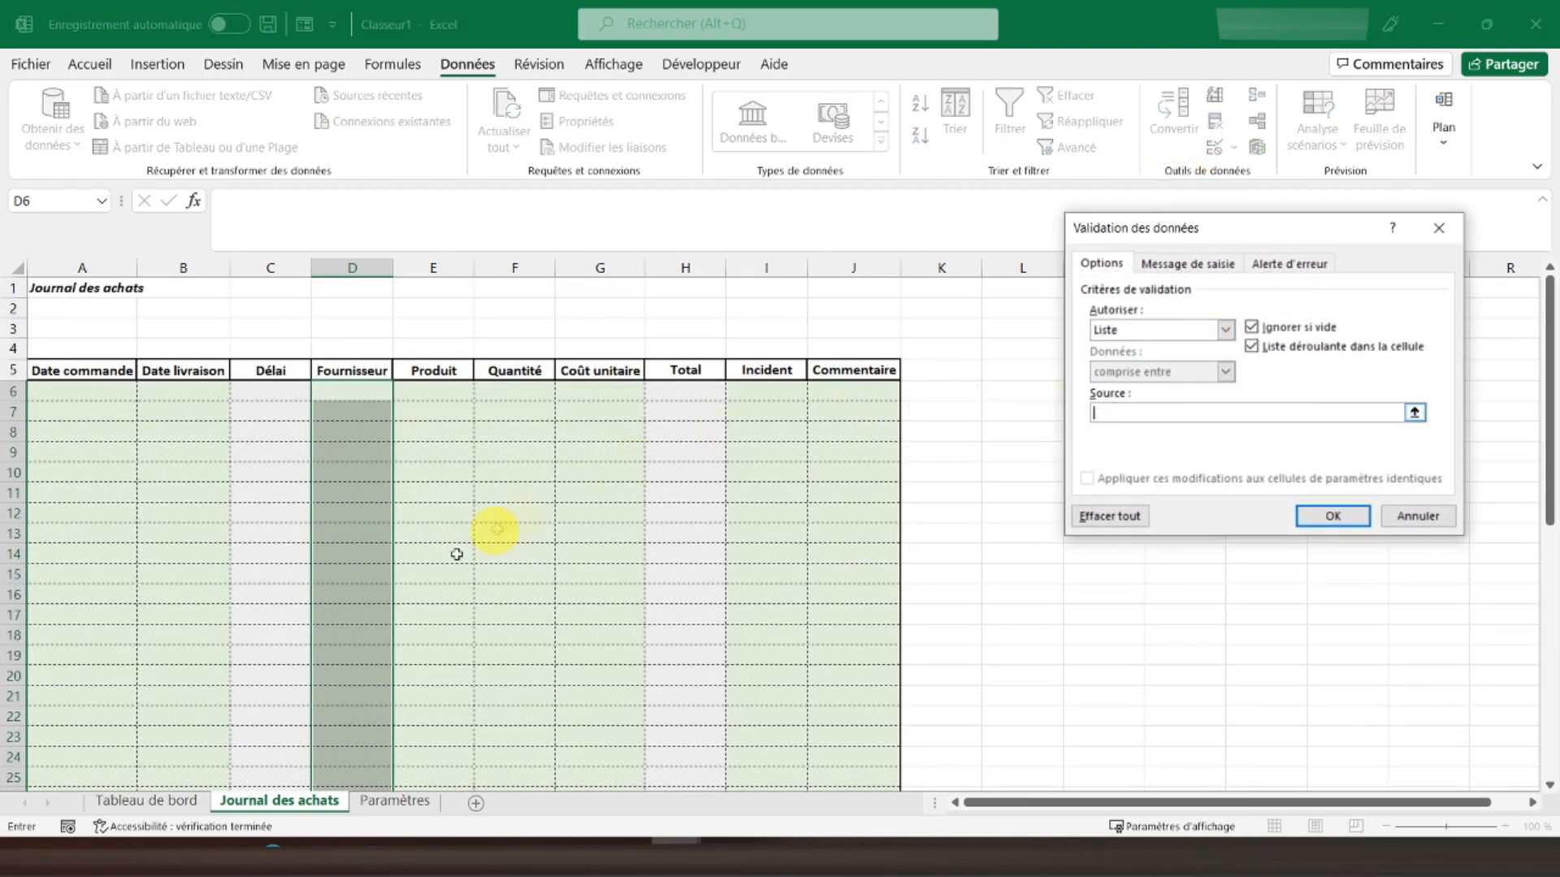
pyautogui.click(393, 802)
pyautogui.moveTo(606, 326); pyautogui.dragTo(609, 696)
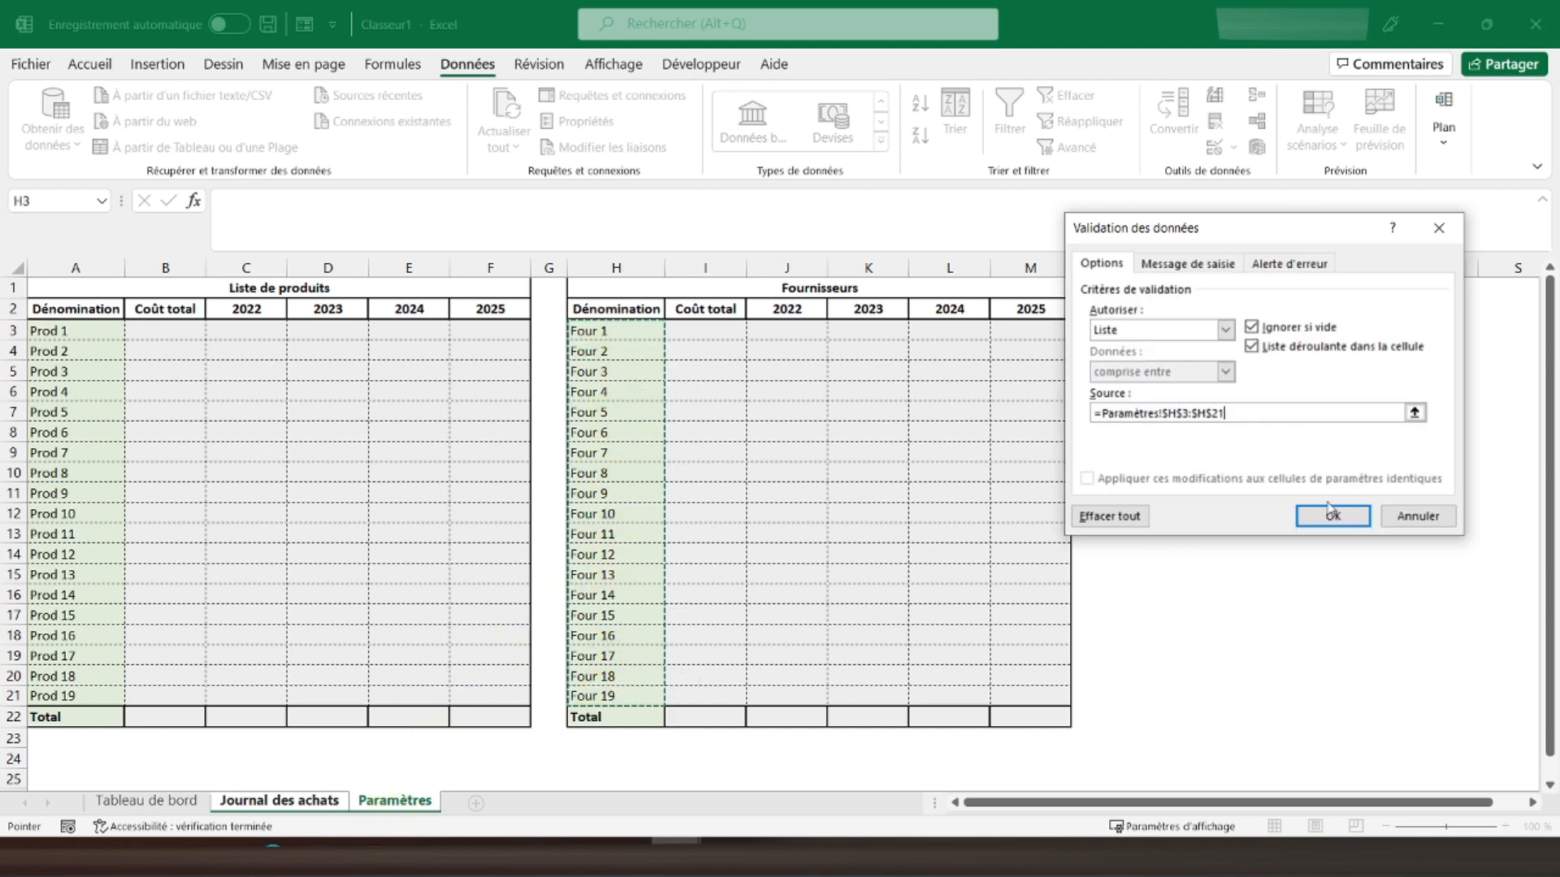
pyautogui.click(1332, 515)
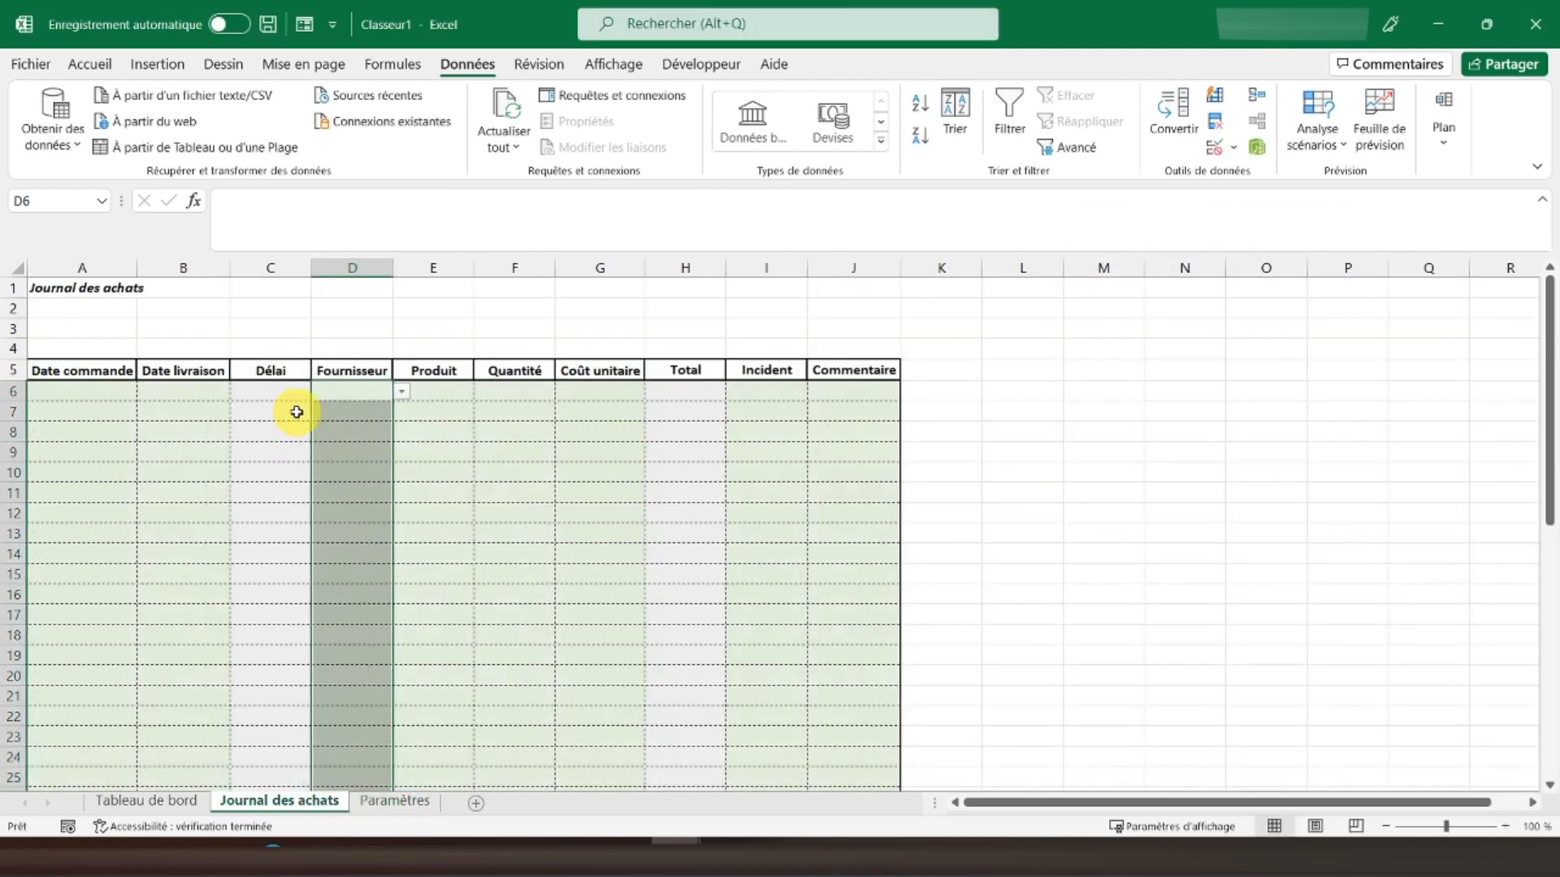
# Add a list data validation to the Produit cells from E6 down, sourced from the product names in Paramètres A3:A21
pyautogui.click(297, 412)
pyautogui.moveTo(446, 390); pyautogui.dragTo(442, 777)
pyautogui.click(1212, 147)
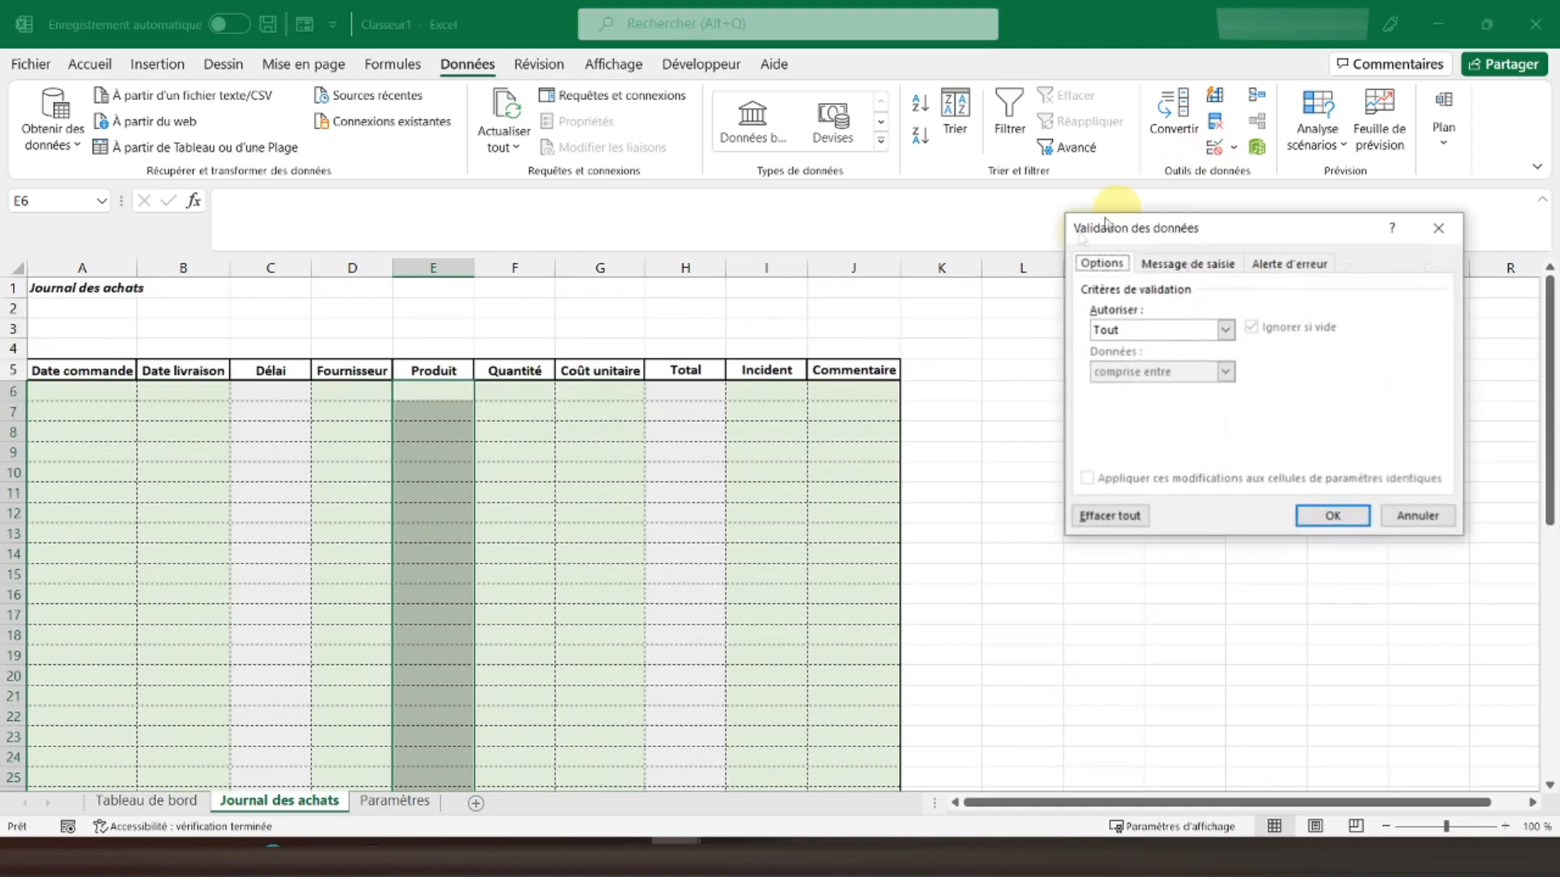
pyautogui.click(1158, 329)
pyautogui.click(1153, 389)
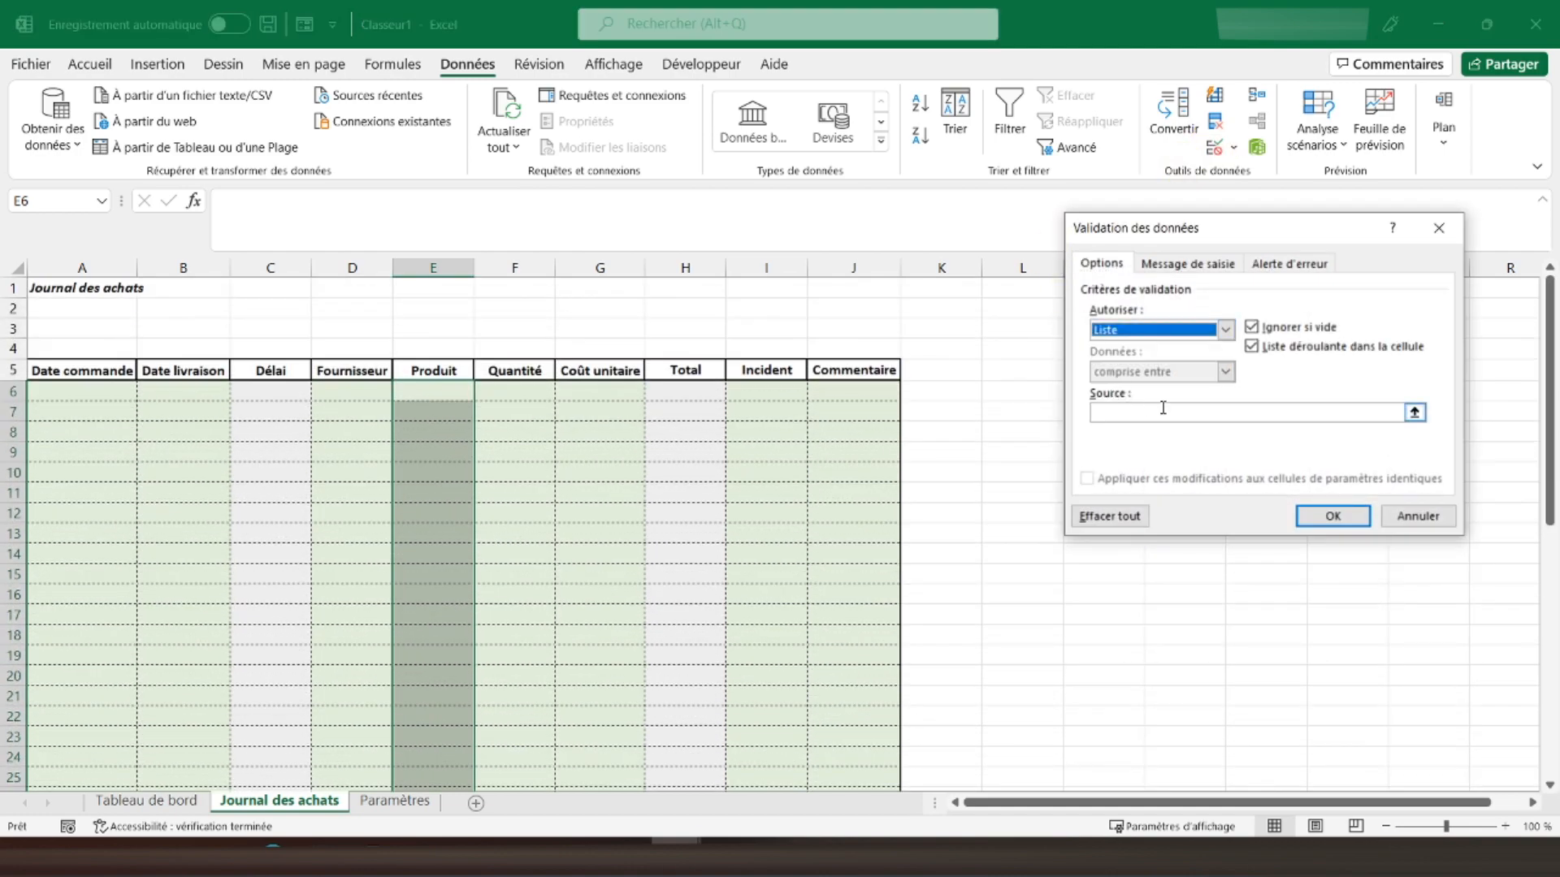
pyautogui.click(389, 801)
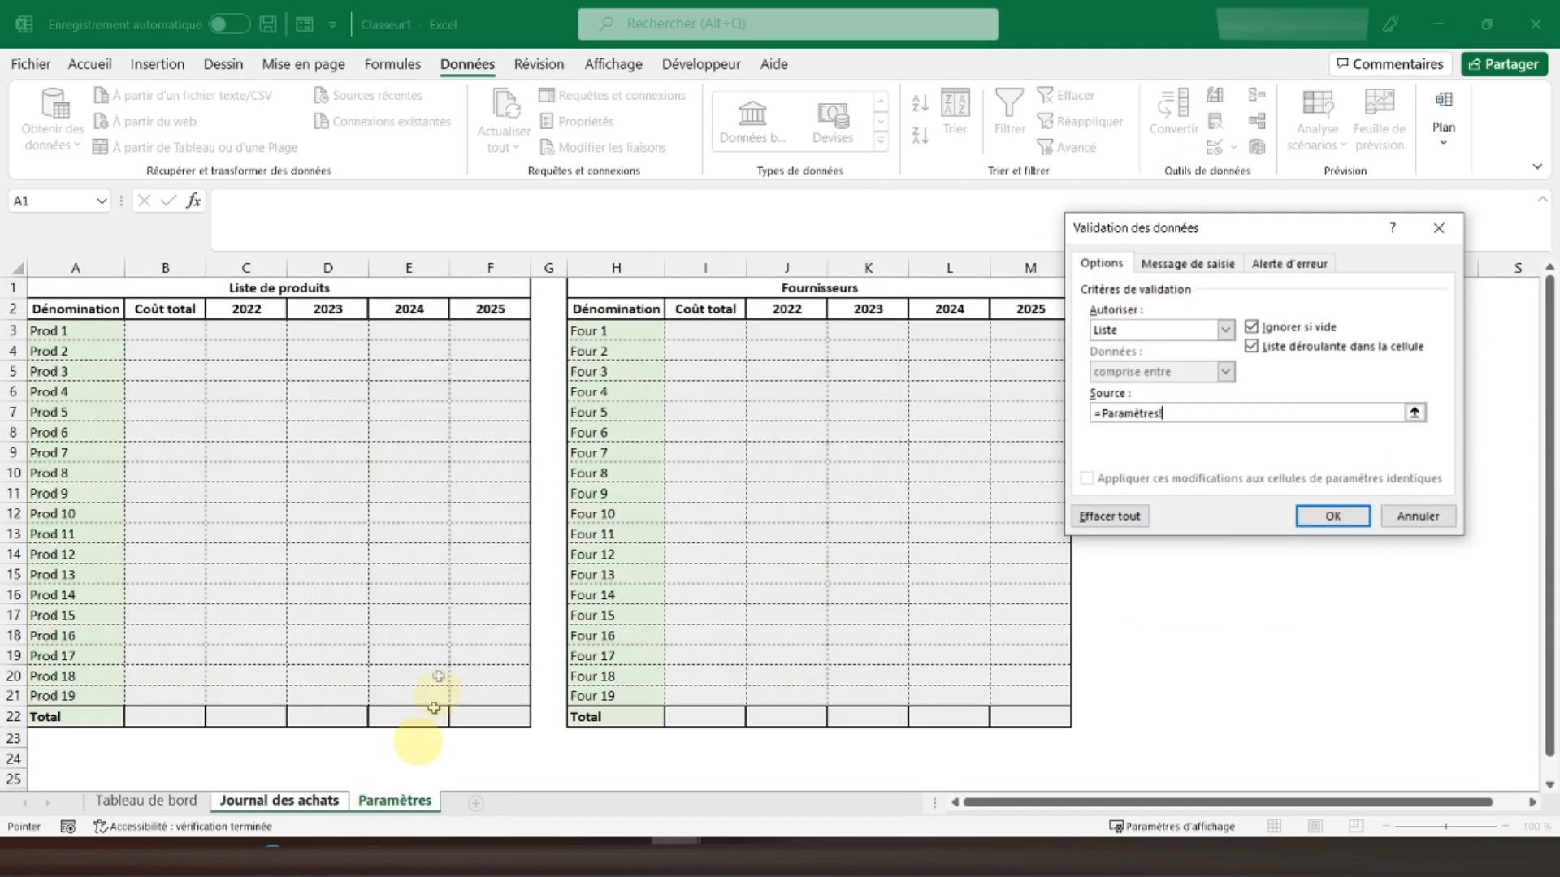
pyautogui.moveTo(59, 330); pyautogui.dragTo(77, 695)
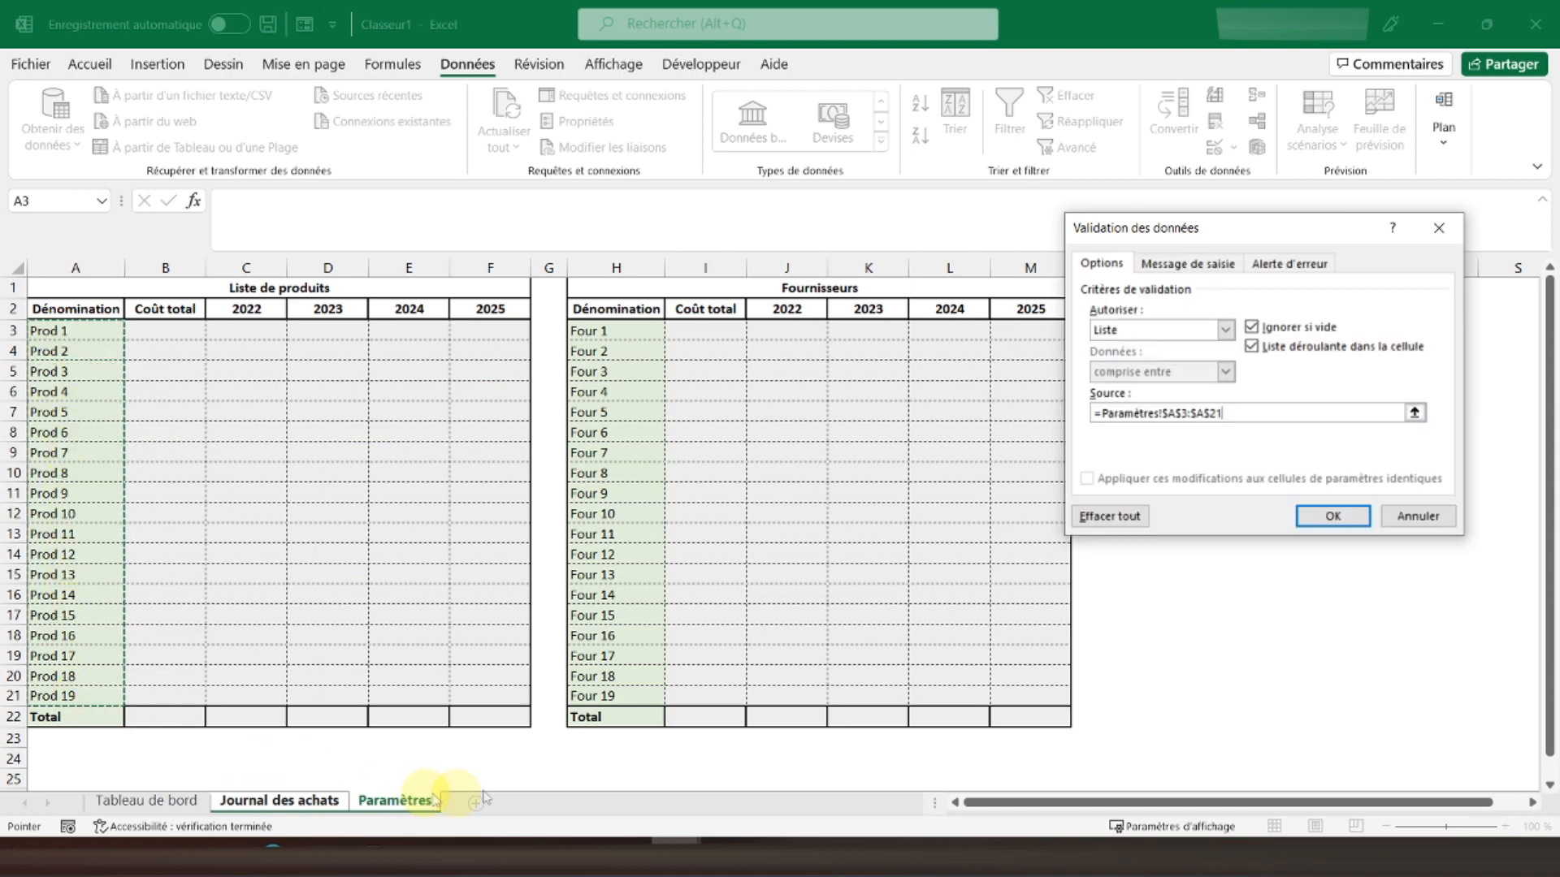
pyautogui.click(1332, 516)
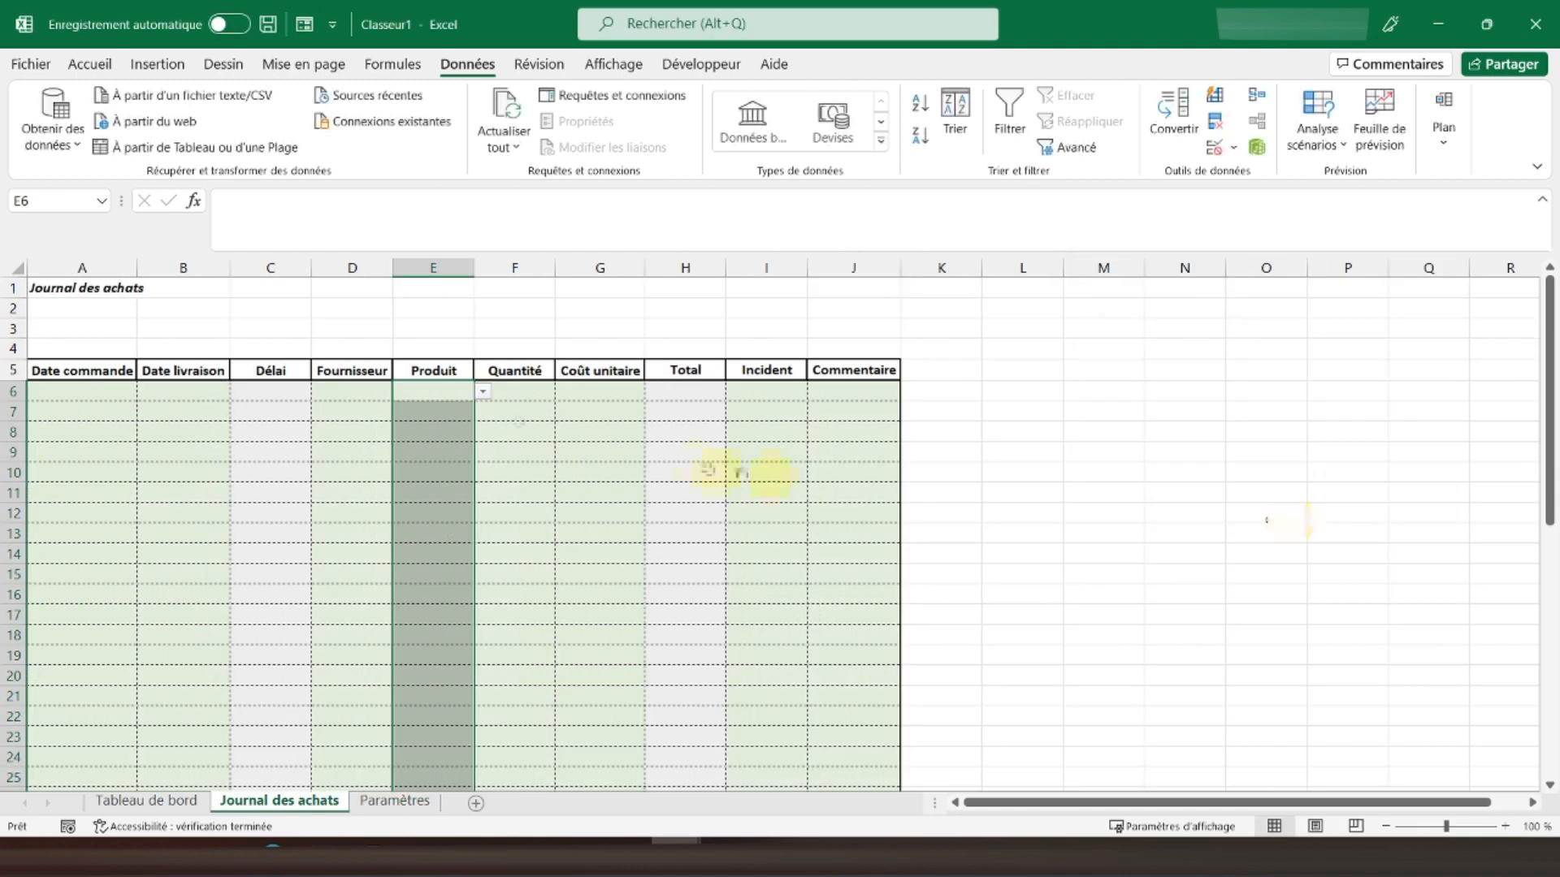
# Check the dropdown lists of the Produit cell E6 and the Fournisseur cell D6
pyautogui.click(480, 392)
pyautogui.click(345, 392)
pyautogui.click(365, 389)
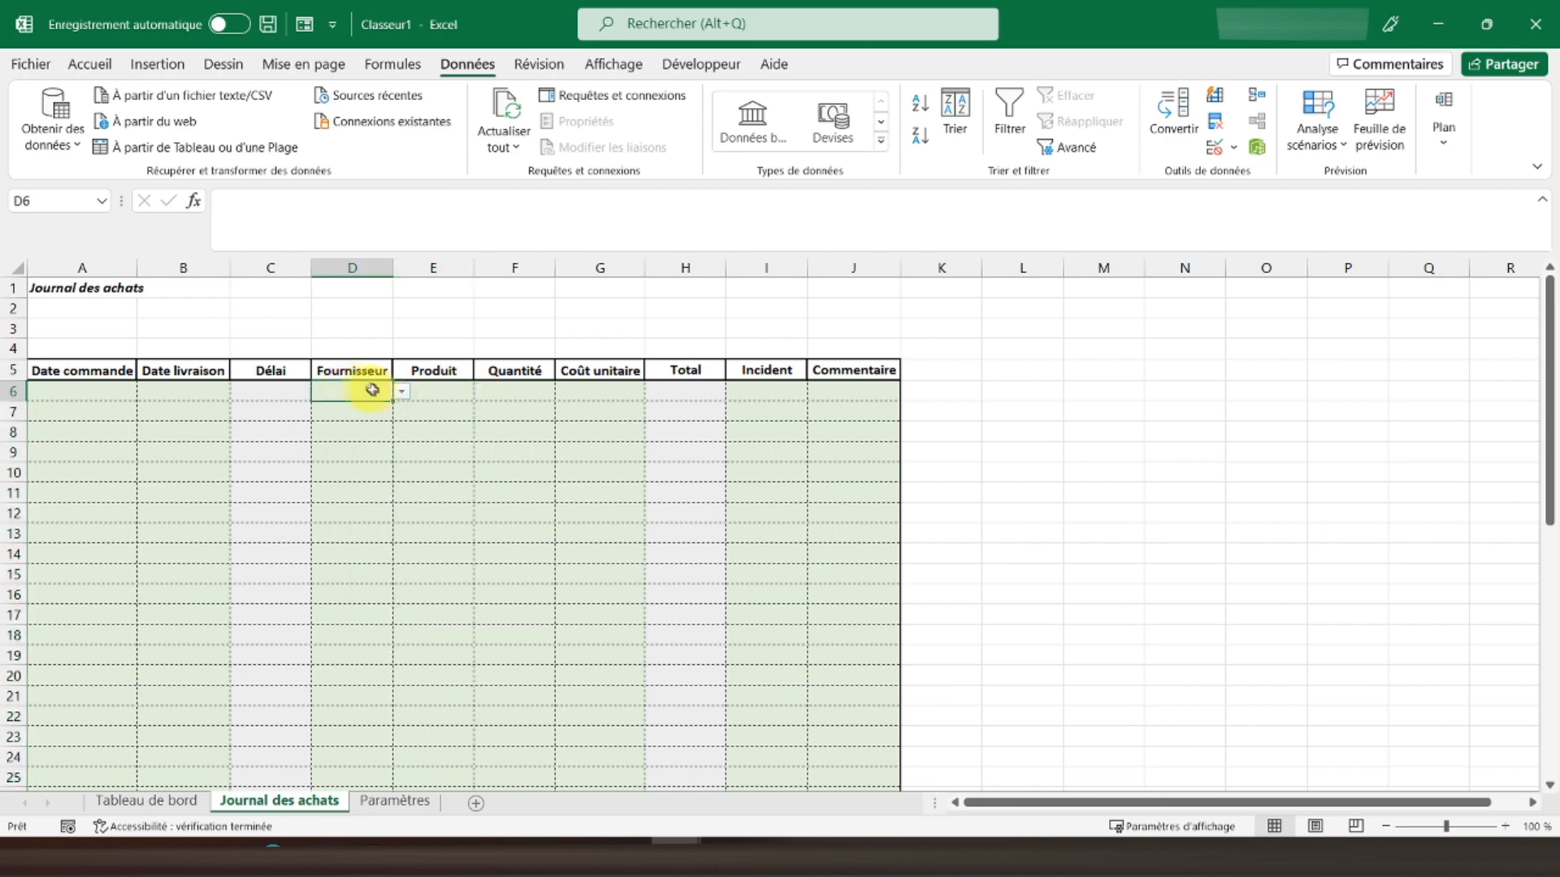
pyautogui.click(401, 397)
pyautogui.click(355, 386)
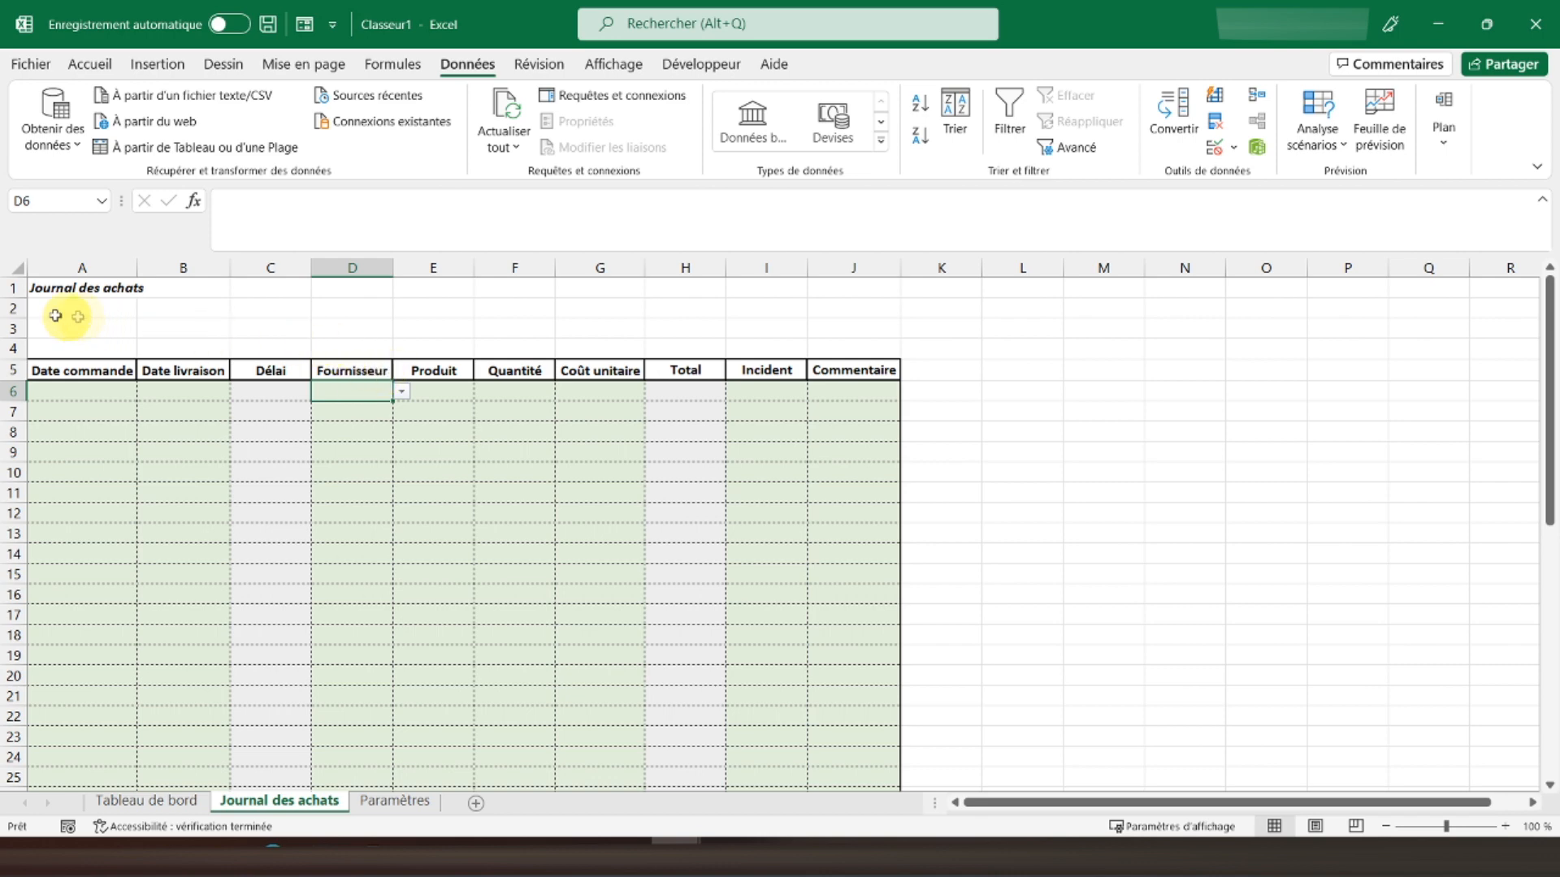
# Hide the gridlines on the Journal des achats sheet
pyautogui.click(57, 293)
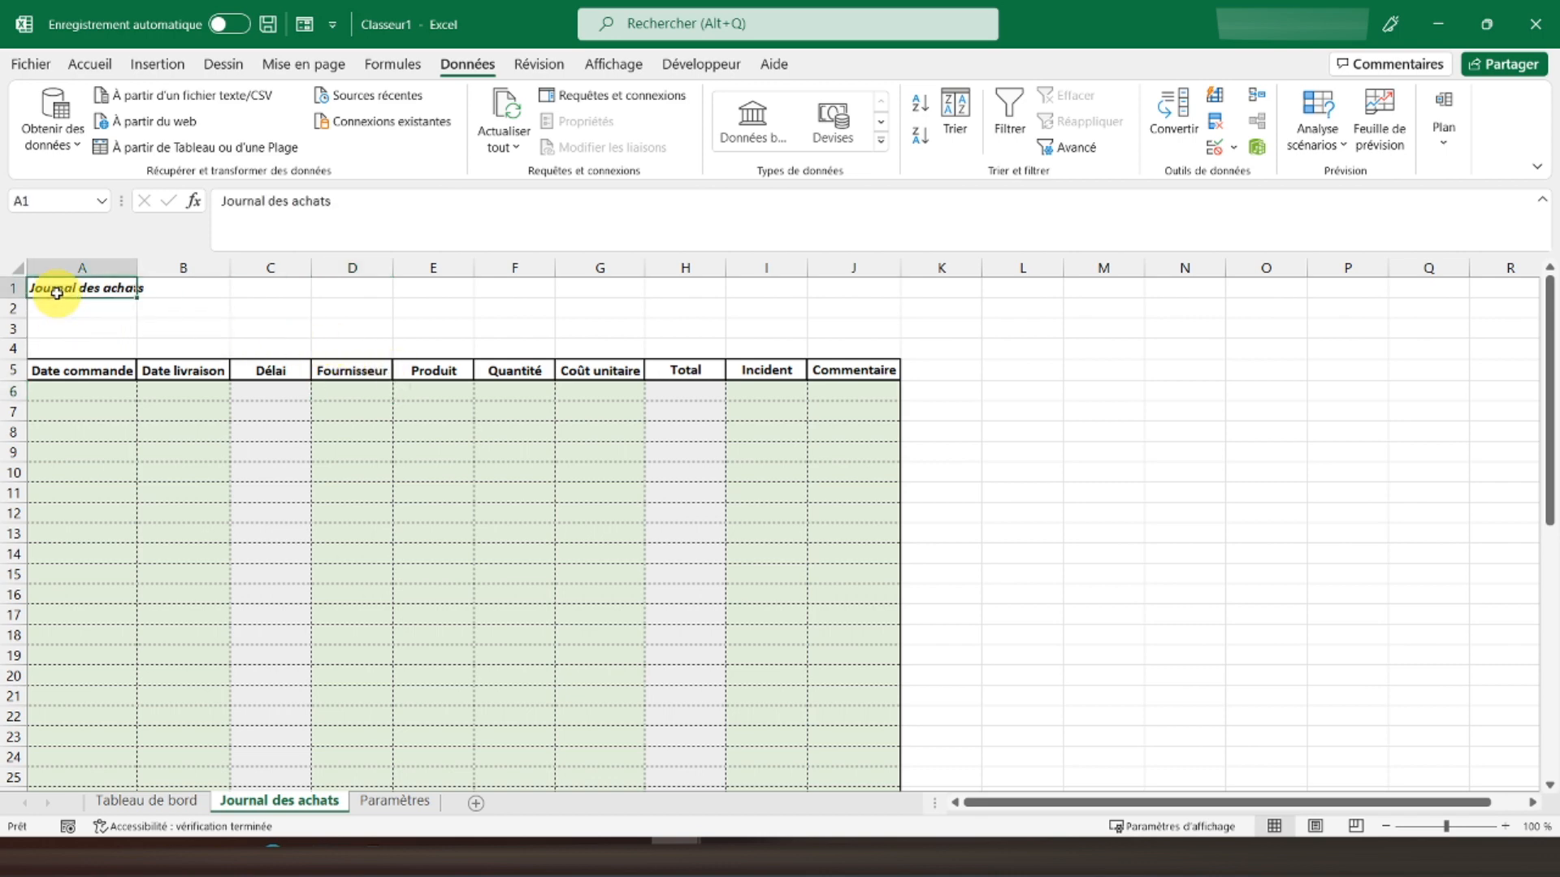
pyautogui.click(597, 65)
pyautogui.click(271, 137)
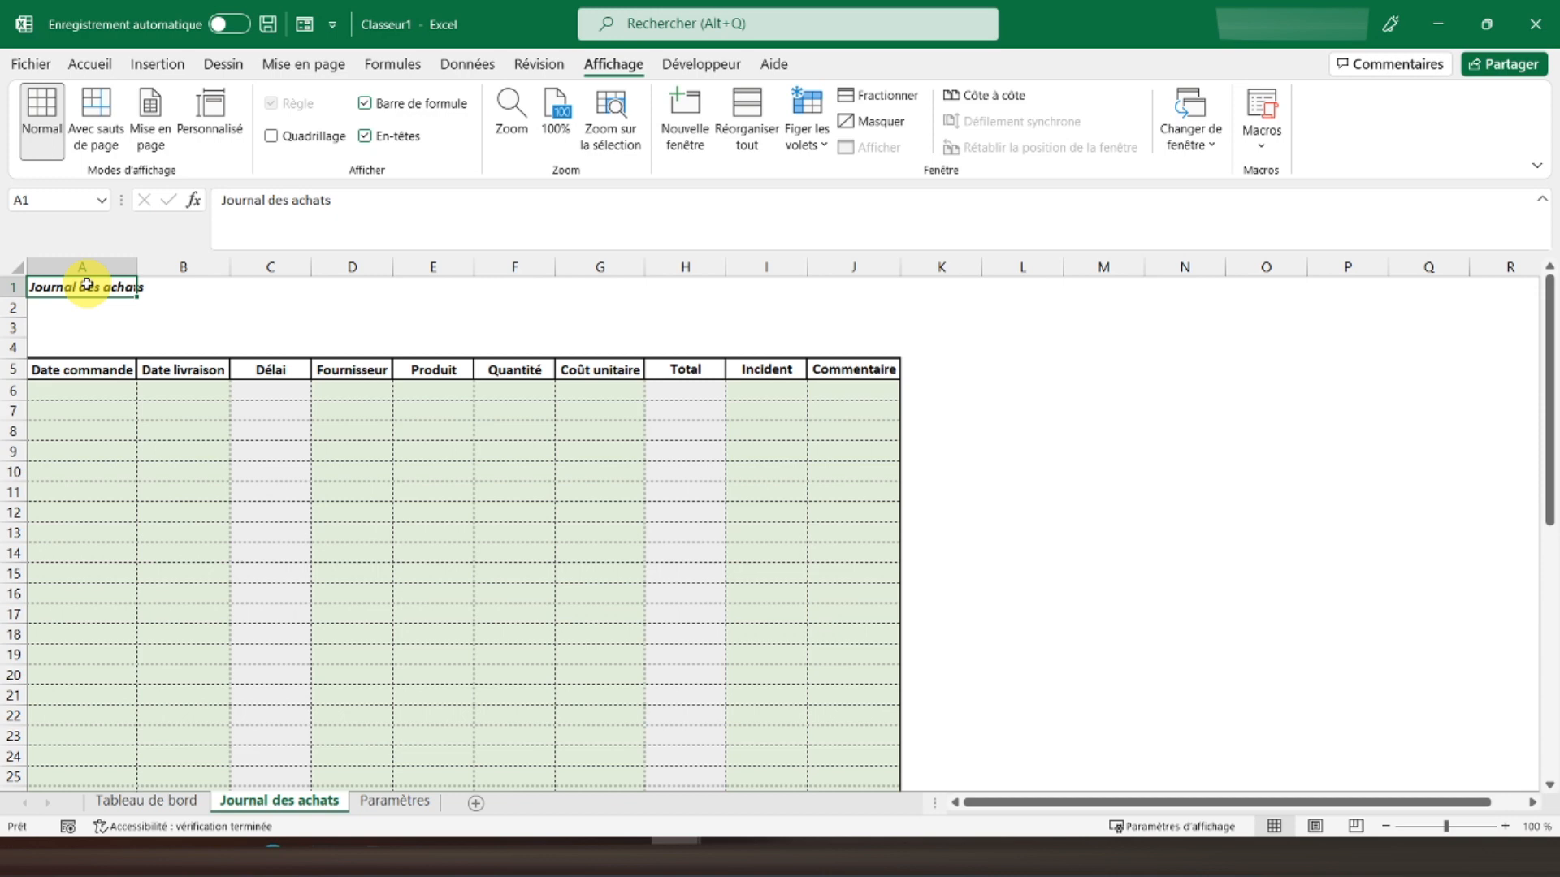
# Enter the title "Tableau de bord Achats" in cell A1 of the Tableau de bord sheet
pyautogui.click(127, 803)
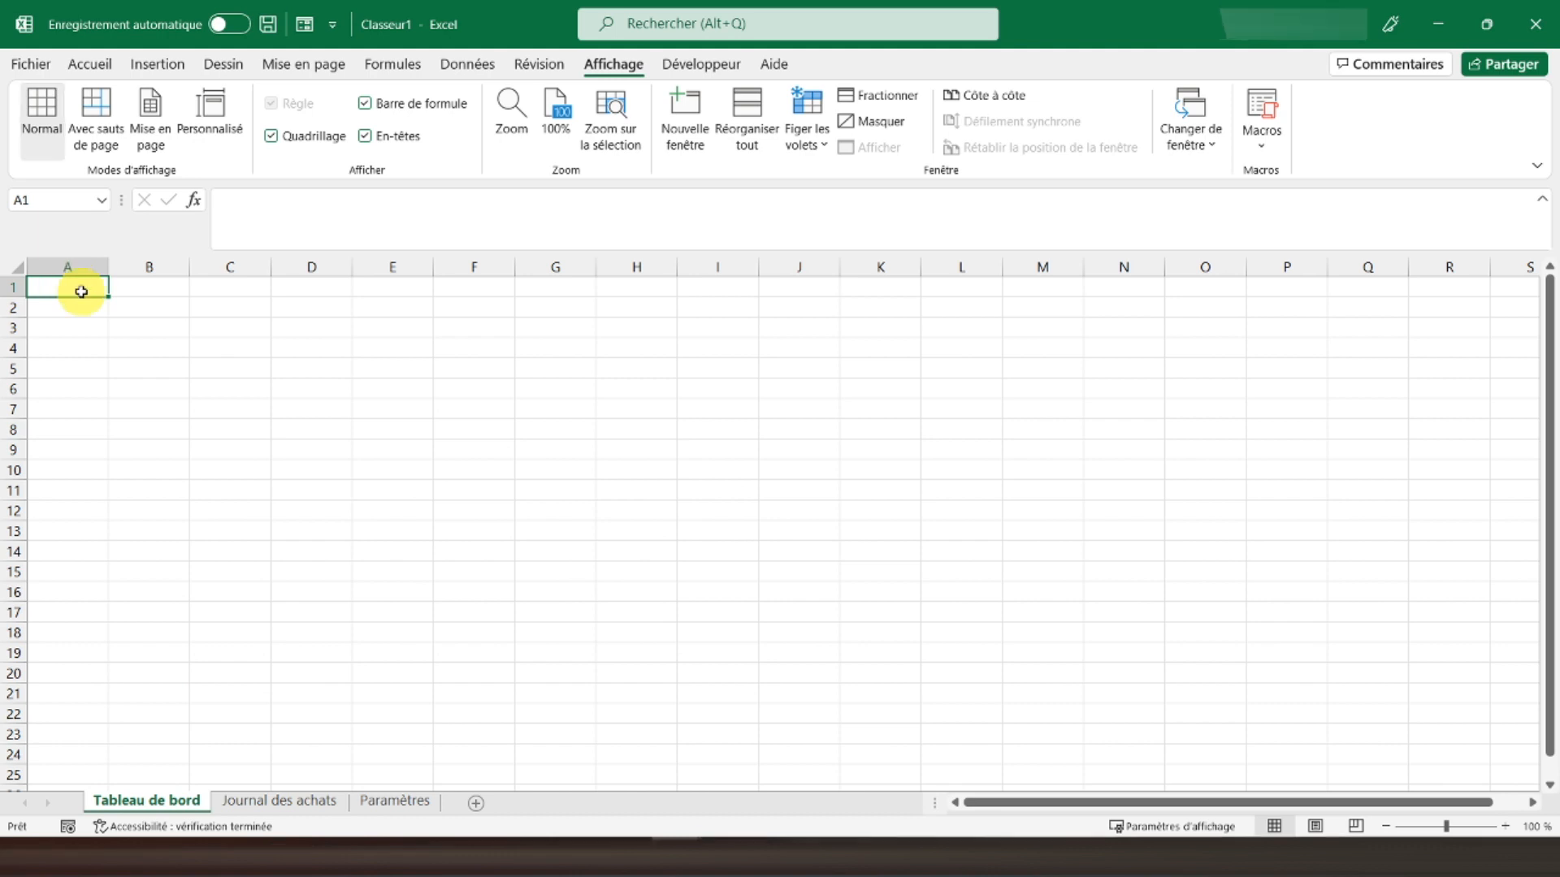
pyautogui.write('Tableau de bord Achats')
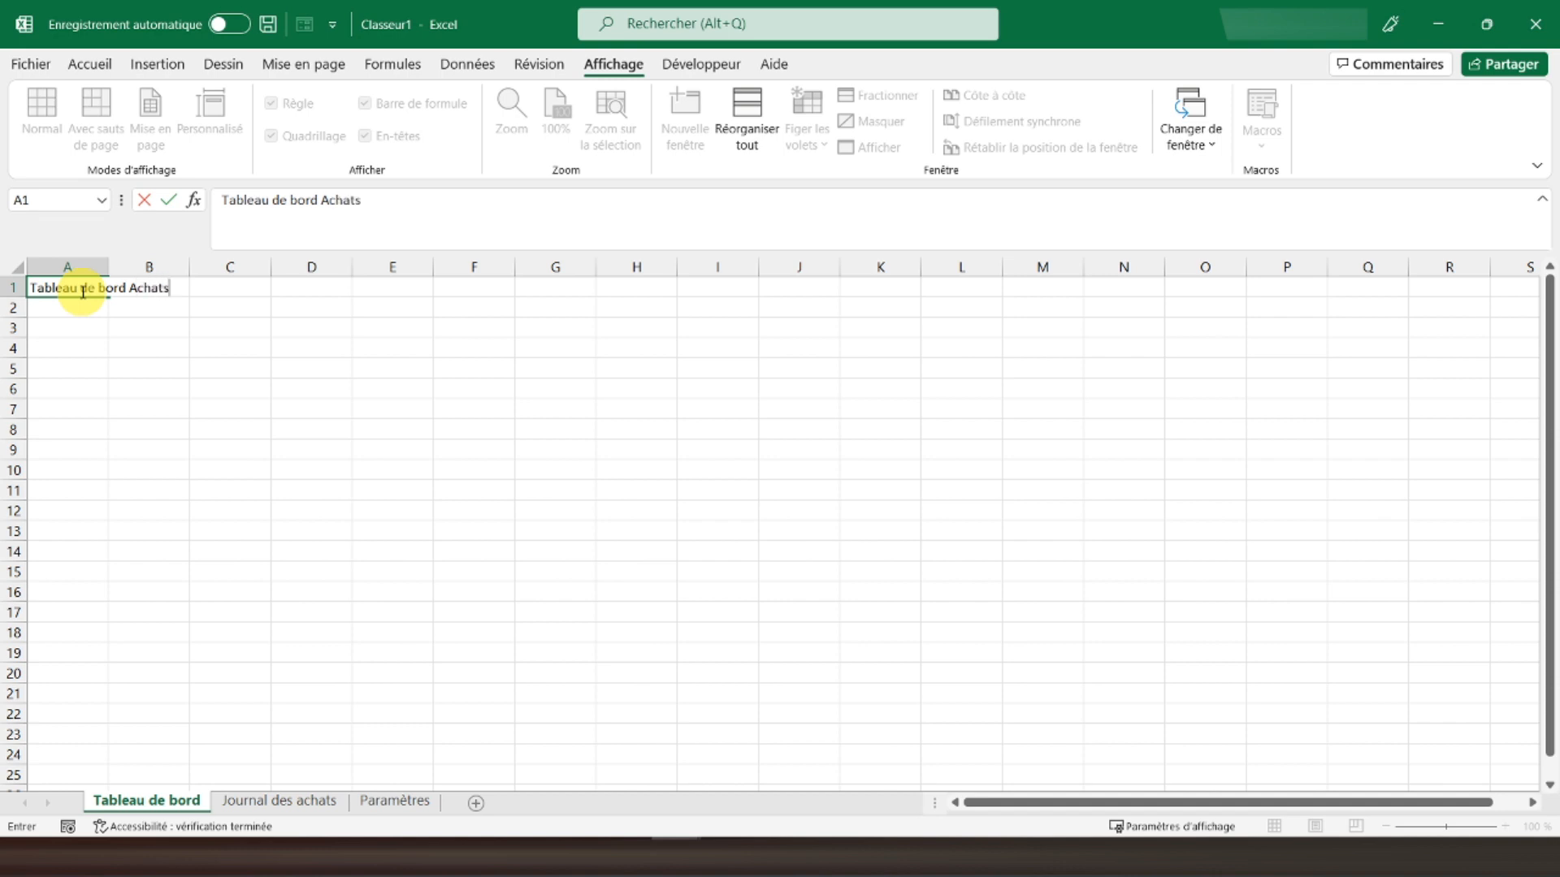
pyautogui.press('Return')
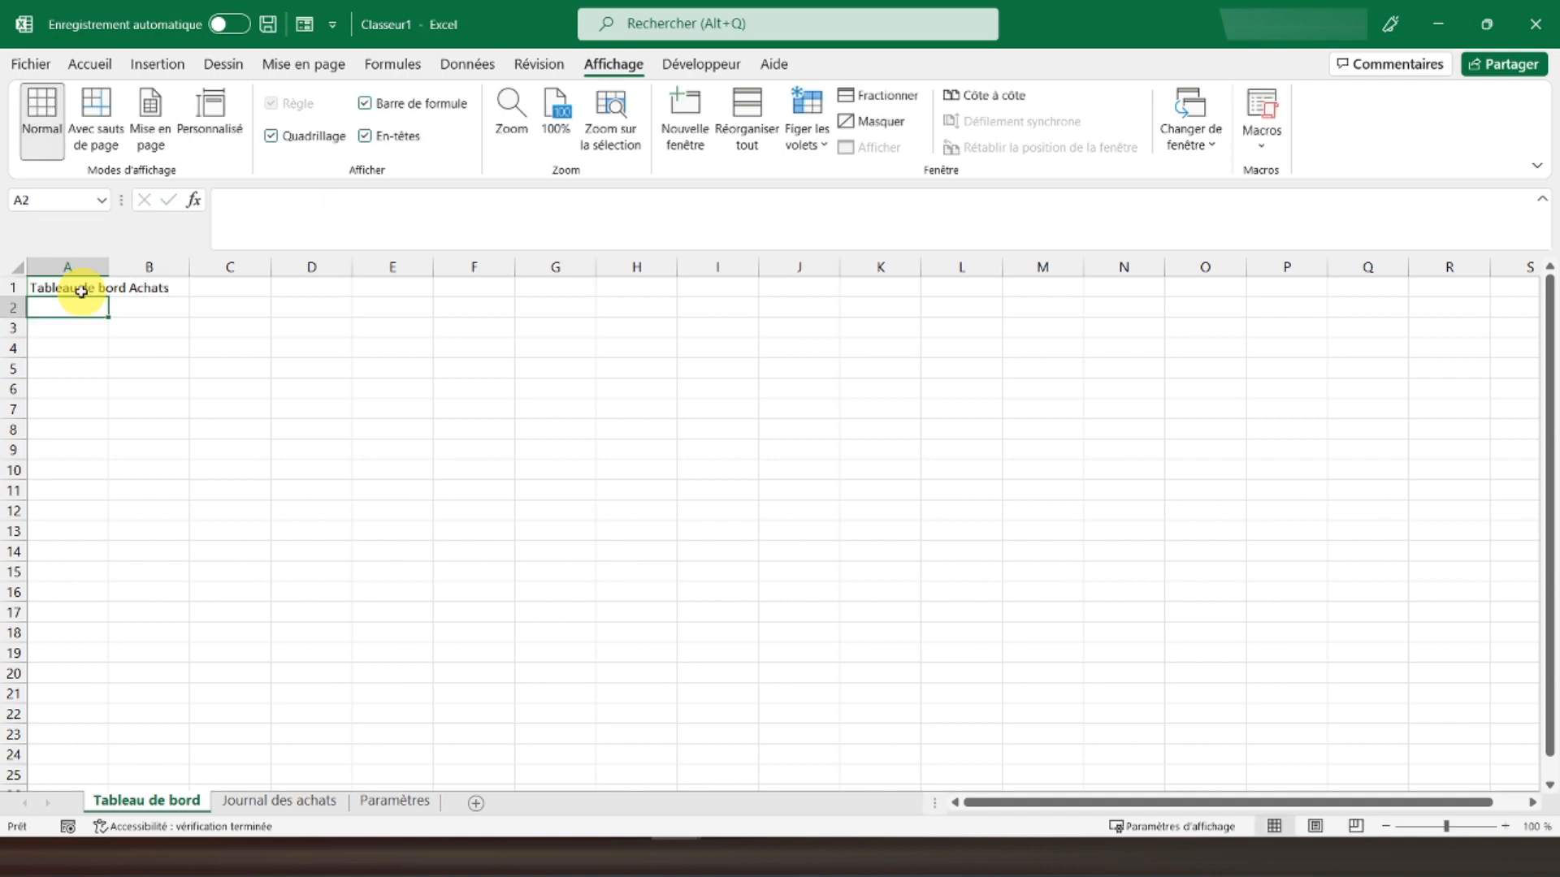
# Merge and centre the dashboard title across A1:G2 and align it vertically to the middle
pyautogui.click(81, 290)
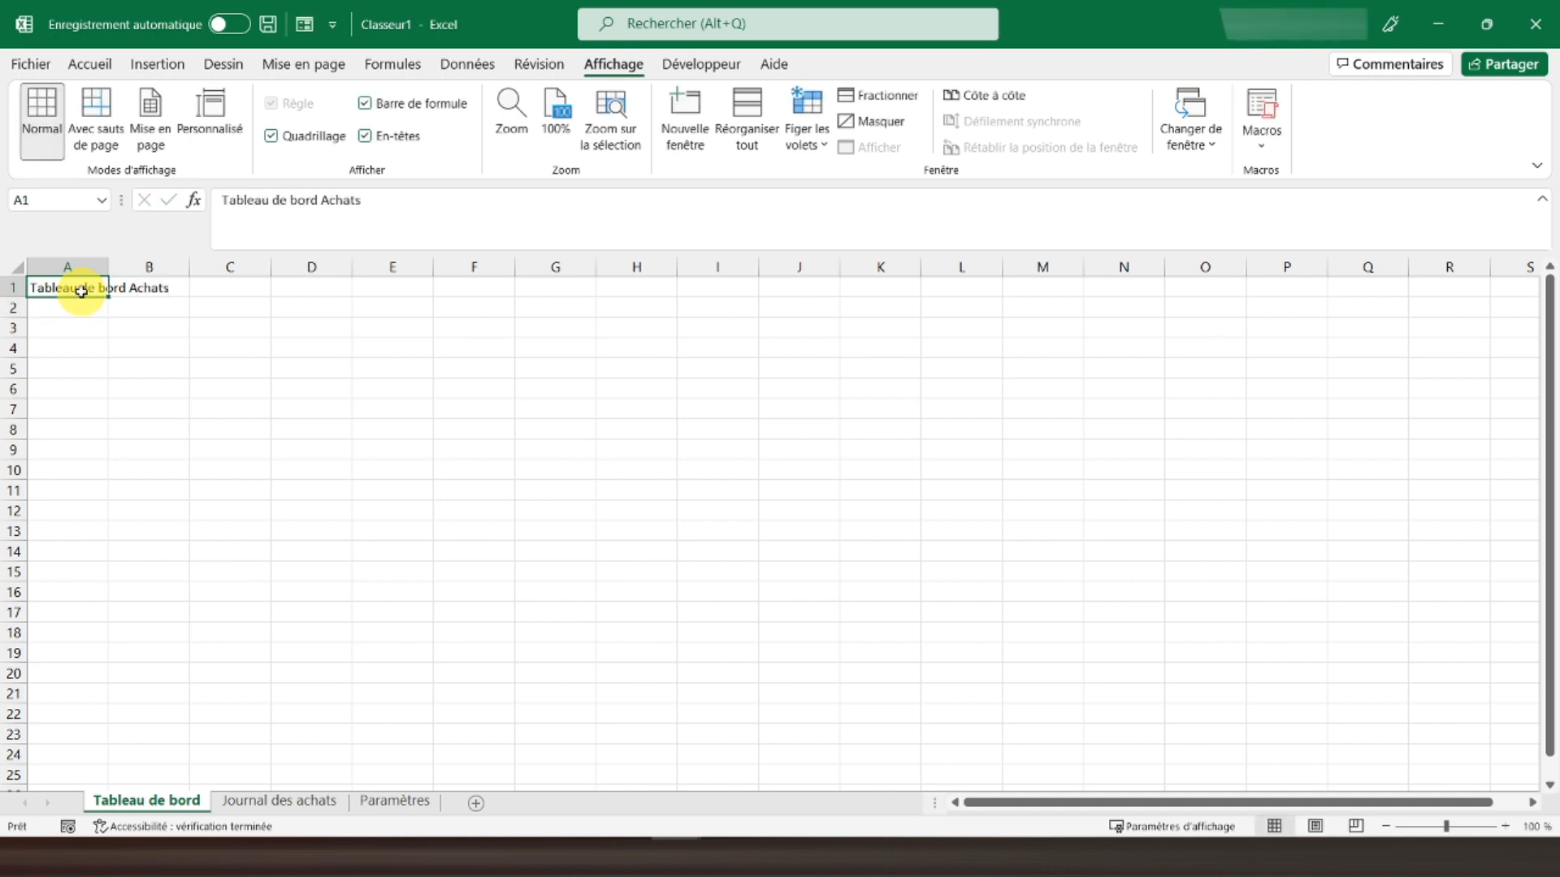
pyautogui.moveTo(82, 291); pyautogui.dragTo(560, 303)
pyautogui.click(110, 63)
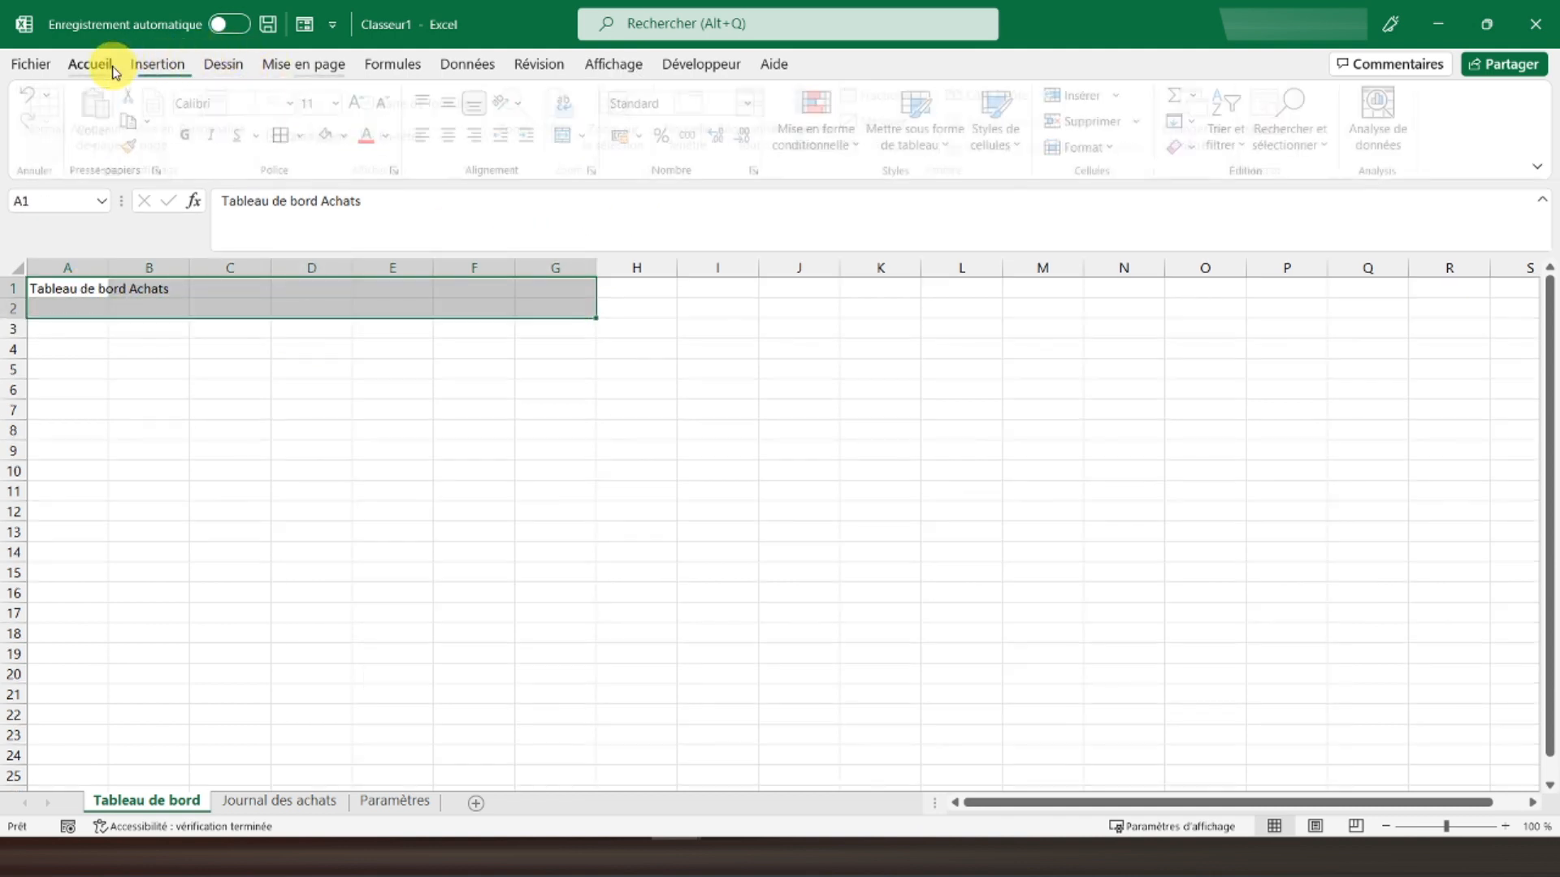
pyautogui.click(567, 138)
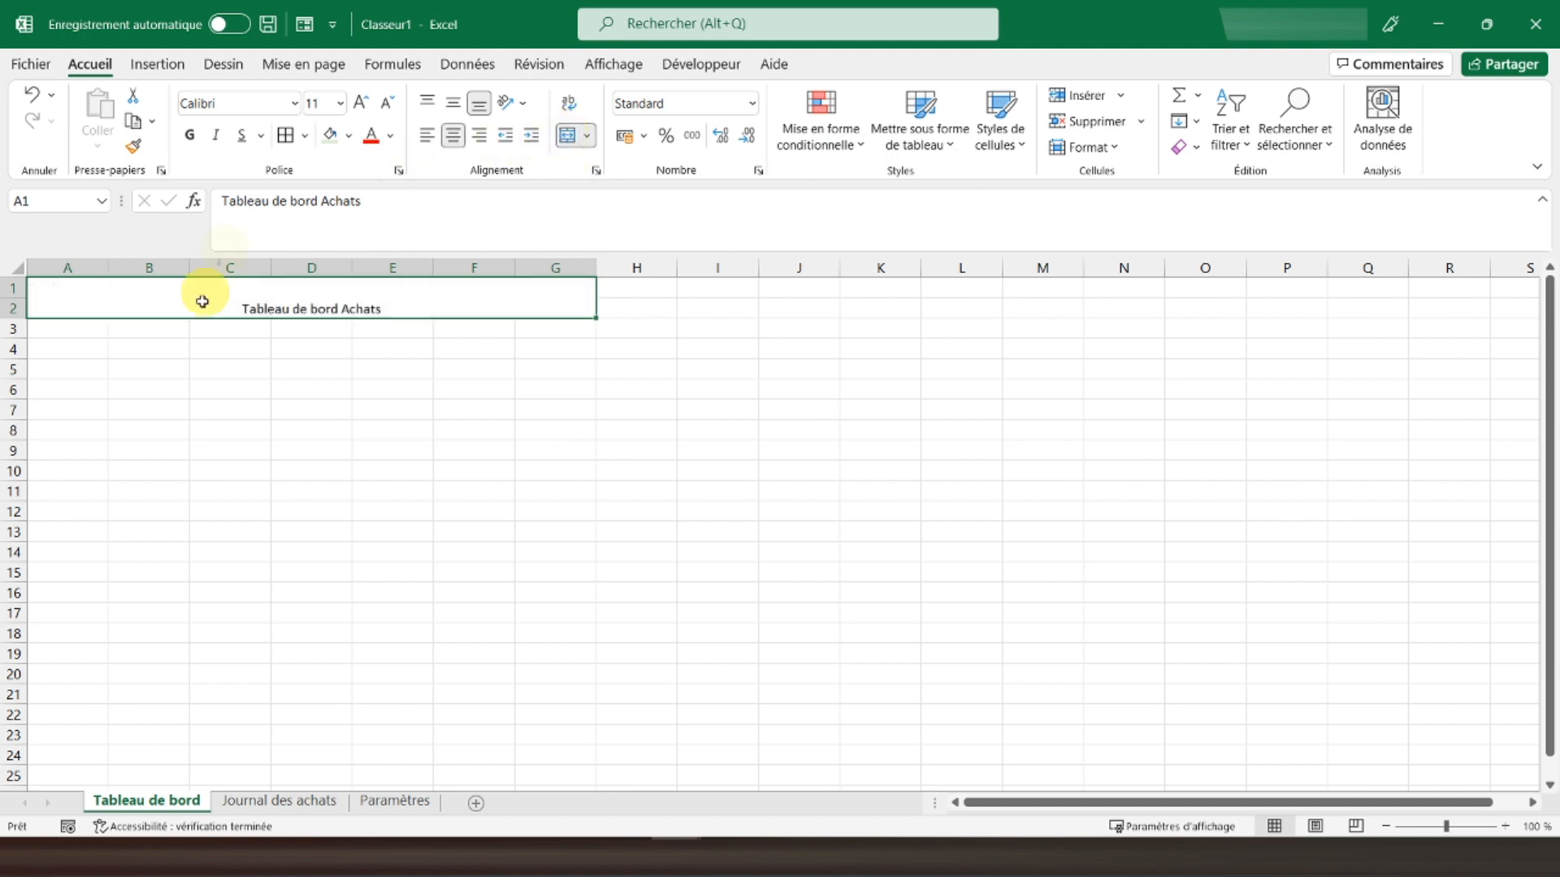
pyautogui.click(459, 104)
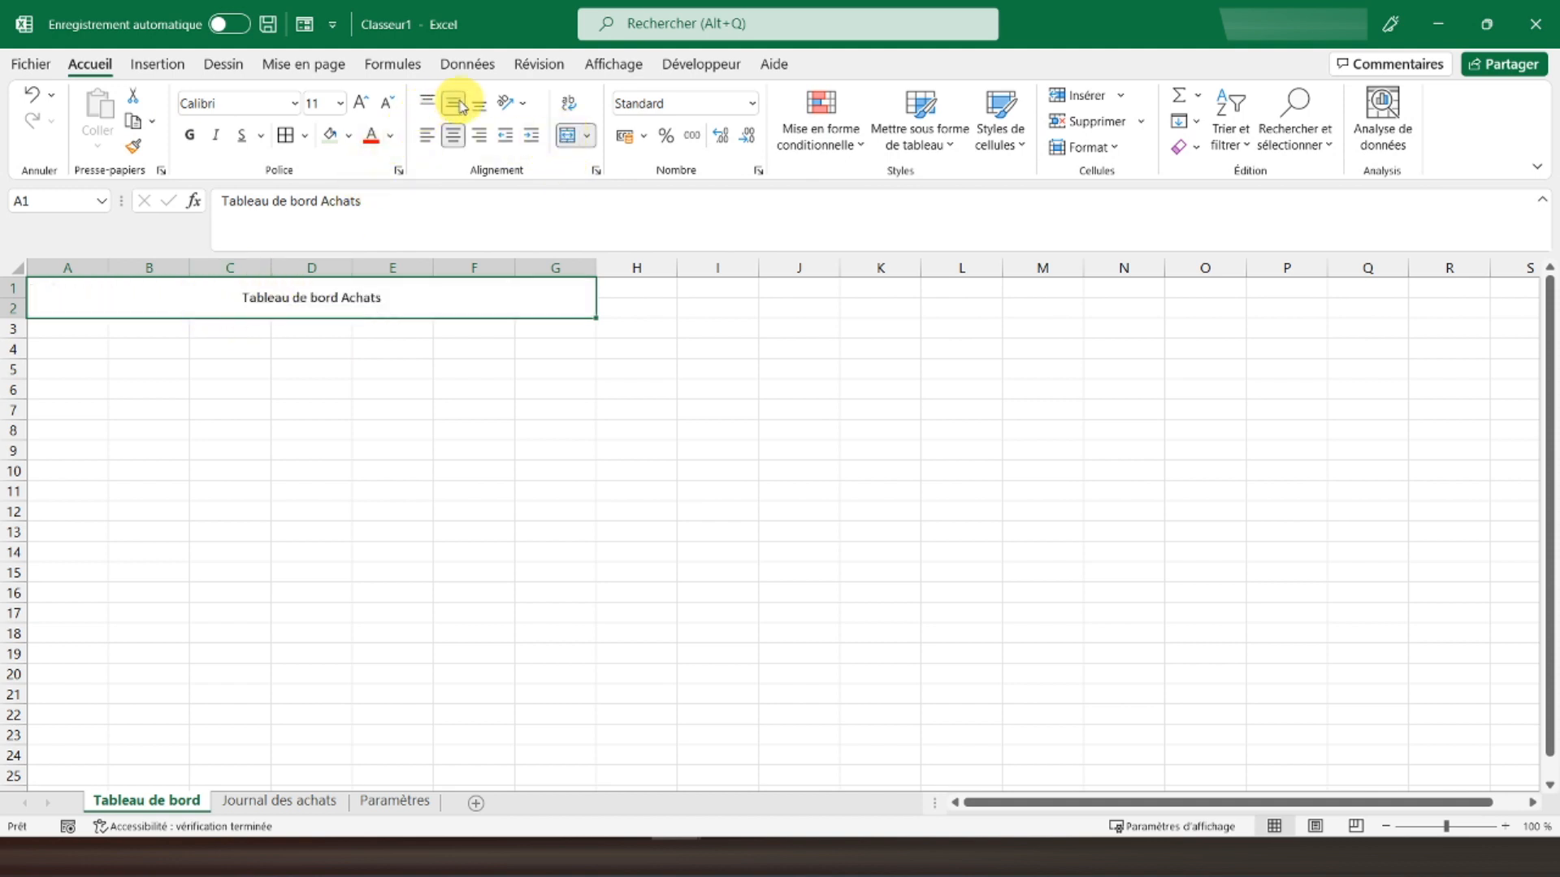
# Make the dashboard title bold and enlarge its font to size 24
pyautogui.click(363, 106)
pyautogui.click(363, 105)
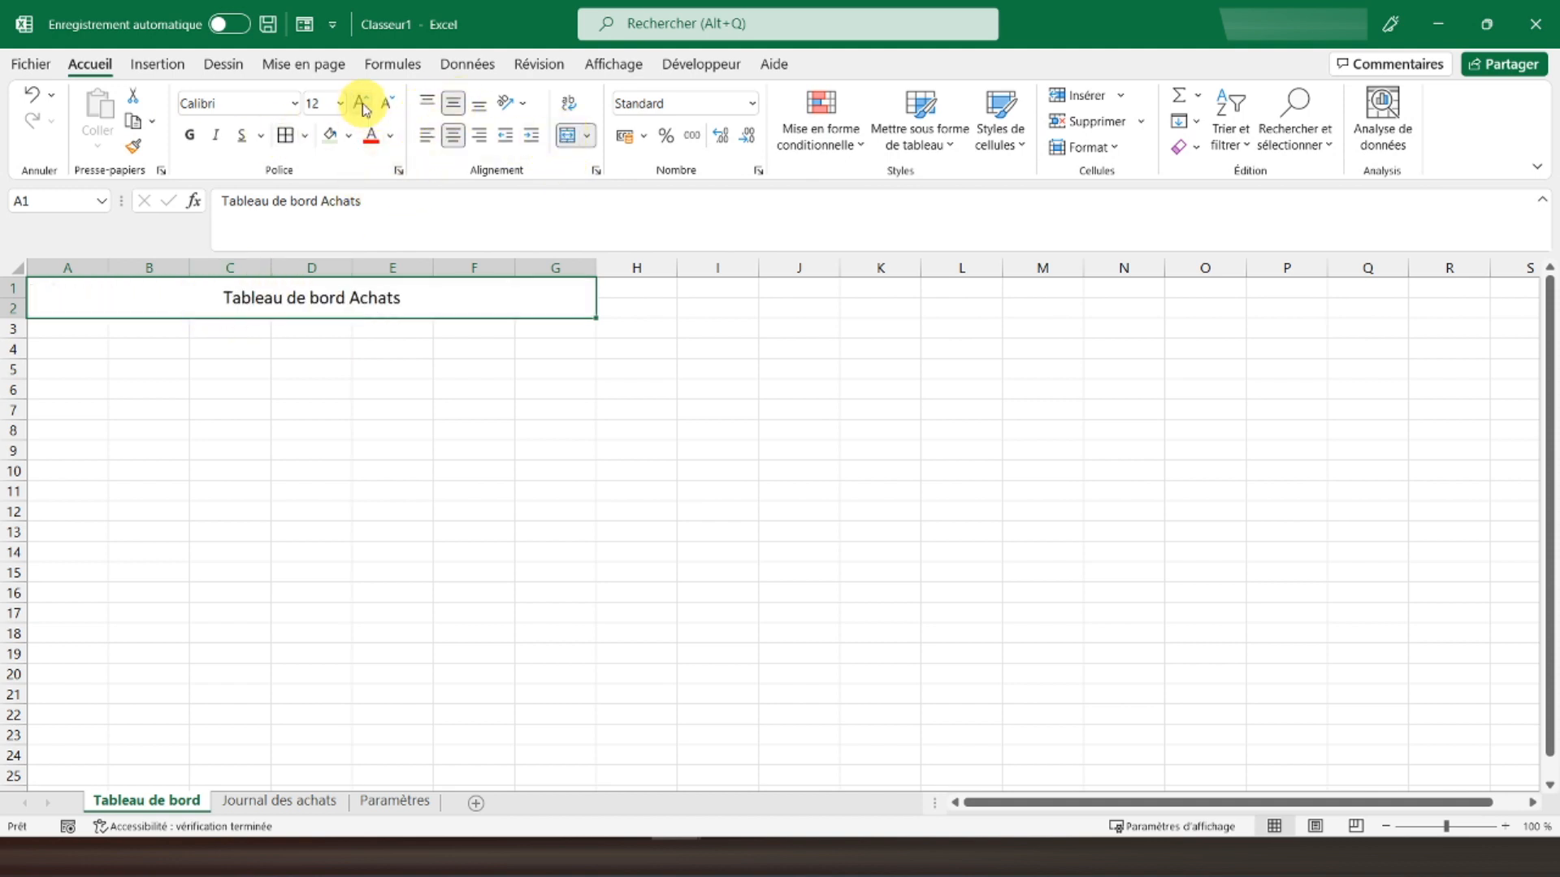
pyautogui.click(362, 105)
pyautogui.click(362, 106)
pyautogui.click(190, 135)
pyautogui.click(360, 104)
pyautogui.click(361, 104)
pyautogui.click(361, 104)
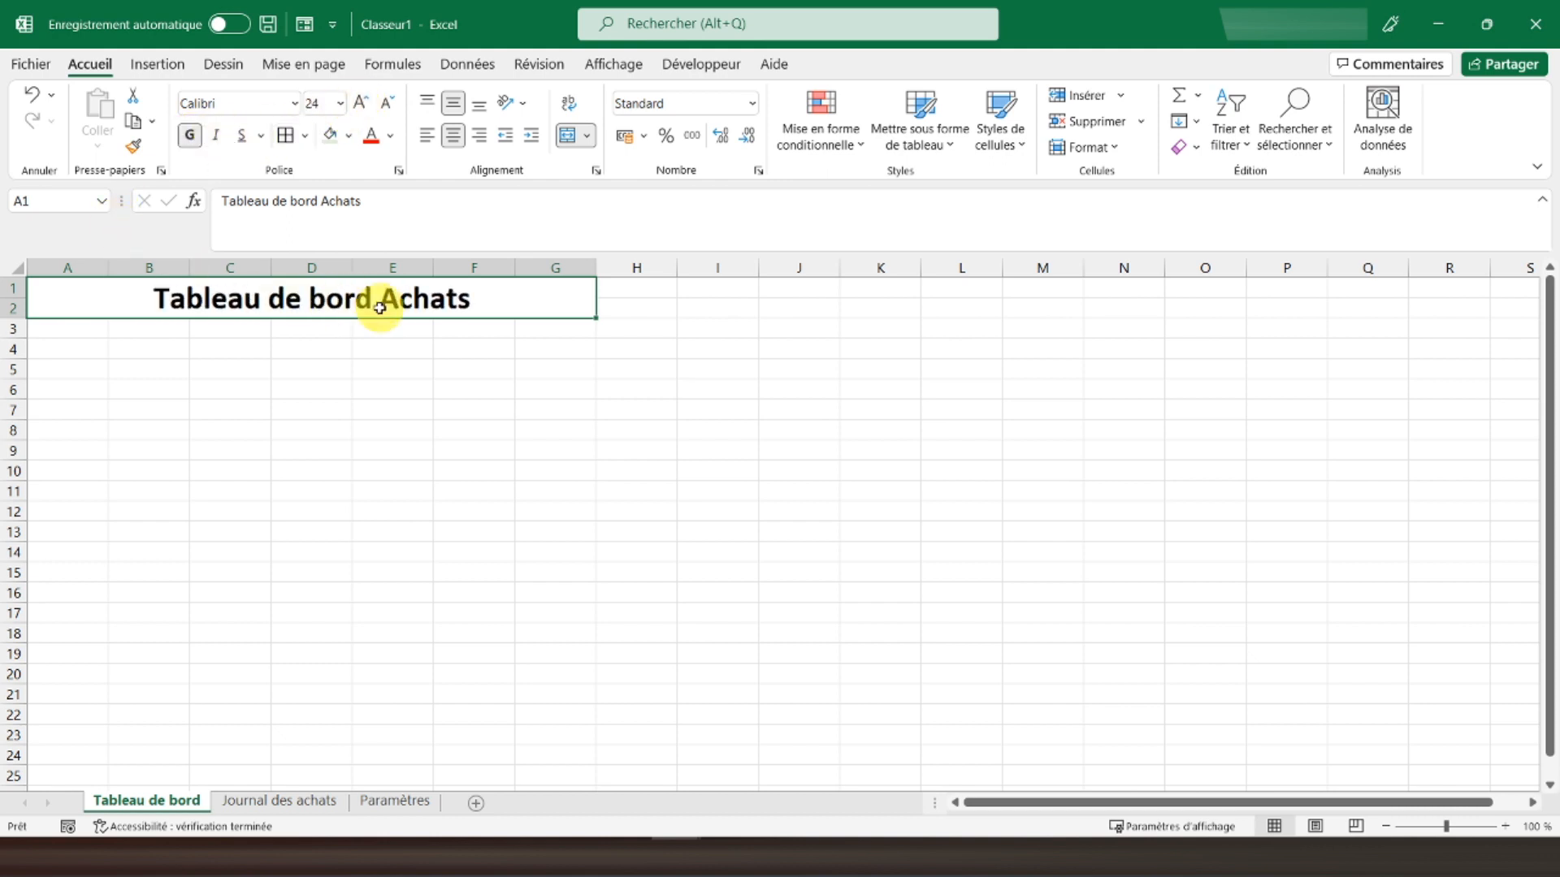
# Merge and centre cells H1:J2 and enter the label "Sélectionner une année" in them
pyautogui.click(646, 288)
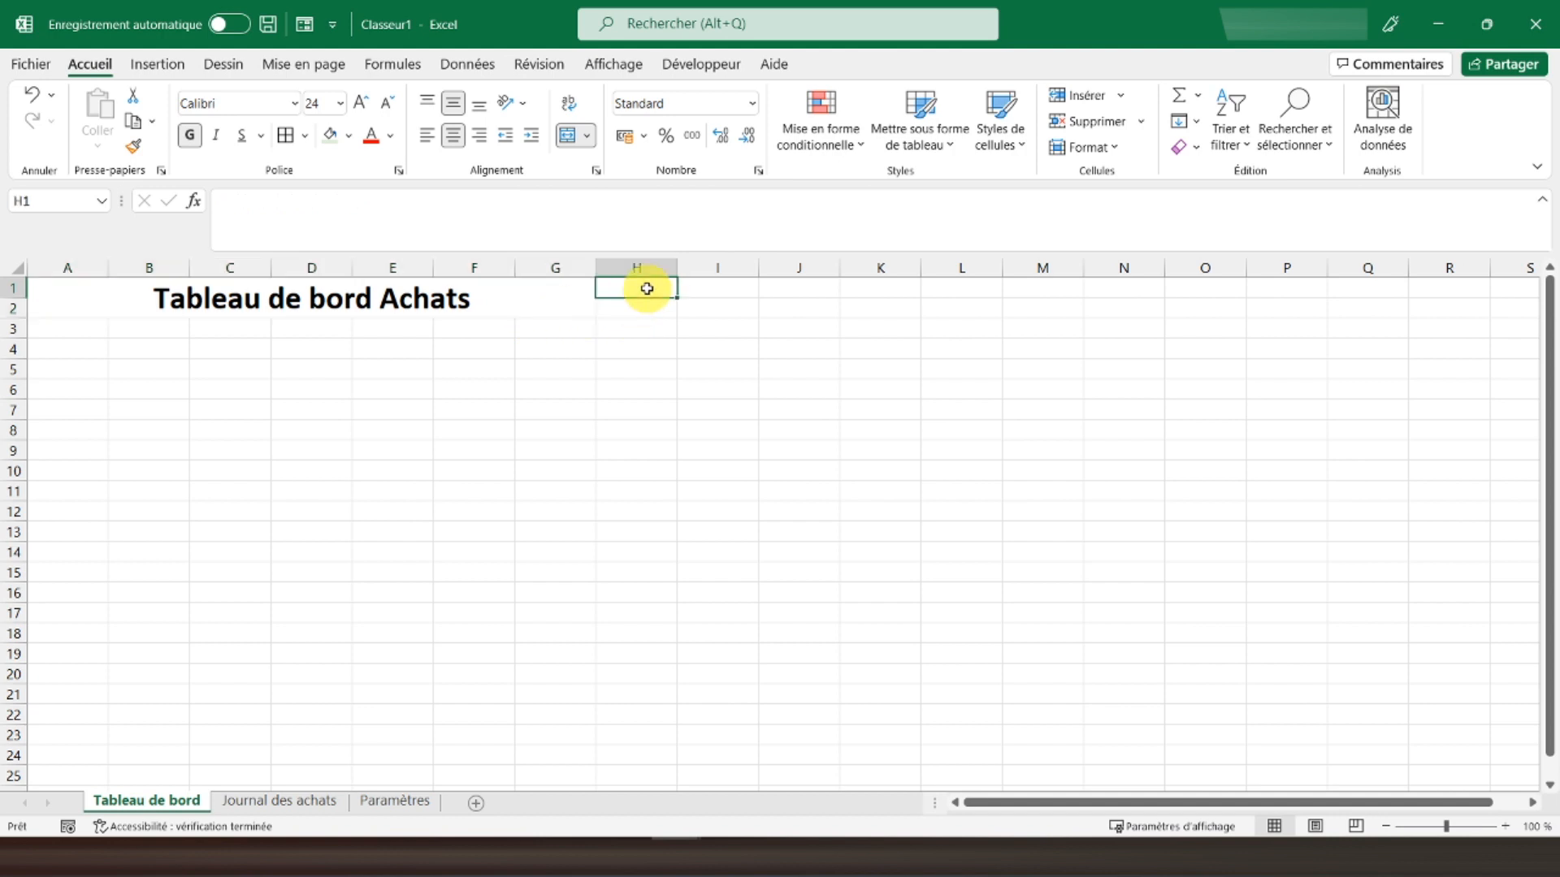
pyautogui.moveTo(647, 288); pyautogui.dragTo(820, 305)
pyautogui.click(567, 135)
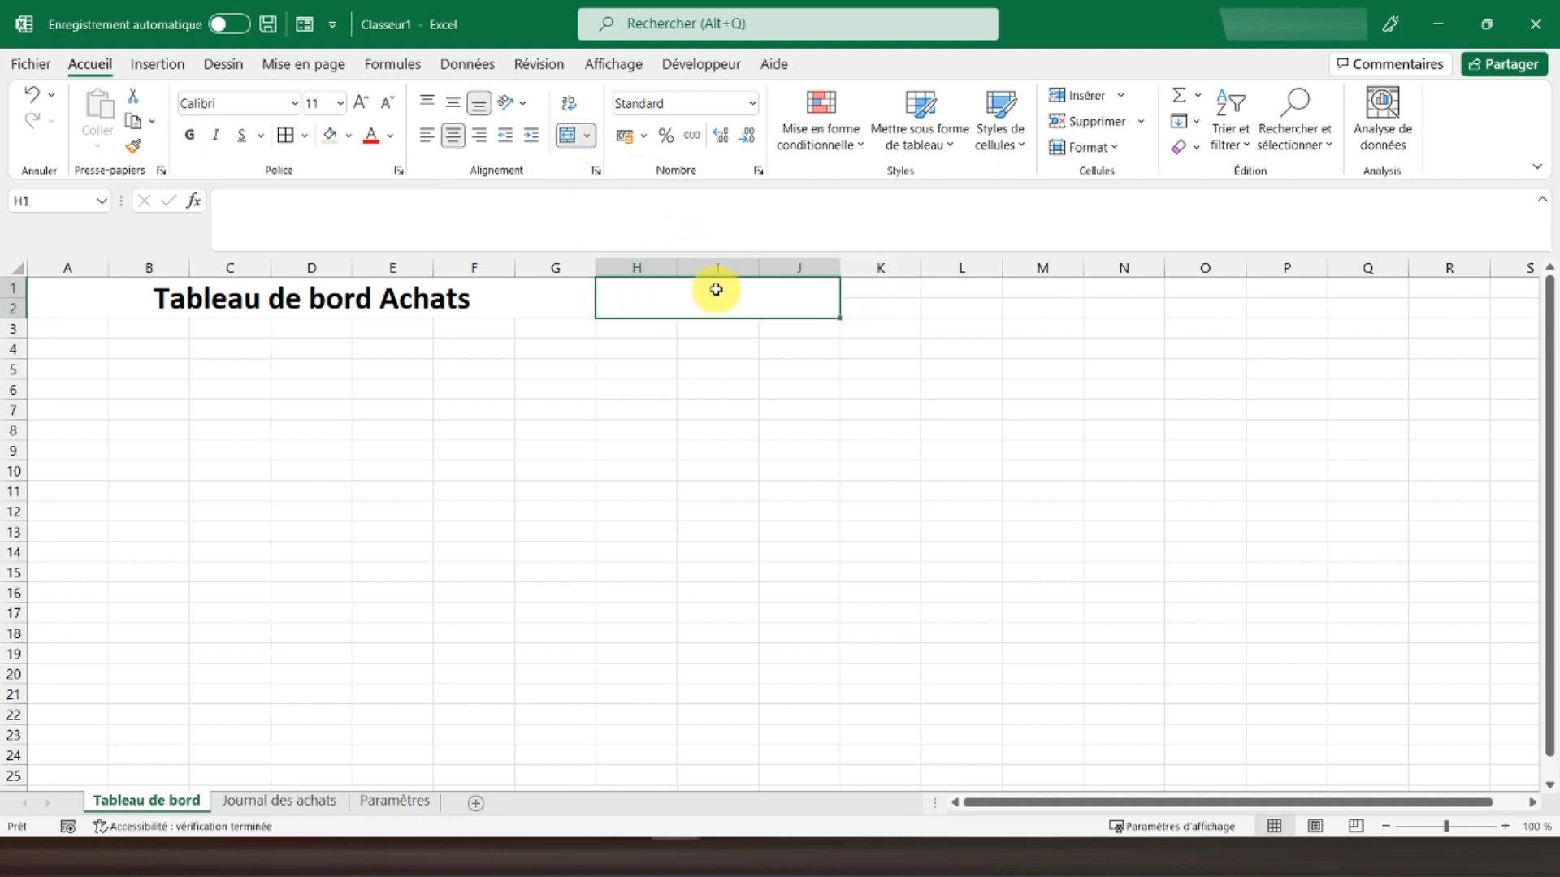
pyautogui.write('Sélectionner u')
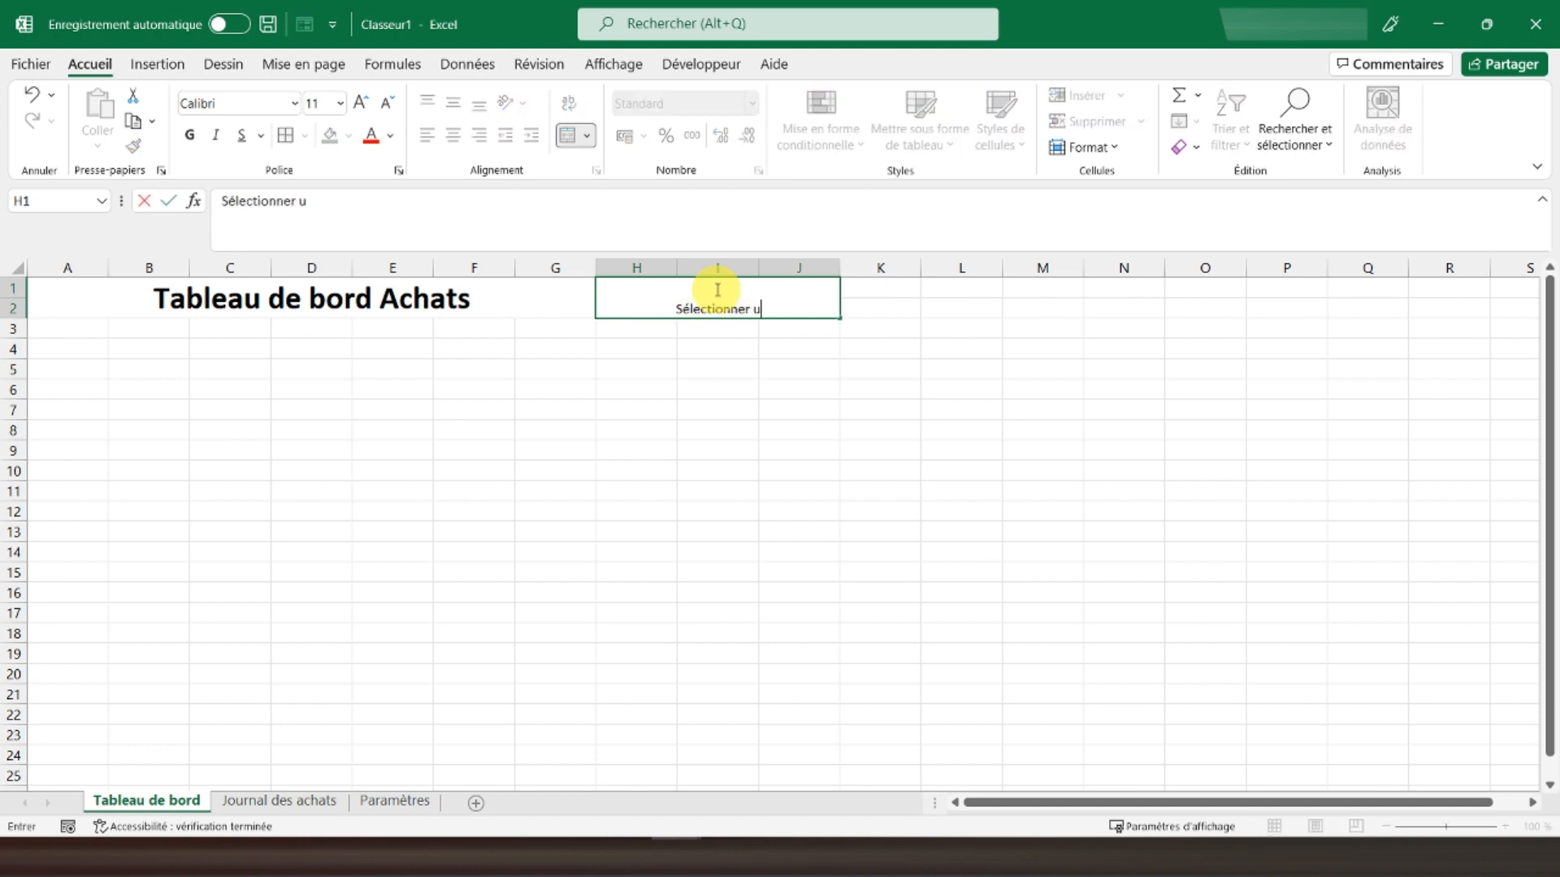
pyautogui.write('ne année')
pyautogui.press('Return')
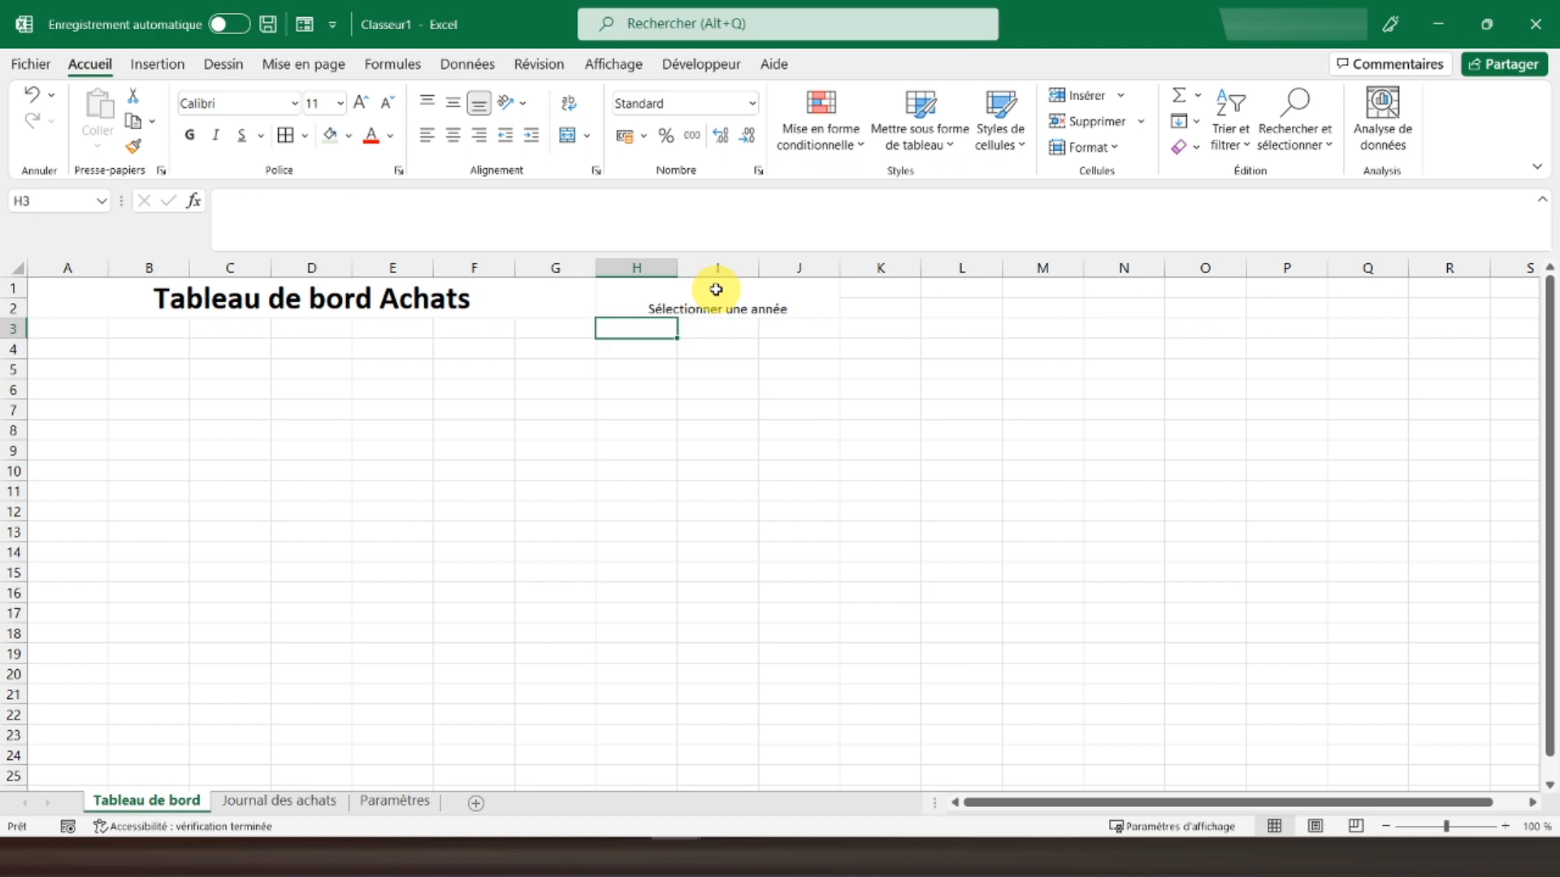
# Align the "Sélectionner une année" label vertically to the middle, make it bold and enlarge its font to size 18
pyautogui.click(715, 289)
pyautogui.click(449, 106)
pyautogui.click(190, 135)
pyautogui.click(360, 103)
pyautogui.click(360, 103)
pyautogui.click(360, 104)
pyautogui.click(359, 103)
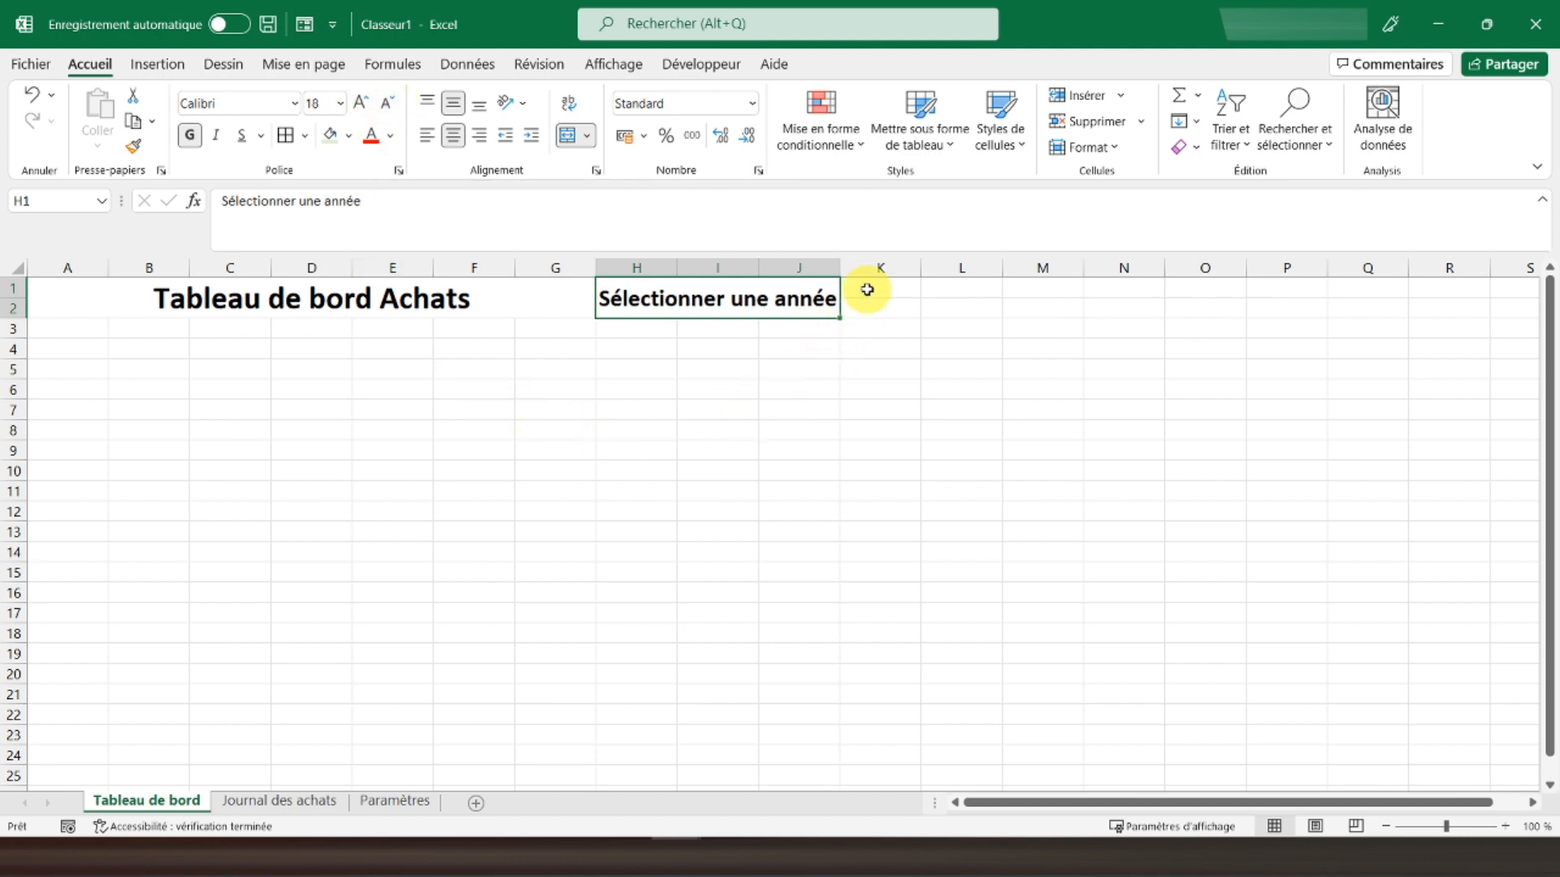
# Merge cells K1:L2 and add a list data validation with the choices 2022, 2023, 2024 and 2025
pyautogui.moveTo(867, 290); pyautogui.dragTo(930, 309)
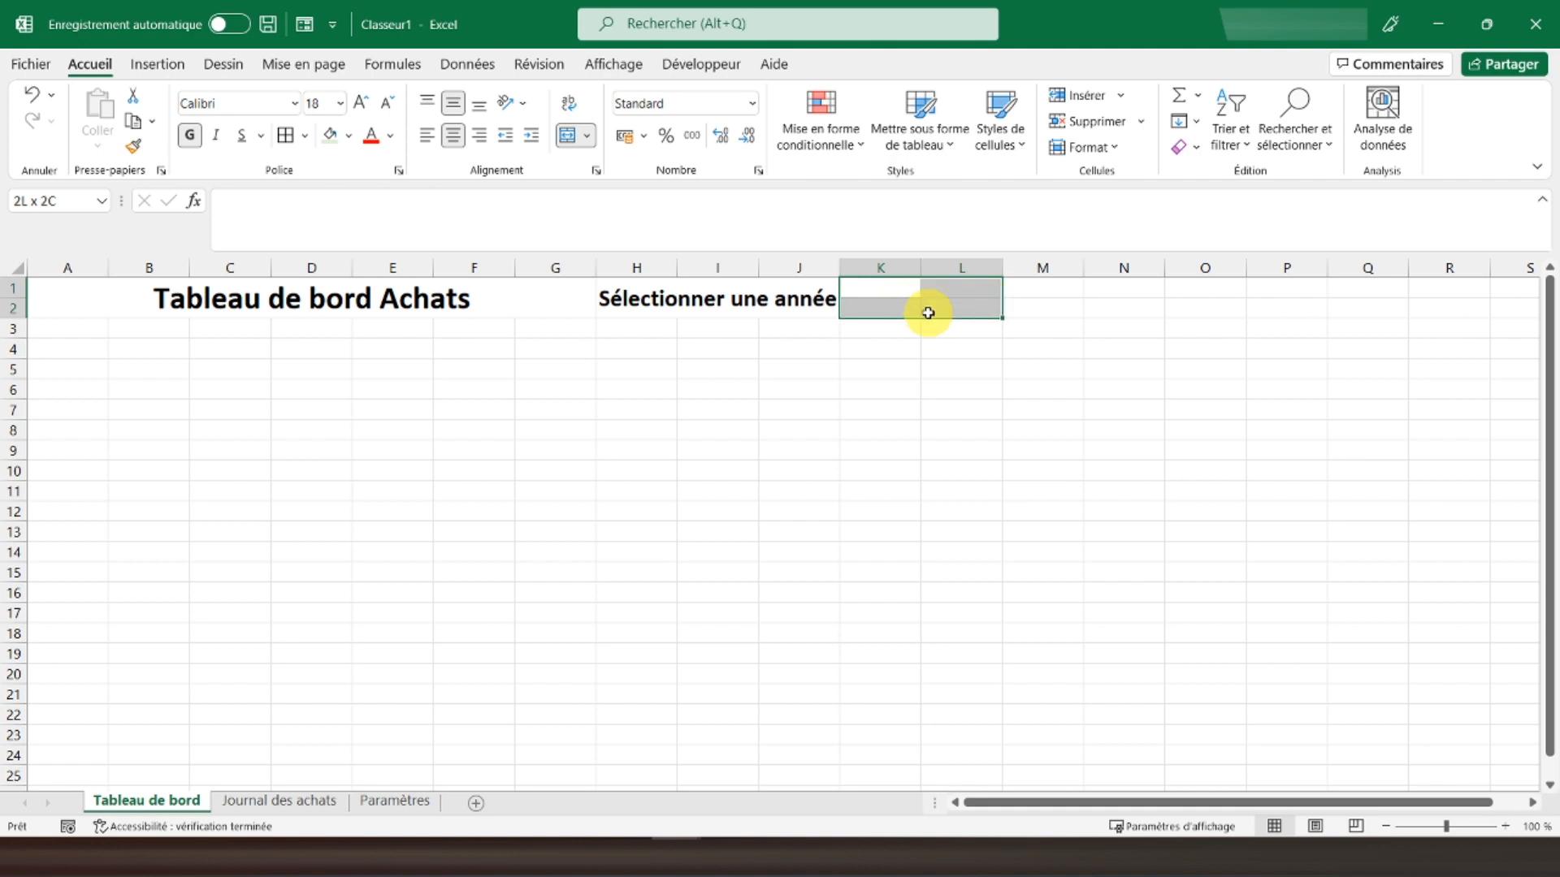
pyautogui.click(567, 136)
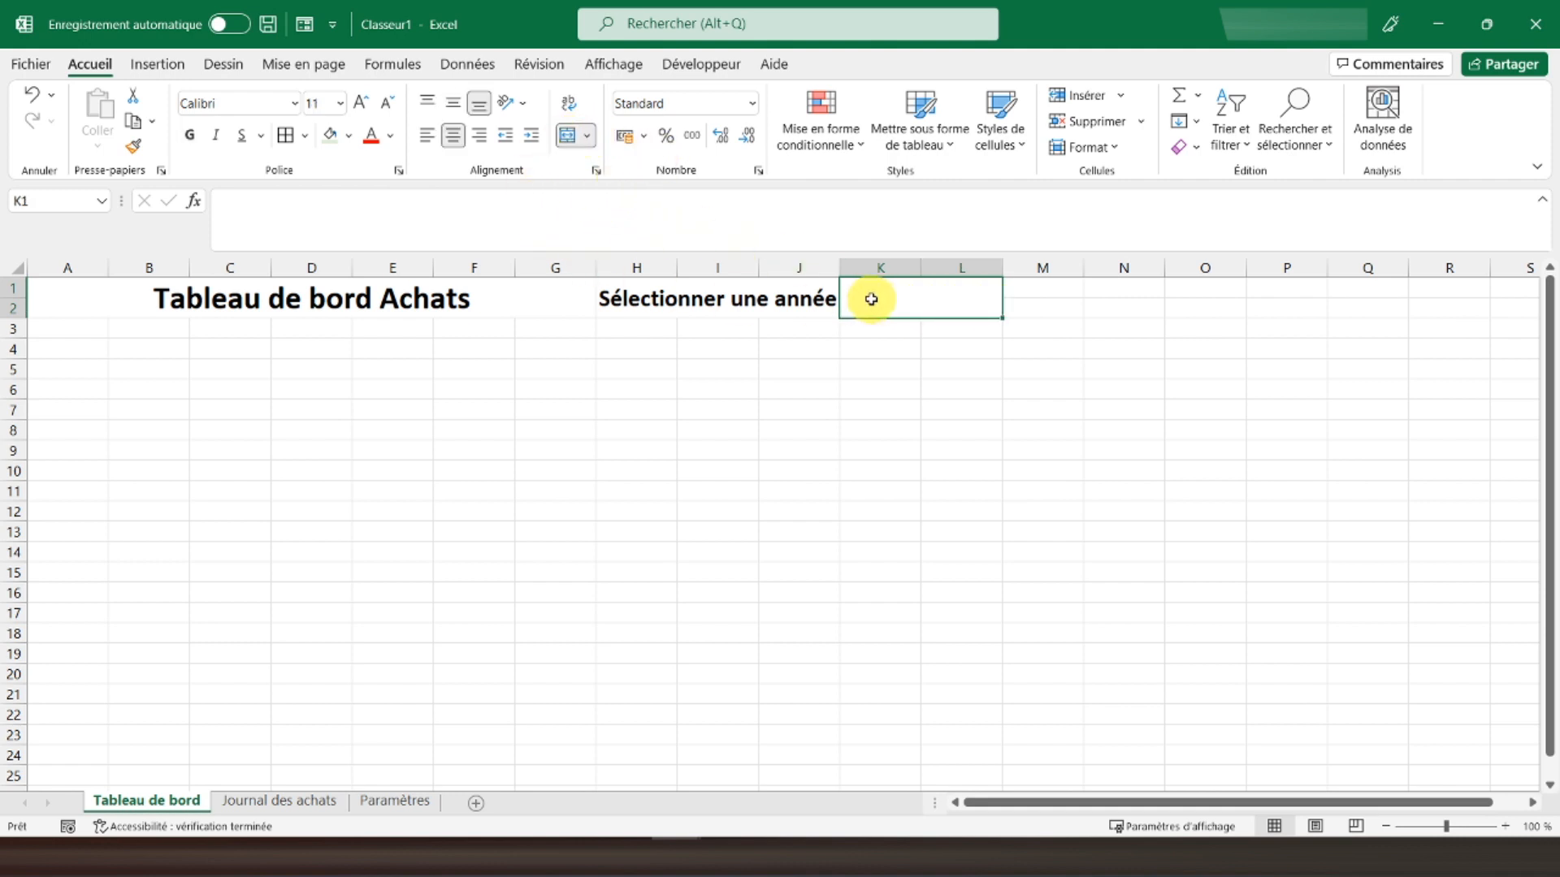
pyautogui.click(467, 64)
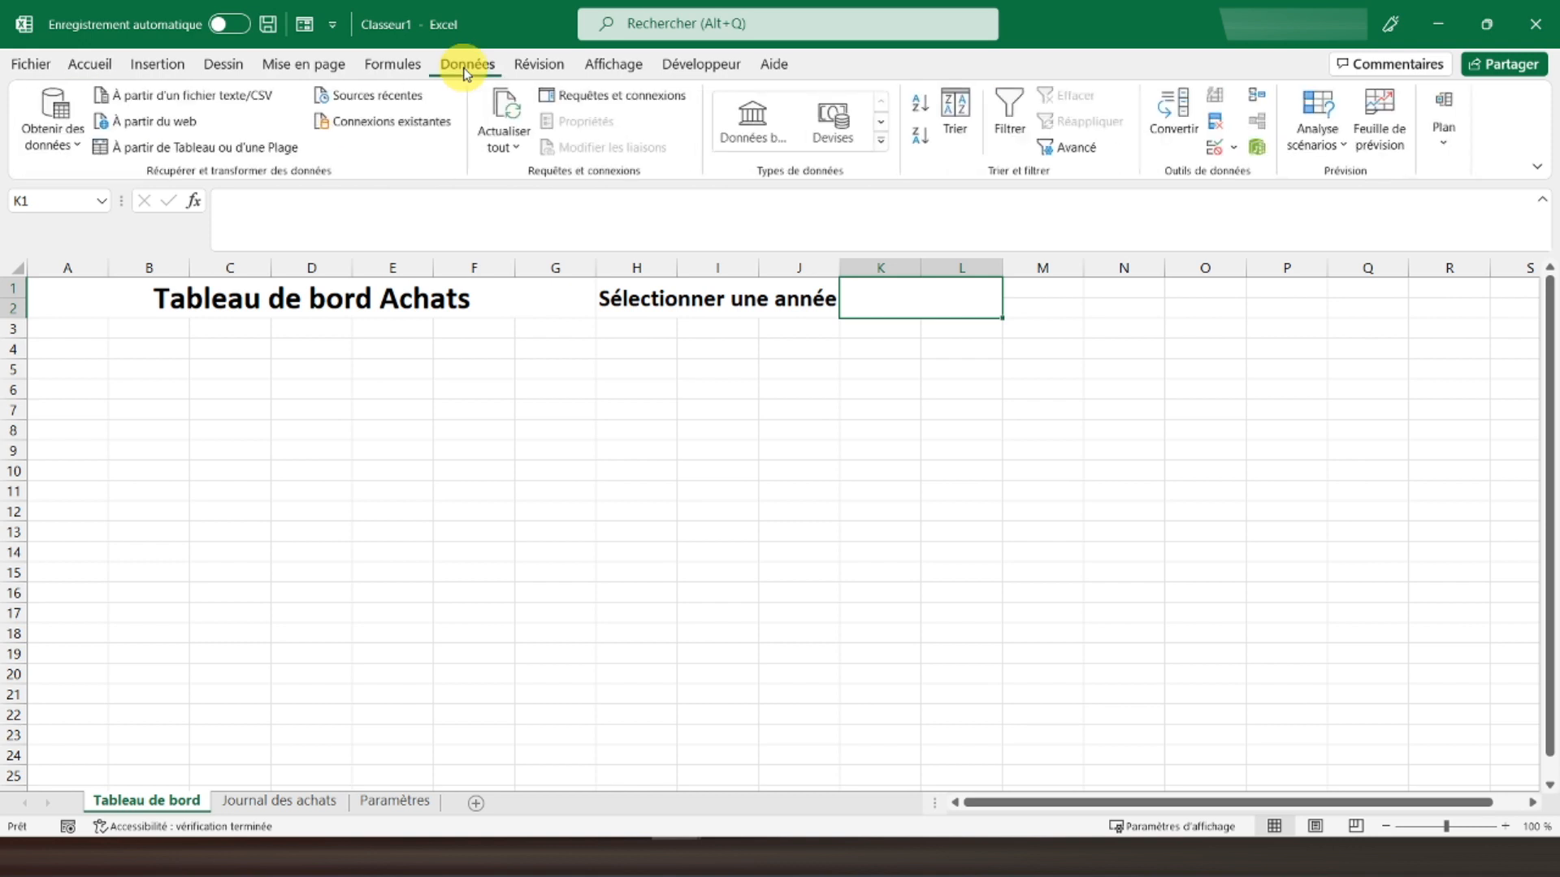
pyautogui.click(1212, 149)
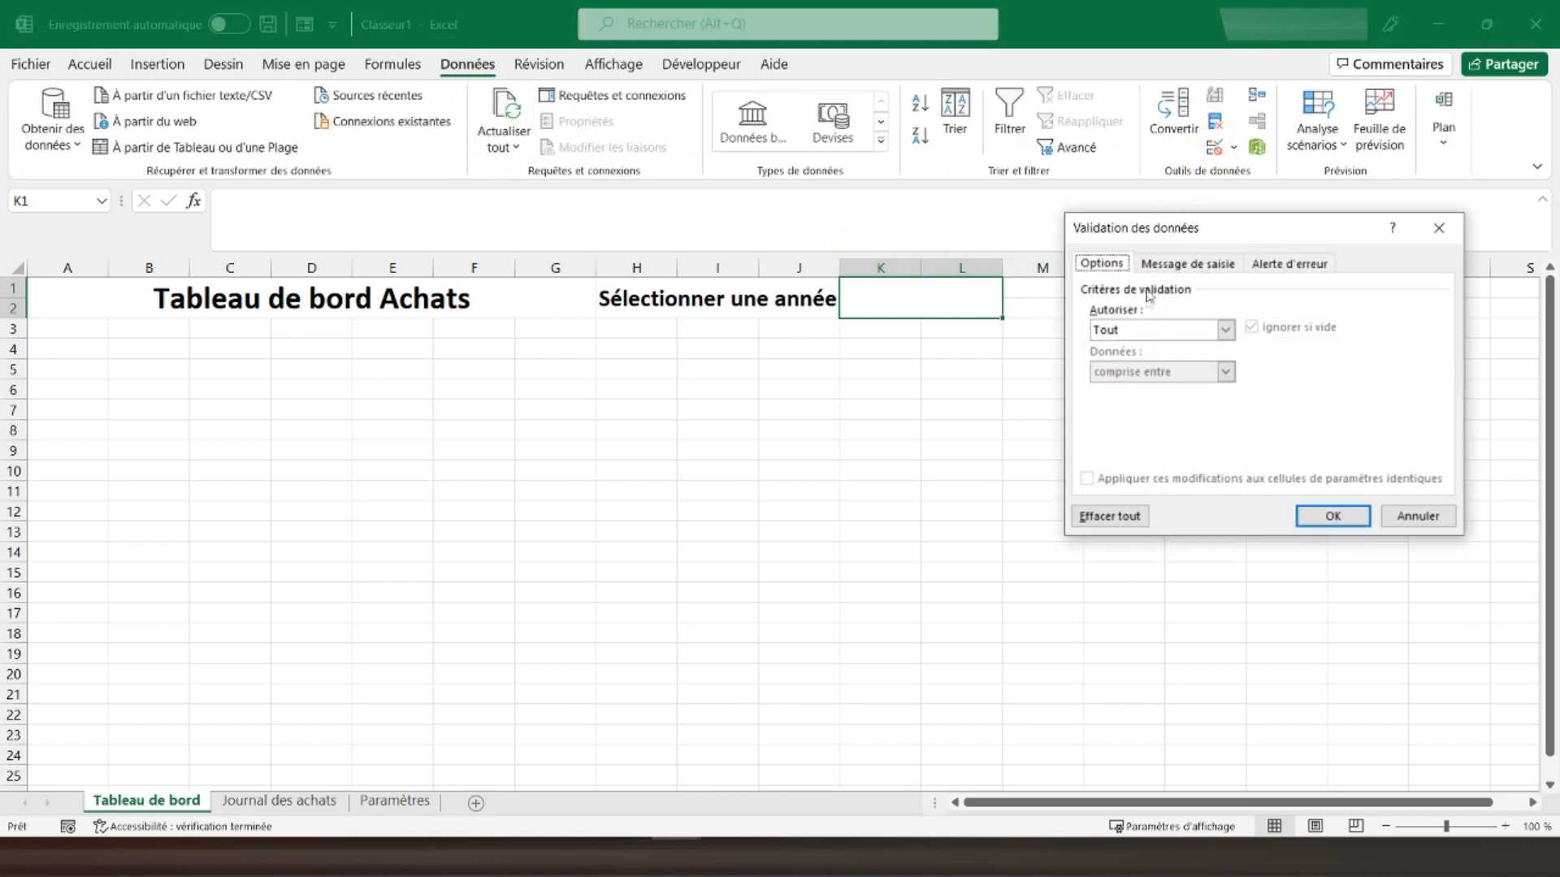
pyautogui.click(1152, 338)
pyautogui.click(1126, 389)
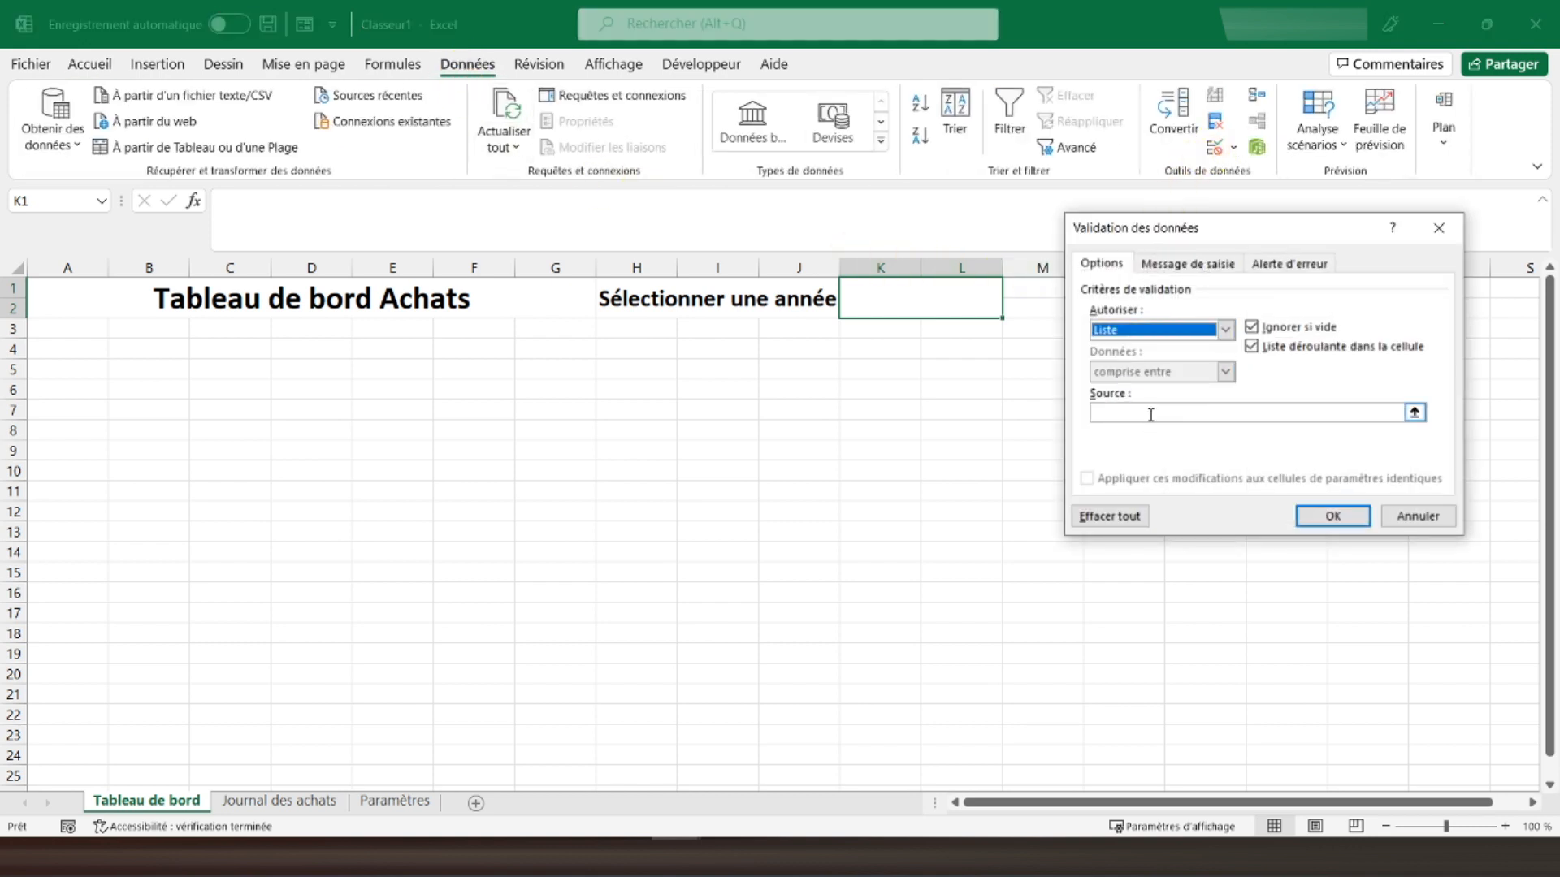
pyautogui.click(1151, 411)
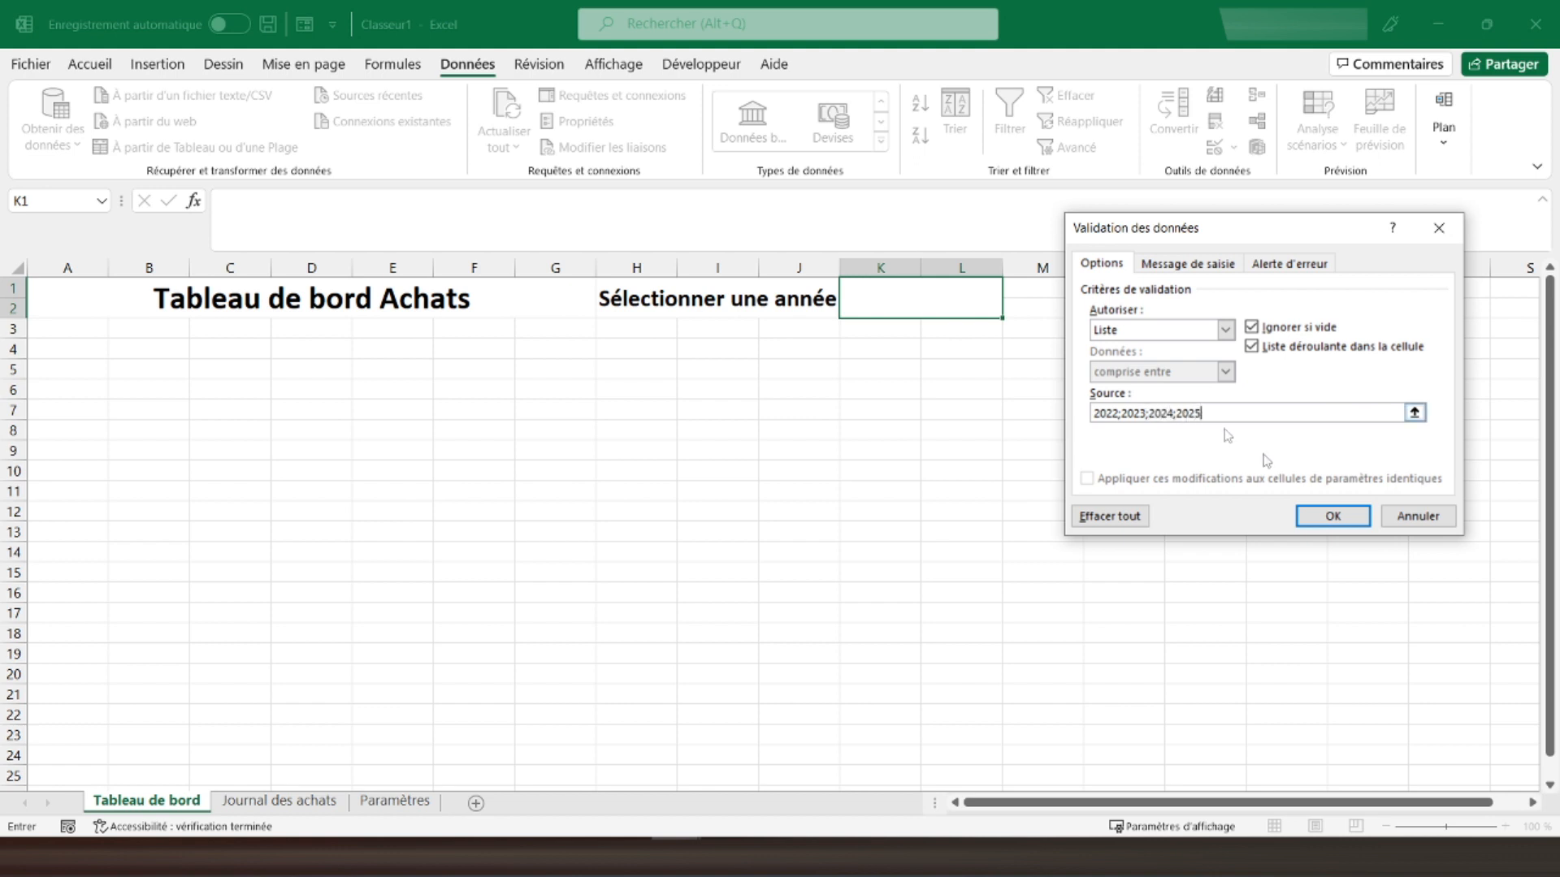
pyautogui.click(1332, 516)
# Choose 2022 from the year dropdown in the merged cell K1
pyautogui.click(1013, 294)
pyautogui.click(979, 303)
pyautogui.click(1013, 294)
pyautogui.click(943, 306)
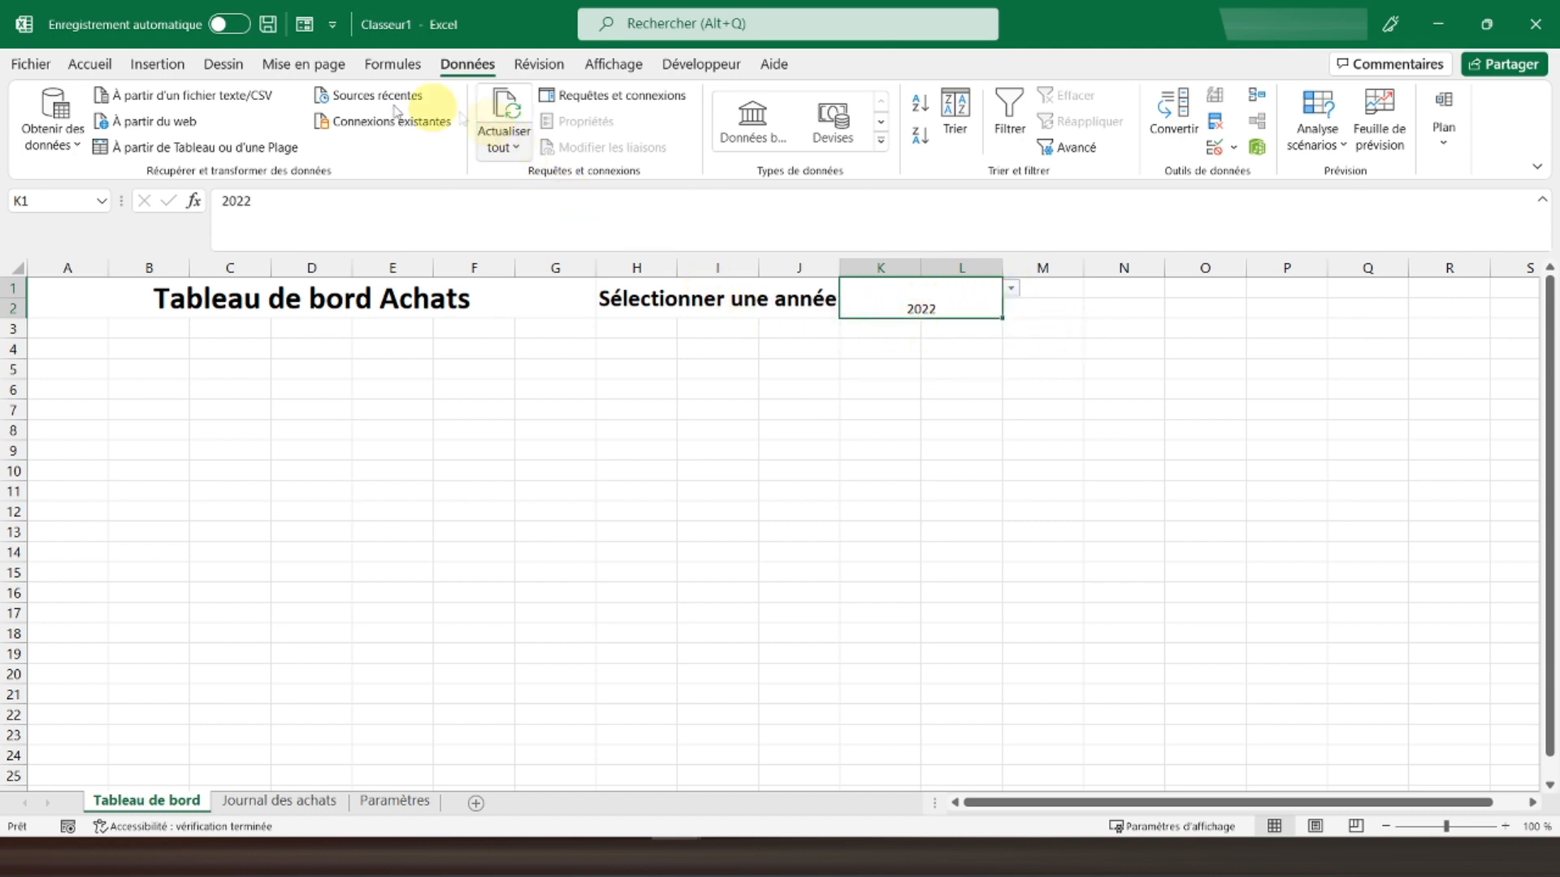
# Align the year in merged cell K1 vertically to the middle, enlarge its font to size 24 and make it bold
pyautogui.click(89, 63)
pyautogui.click(453, 105)
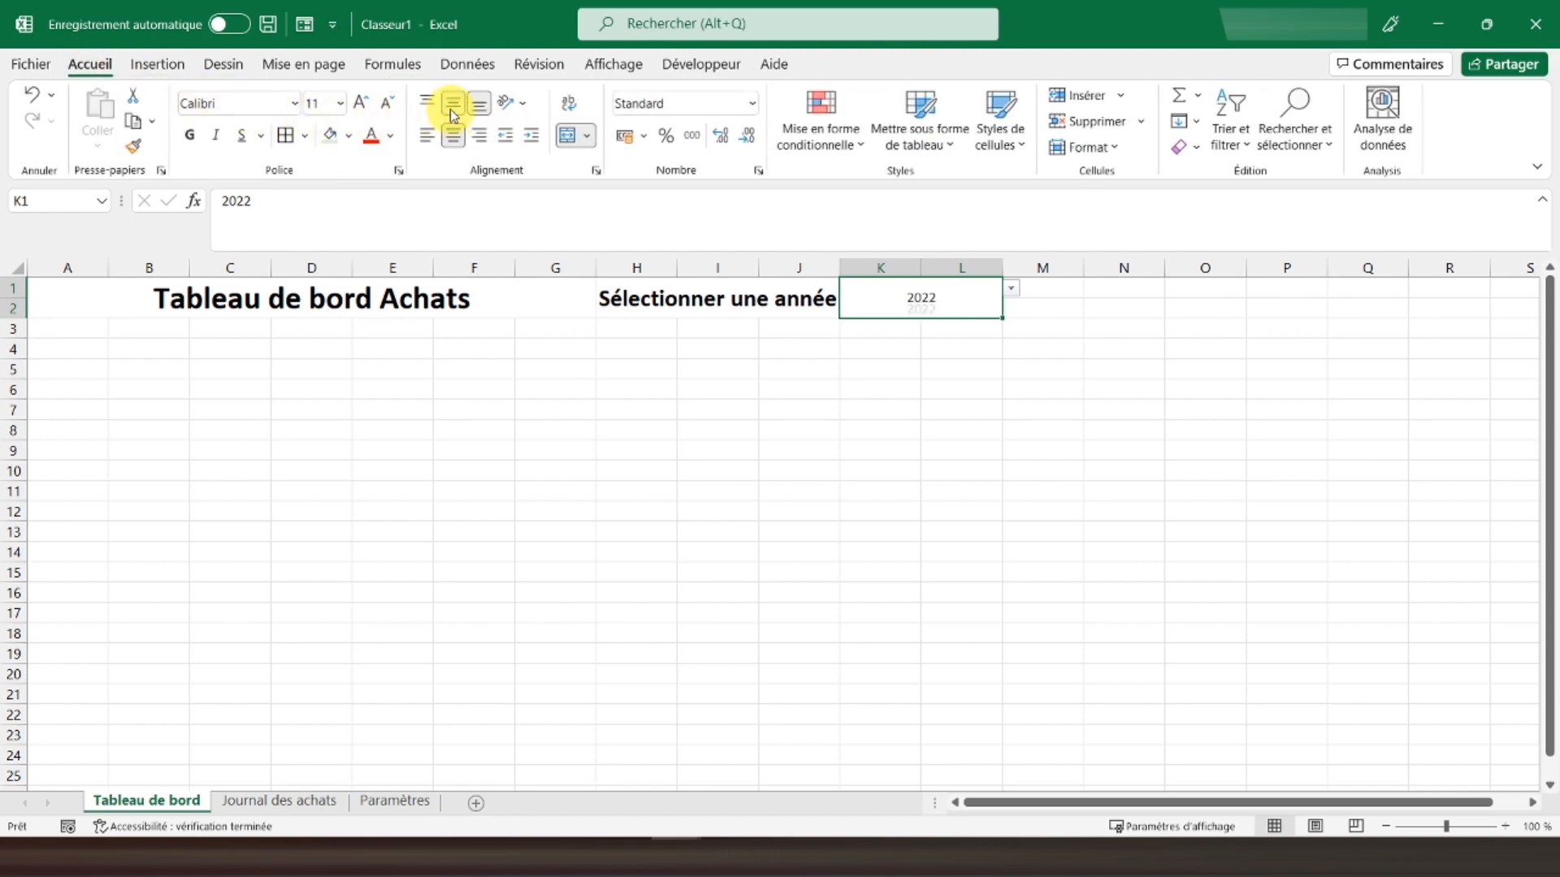
pyautogui.click(362, 103)
pyautogui.click(363, 104)
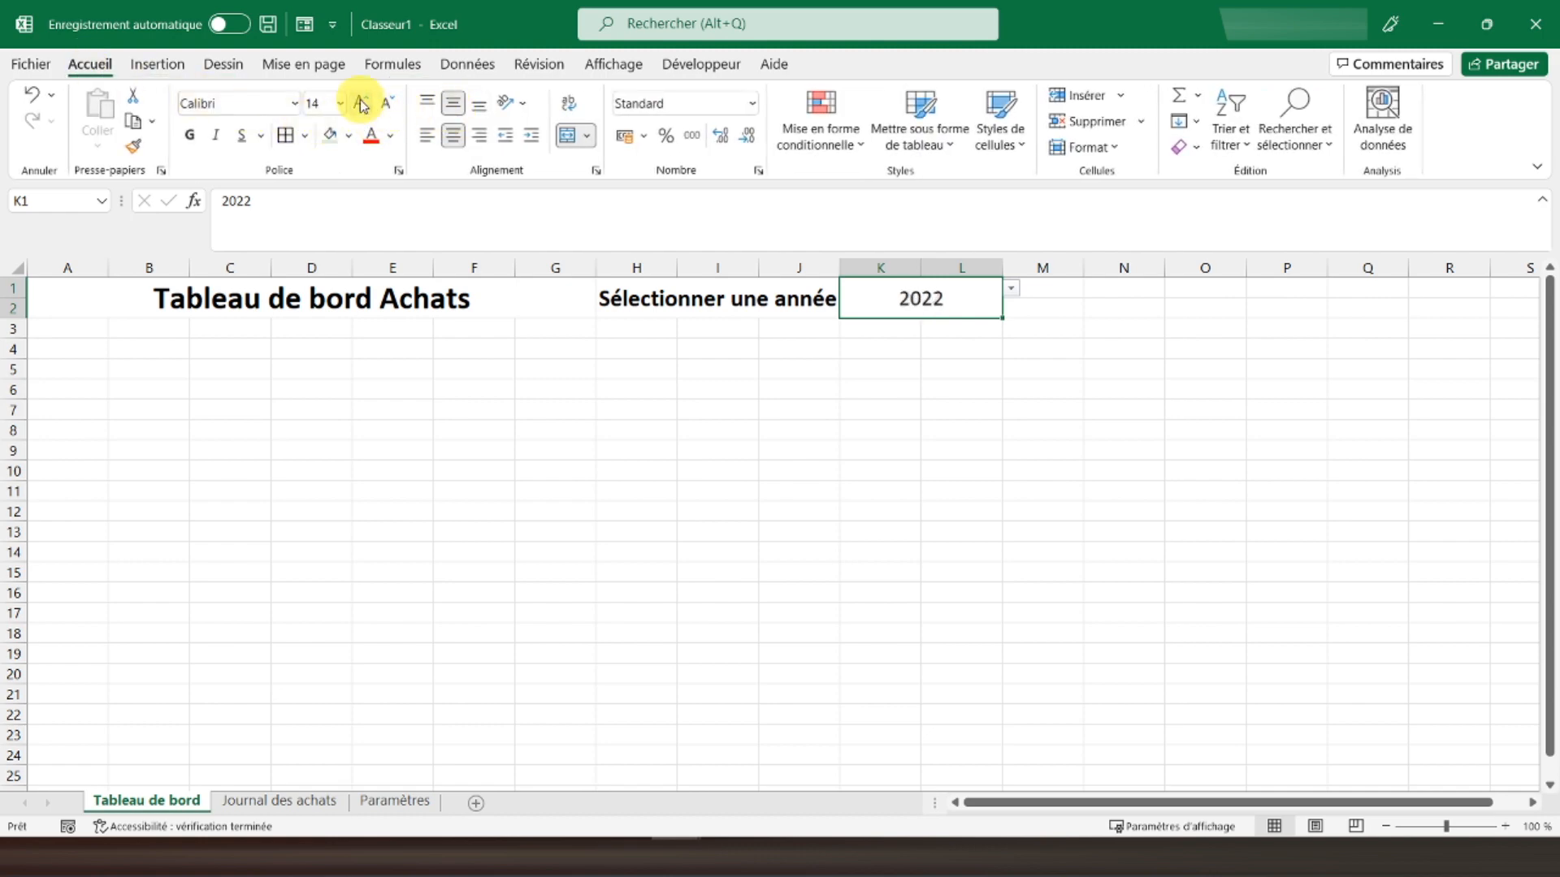
pyautogui.click(363, 105)
pyautogui.click(723, 298)
pyautogui.click(887, 298)
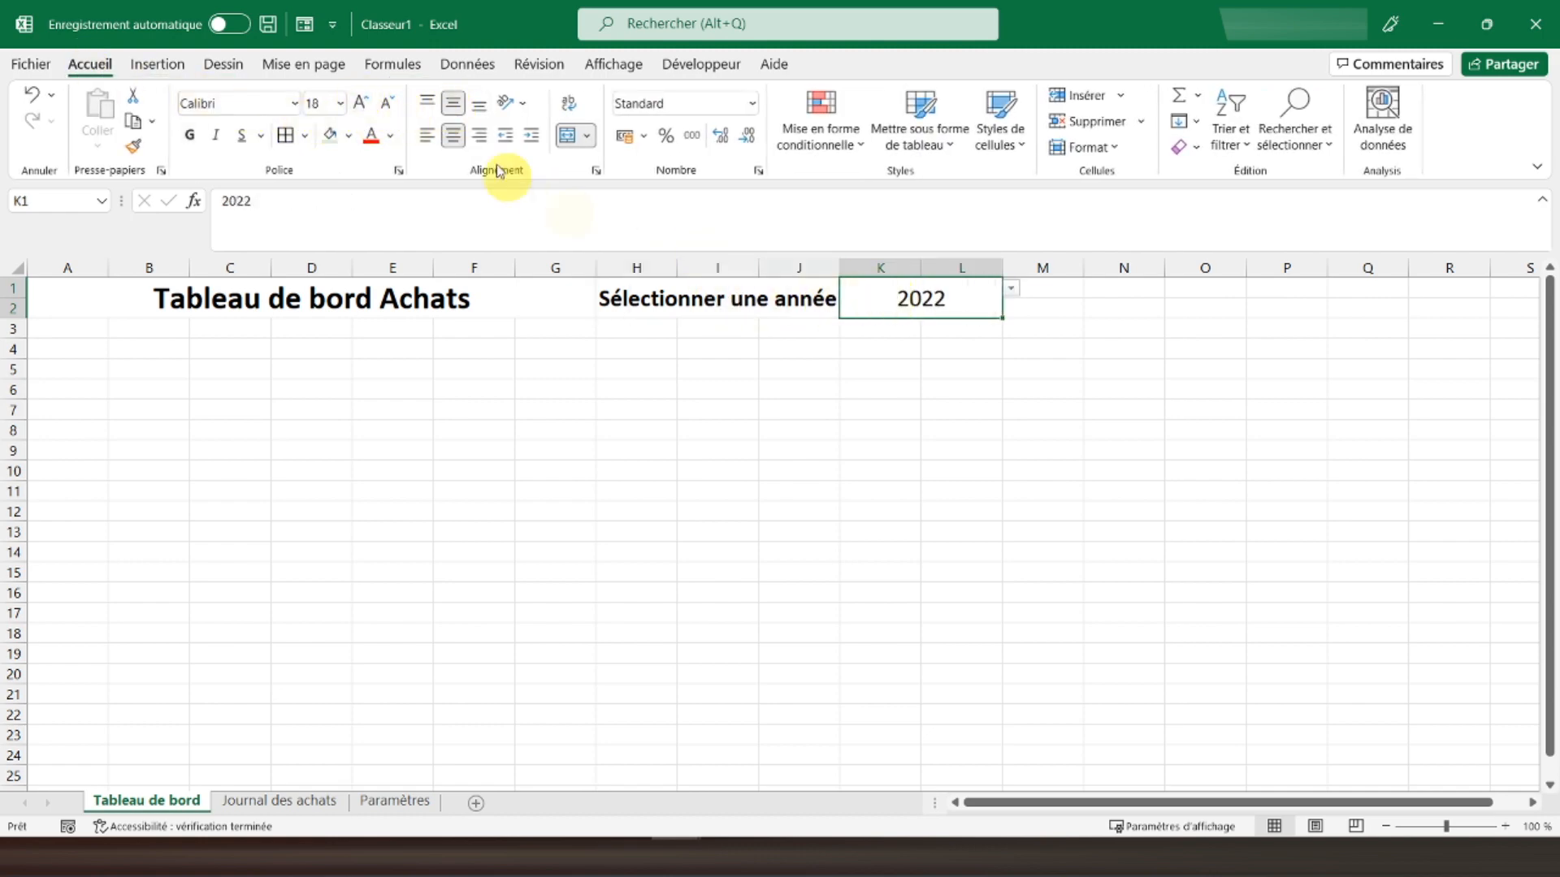
pyautogui.click(363, 104)
pyautogui.click(363, 106)
pyautogui.click(364, 107)
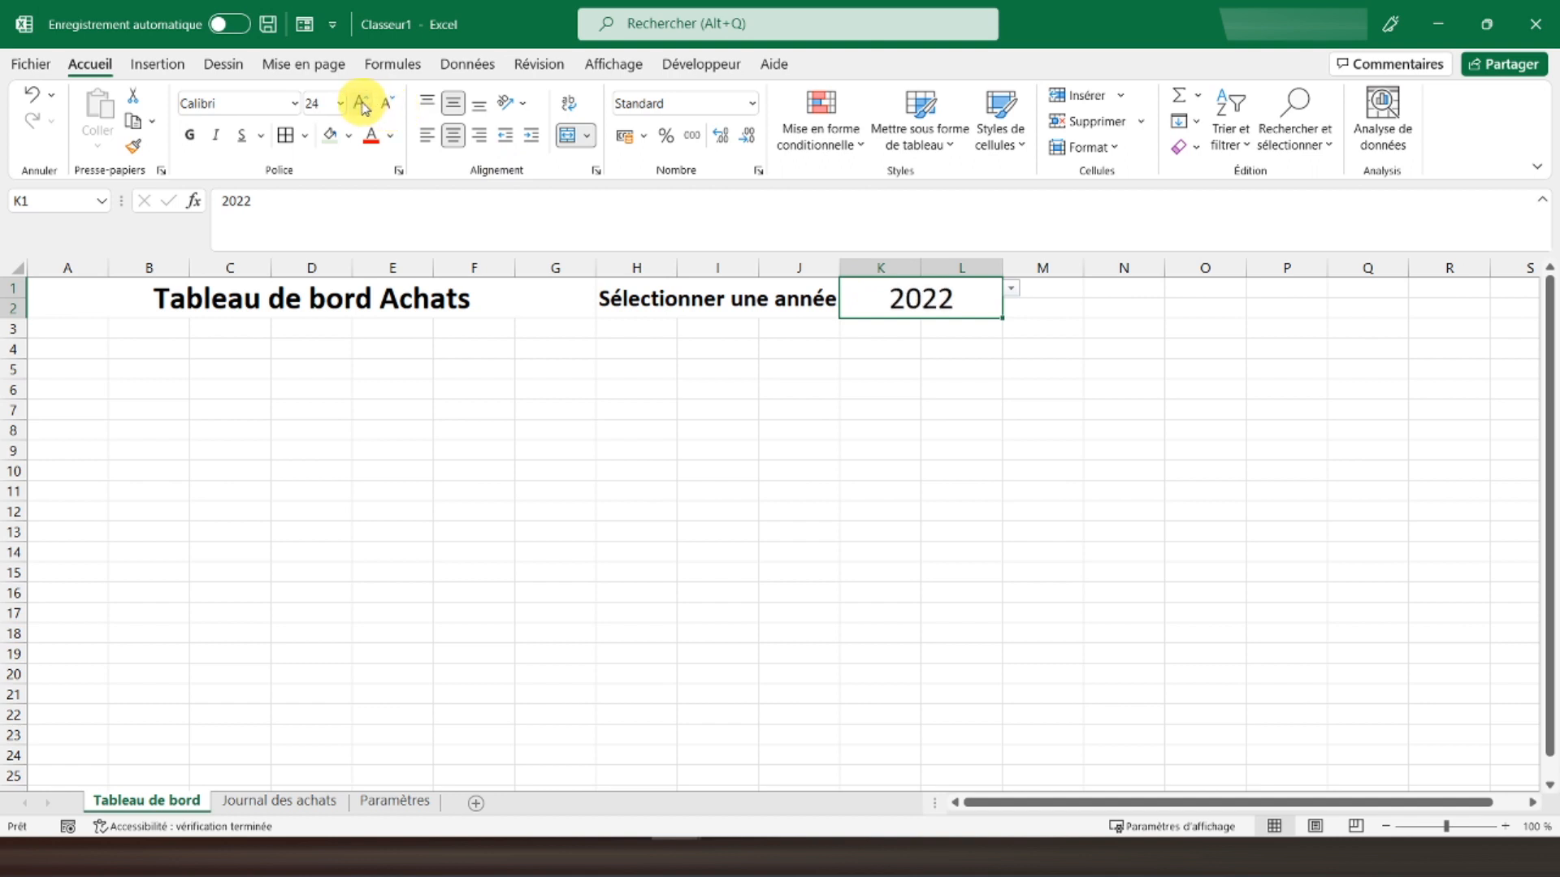
pyautogui.click(189, 135)
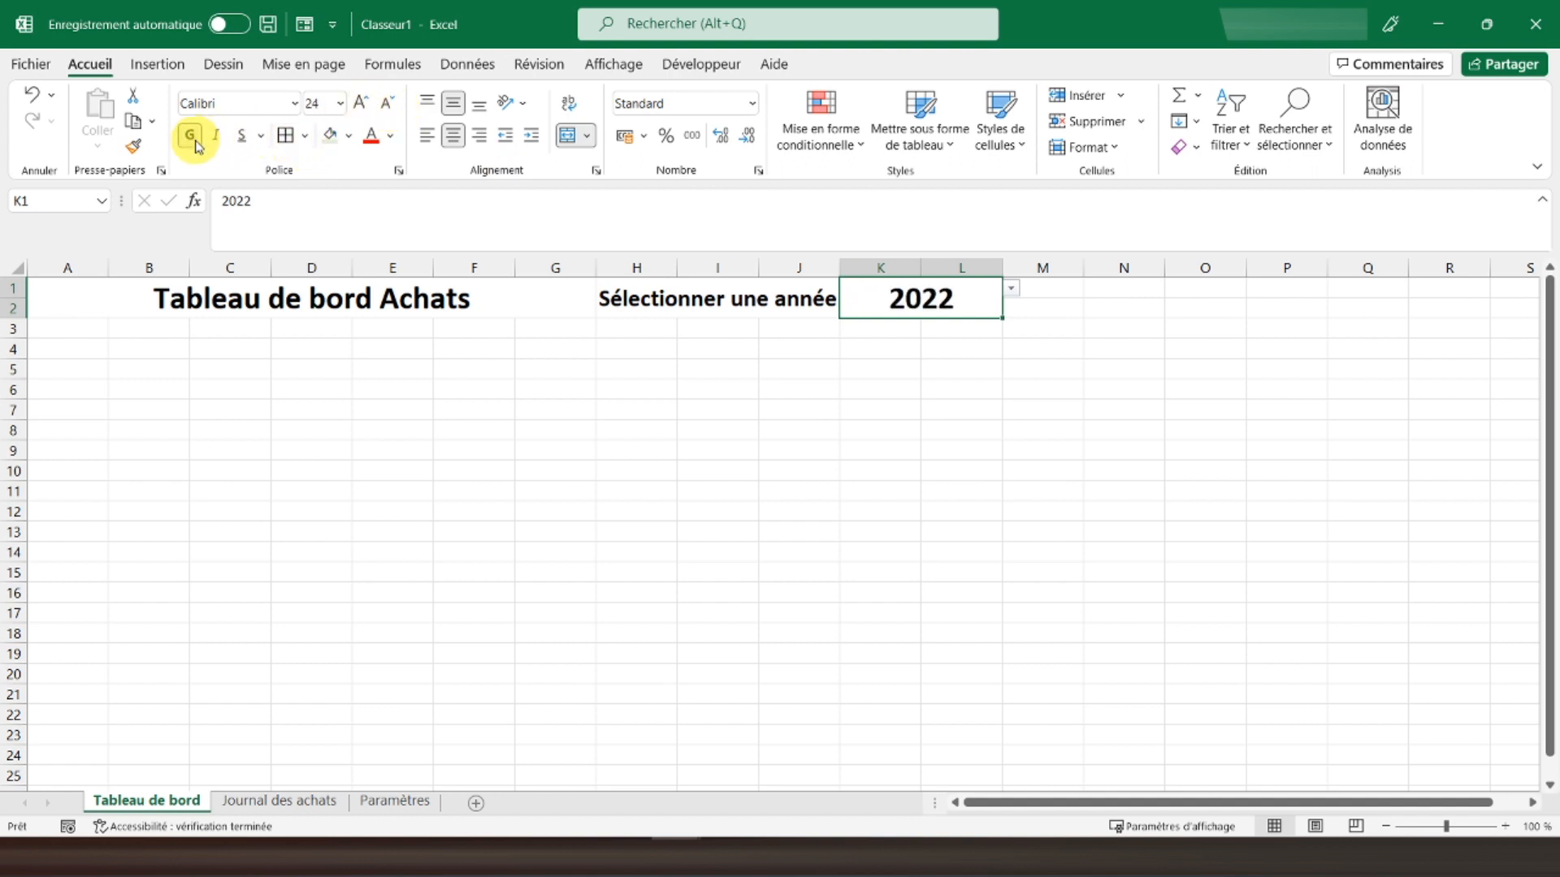
pyautogui.click(1007, 372)
# Fill the dashboard header range A1:L2 with the theme's gold accent colour
pyautogui.click(108, 296)
pyautogui.moveTo(428, 282); pyautogui.dragTo(877, 300)
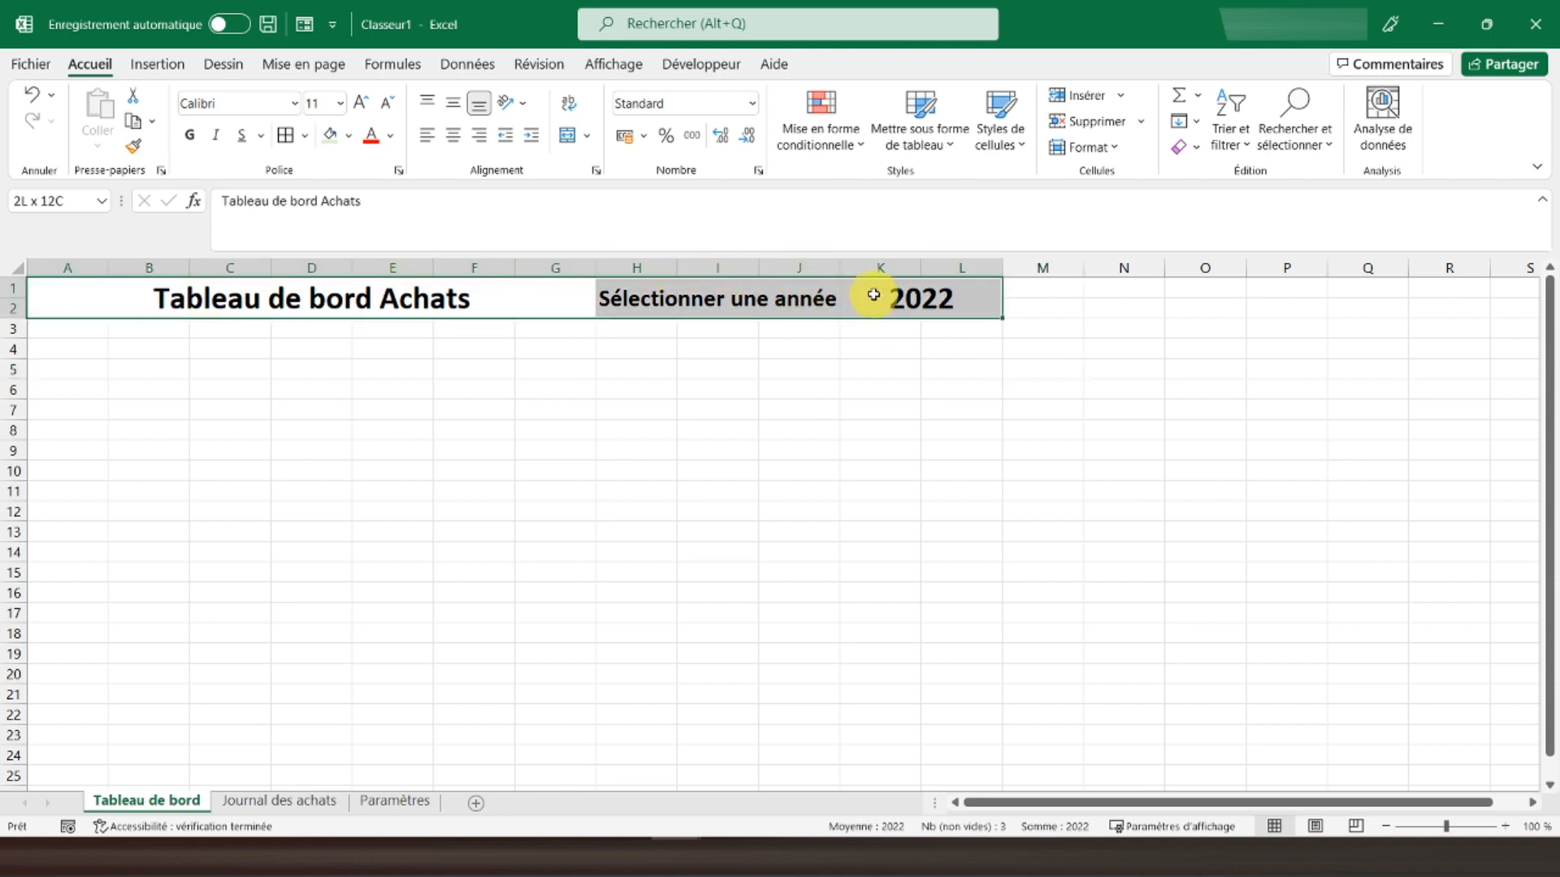
pyautogui.click(352, 137)
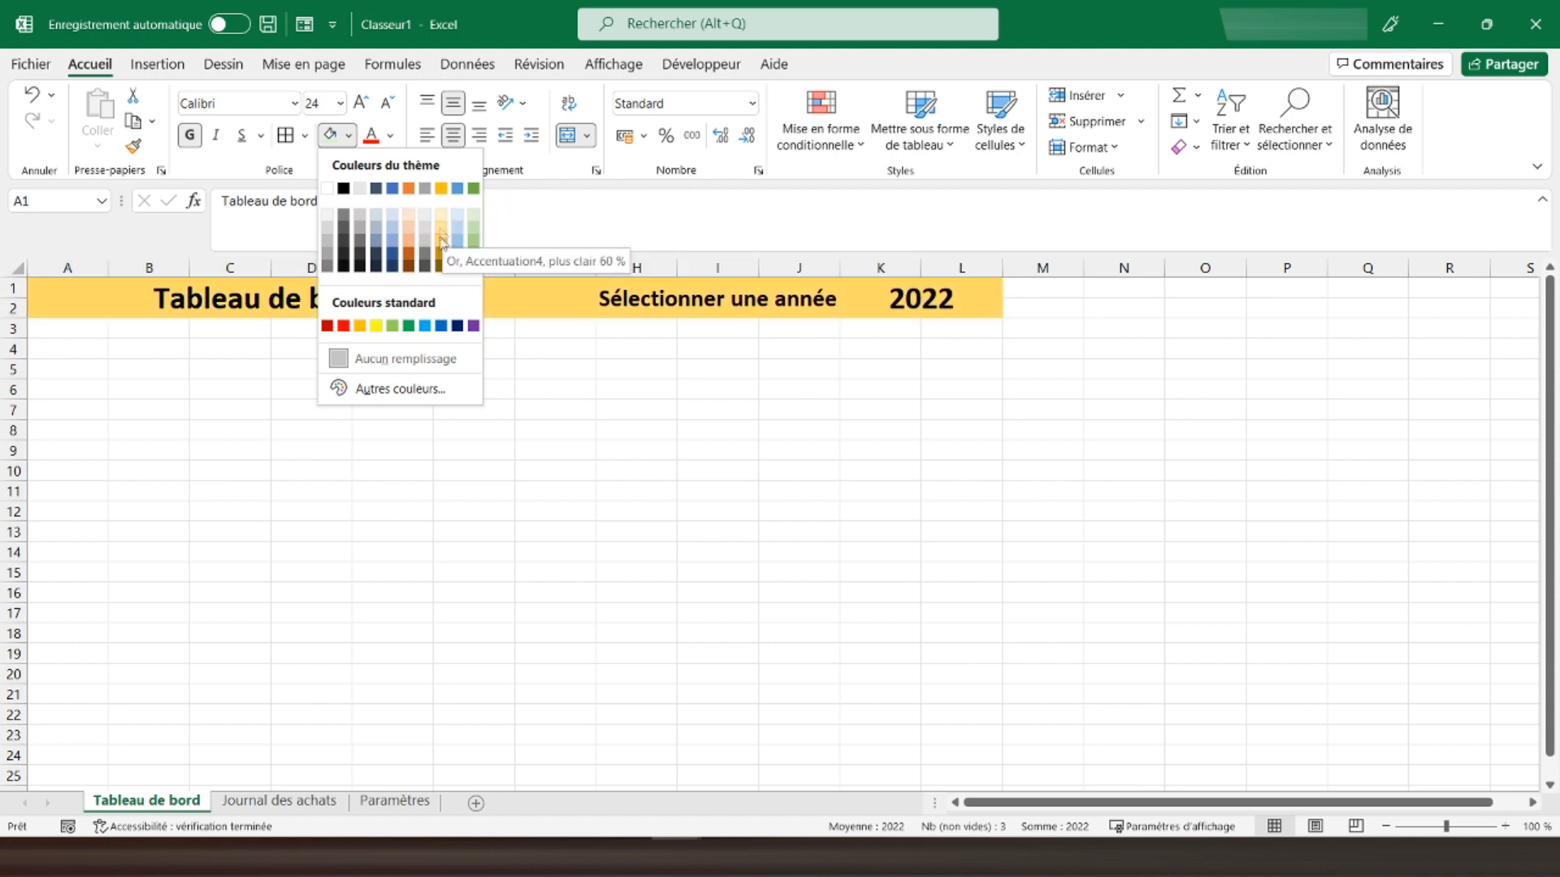
pyautogui.click(440, 190)
# Put a thick outside border around the whole header range A1:L2
pyautogui.click(189, 300)
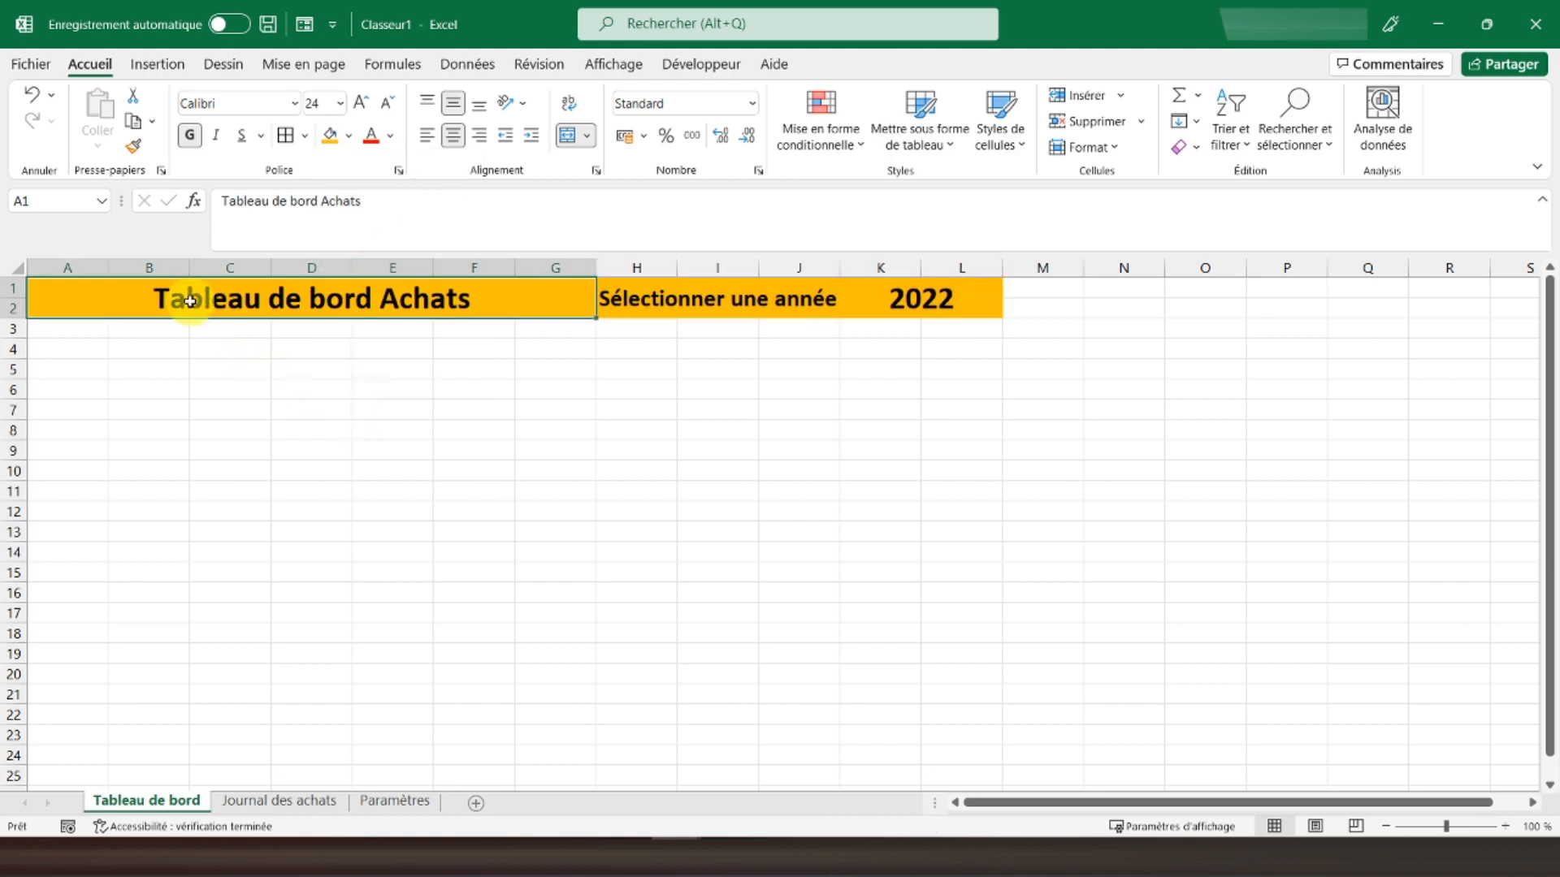
pyautogui.moveTo(189, 300); pyautogui.dragTo(970, 297)
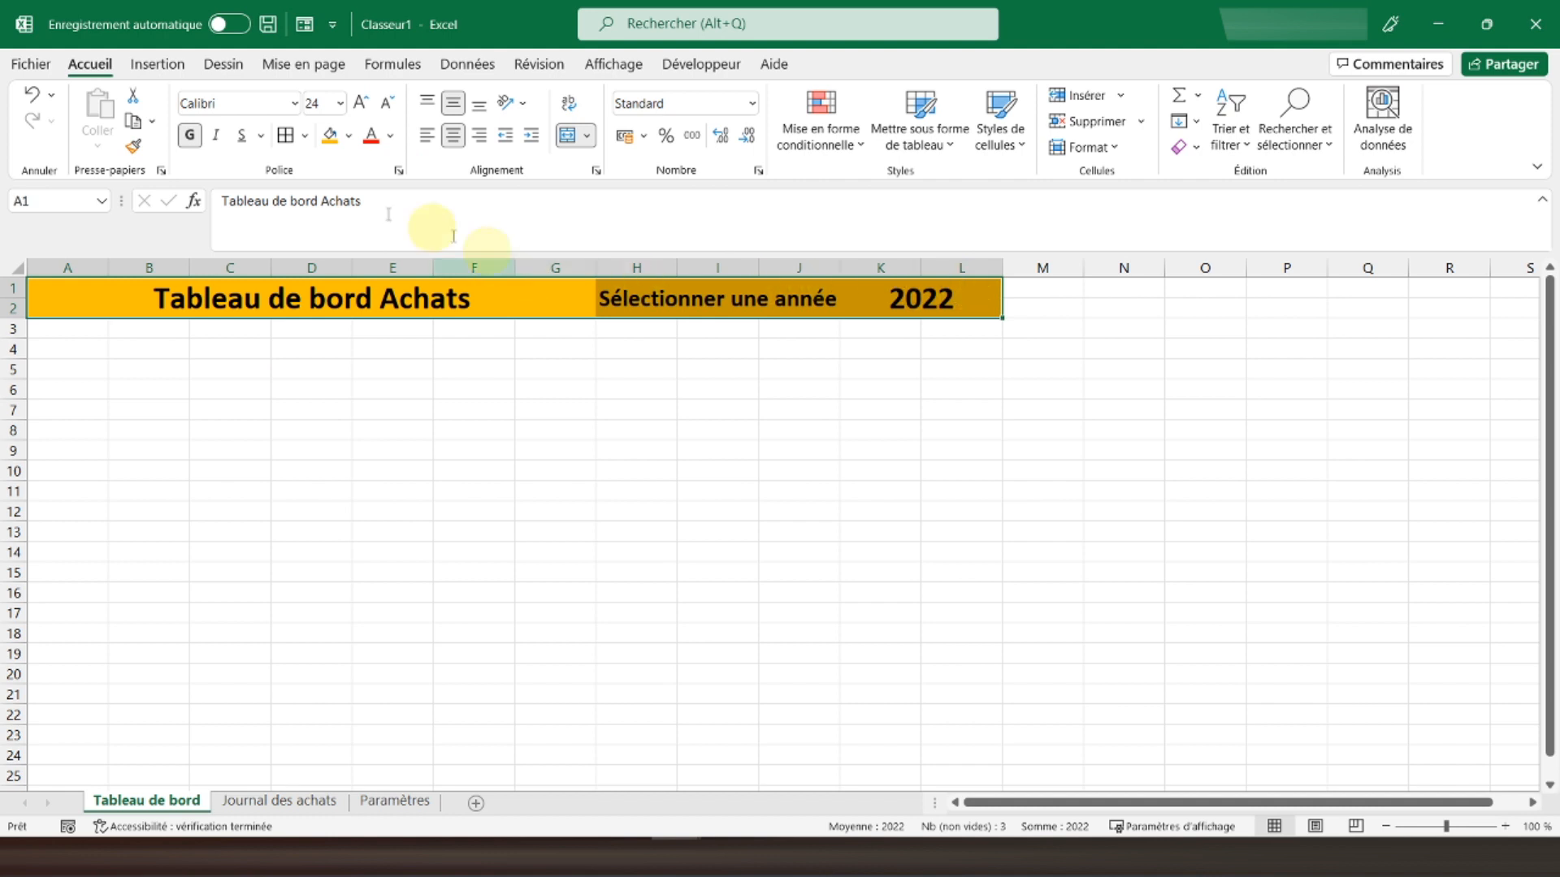
pyautogui.click(305, 136)
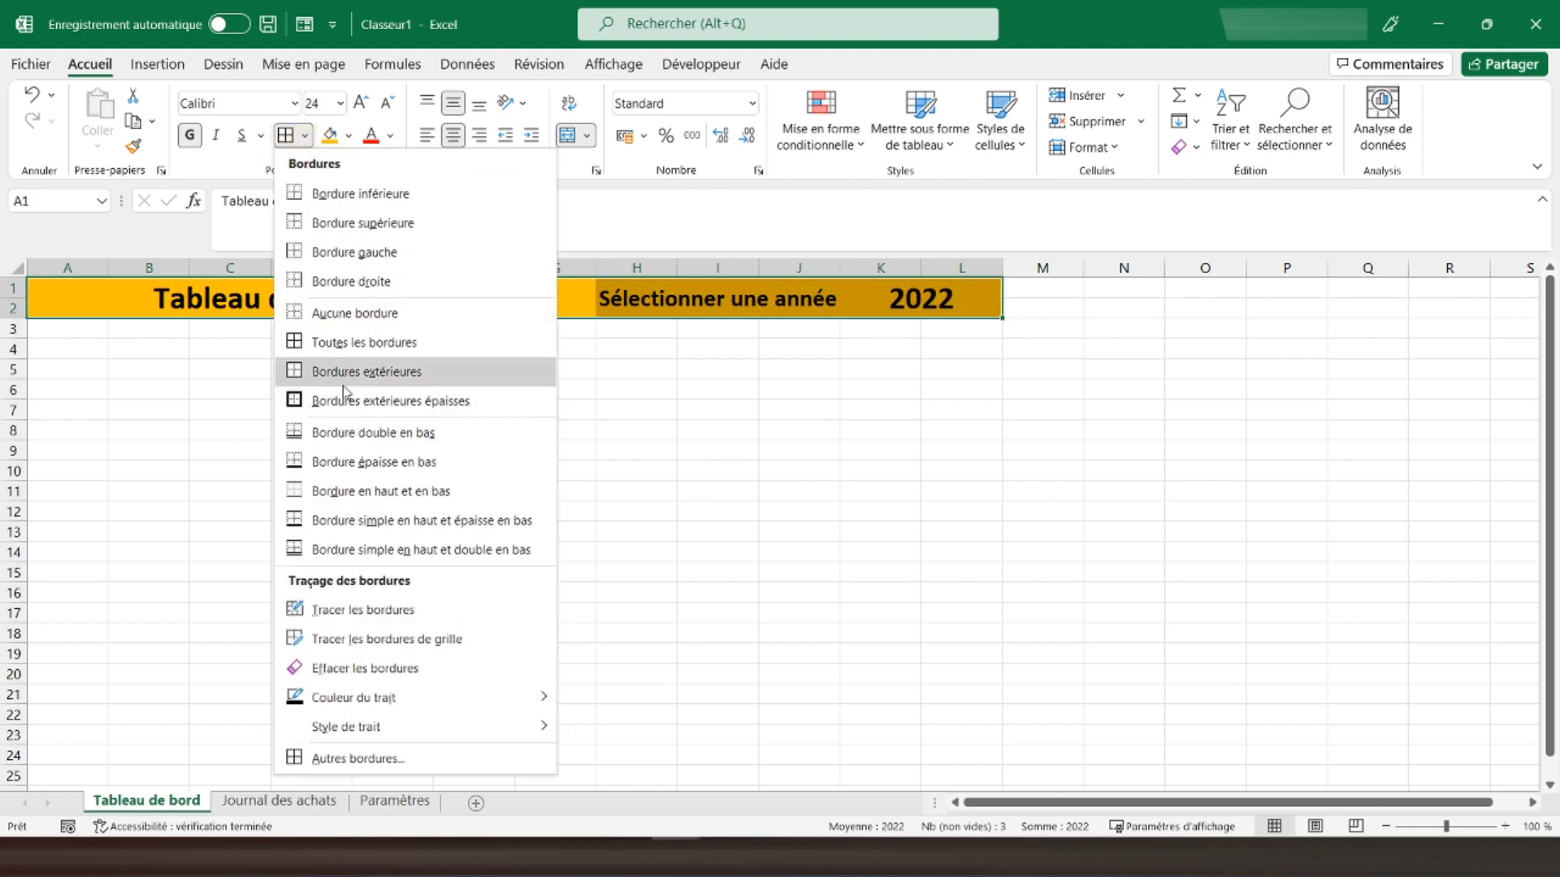
pyautogui.click(344, 398)
pyautogui.click(884, 404)
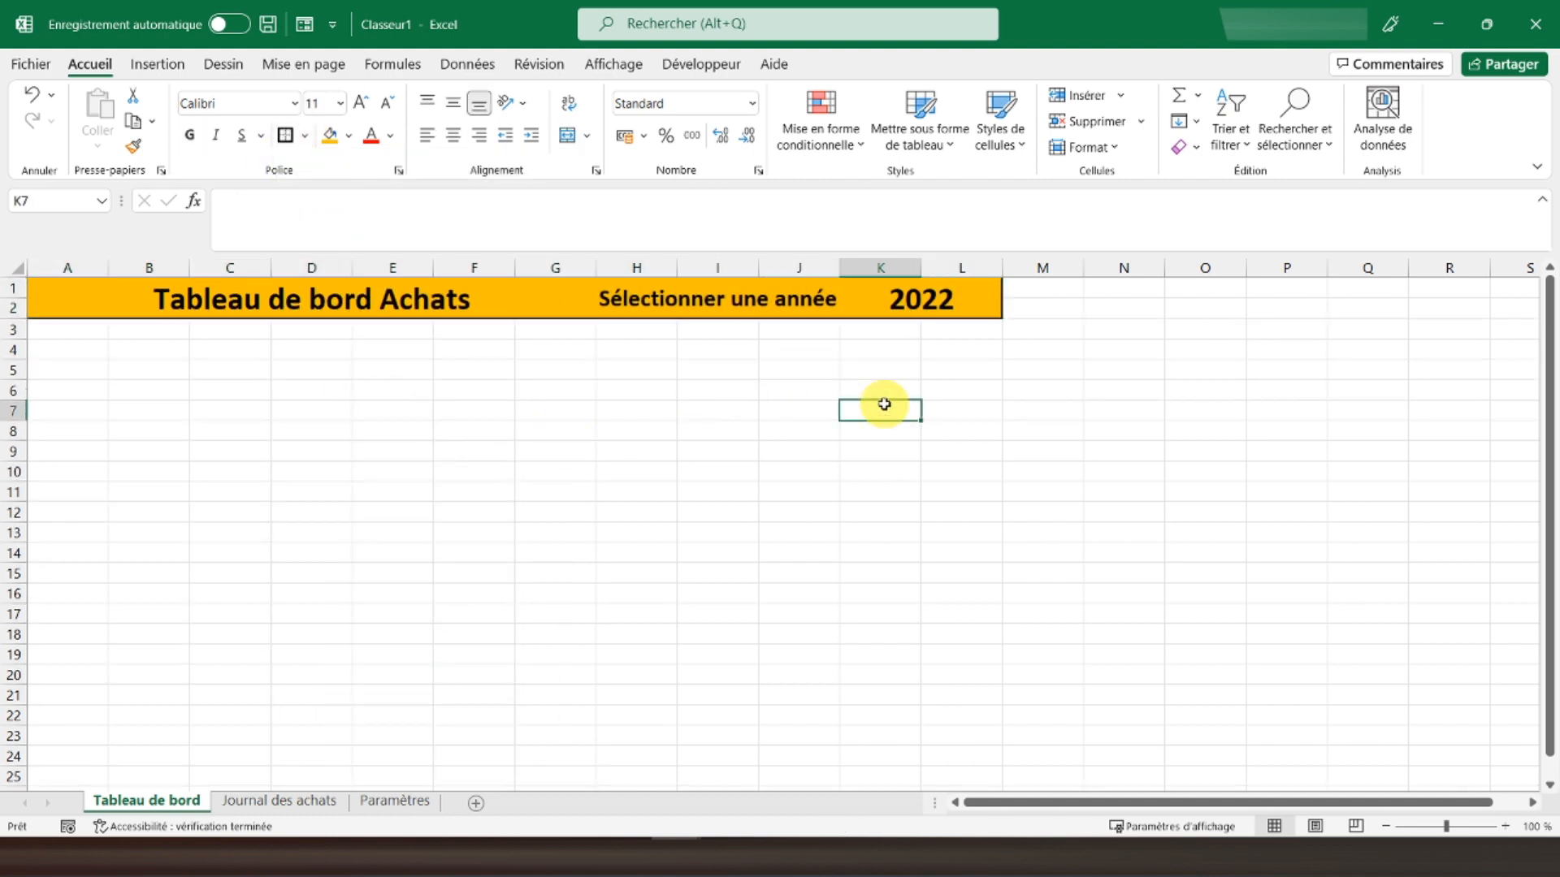
# Outline the block A3:D10 under the title with a thick outside border
pyautogui.click(81, 332)
pyautogui.moveTo(121, 348); pyautogui.dragTo(209, 373)
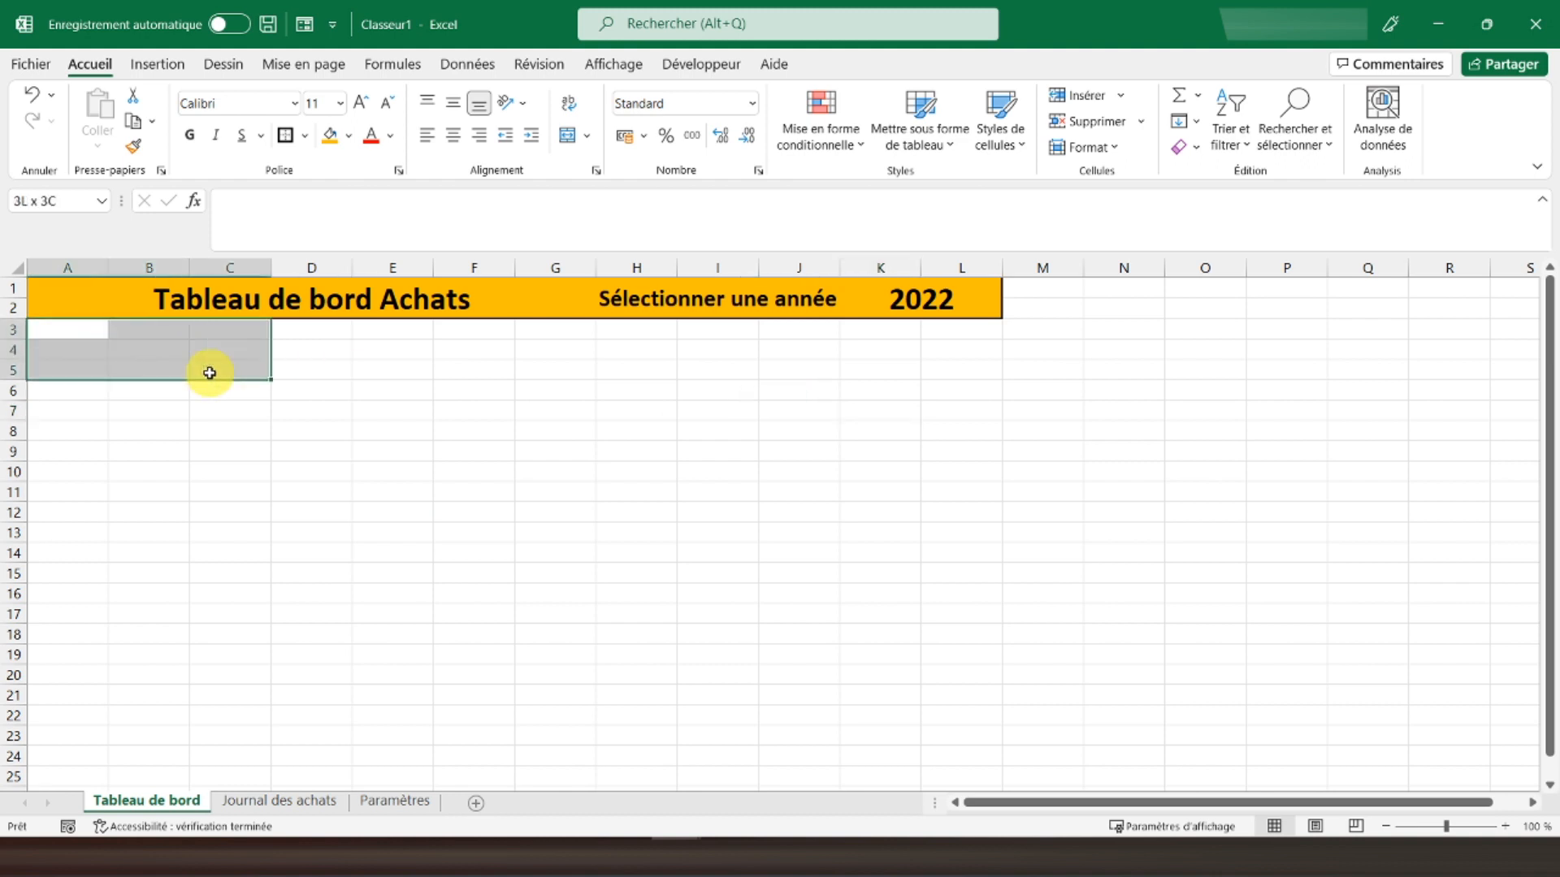
pyautogui.moveTo(210, 373); pyautogui.dragTo(306, 472)
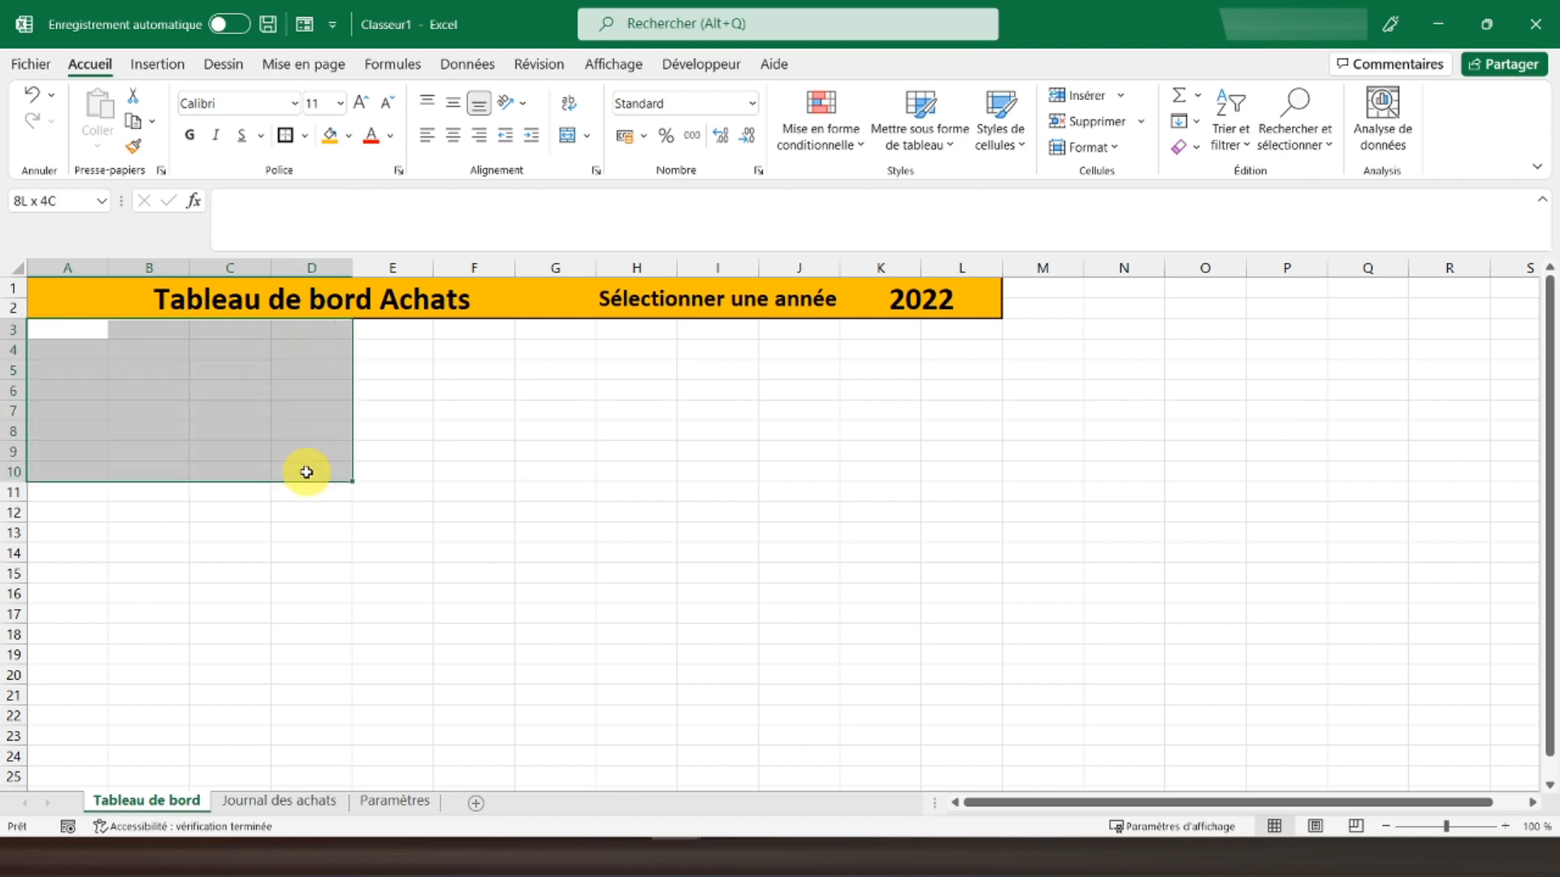
pyautogui.moveTo(306, 471); pyautogui.dragTo(307, 469)
pyautogui.click(285, 135)
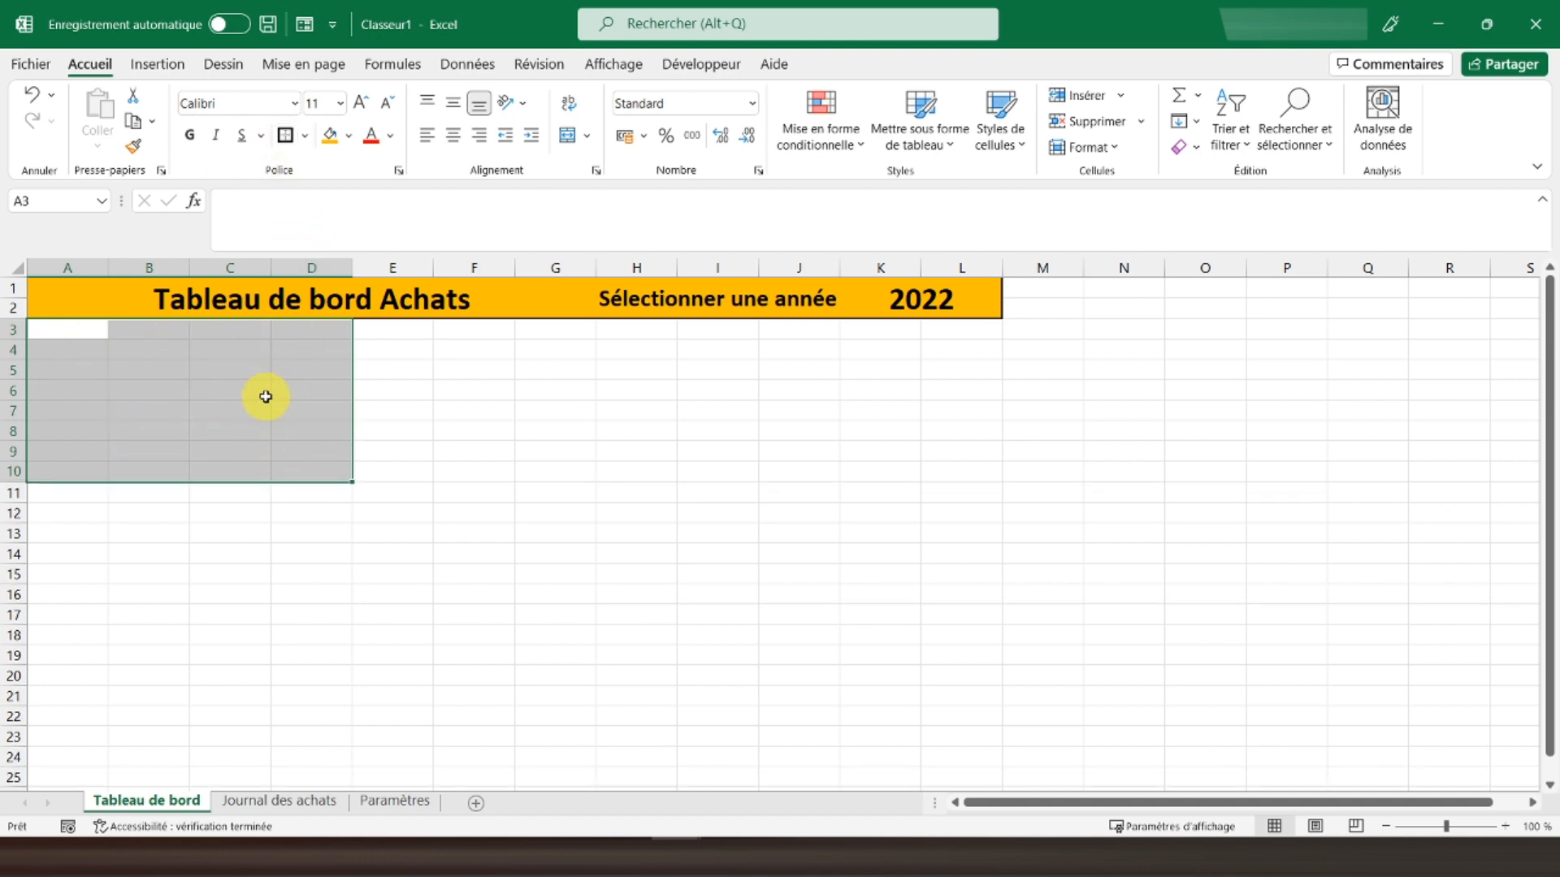
# Enter the heading "Montant des achats" in A3, merge and centre it across A3:D3, and make it bold
pyautogui.click(74, 333)
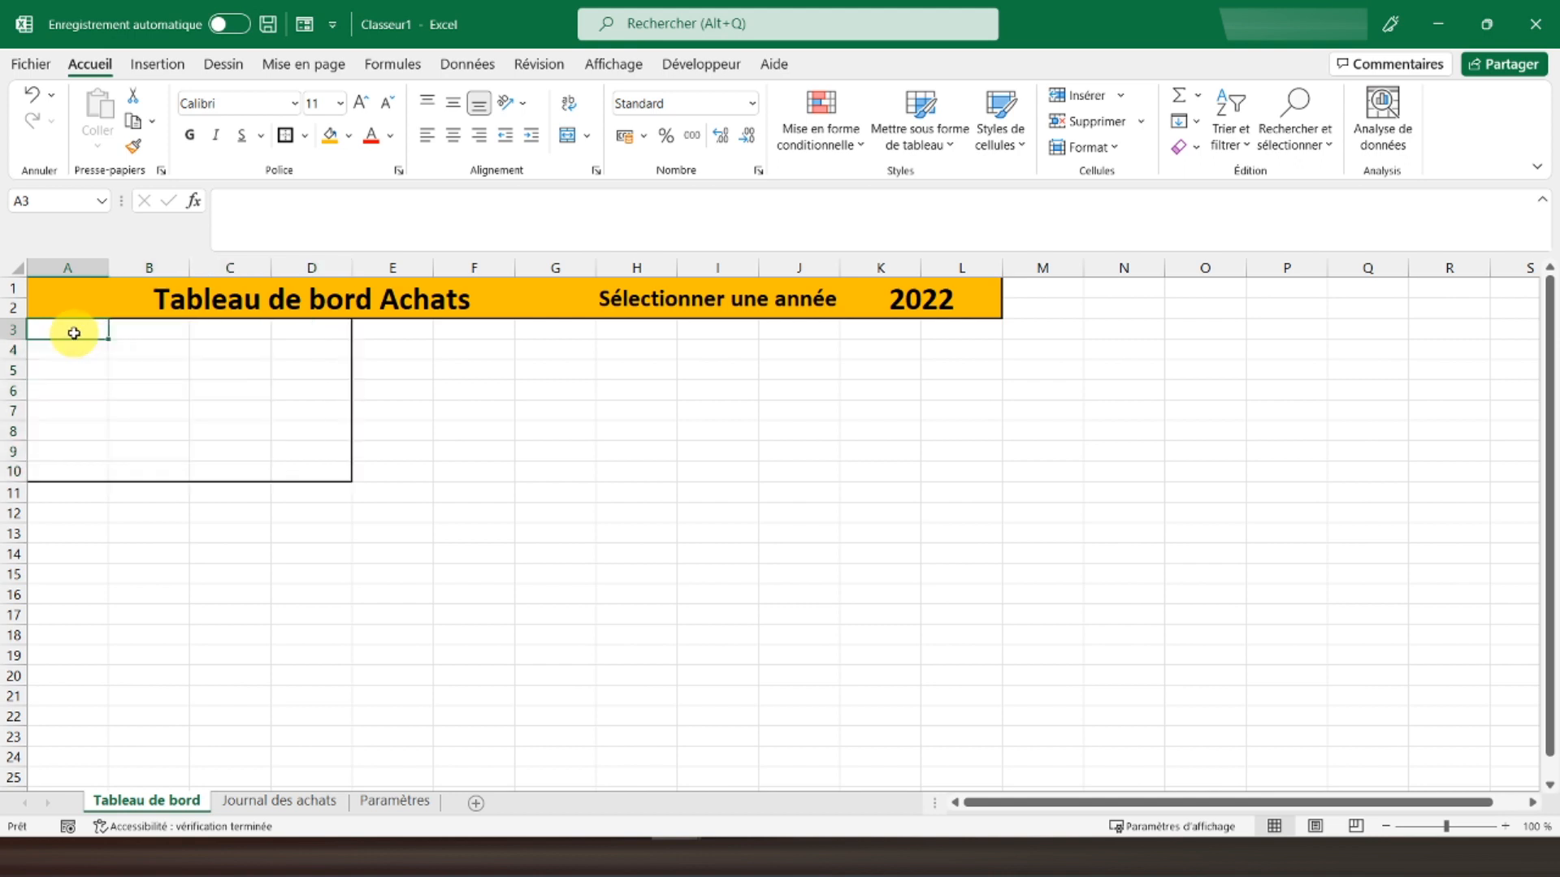
pyautogui.write('m')
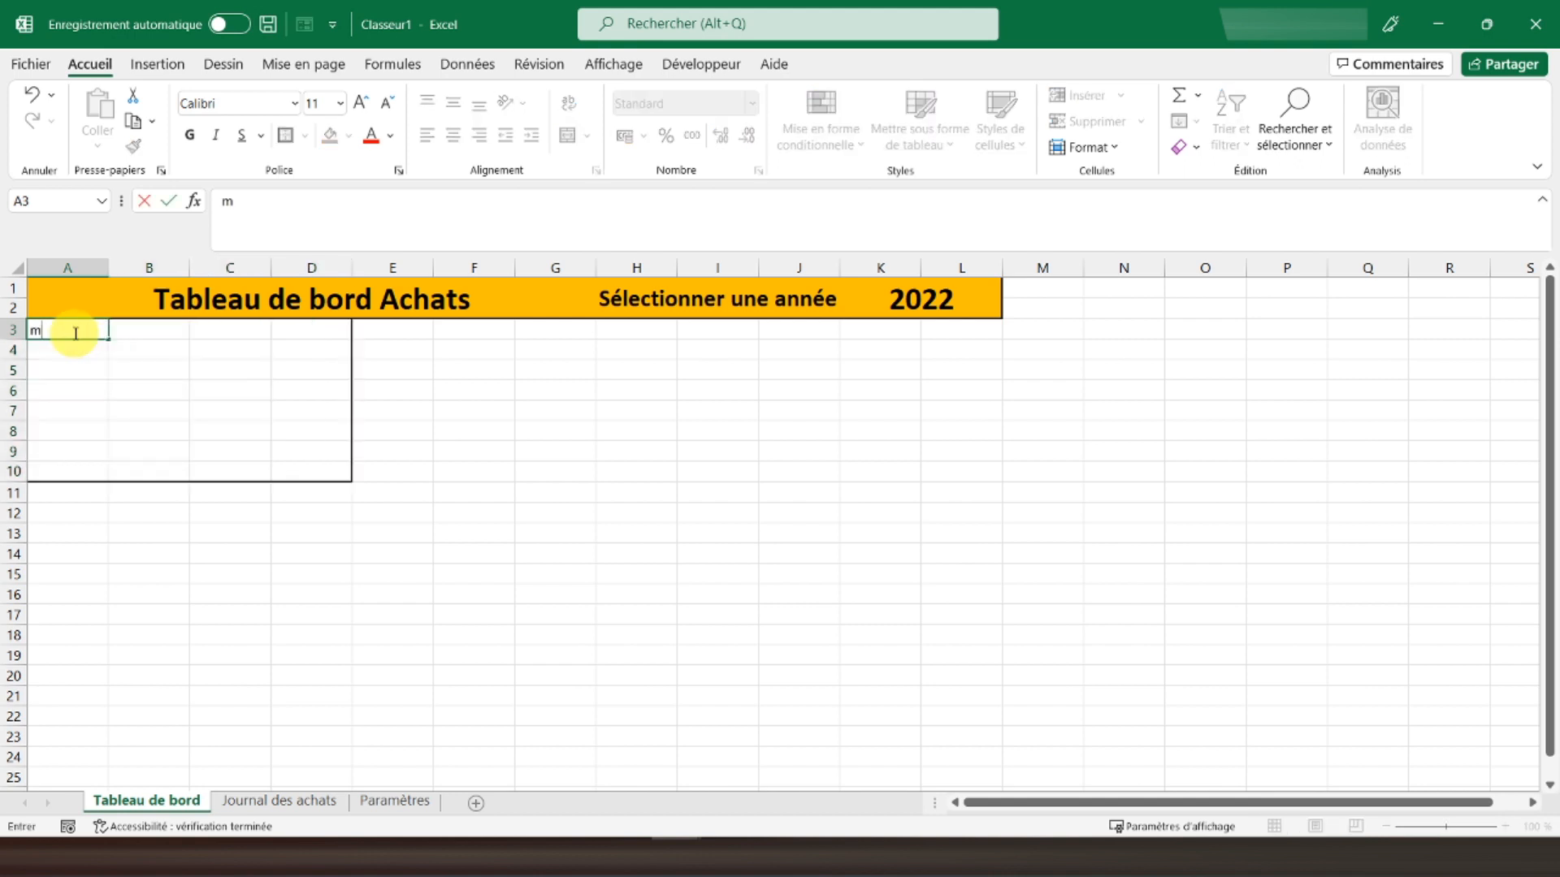
pyautogui.write('ontant des achats')
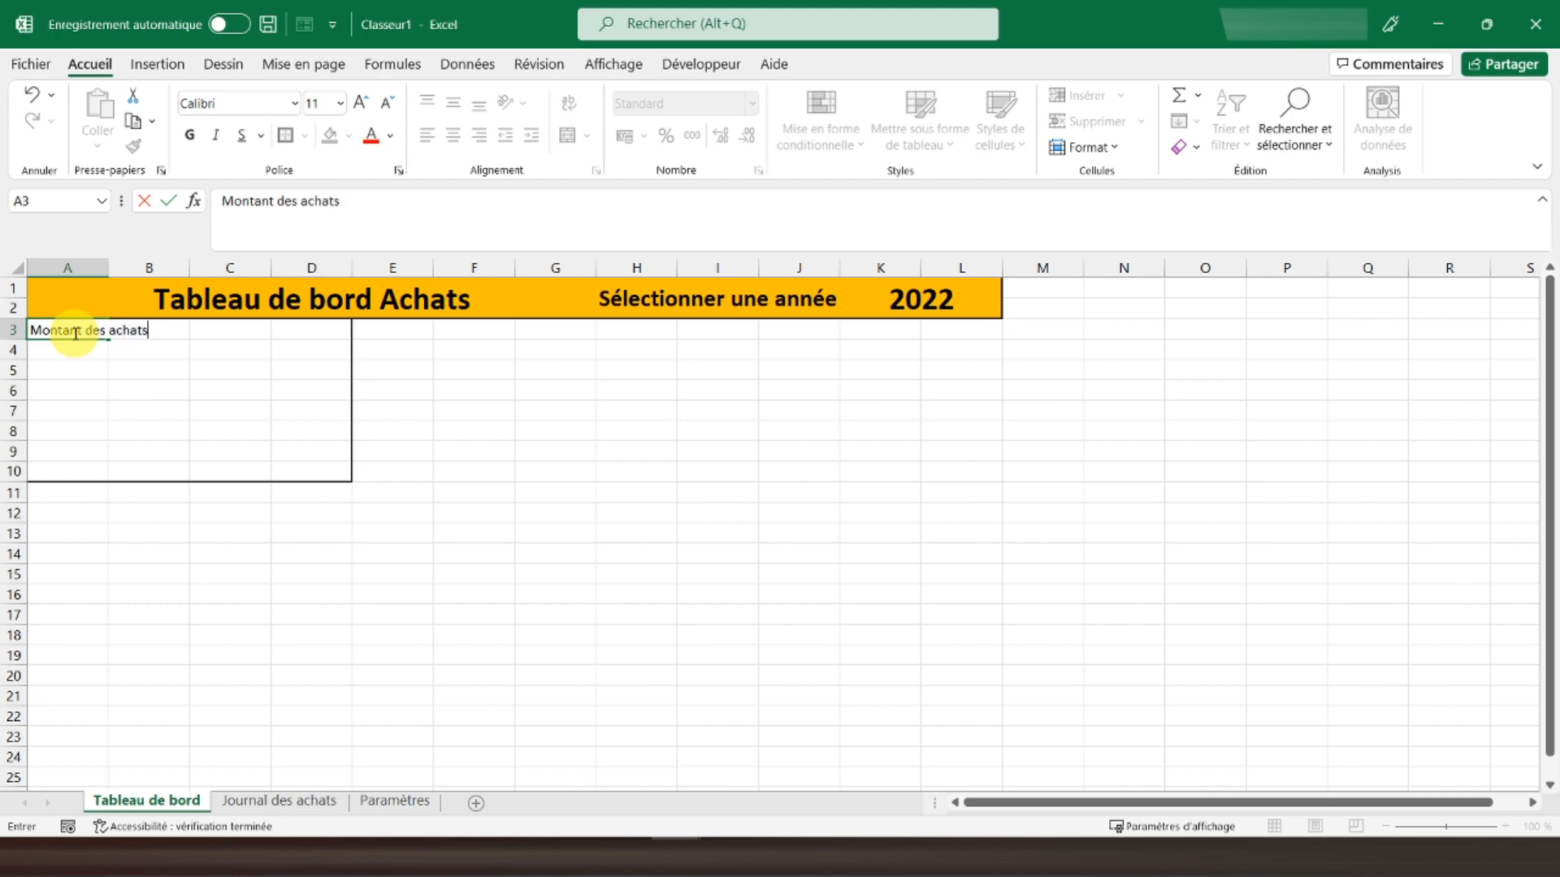
pyautogui.press('Return')
pyautogui.moveTo(74, 333); pyautogui.dragTo(320, 324)
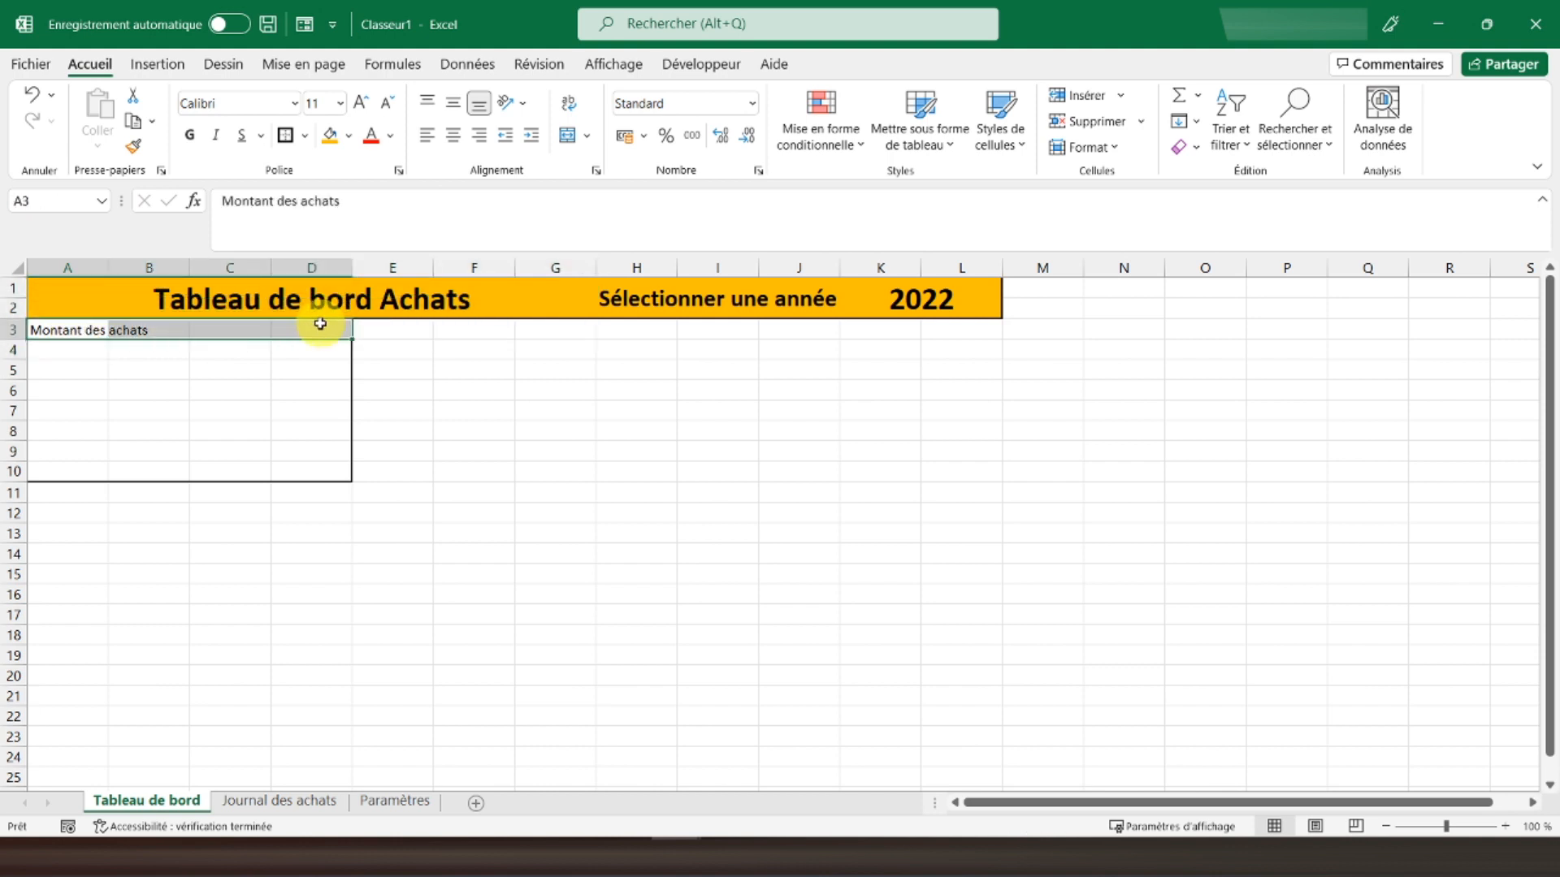
pyautogui.click(568, 135)
pyautogui.click(189, 135)
# Copy the bordered "Montant des achats" block A3:D10 and paste it at E3
pyautogui.click(381, 331)
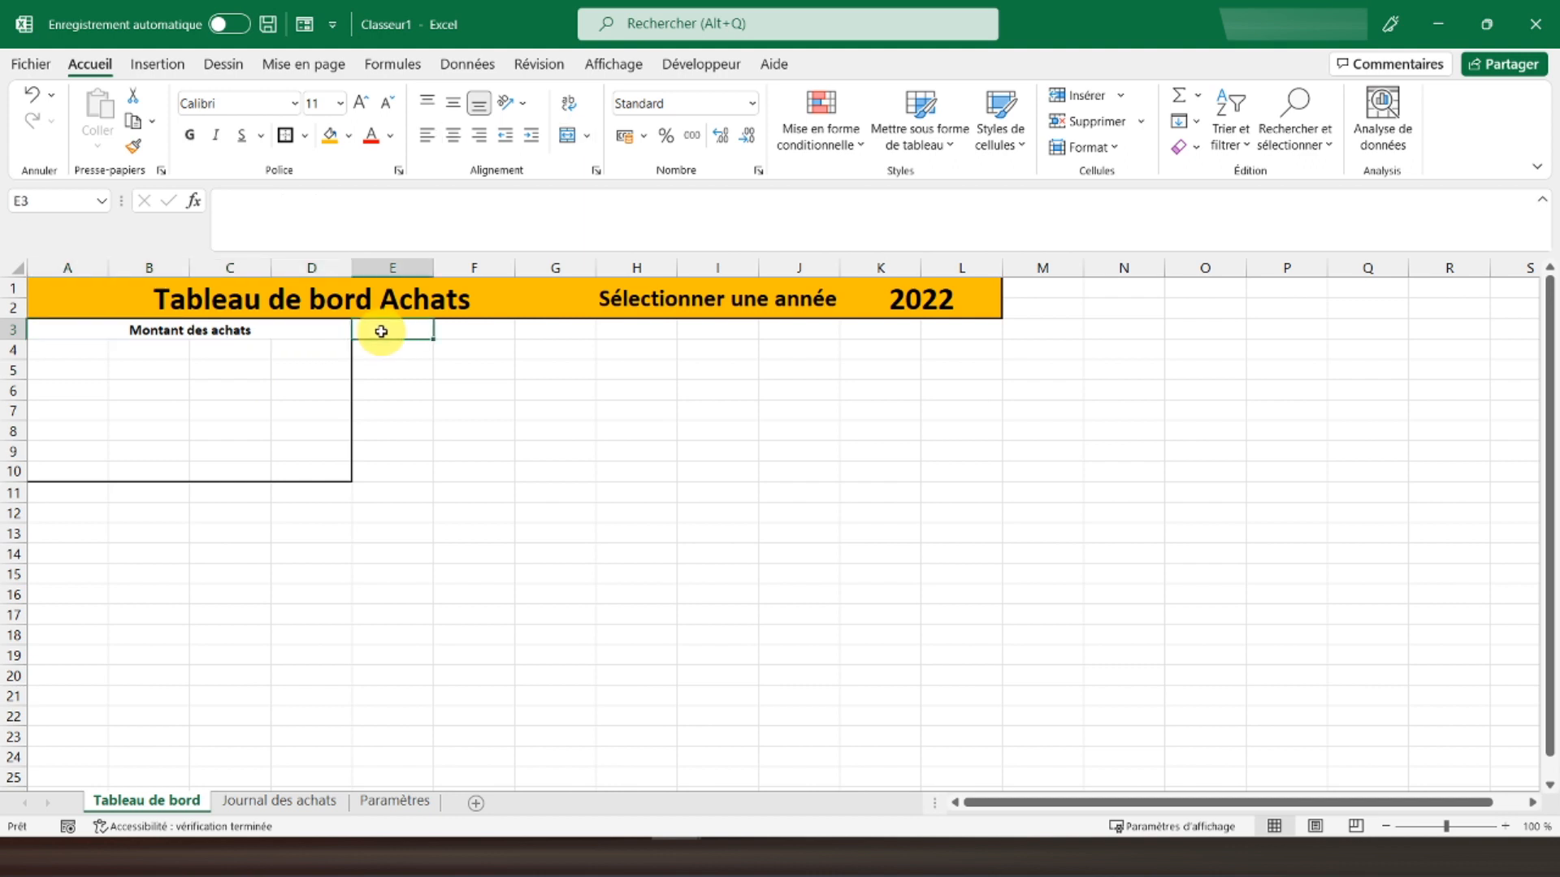
pyautogui.moveTo(381, 332); pyautogui.dragTo(612, 338)
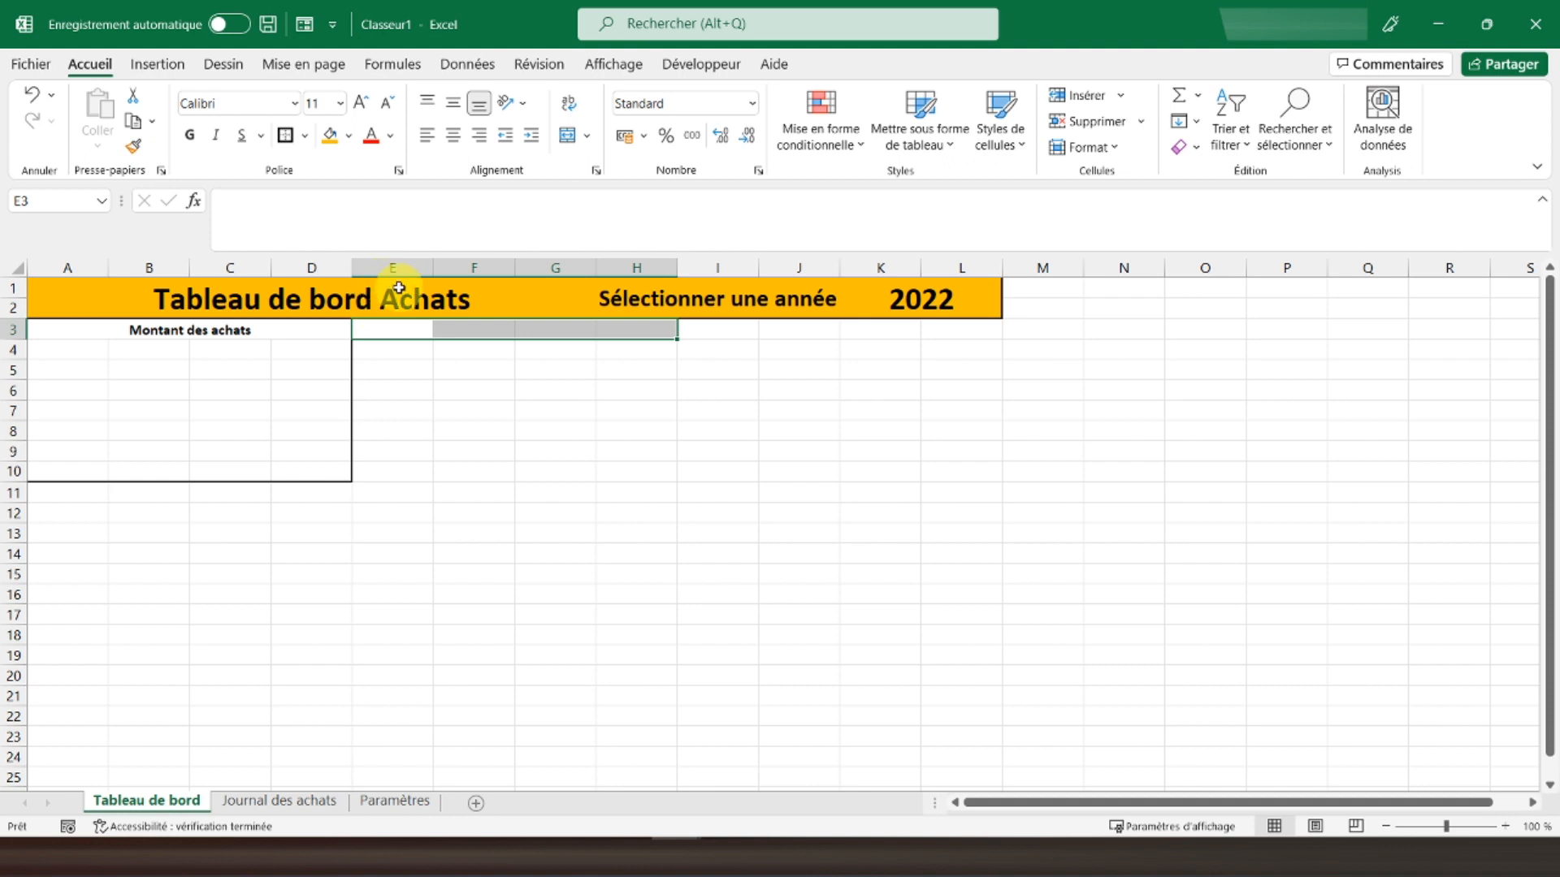
pyautogui.moveTo(59, 335); pyautogui.dragTo(103, 465)
pyautogui.hotkey('ctrl', 'c')
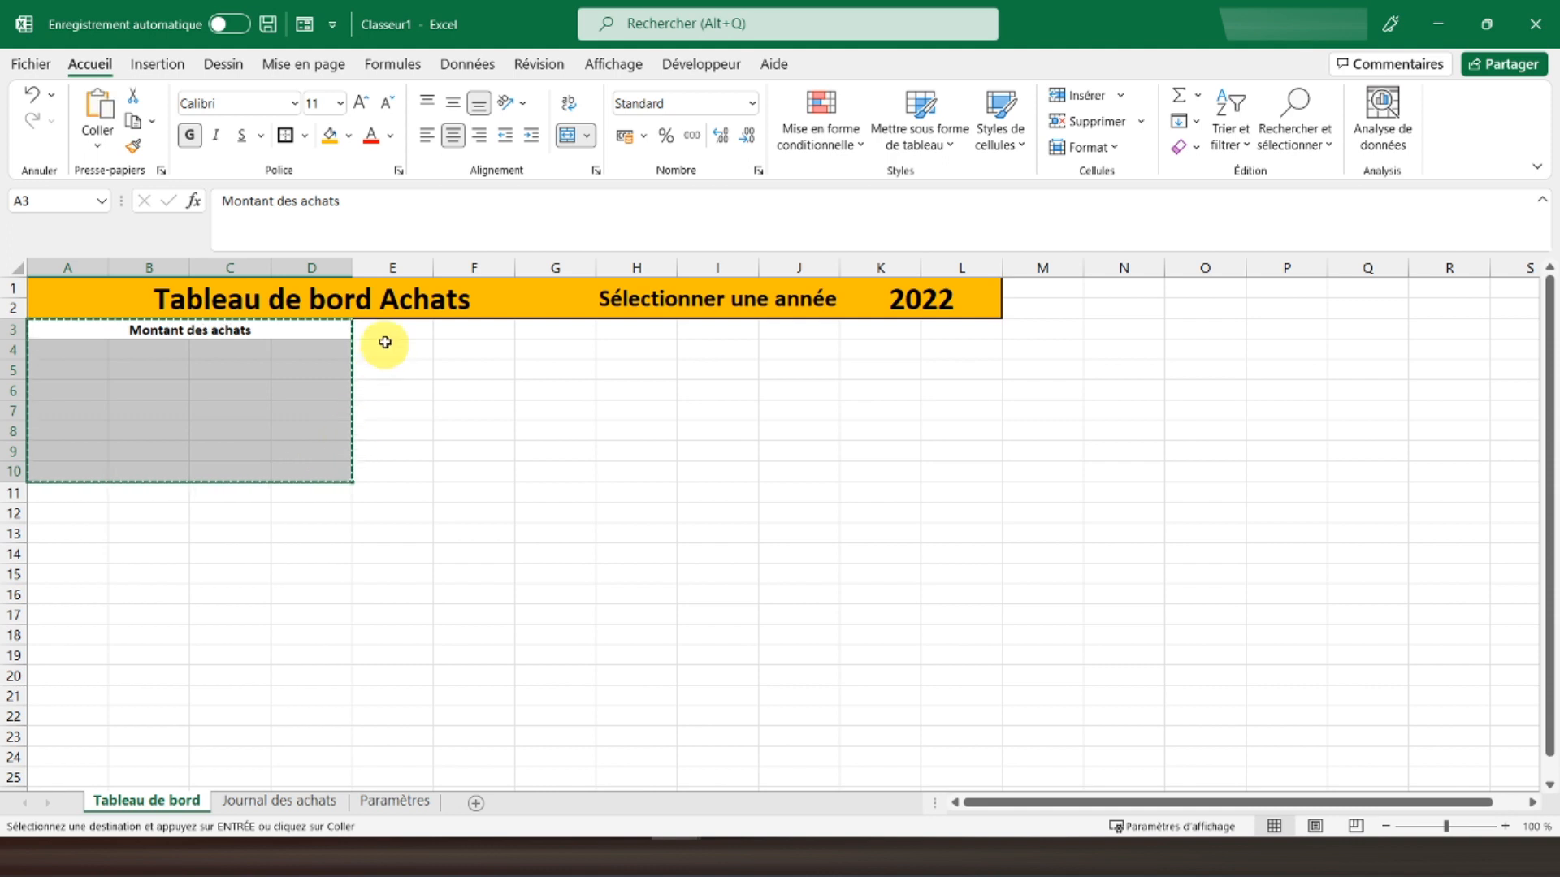
pyautogui.click(393, 334)
pyautogui.hotkey('ctrl', 'v')
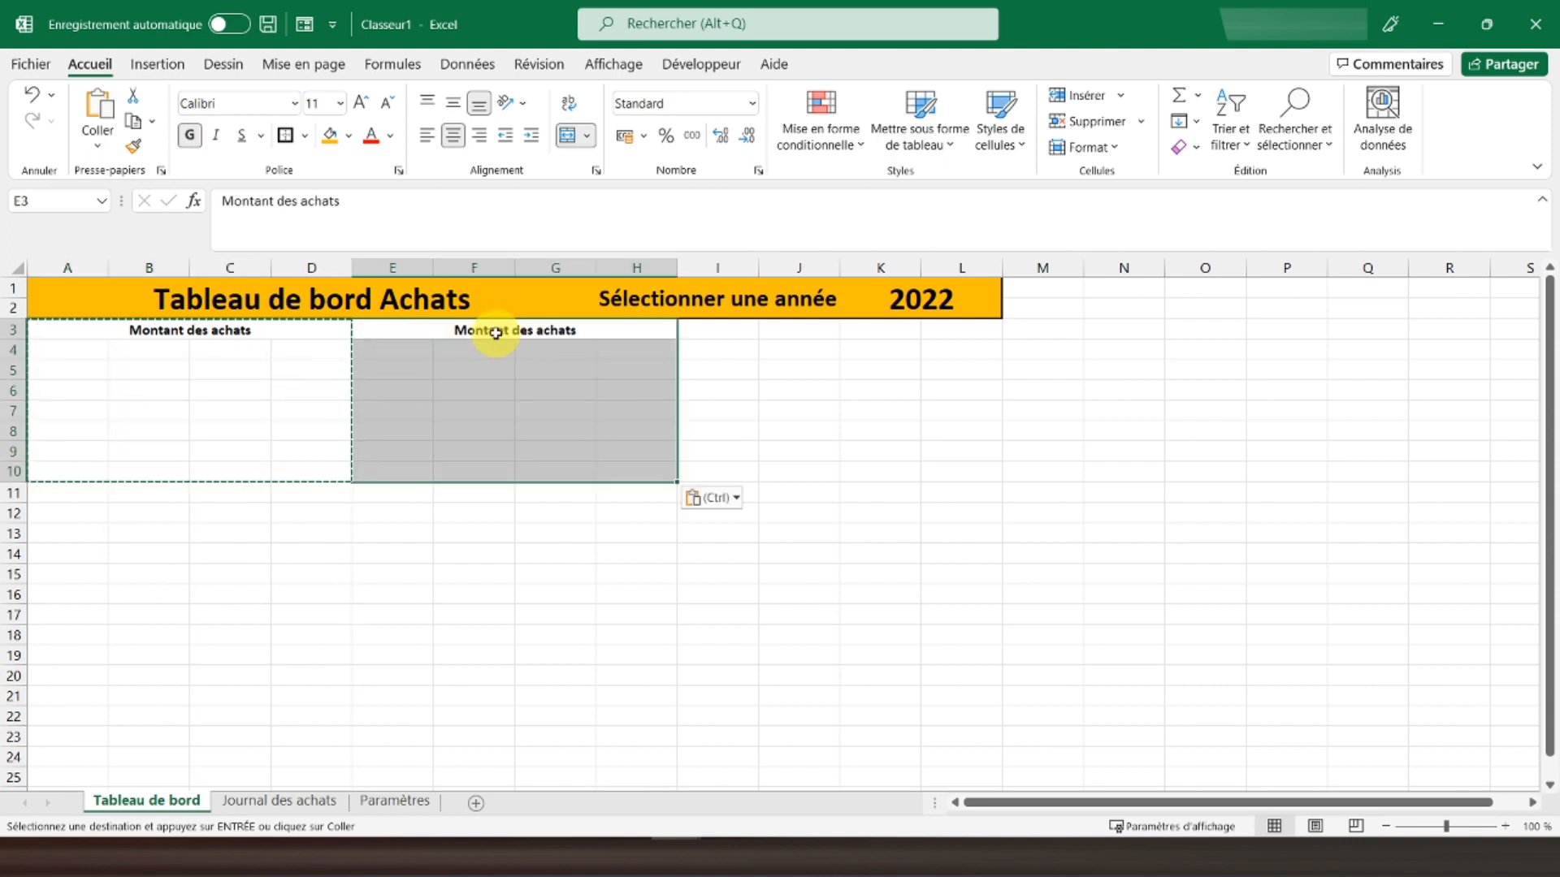
# Replace the heading of the pasted block in E3 with "Nombre de commandes"
pyautogui.click(382, 203)
pyautogui.moveTo(348, 203); pyautogui.dragTo(214, 205)
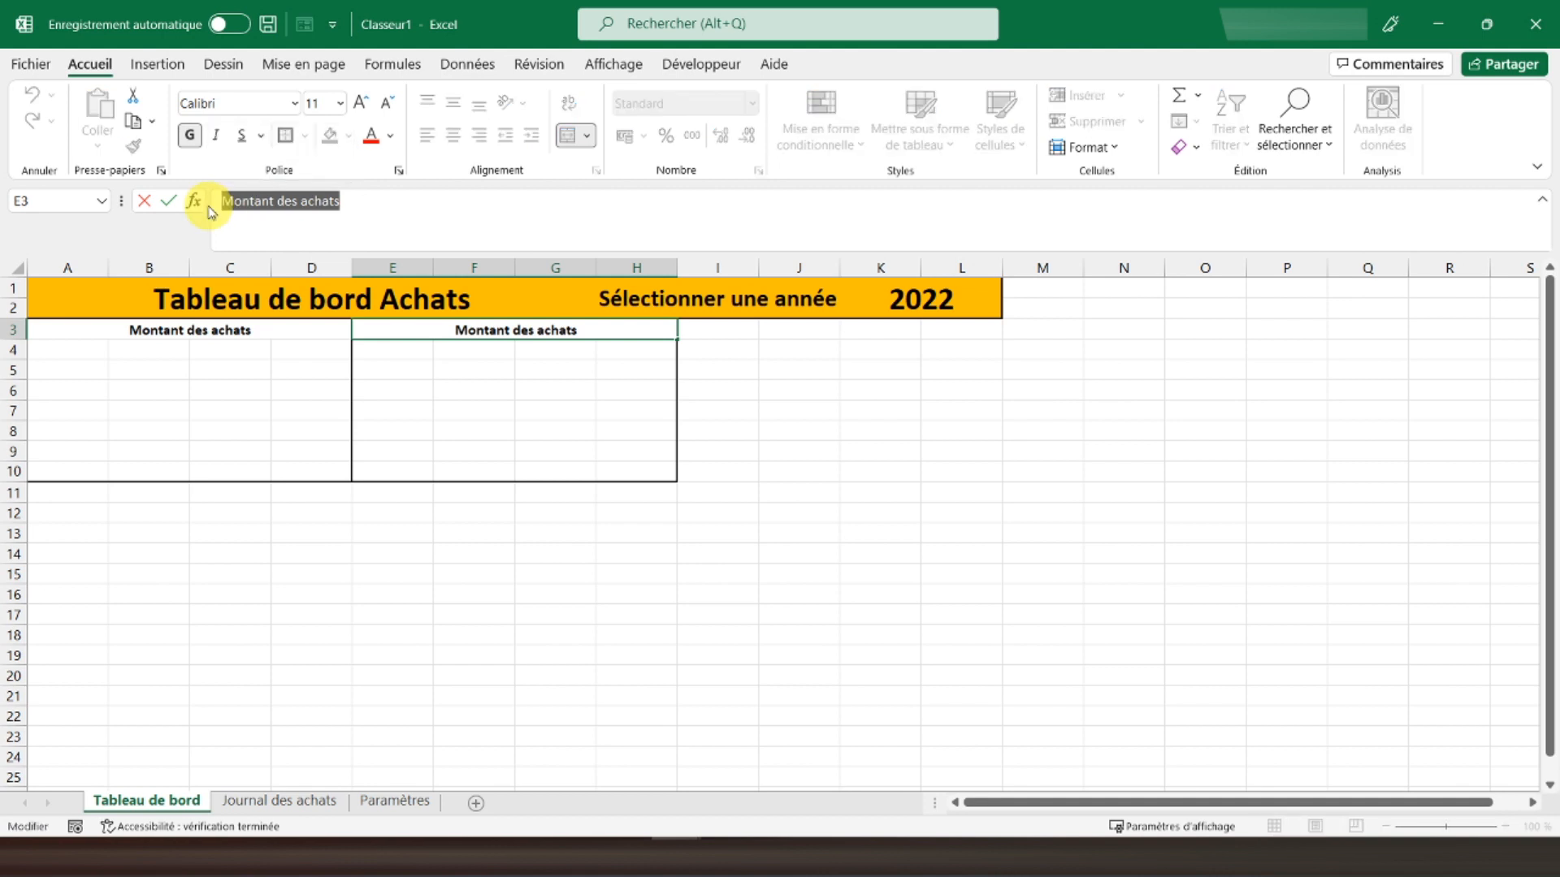
pyautogui.write('Nombre ')
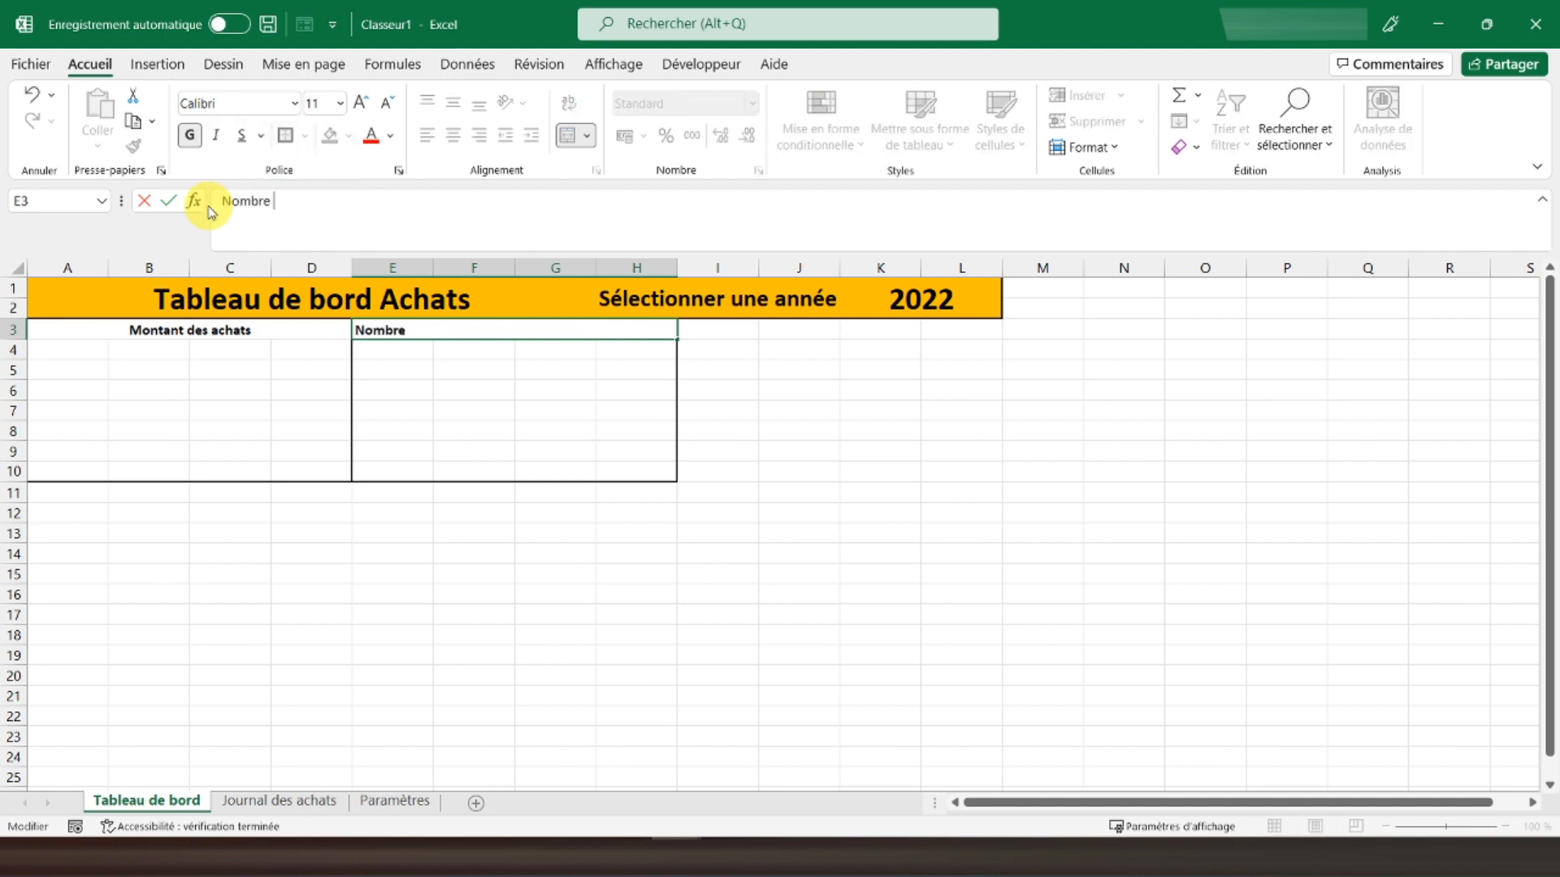
pyautogui.write('de commandes')
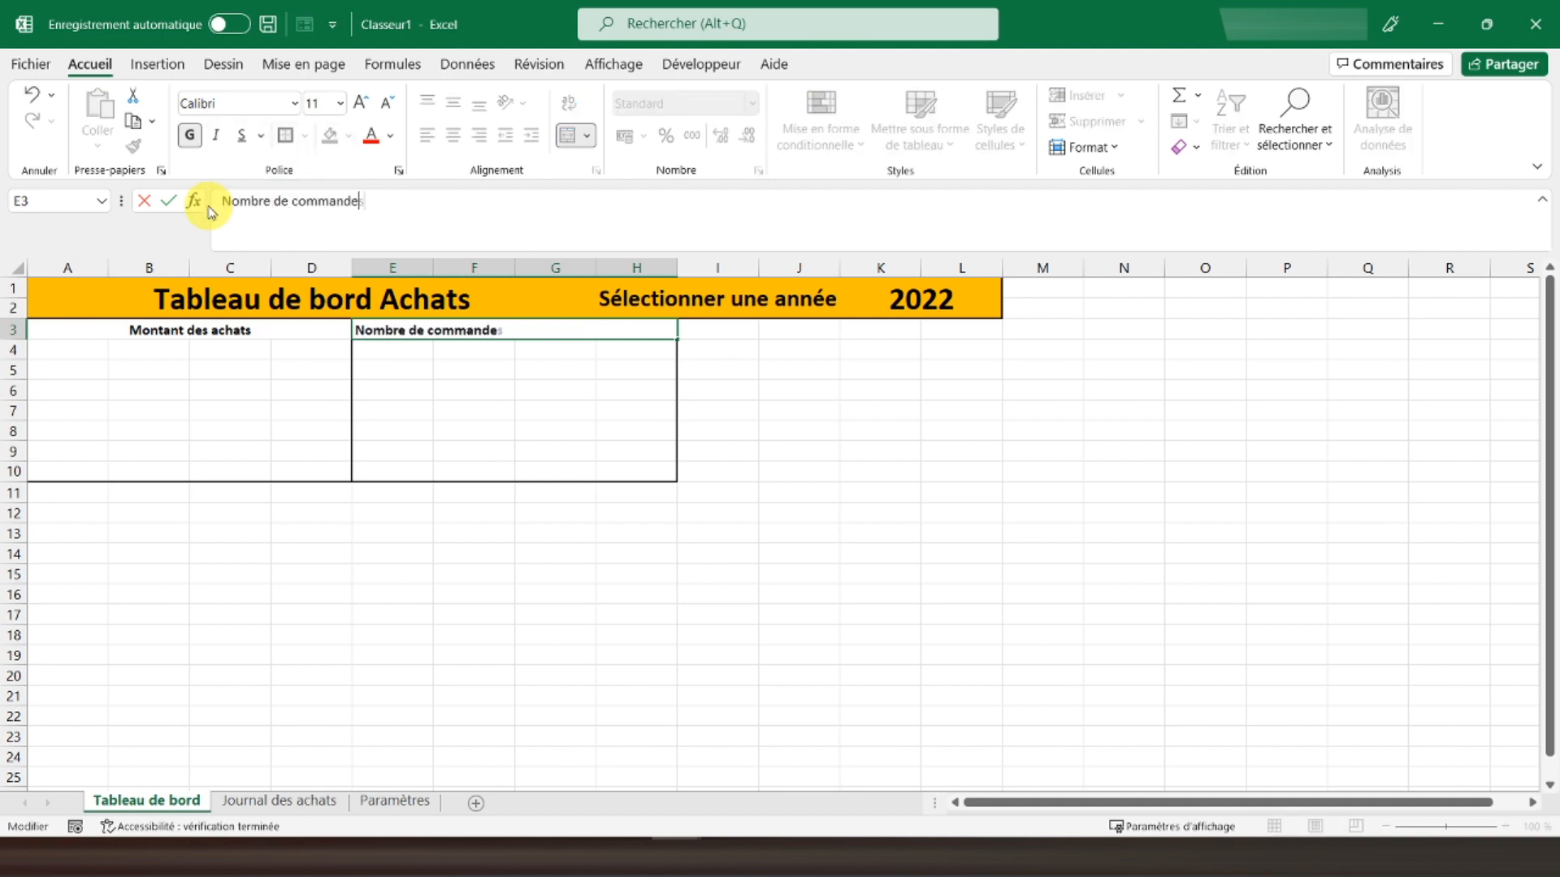
pyautogui.press('Return')
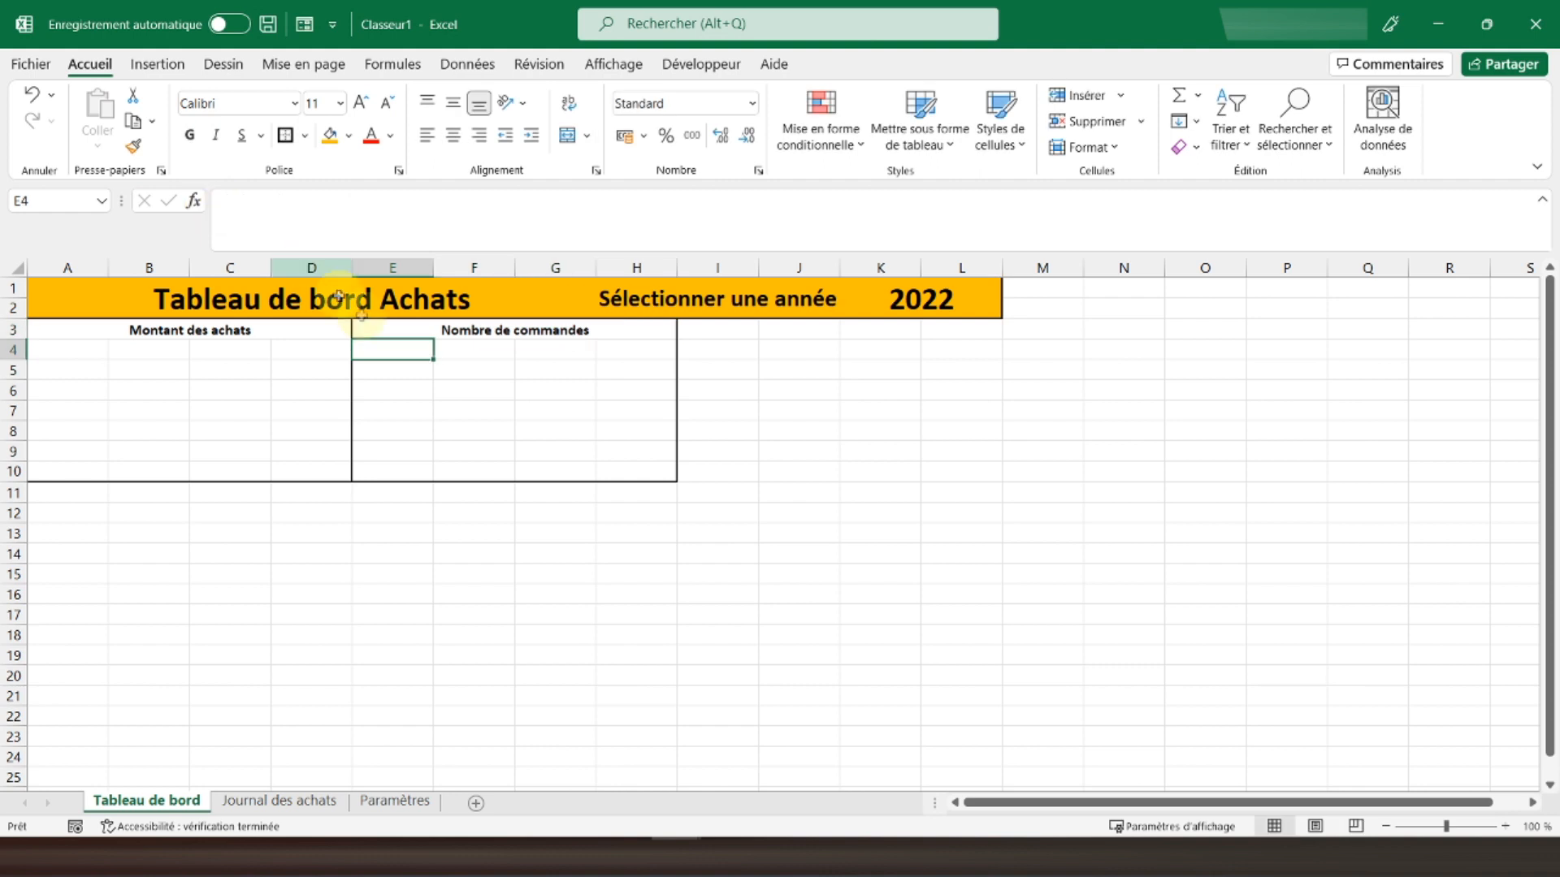
# Outline the range I3:L18 with a thick outside border
pyautogui.moveTo(699, 330); pyautogui.dragTo(969, 561)
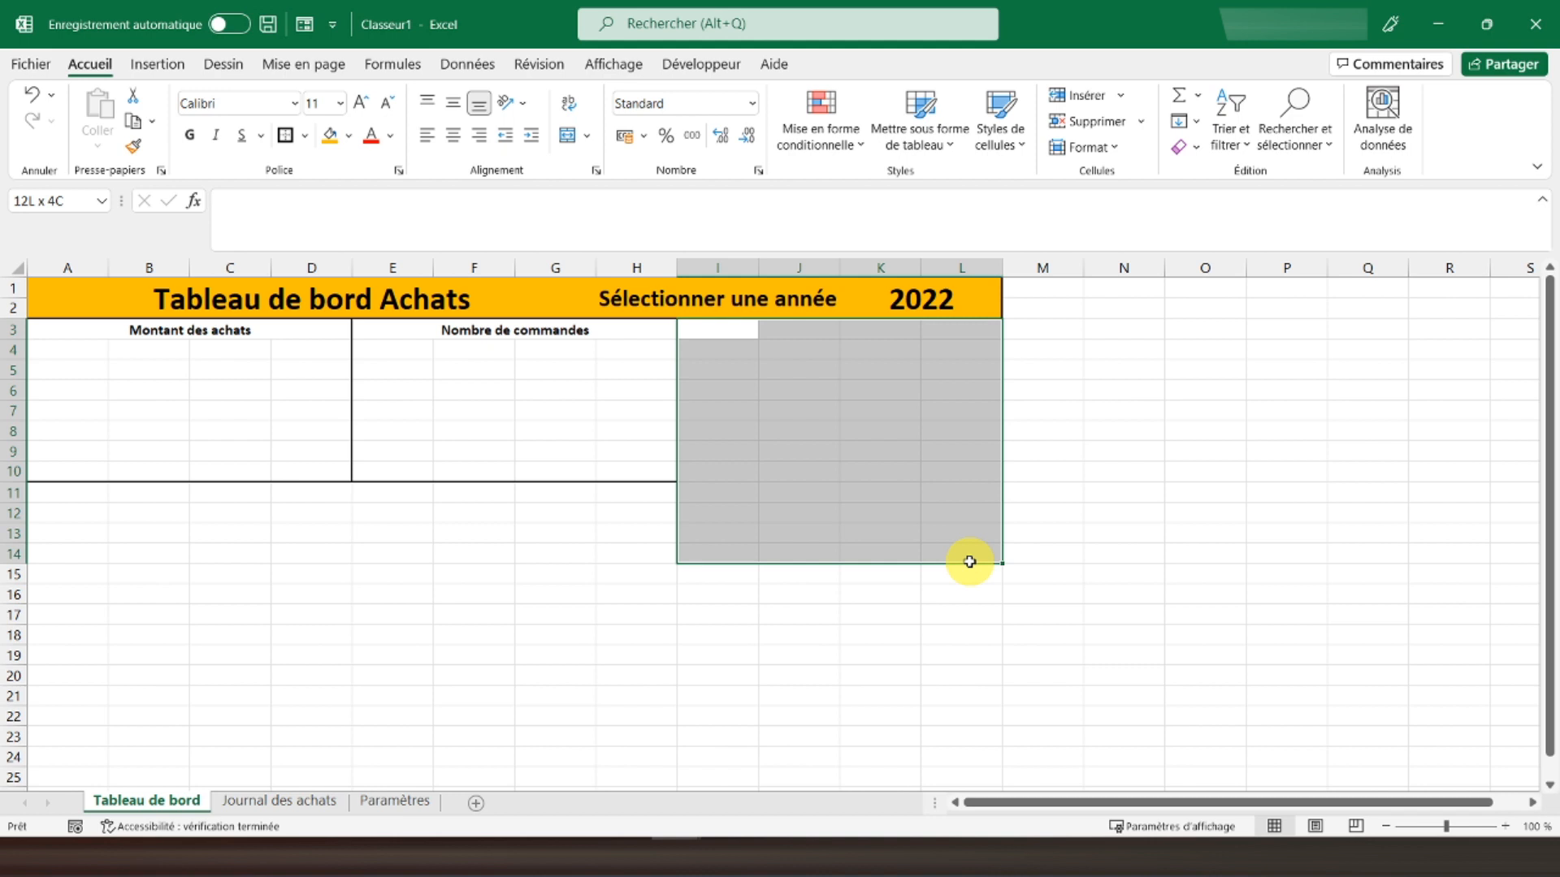
pyautogui.moveTo(969, 561); pyautogui.dragTo(973, 642)
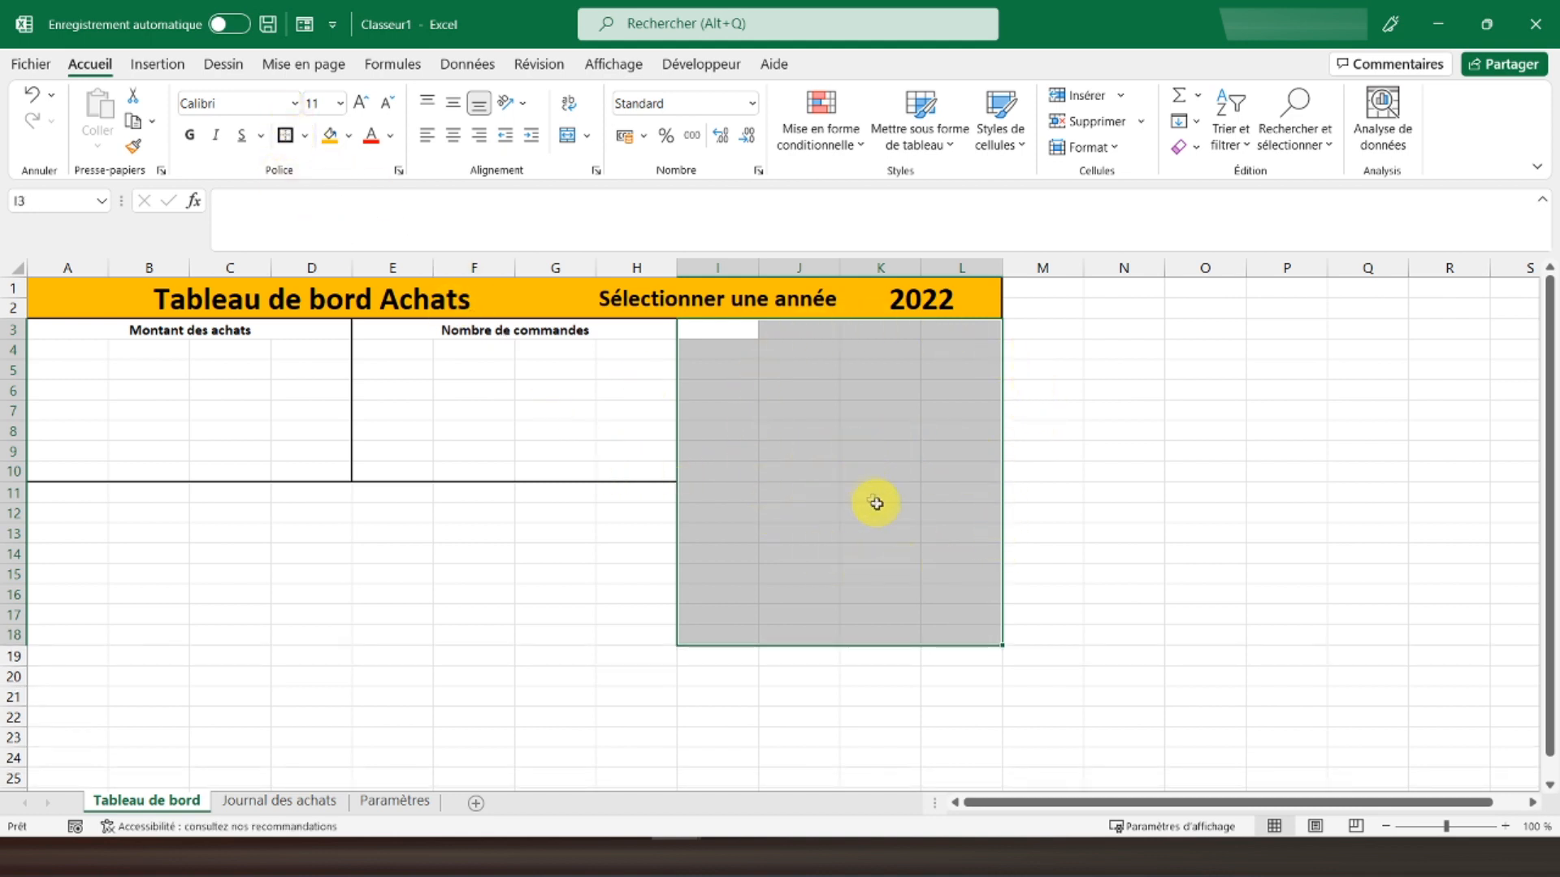
# Enter the heading "Répartition des fournisseurs" in I3, merge and centre it across I3:L3, and make it bold
pyautogui.click(729, 332)
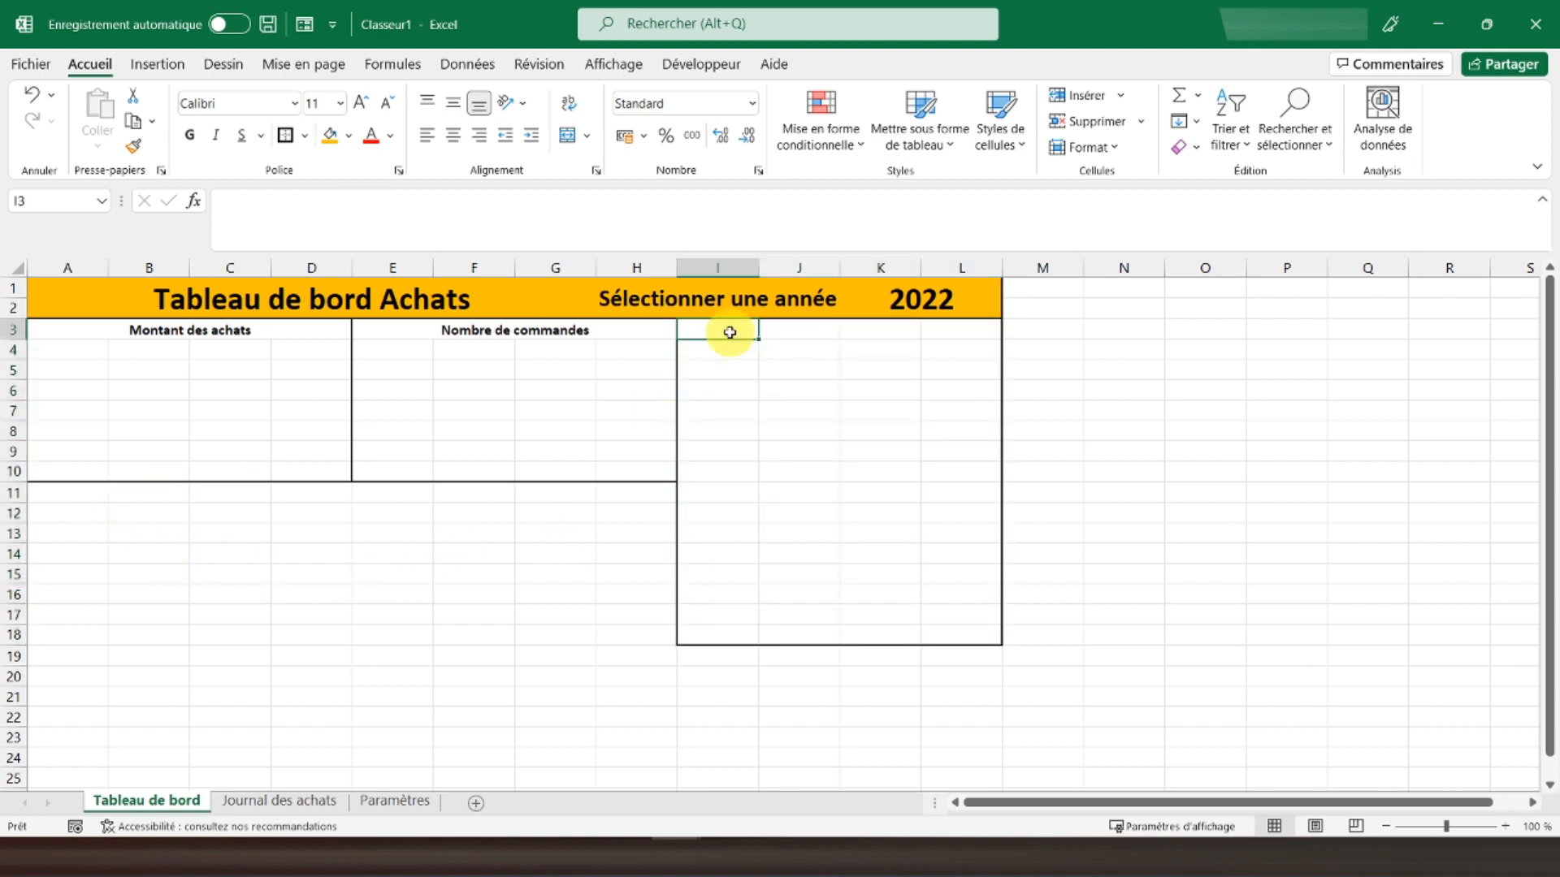
pyautogui.write('Répartition des fournisseurs')
pyautogui.press('Return')
pyautogui.moveTo(727, 329); pyautogui.dragTo(961, 331)
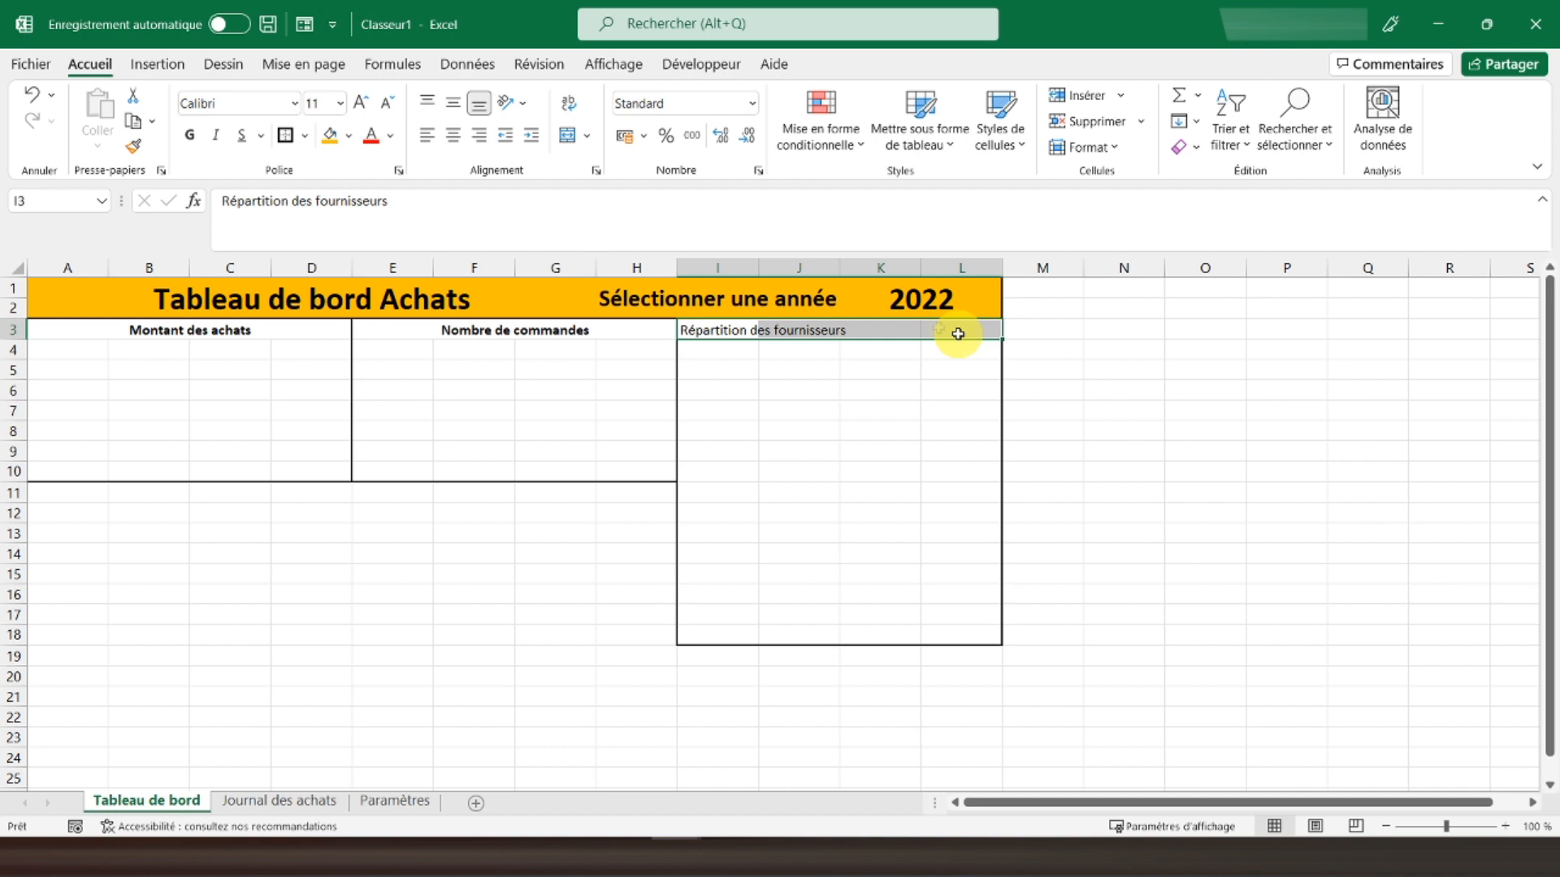
pyautogui.click(567, 135)
pyautogui.click(196, 144)
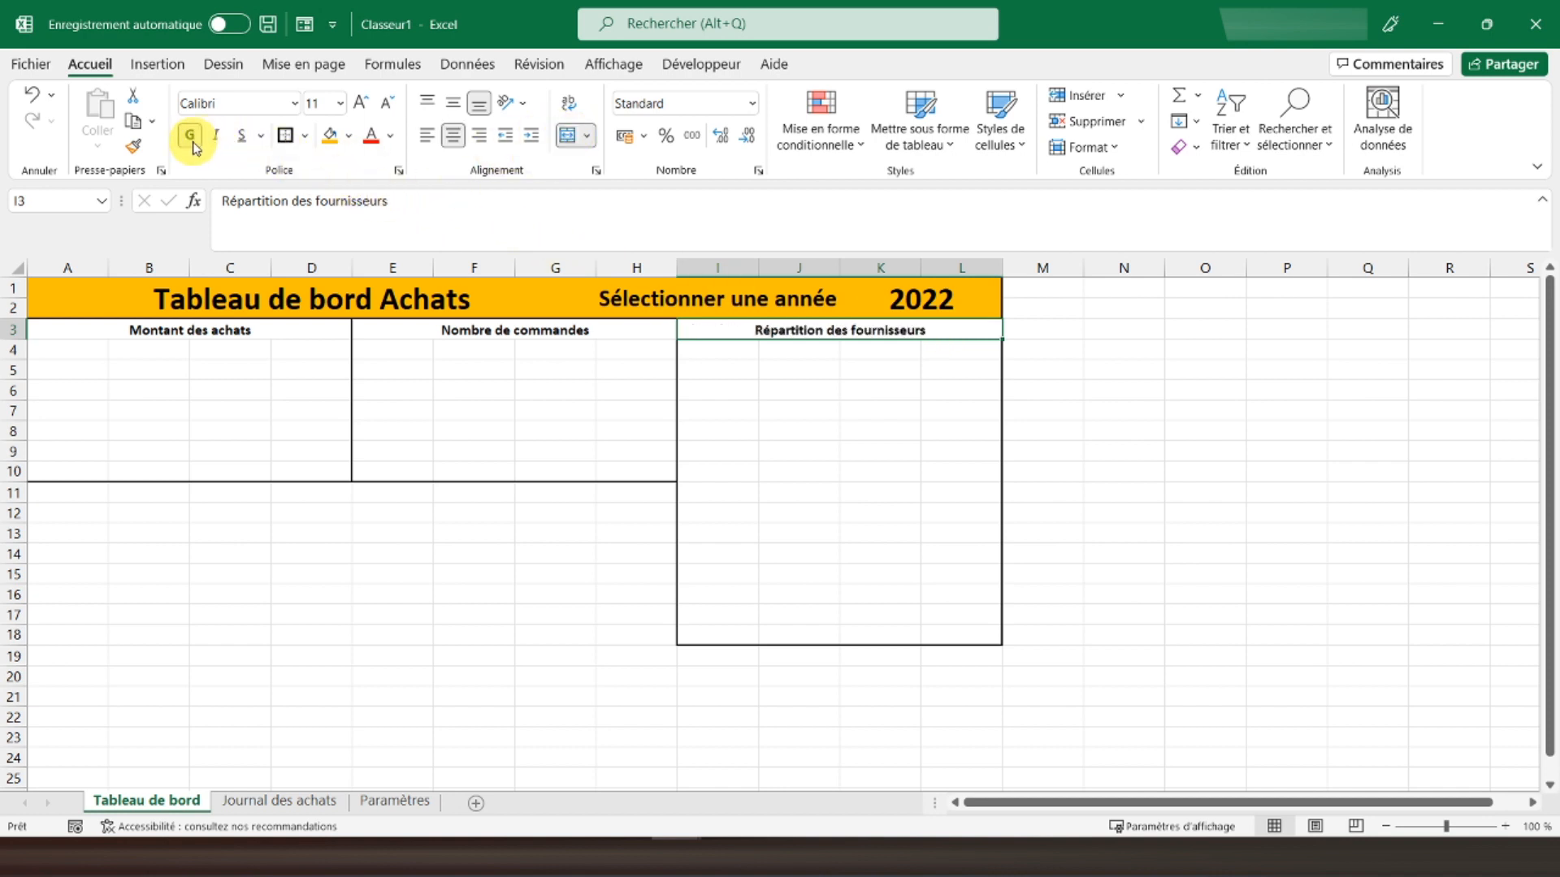
# Outline the blocks A11:D18 and E11:H18 with separate thick outside borders
pyautogui.moveTo(58, 499); pyautogui.dragTo(324, 635)
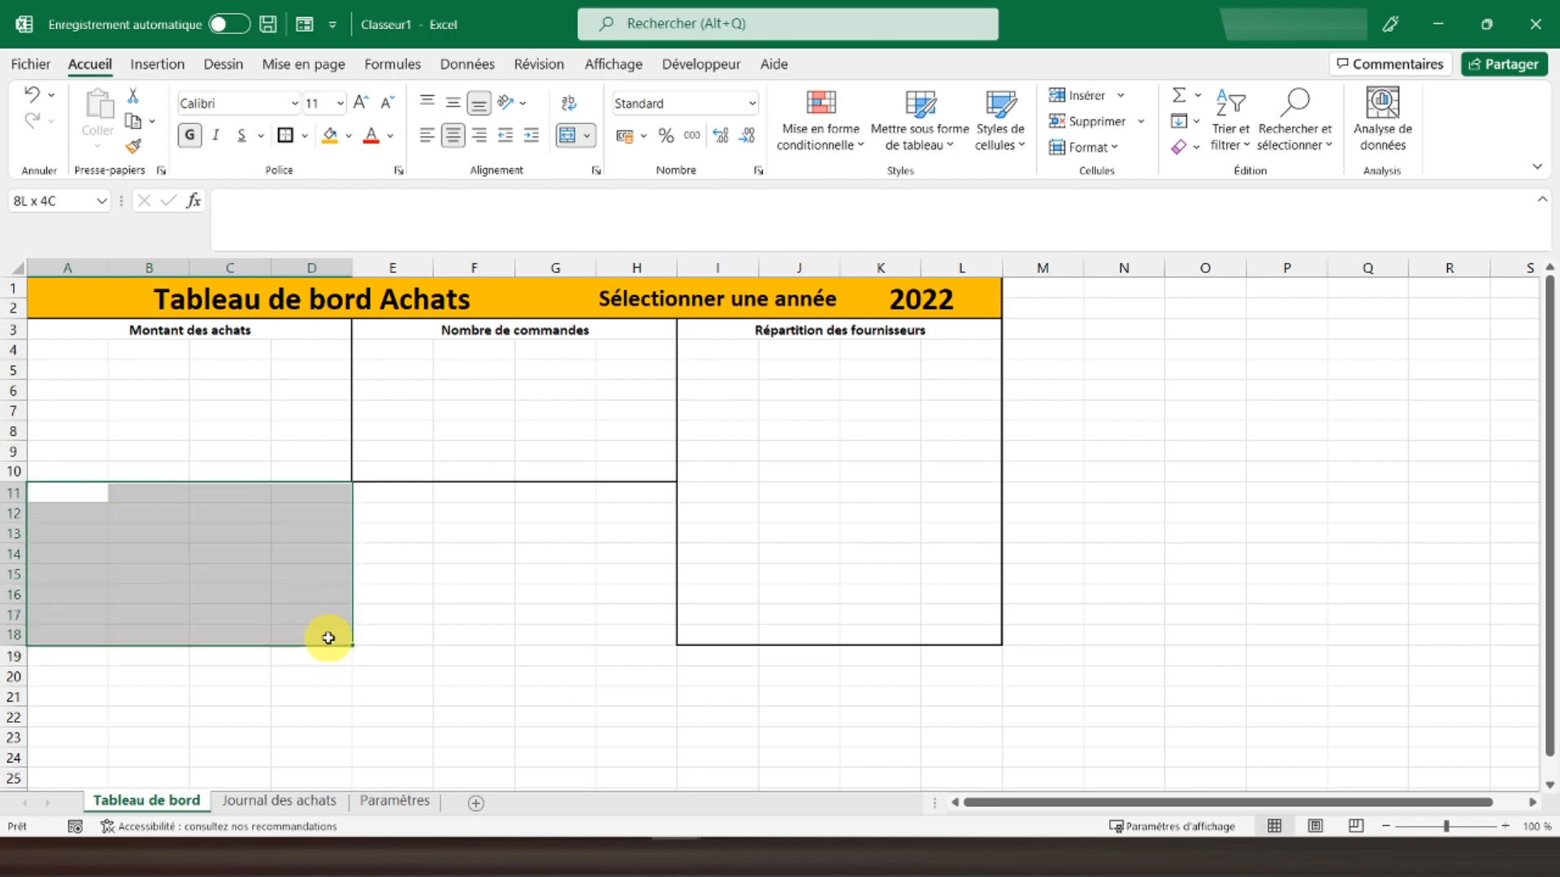
pyautogui.click(284, 137)
pyautogui.moveTo(373, 491); pyautogui.dragTo(655, 637)
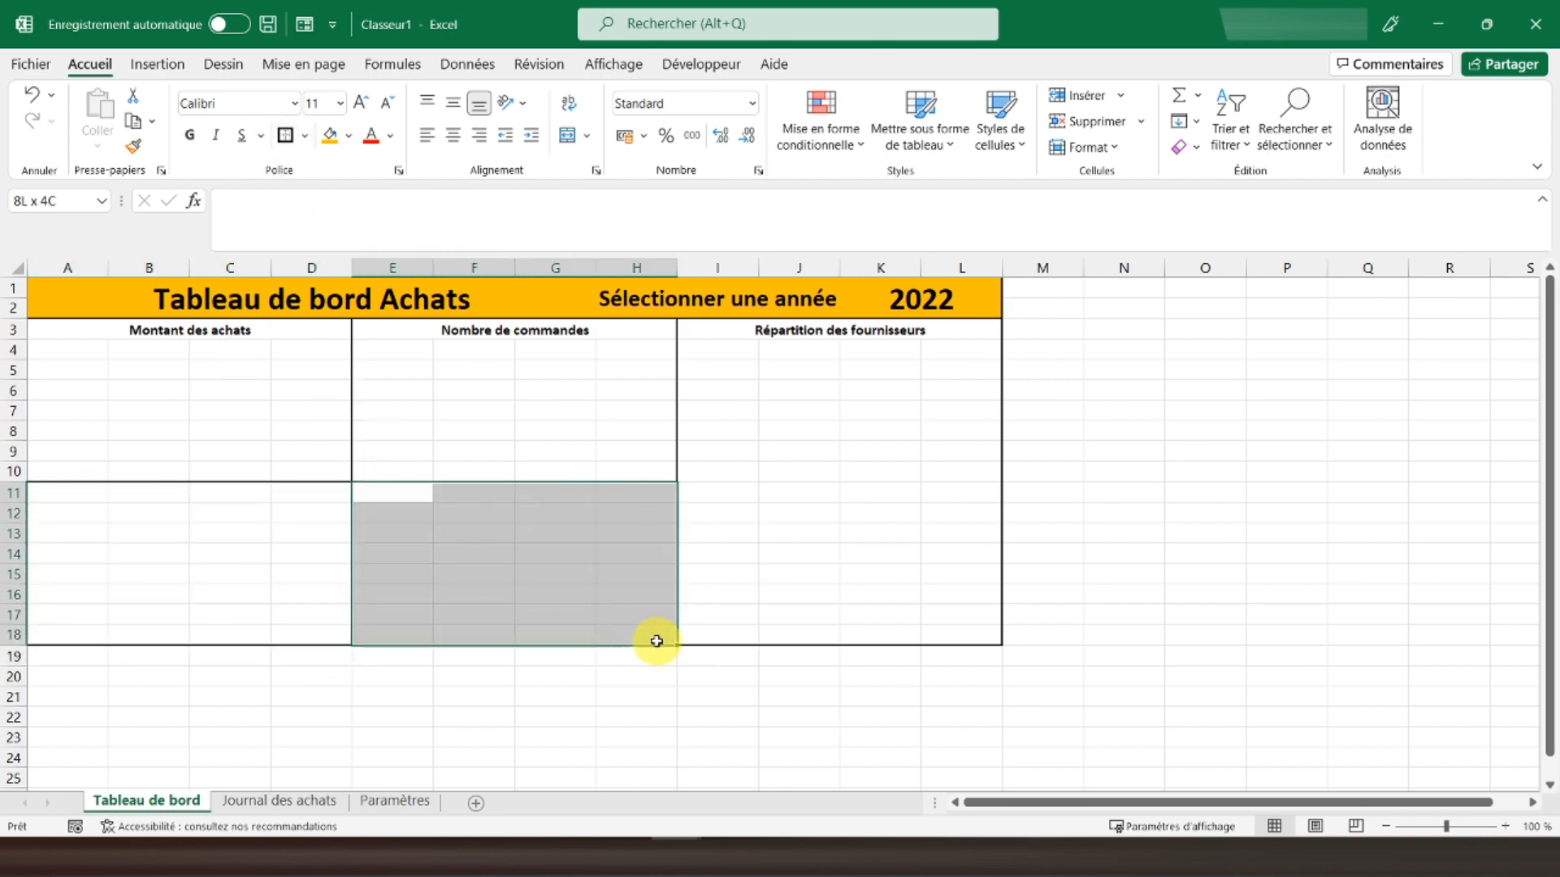
pyautogui.click(284, 137)
# Enter the heading "Taux d'incident" in A11, merge and centre it across A11:D11, and make it bold
pyautogui.click(66, 494)
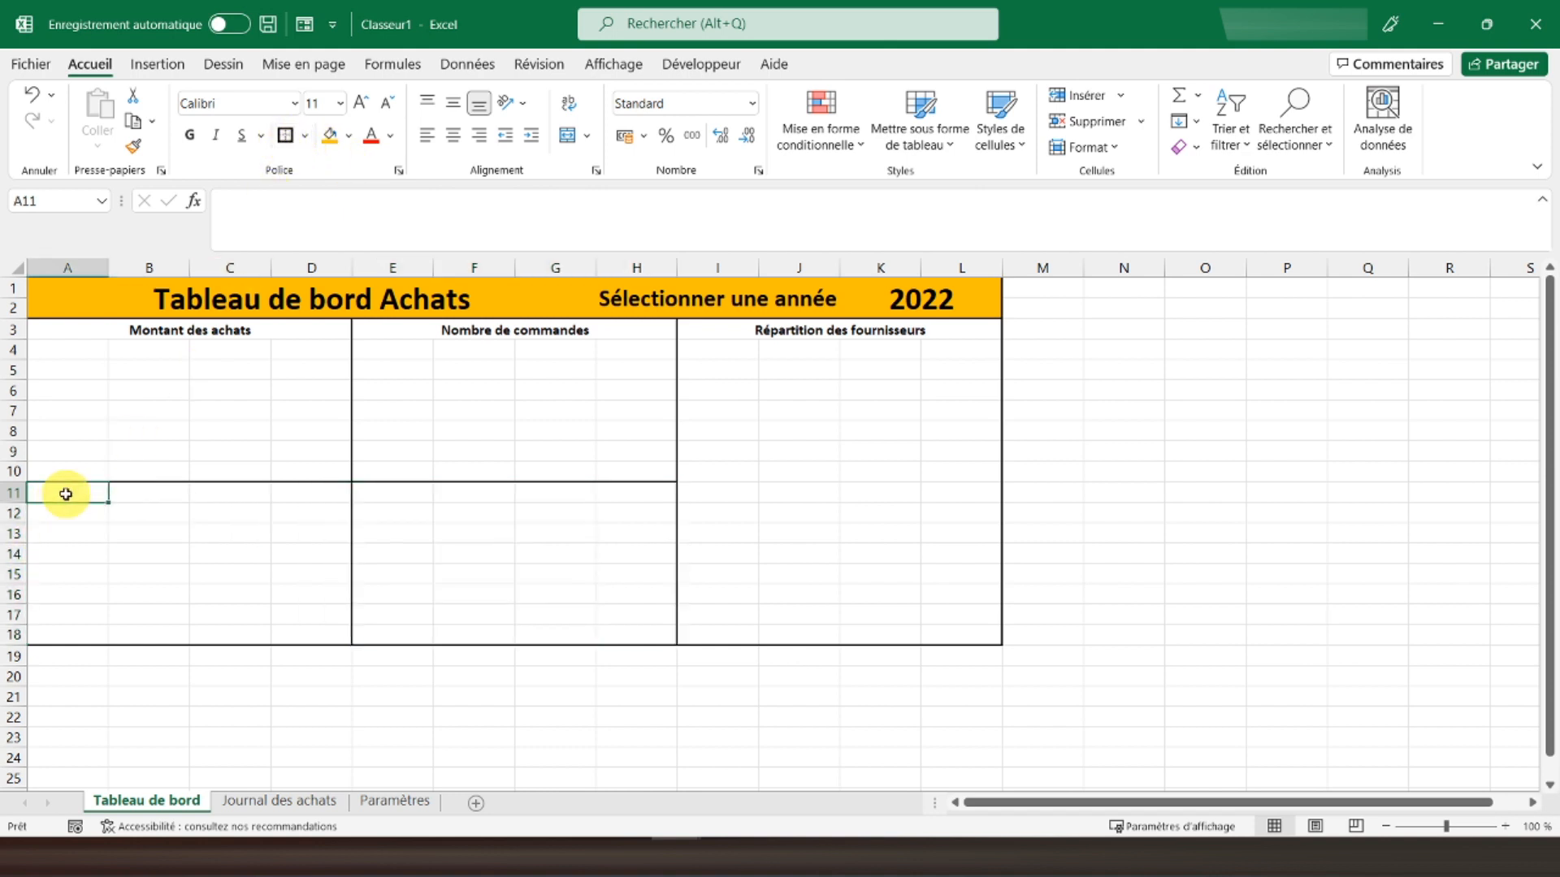
pyautogui.write('T')
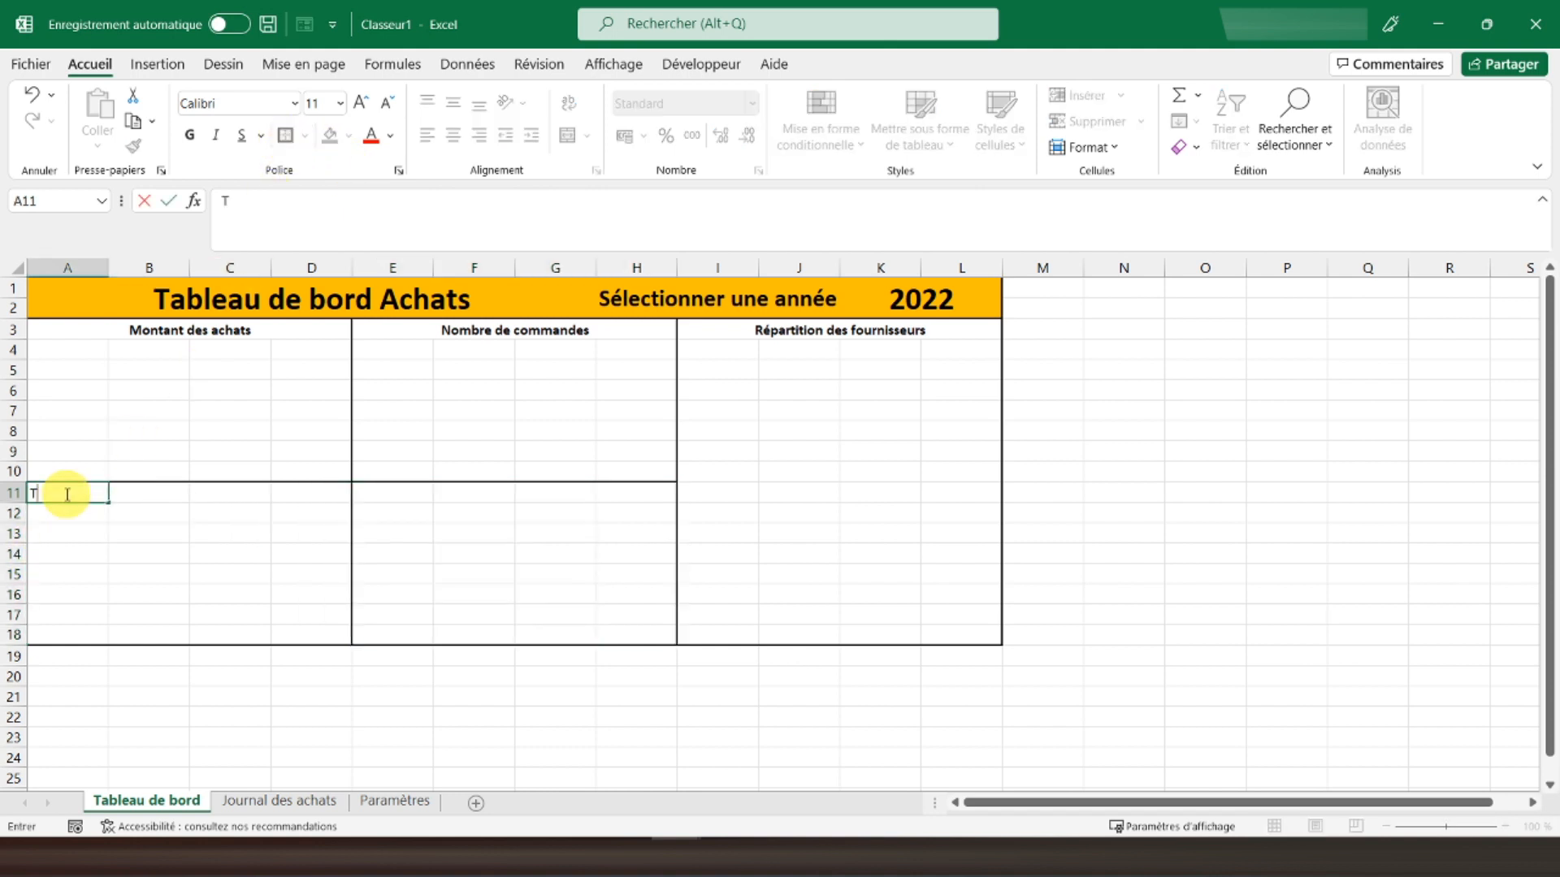
pyautogui.write("aux d'incident")
pyautogui.press('Return')
pyautogui.moveTo(65, 494); pyautogui.dragTo(288, 492)
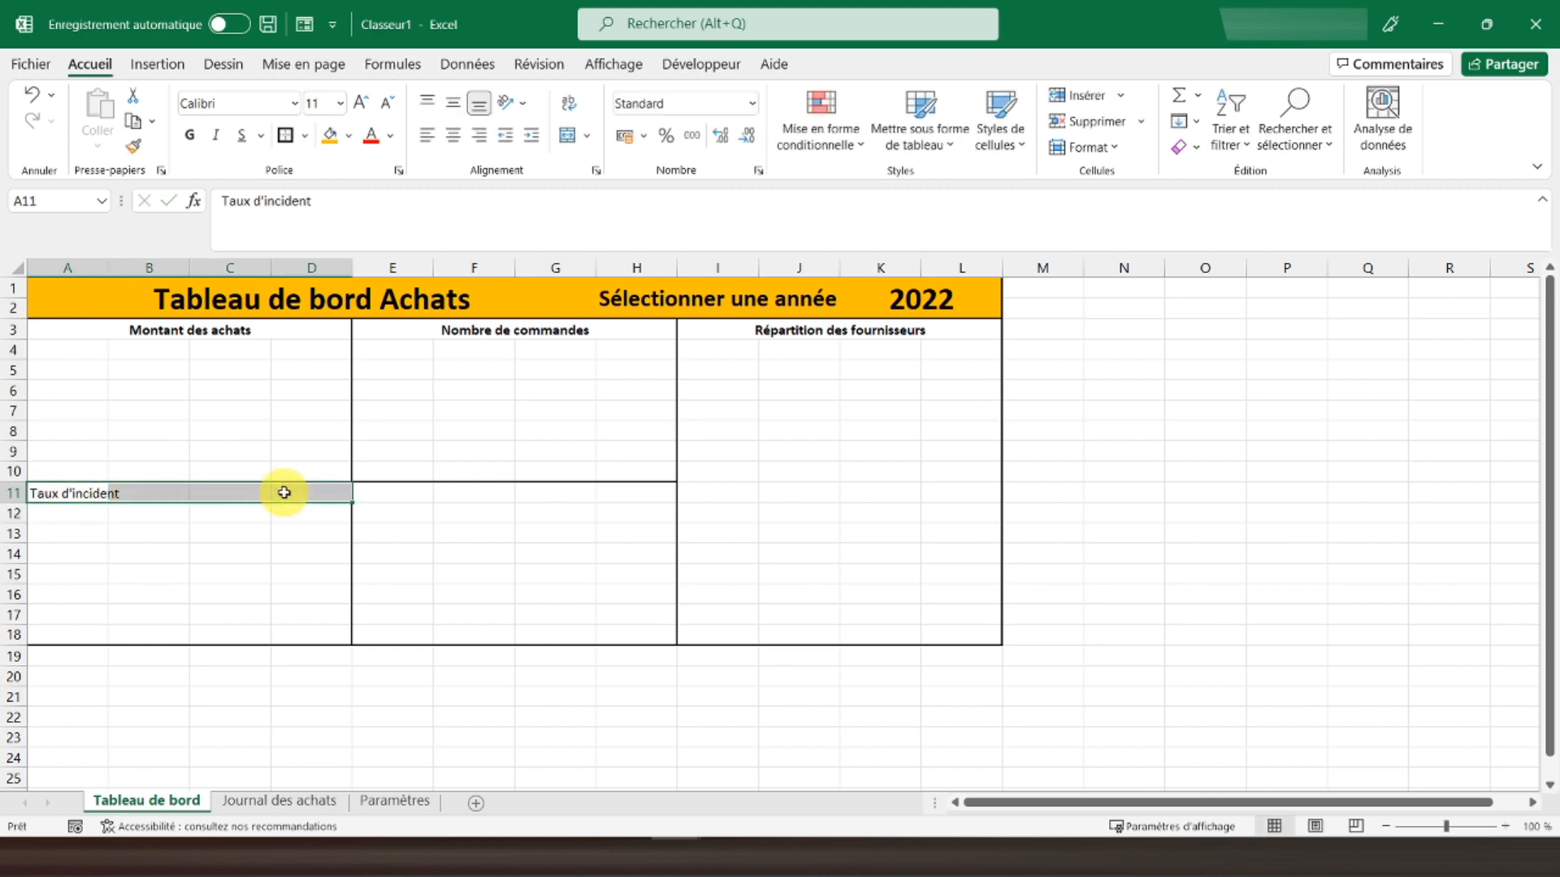
pyautogui.click(567, 137)
pyautogui.click(189, 135)
# Enter the heading "Délai moyen de livraison" in E11, merge and centre it across E11:H11, and make it bold
pyautogui.click(391, 497)
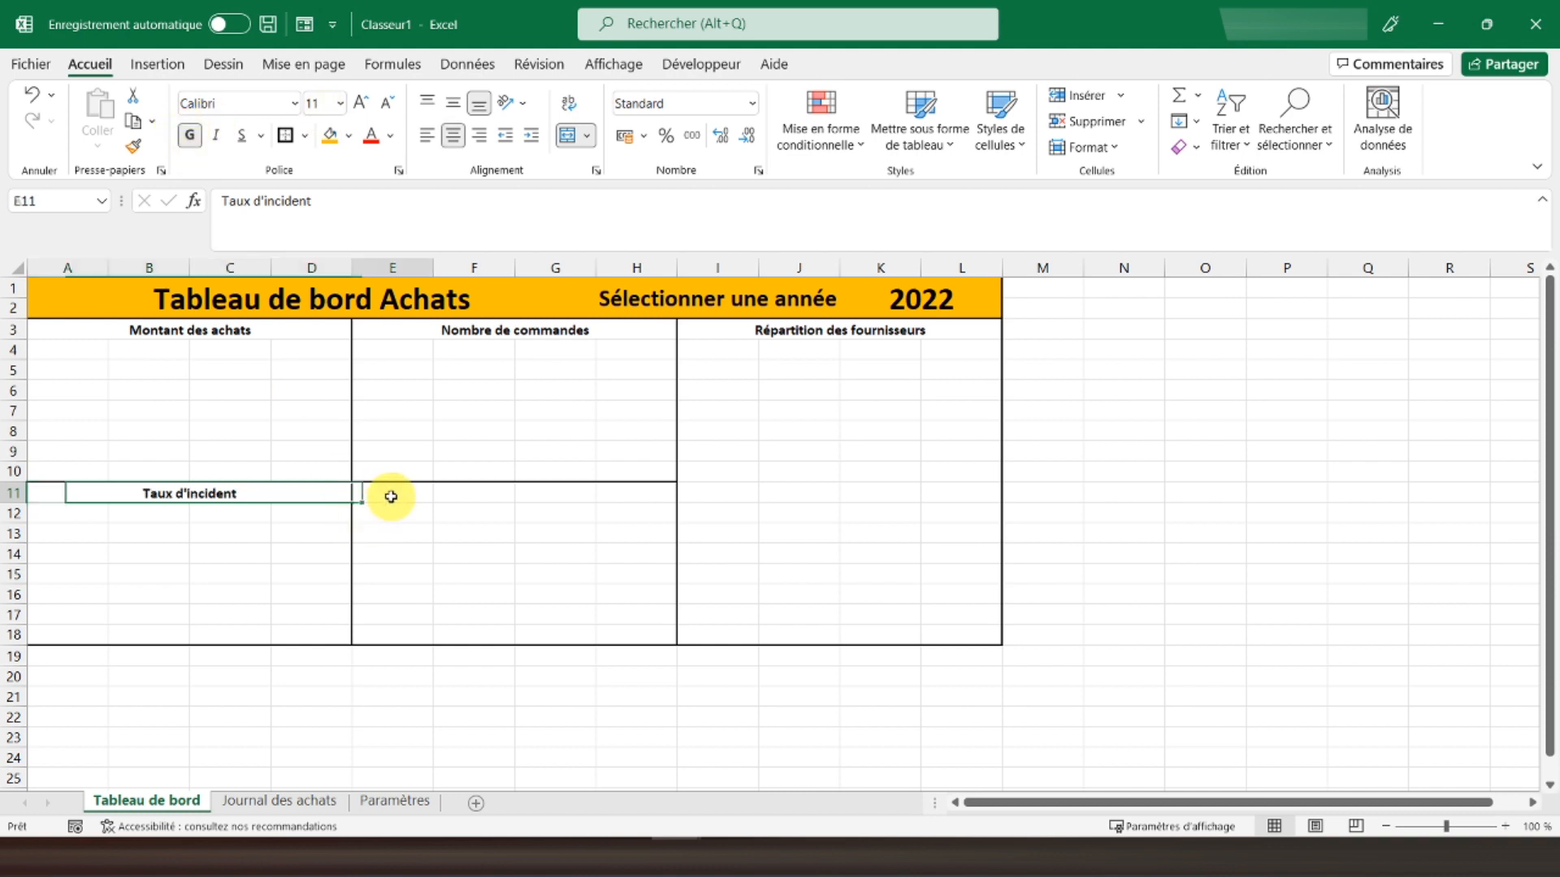
pyautogui.write('Délai moyen de livraison')
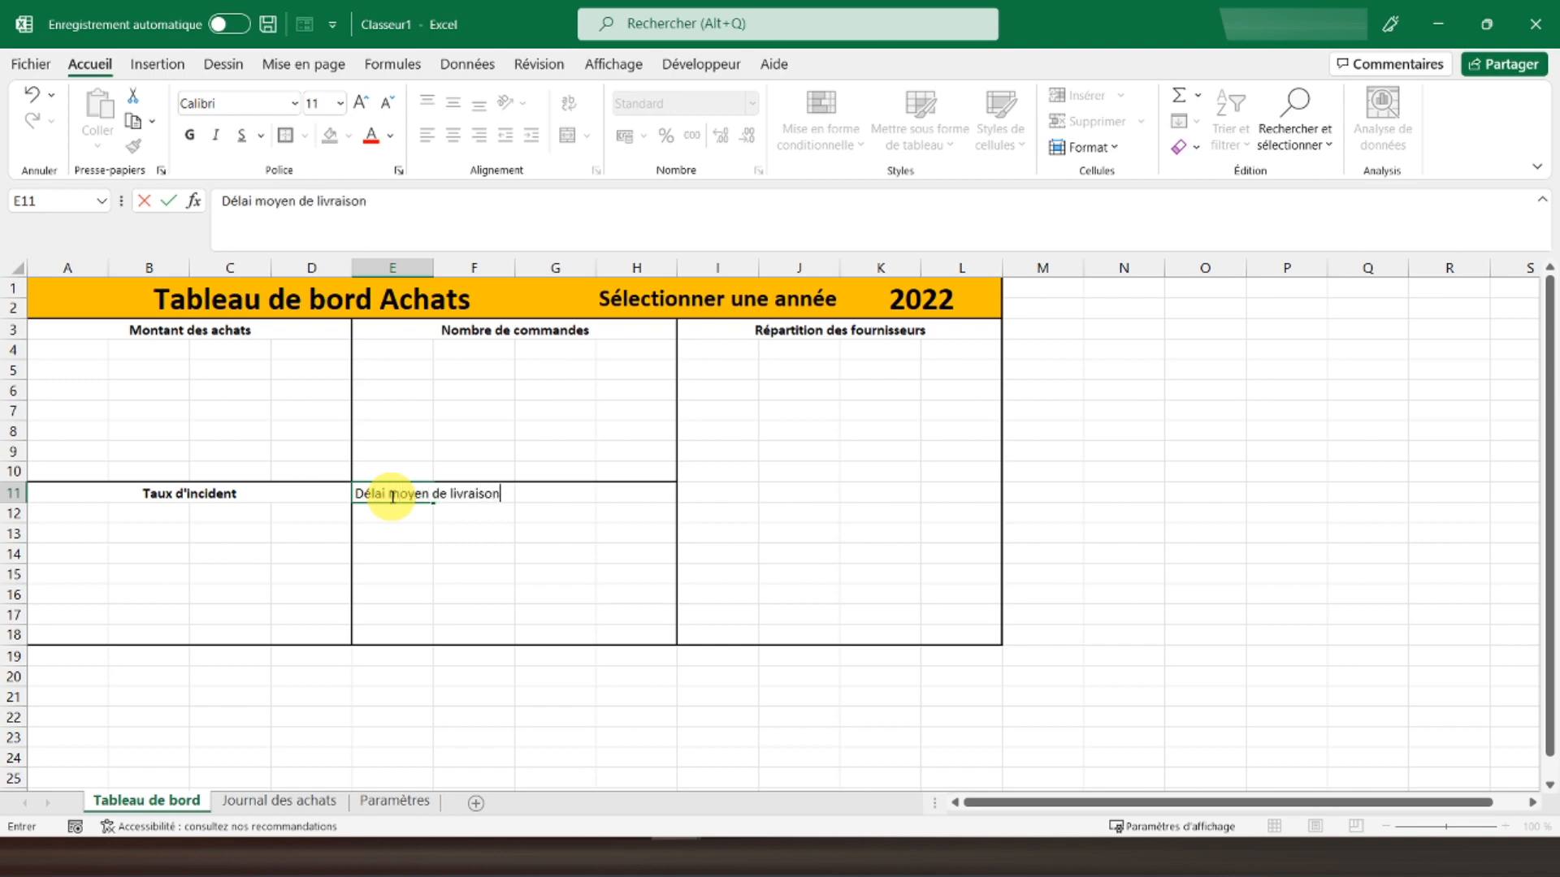
pyautogui.click(392, 497)
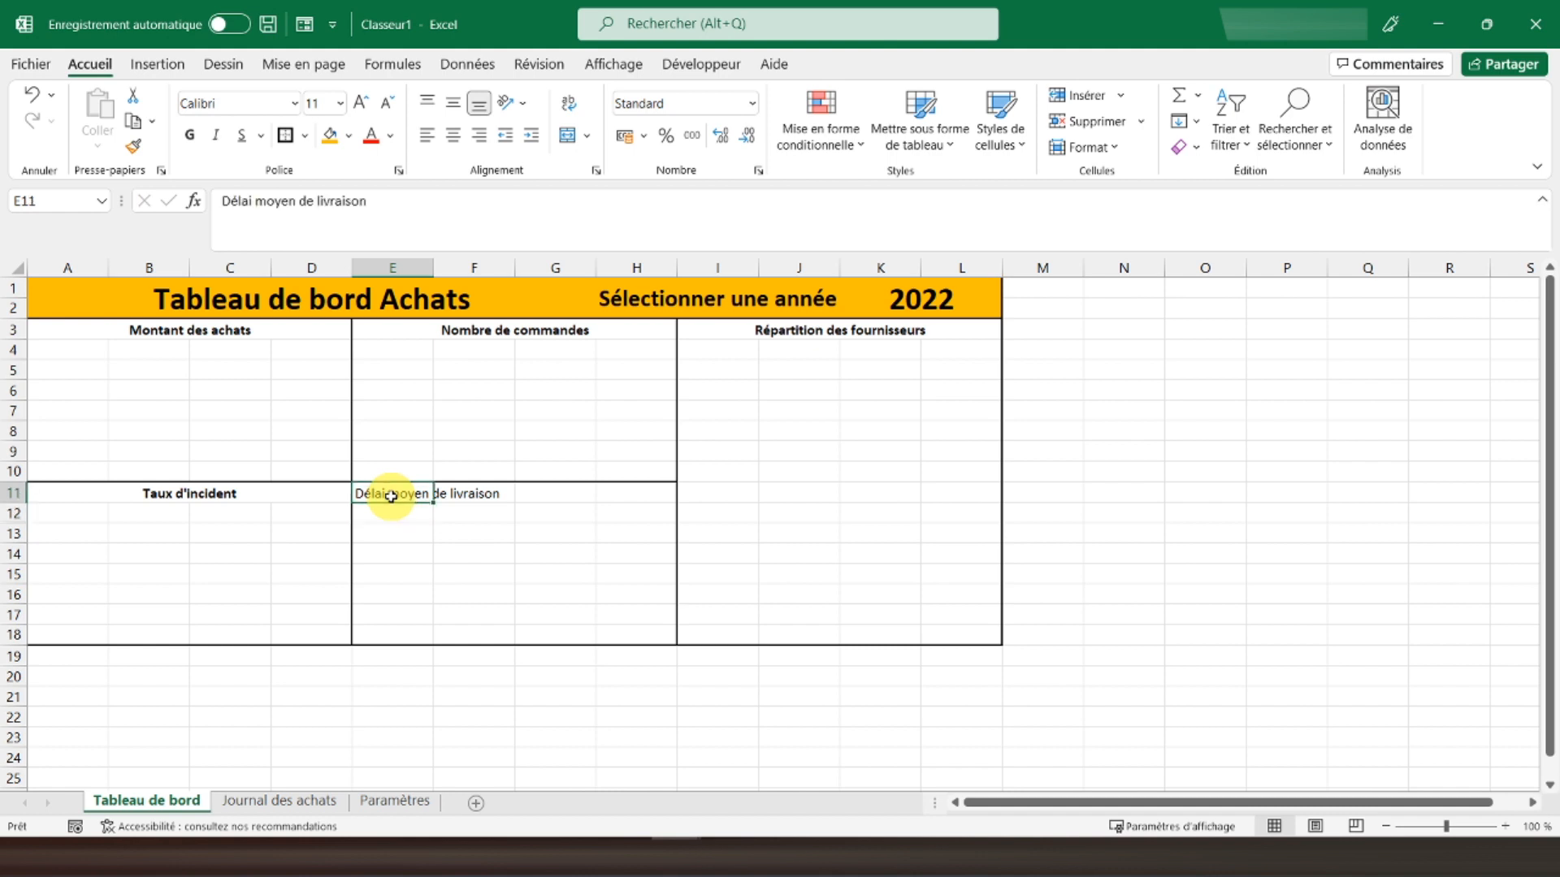
pyautogui.moveTo(391, 496); pyautogui.dragTo(637, 489)
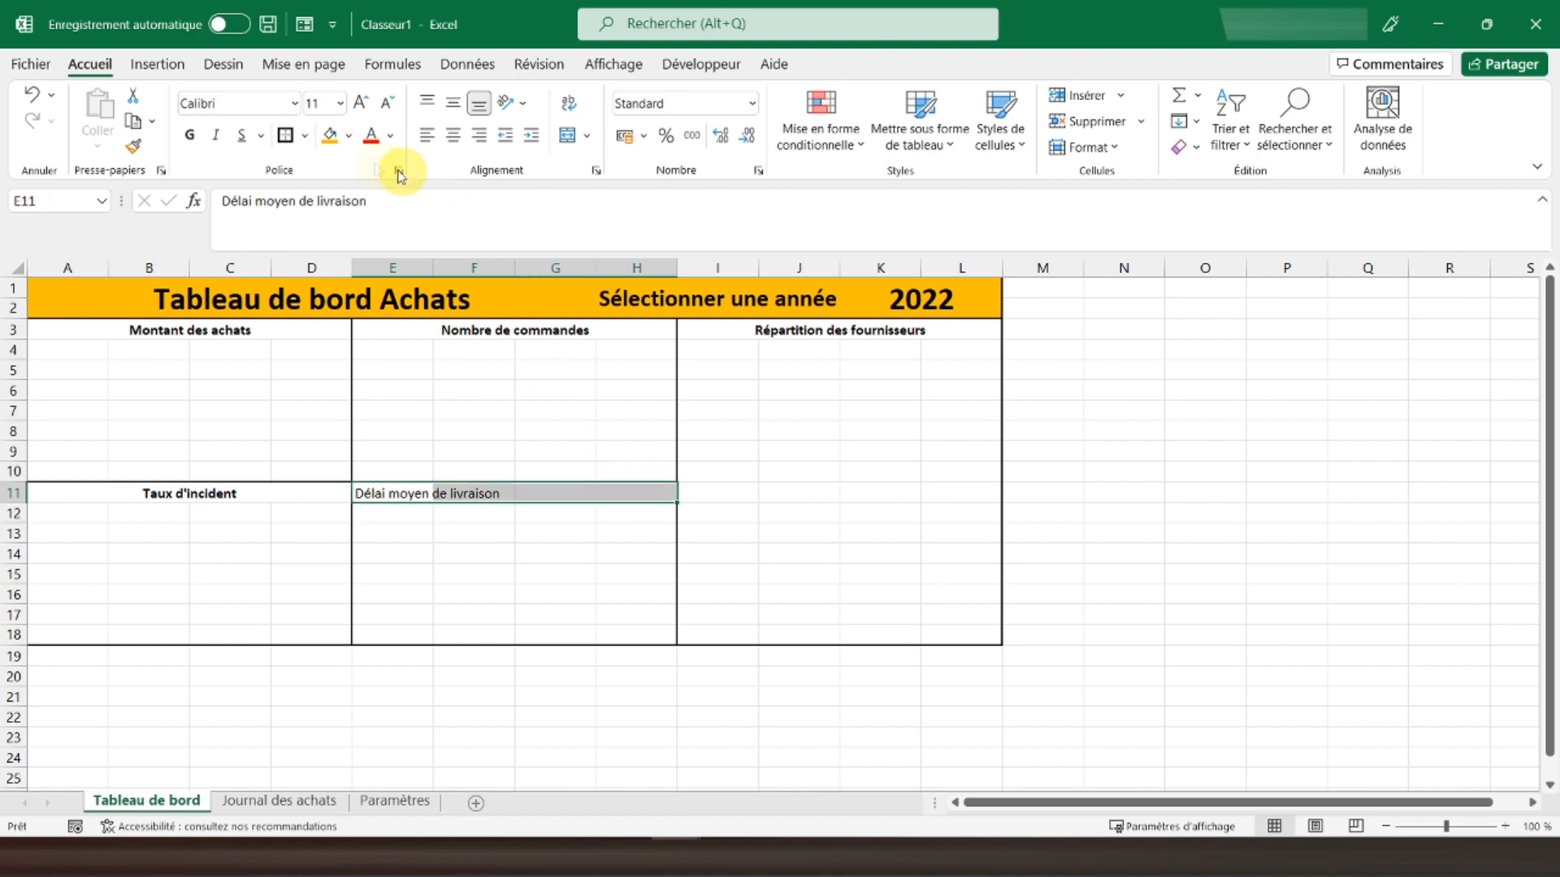
pyautogui.click(567, 135)
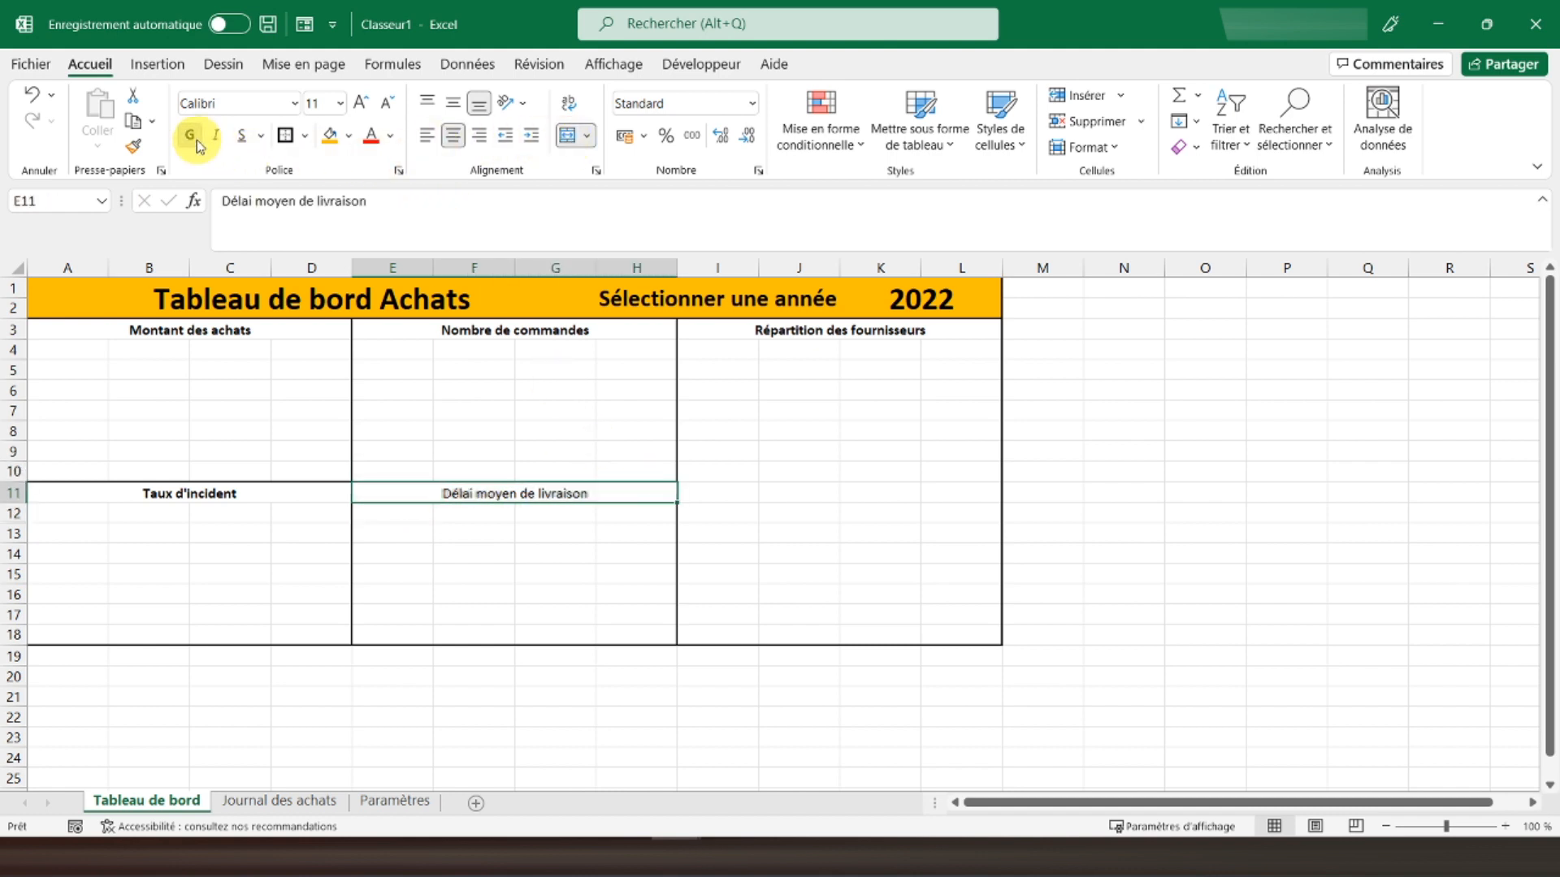
pyautogui.click(189, 134)
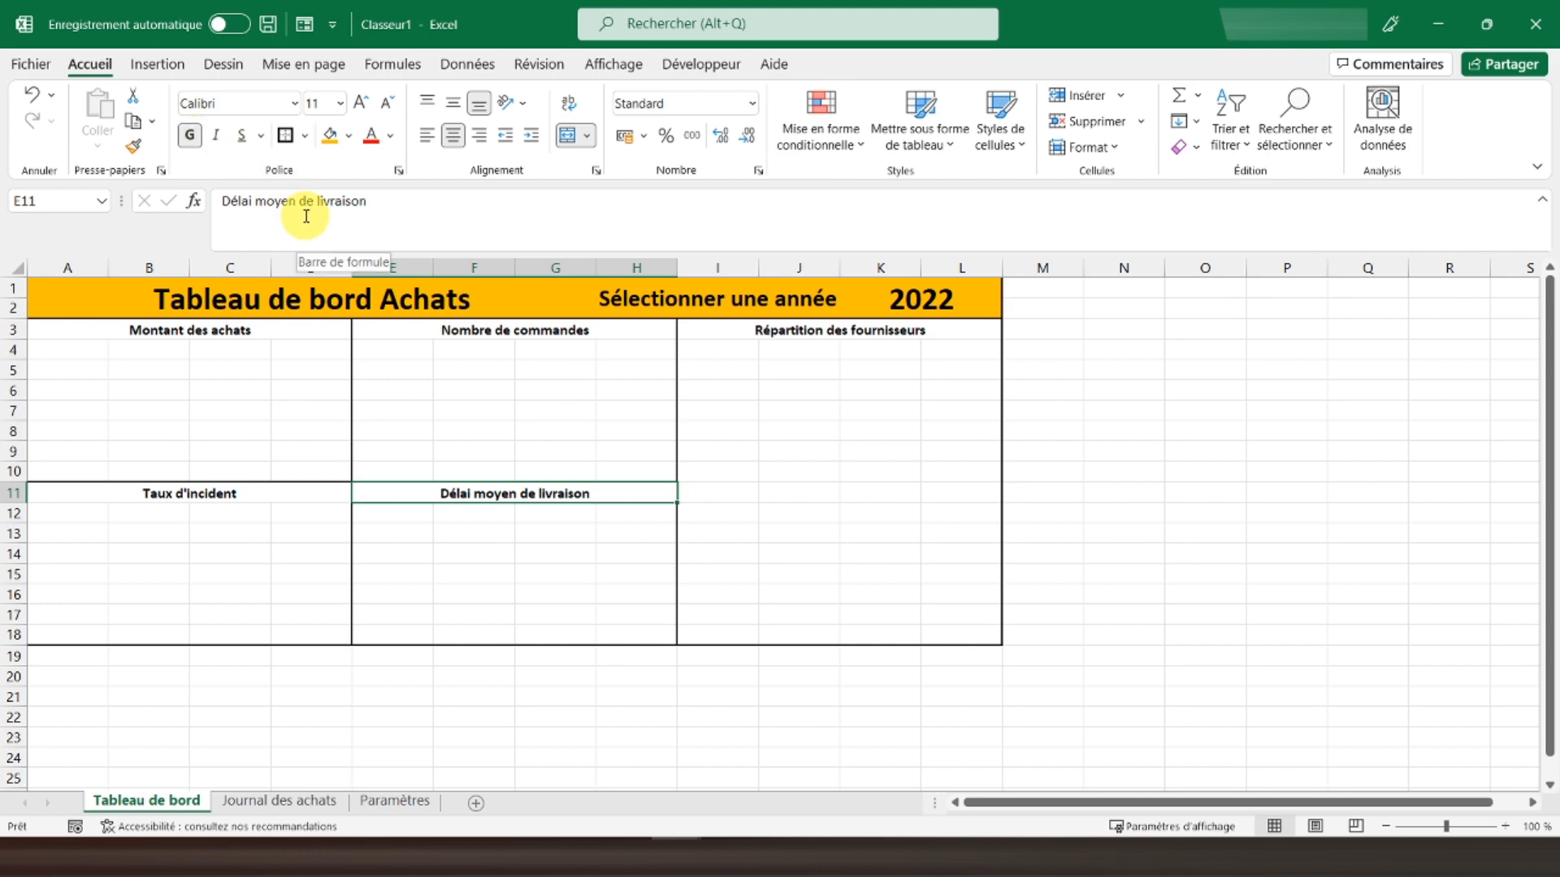
# Outline the range A19:L28 with a thick outside border
pyautogui.scroll(-3, 149, 560)
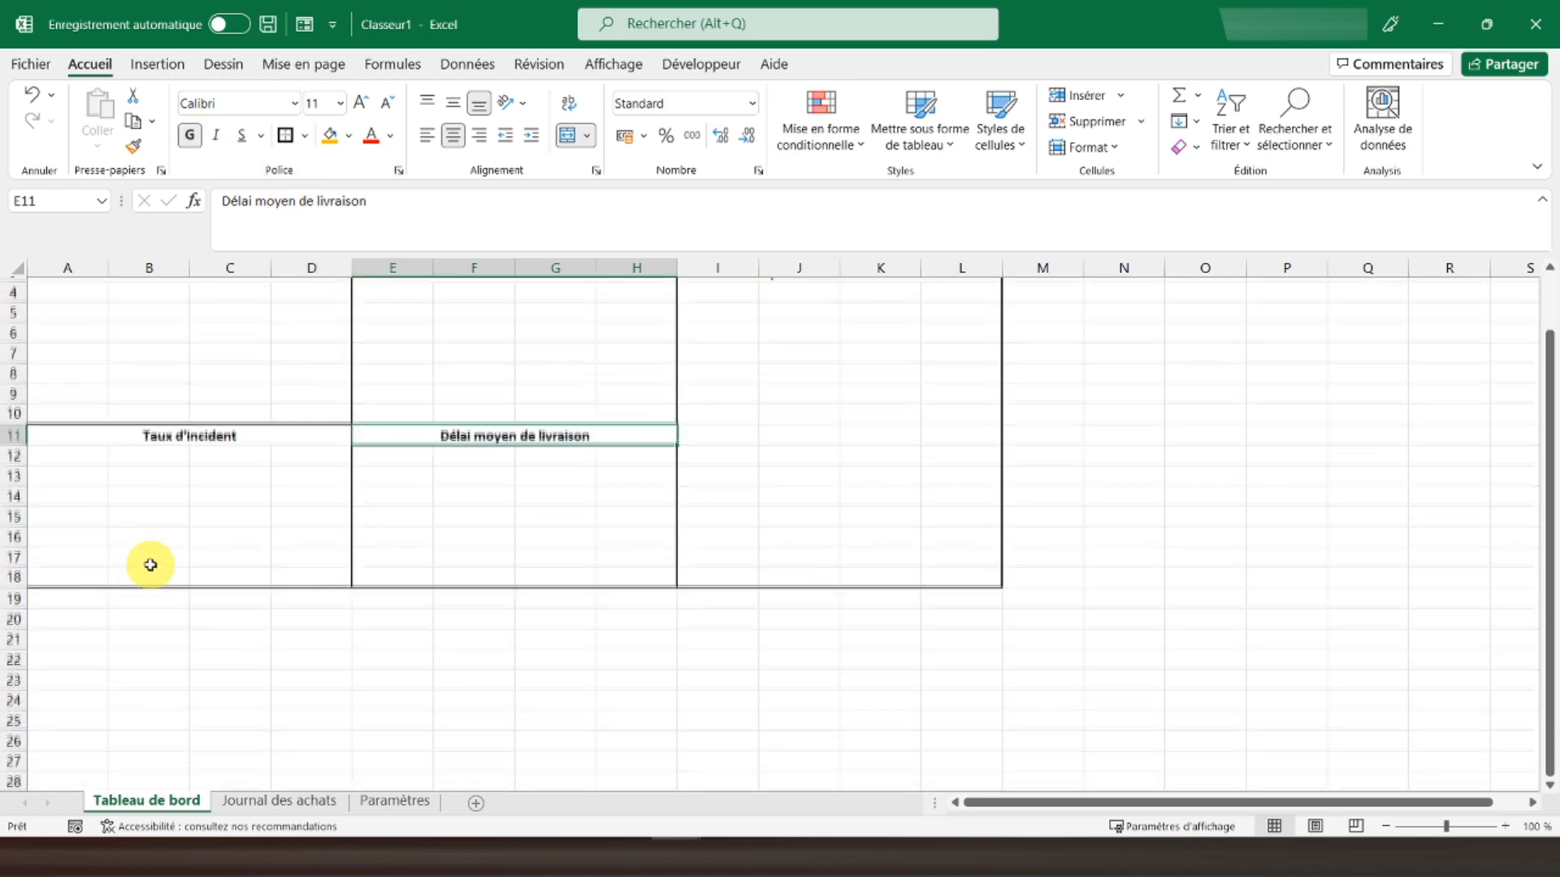
pyautogui.moveTo(43, 471); pyautogui.dragTo(981, 472)
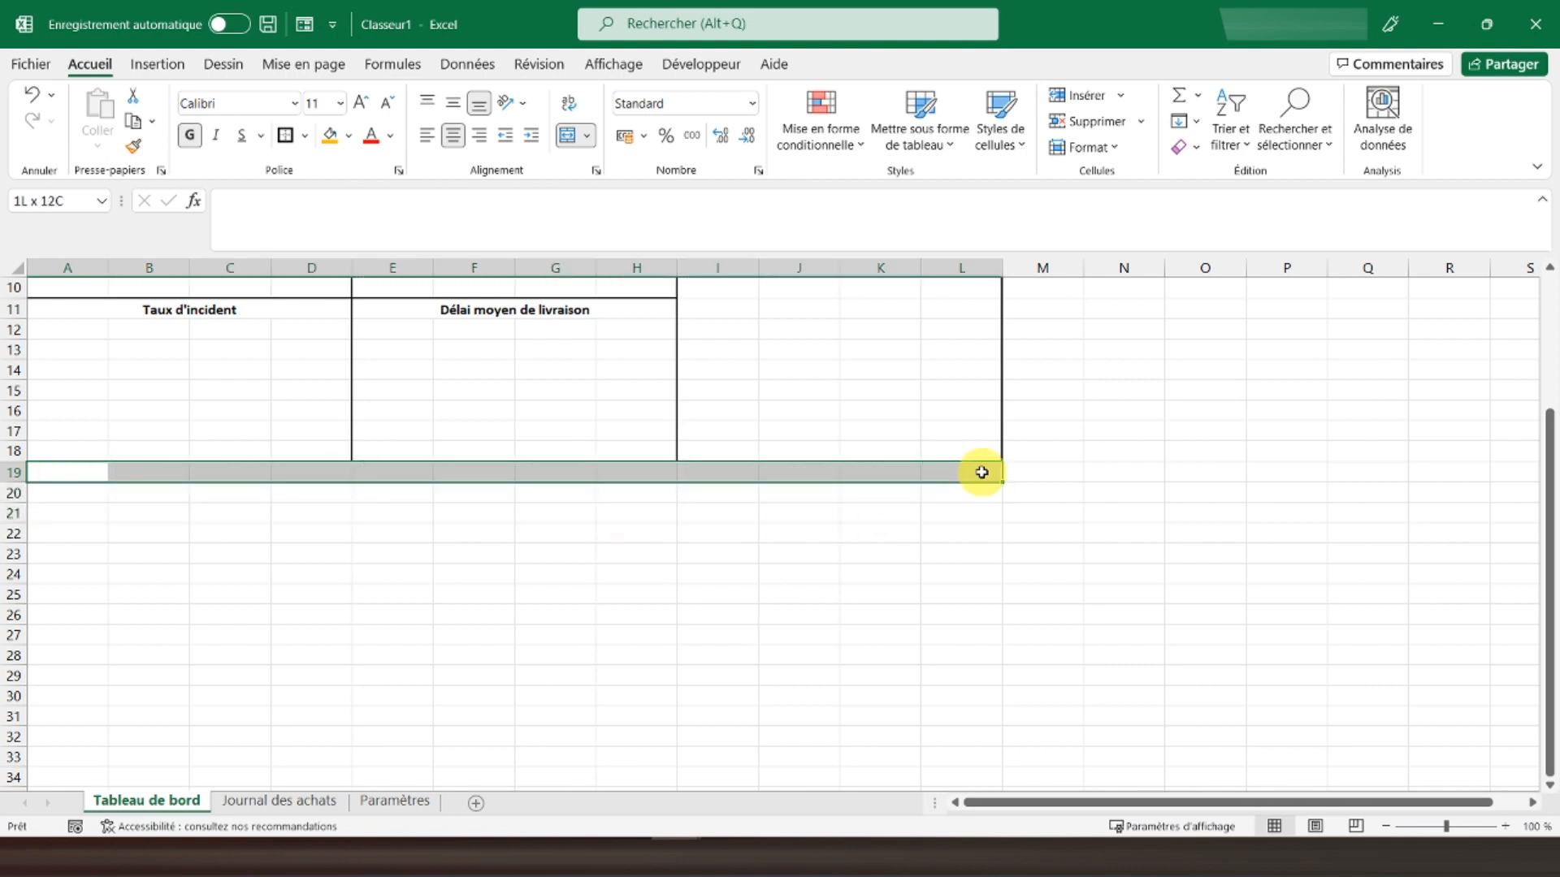
pyautogui.moveTo(981, 472); pyautogui.dragTo(992, 651)
pyautogui.click(285, 135)
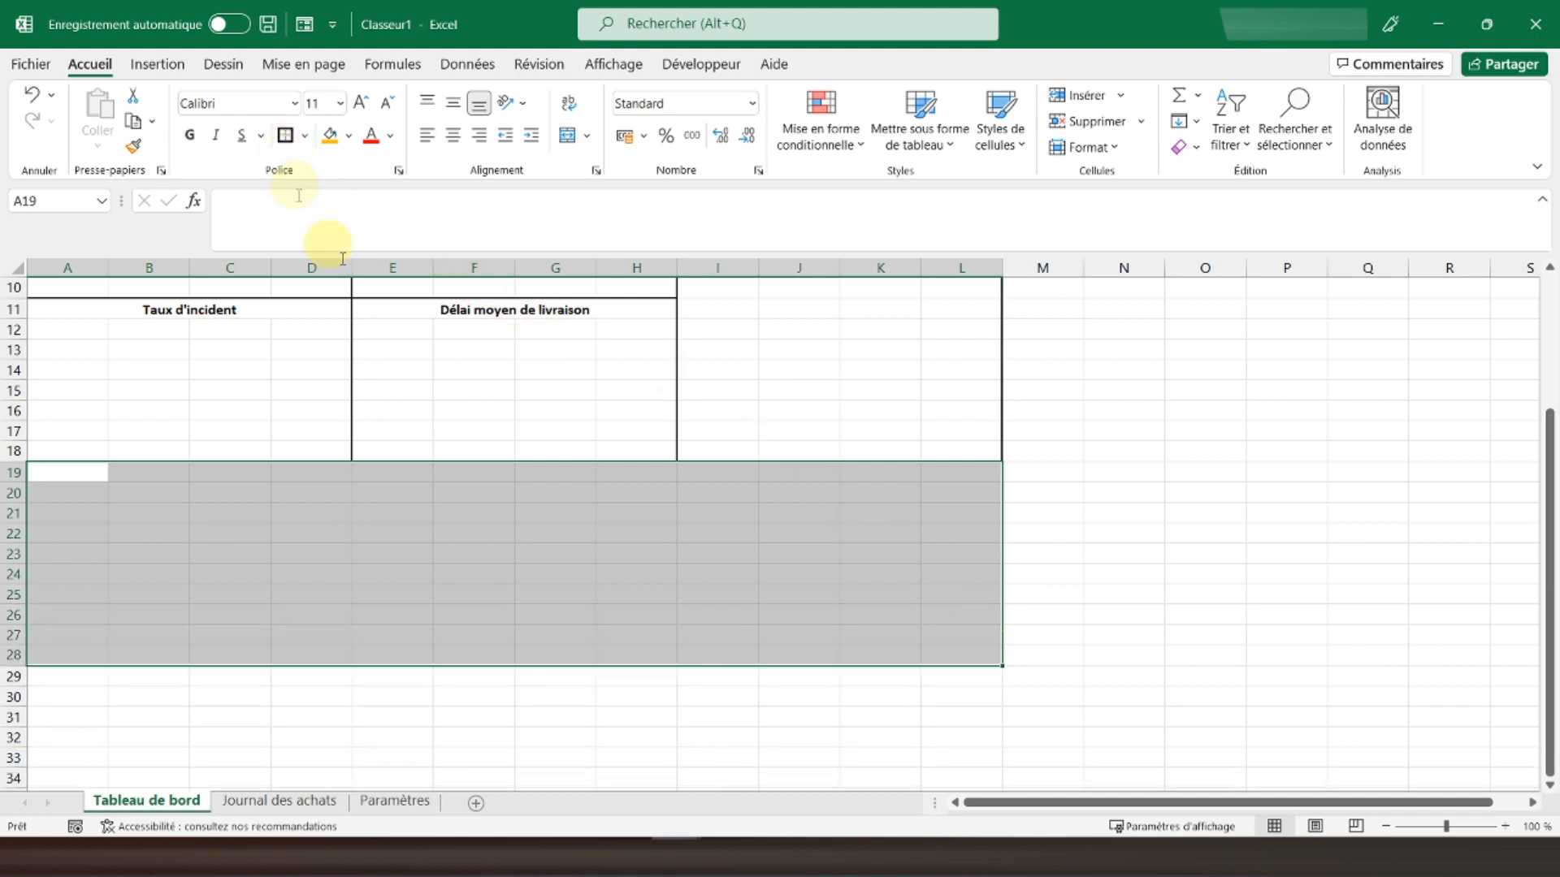
# Enter the heading "Montant des achats" in L19, merge it with K19, align it right, and make it bold
pyautogui.click(957, 472)
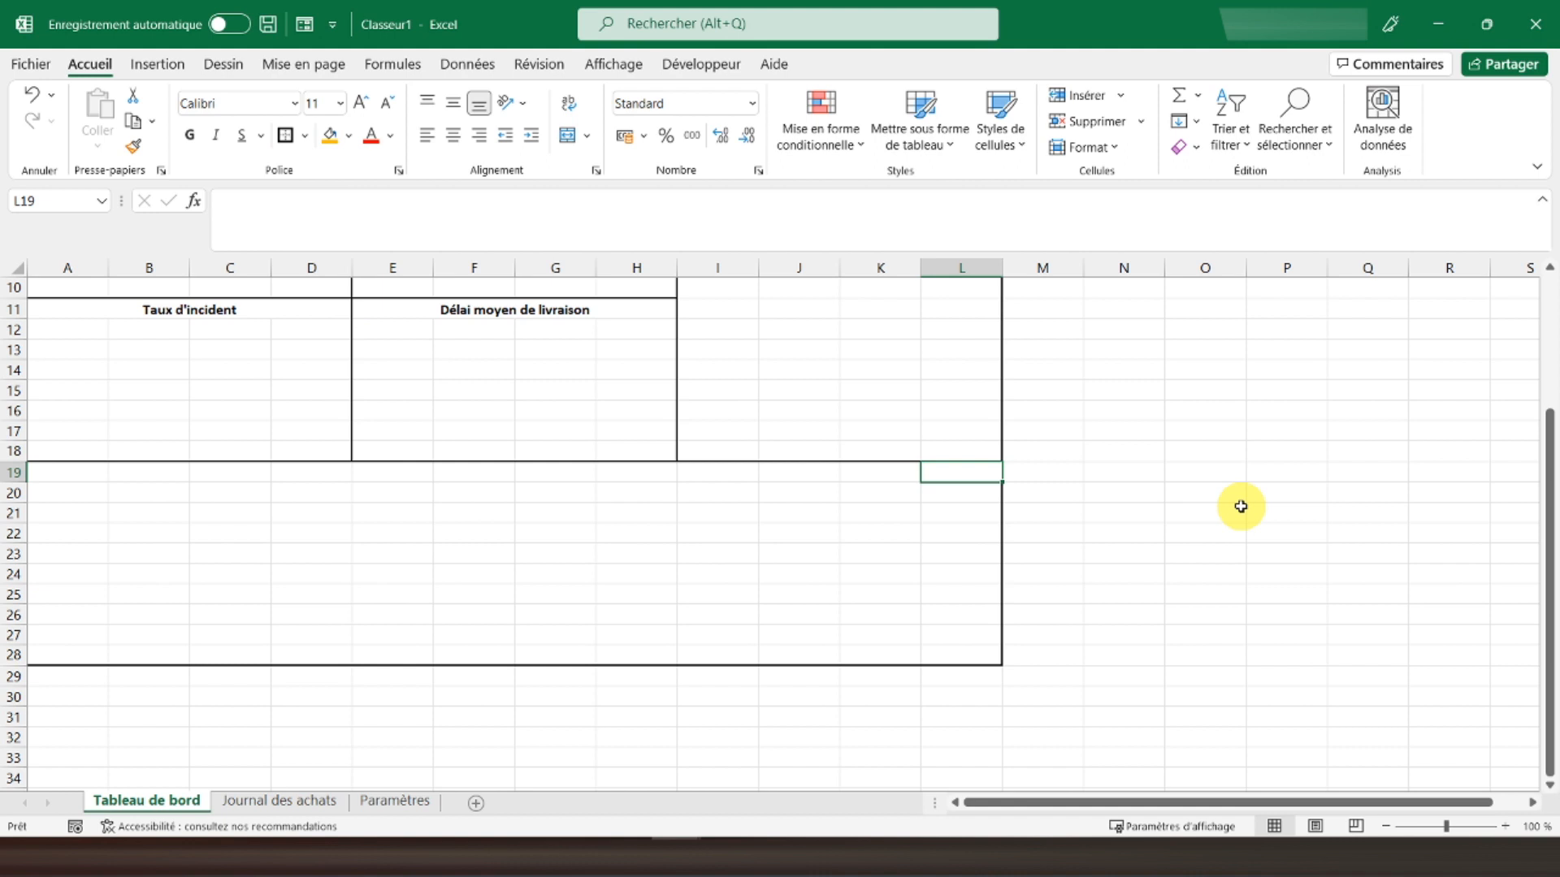
pyautogui.write('Montant des achats')
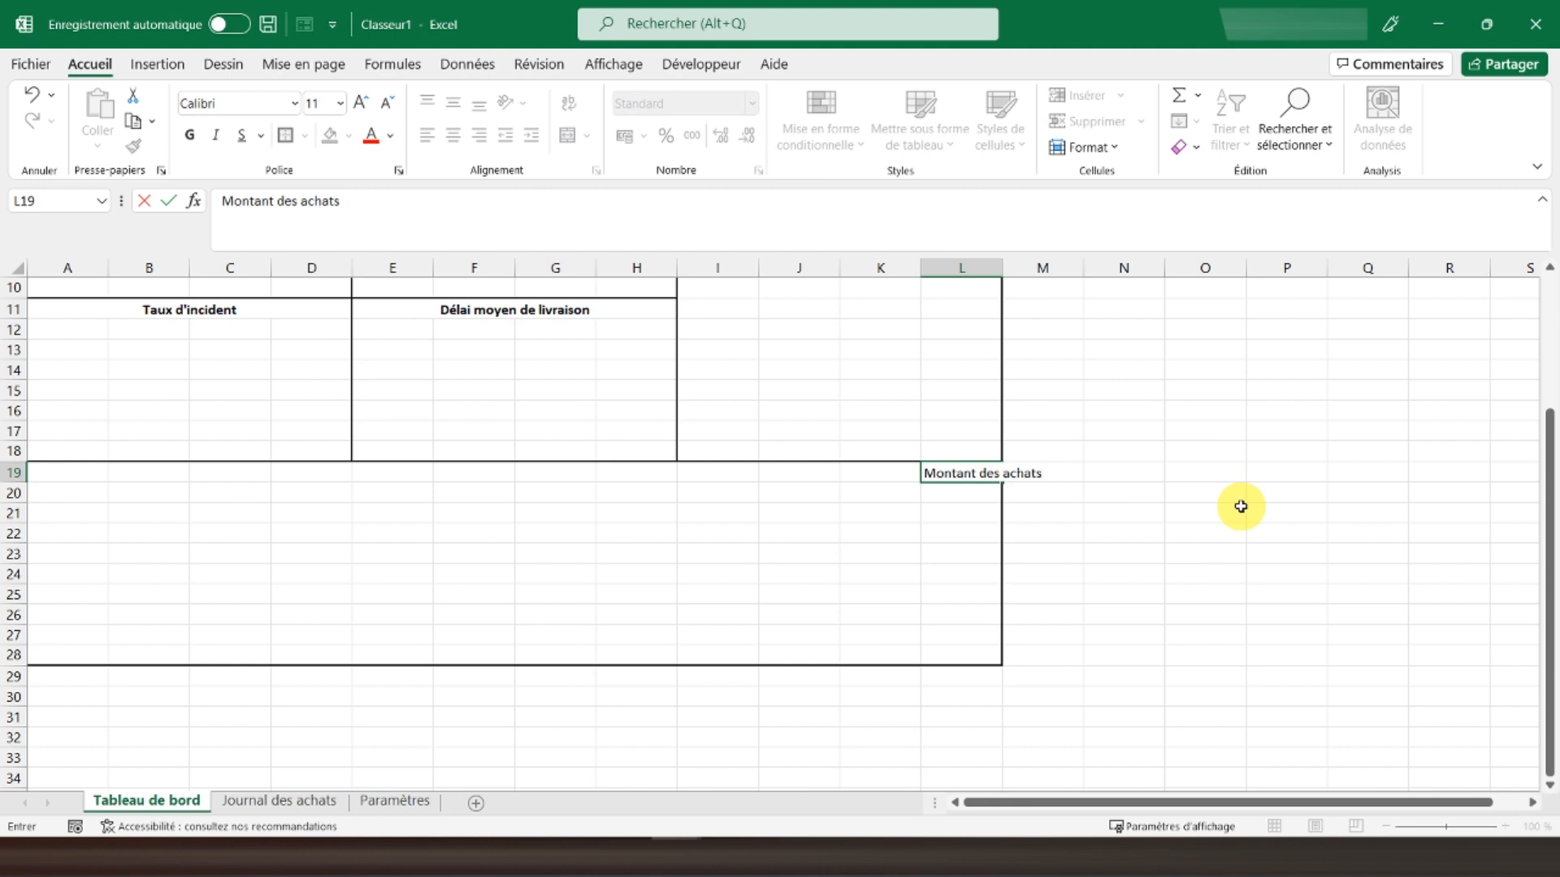
pyautogui.press('Return')
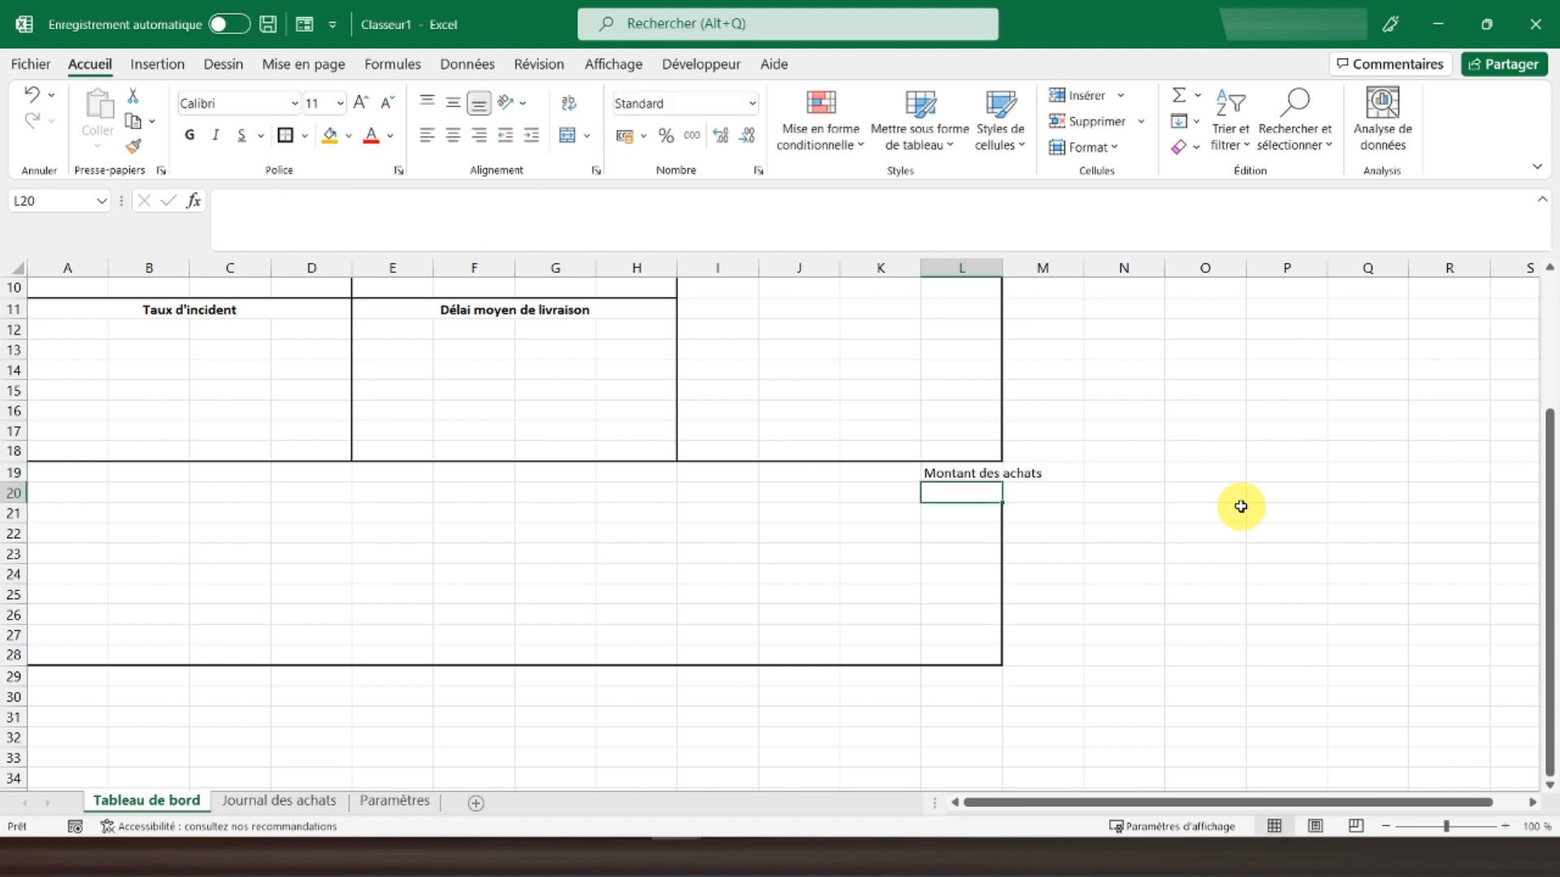
pyautogui.click(972, 473)
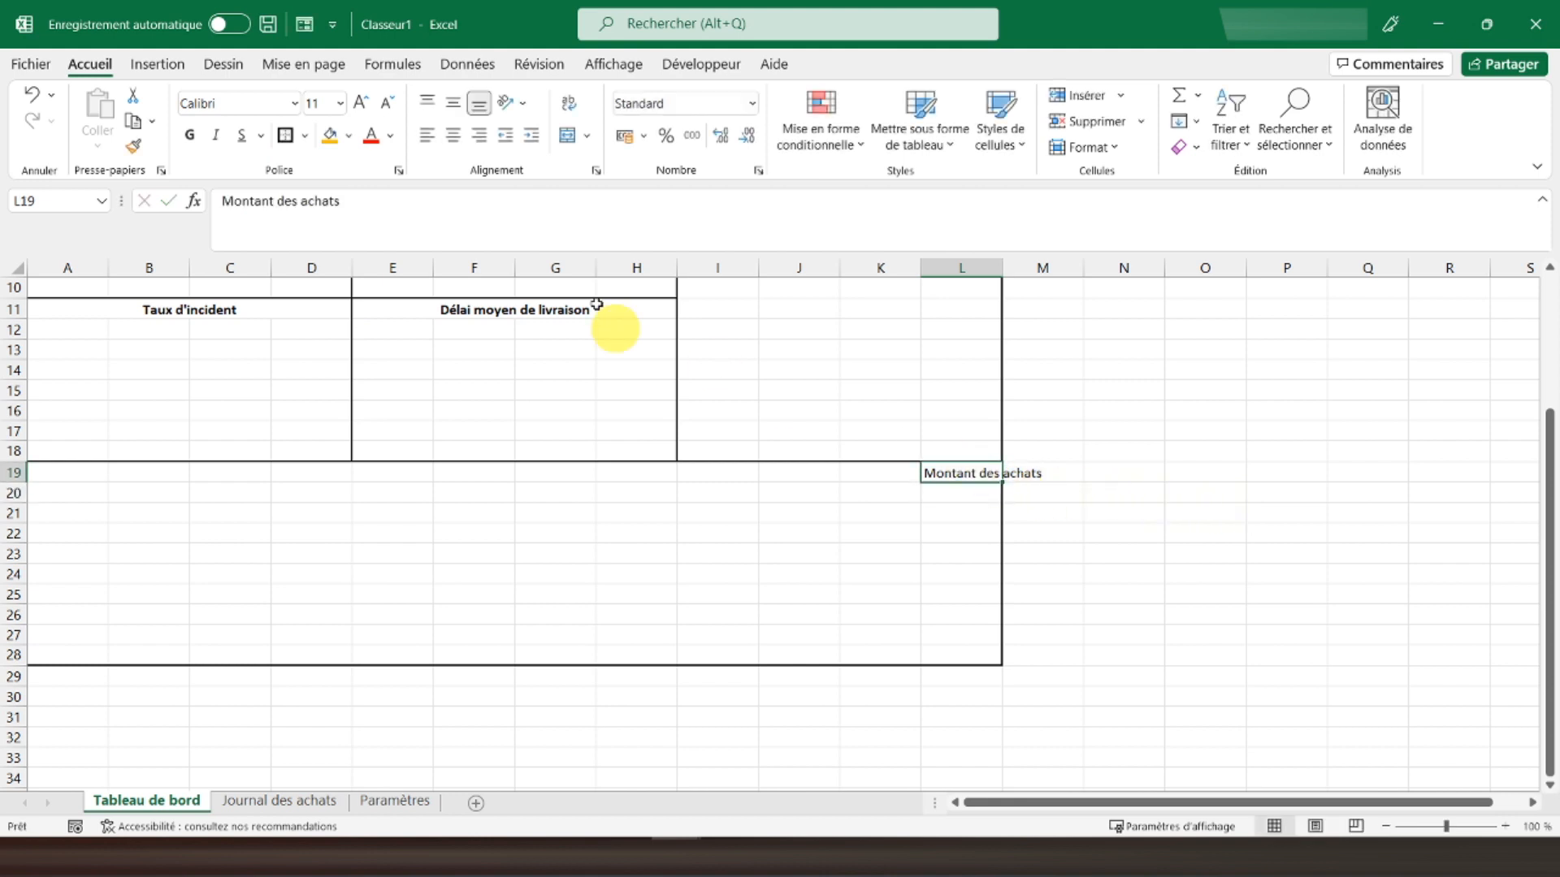
pyautogui.moveTo(931, 471); pyautogui.dragTo(850, 477)
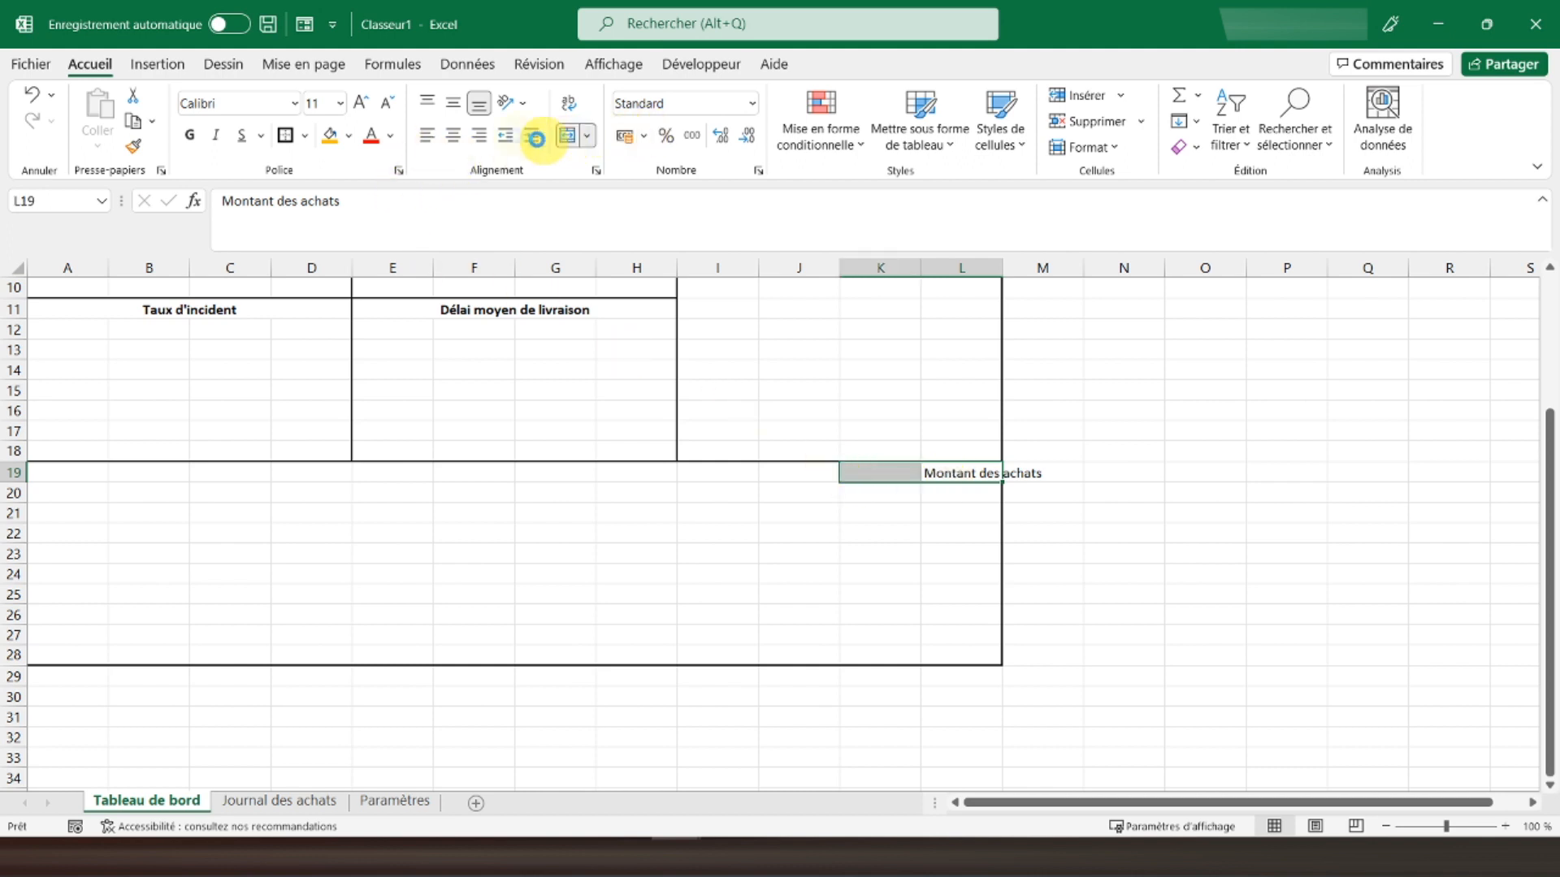
pyautogui.click(480, 136)
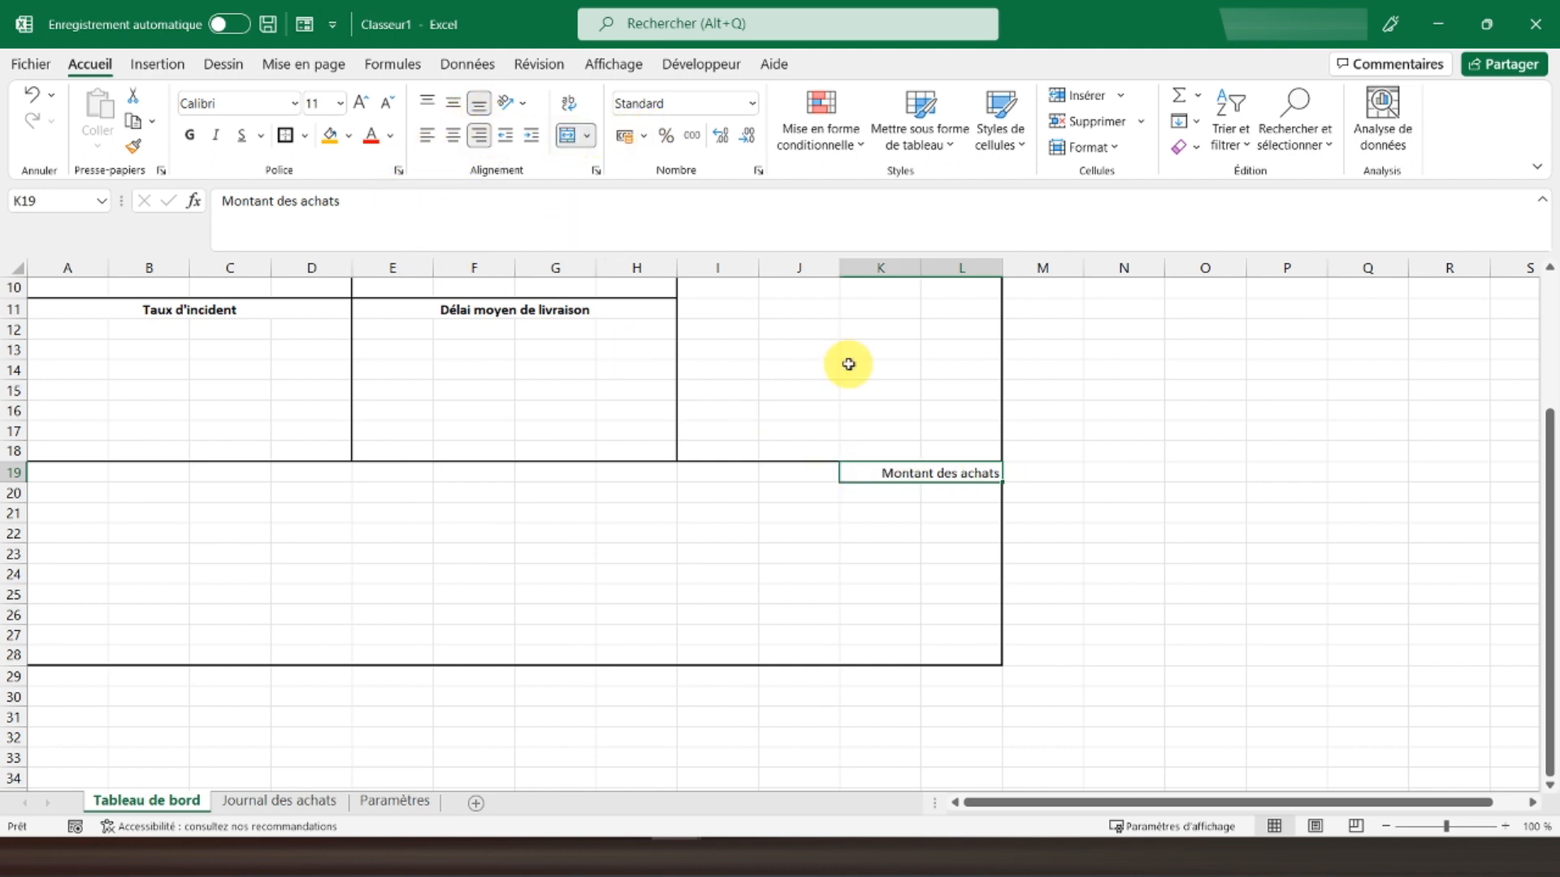
pyautogui.click(190, 136)
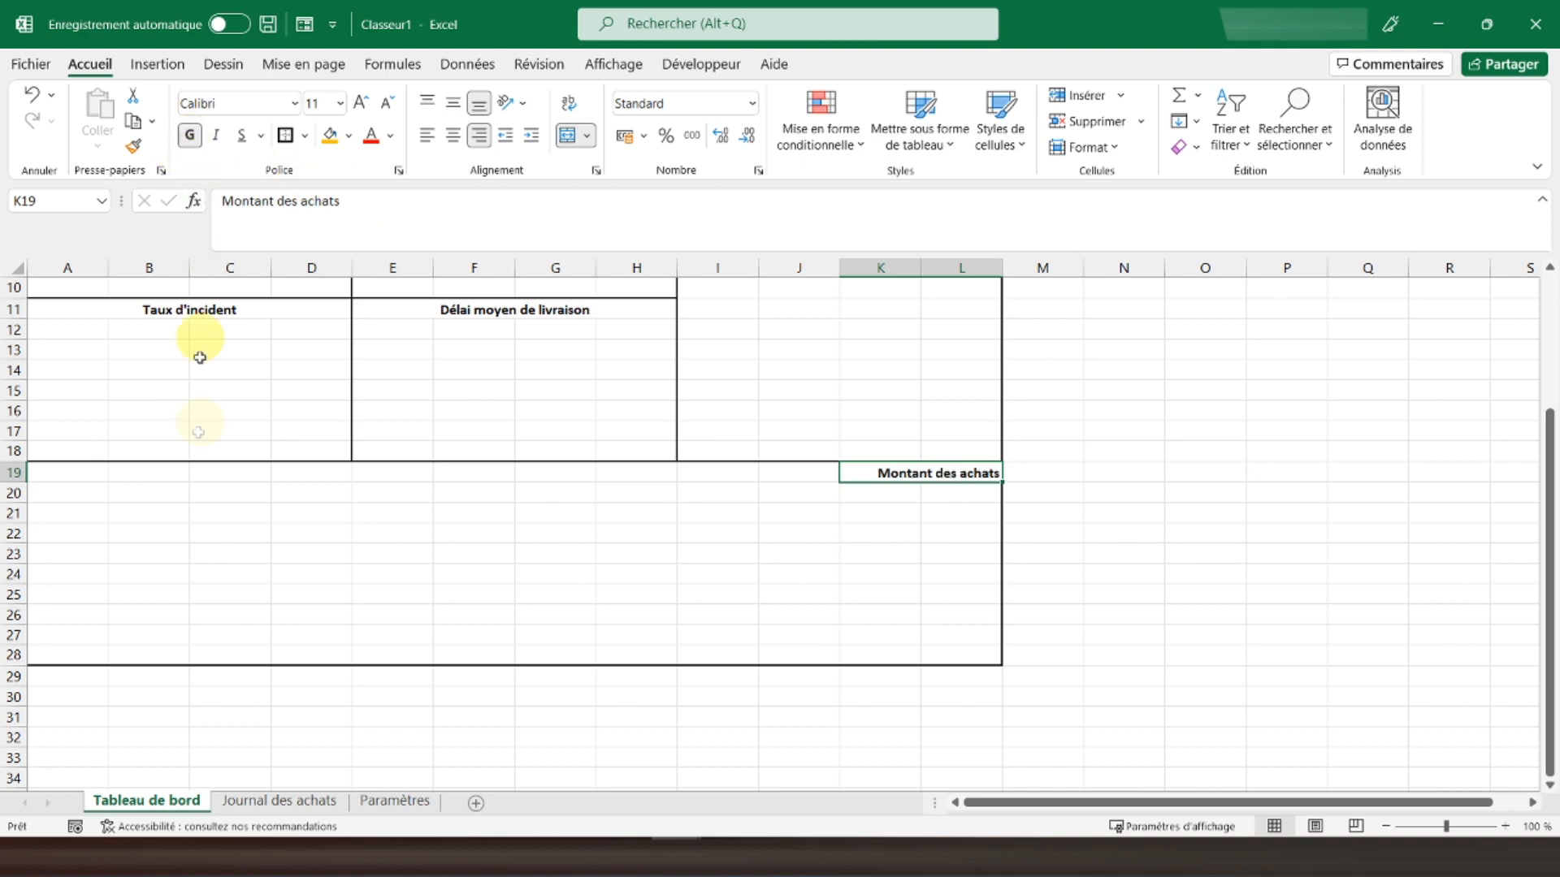
# Enter "Janvier" in A28 and fill the month series across to "Décembre" in L28
pyautogui.click(56, 652)
pyautogui.write('J')
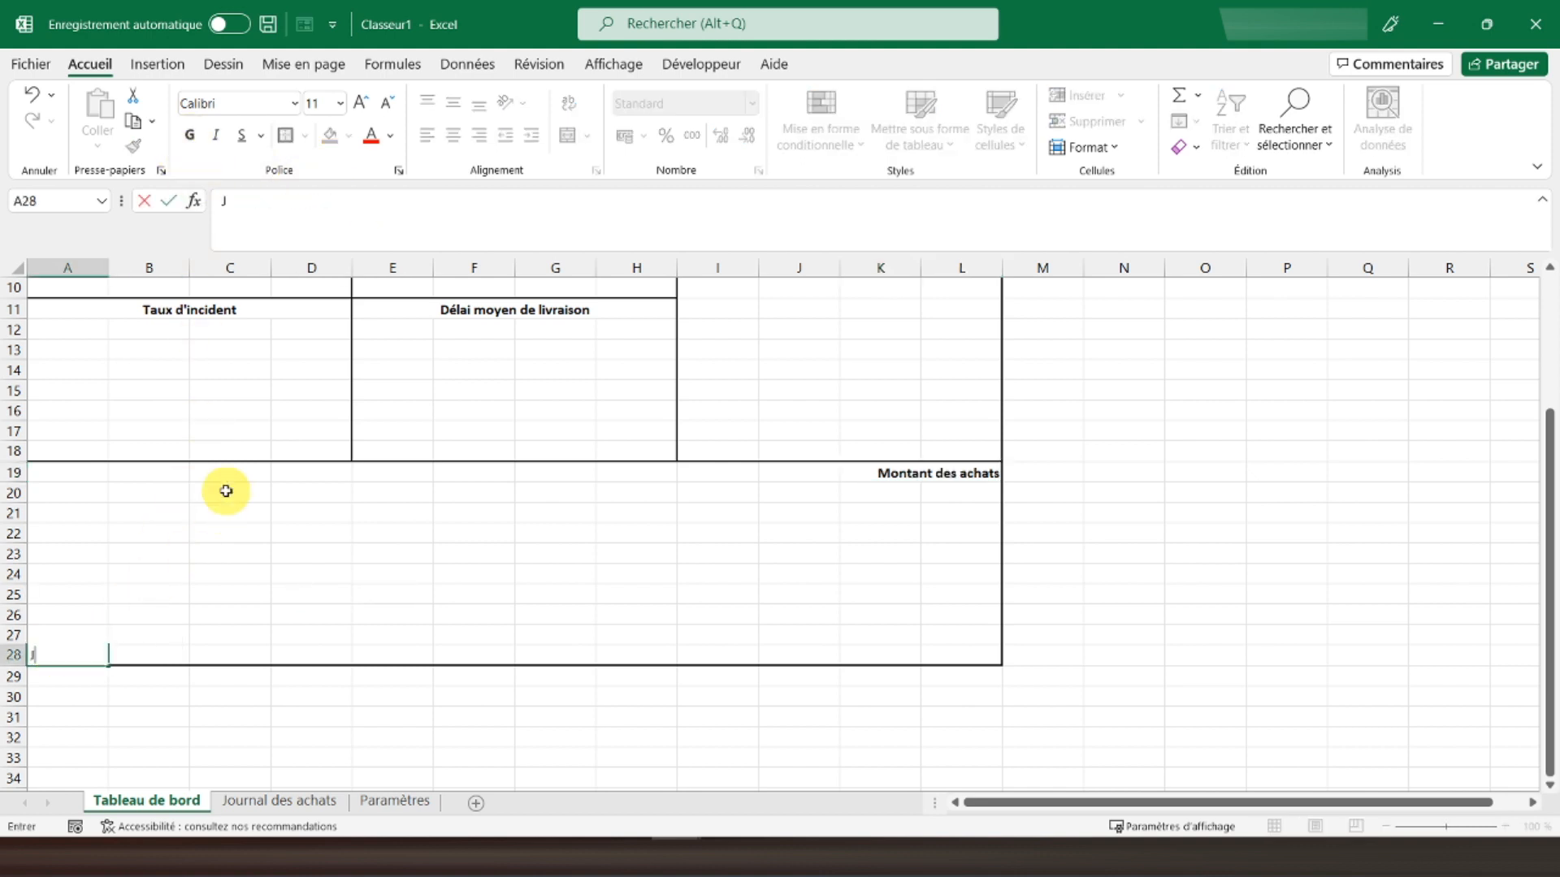
pyautogui.write('anvier')
pyautogui.press('Return')
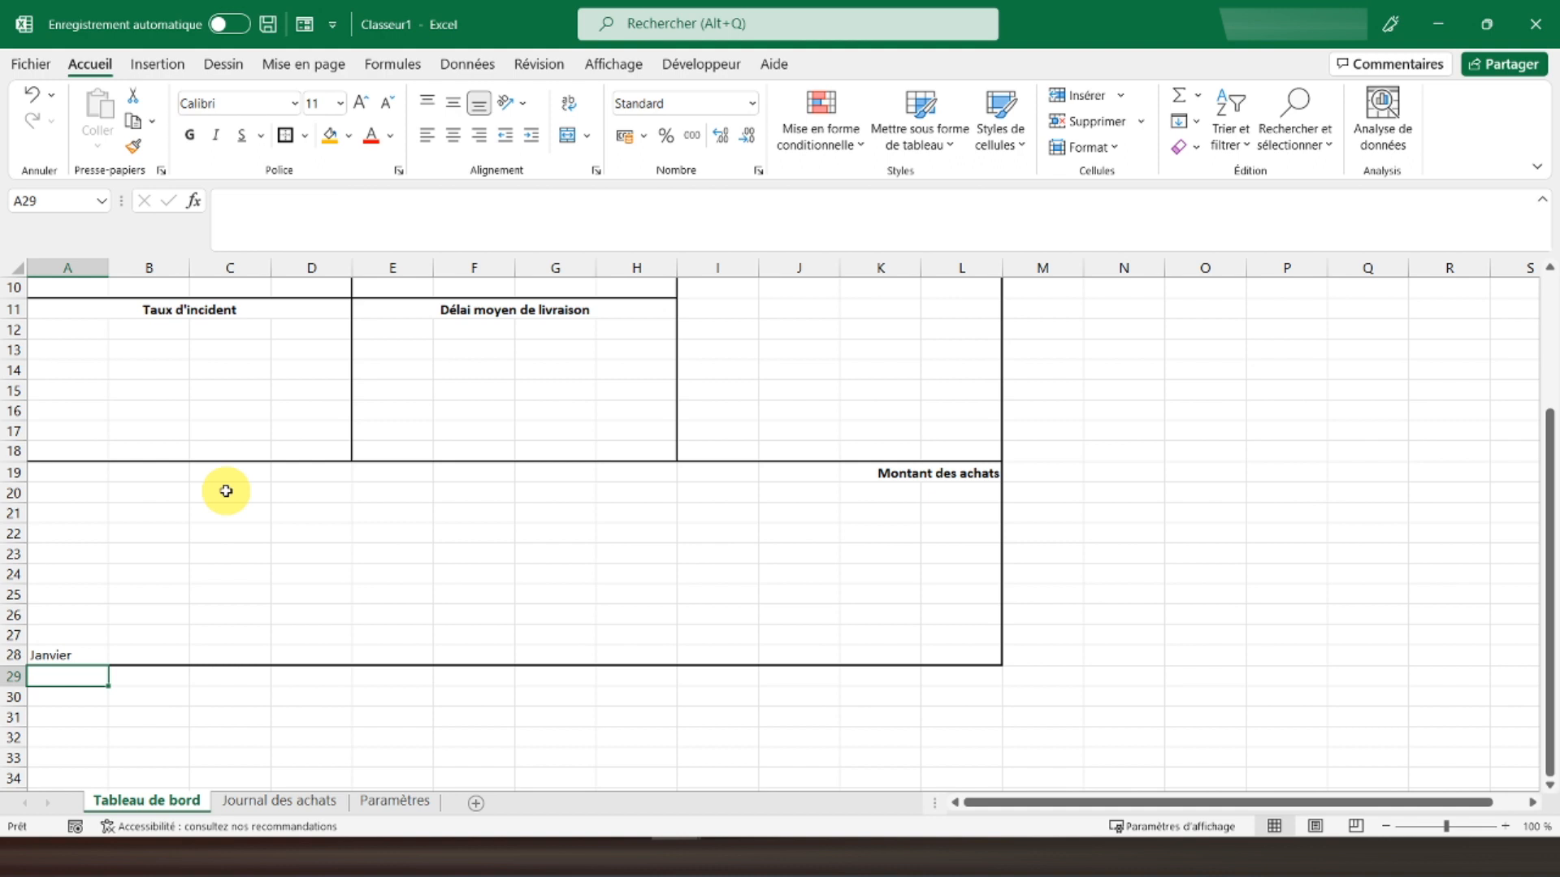
pyautogui.click(66, 656)
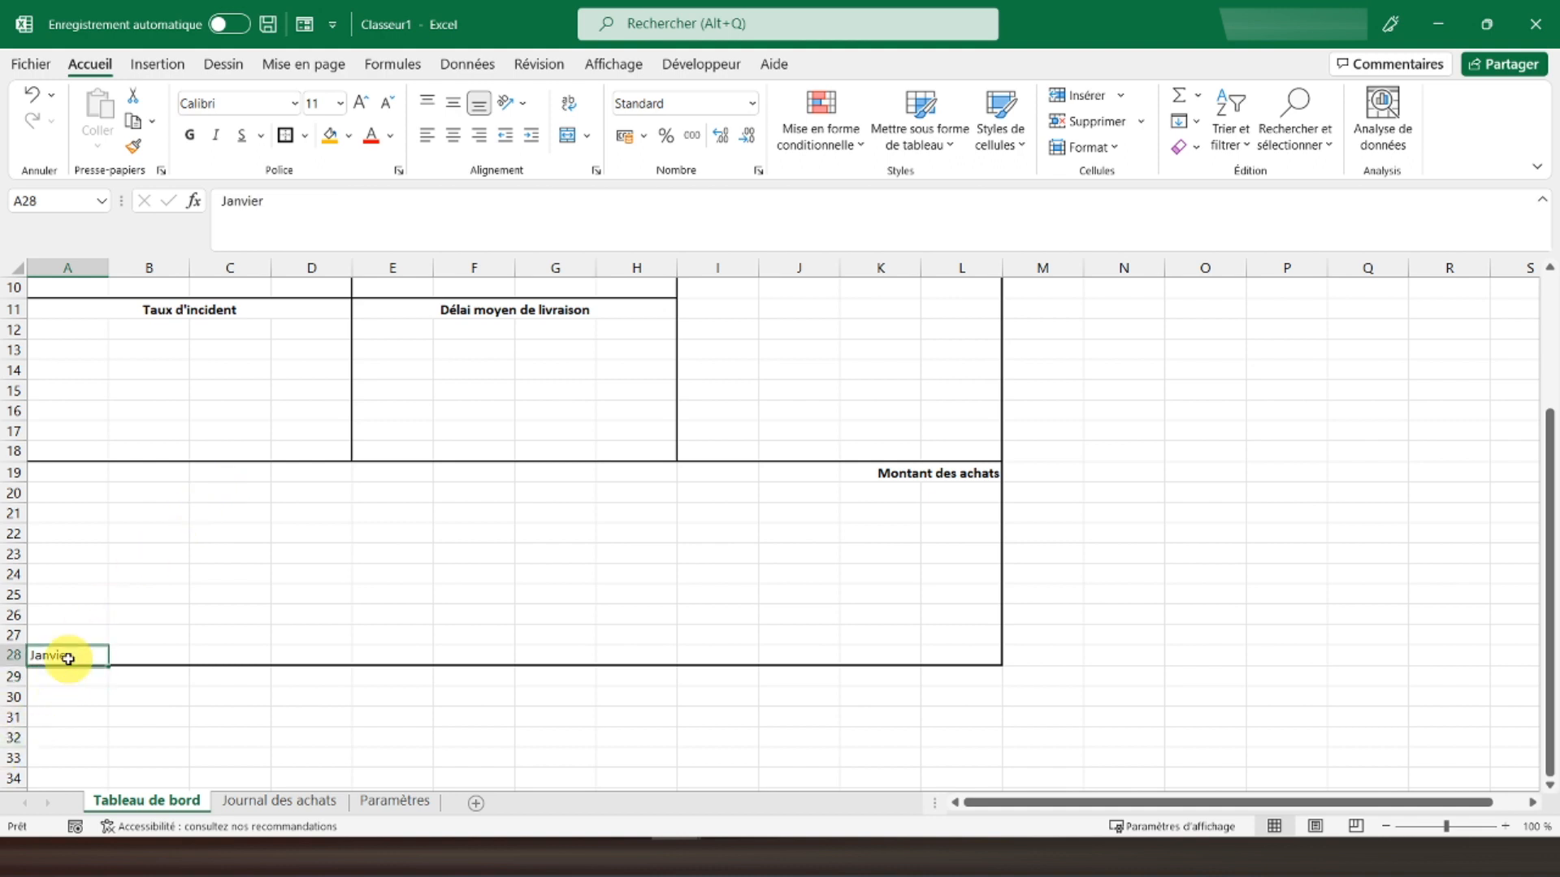
pyautogui.moveTo(104, 665); pyautogui.dragTo(969, 656)
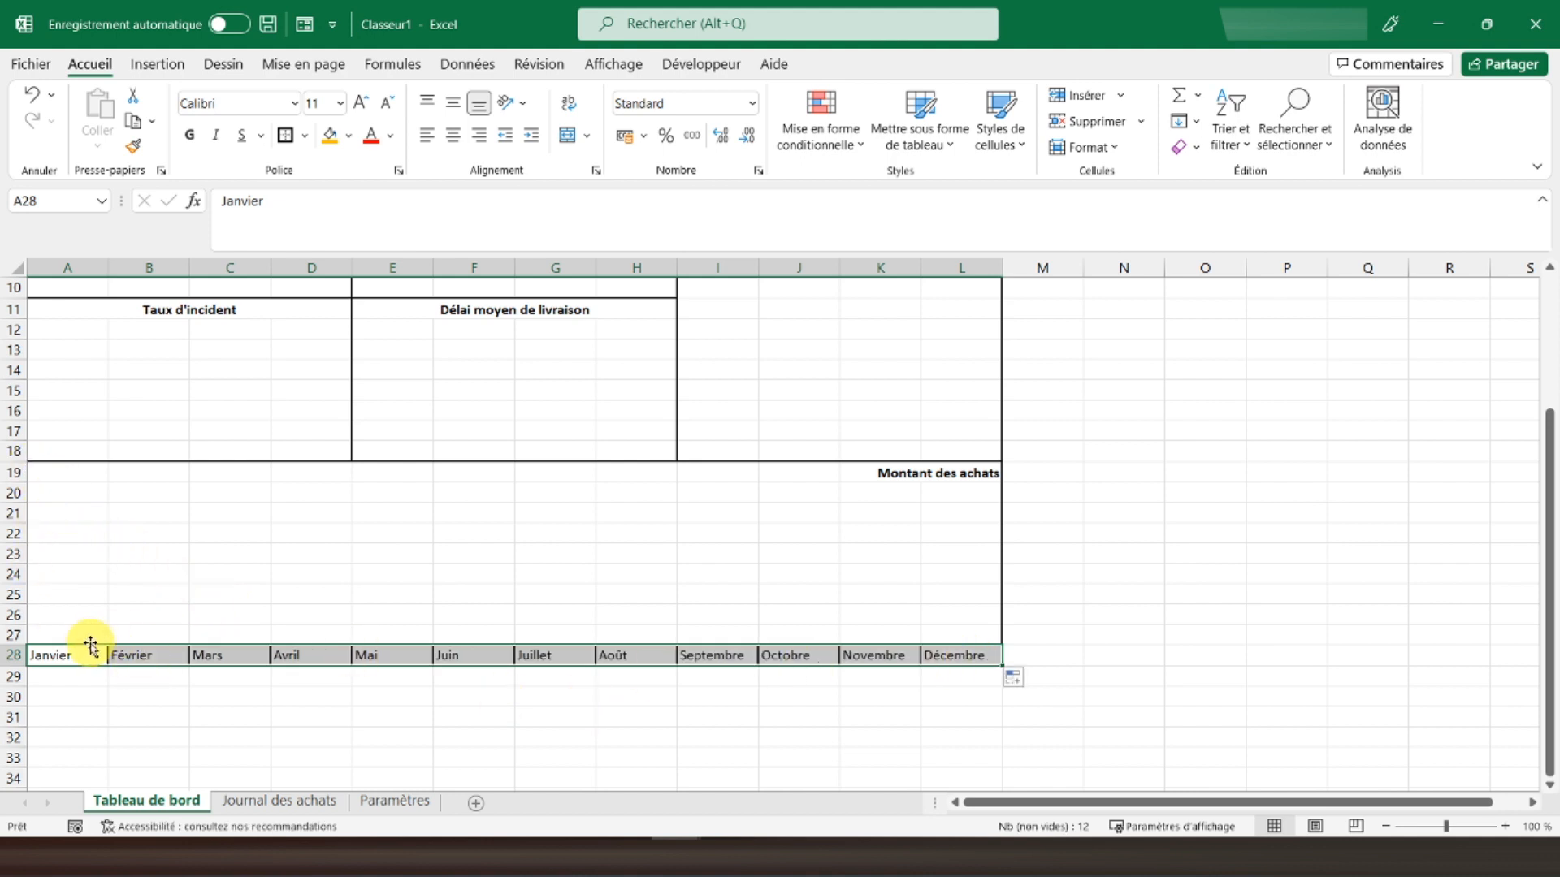
# Remove all borders from the month row A28:L28 and reapply a thick outside border around A19:L28
pyautogui.click(305, 138)
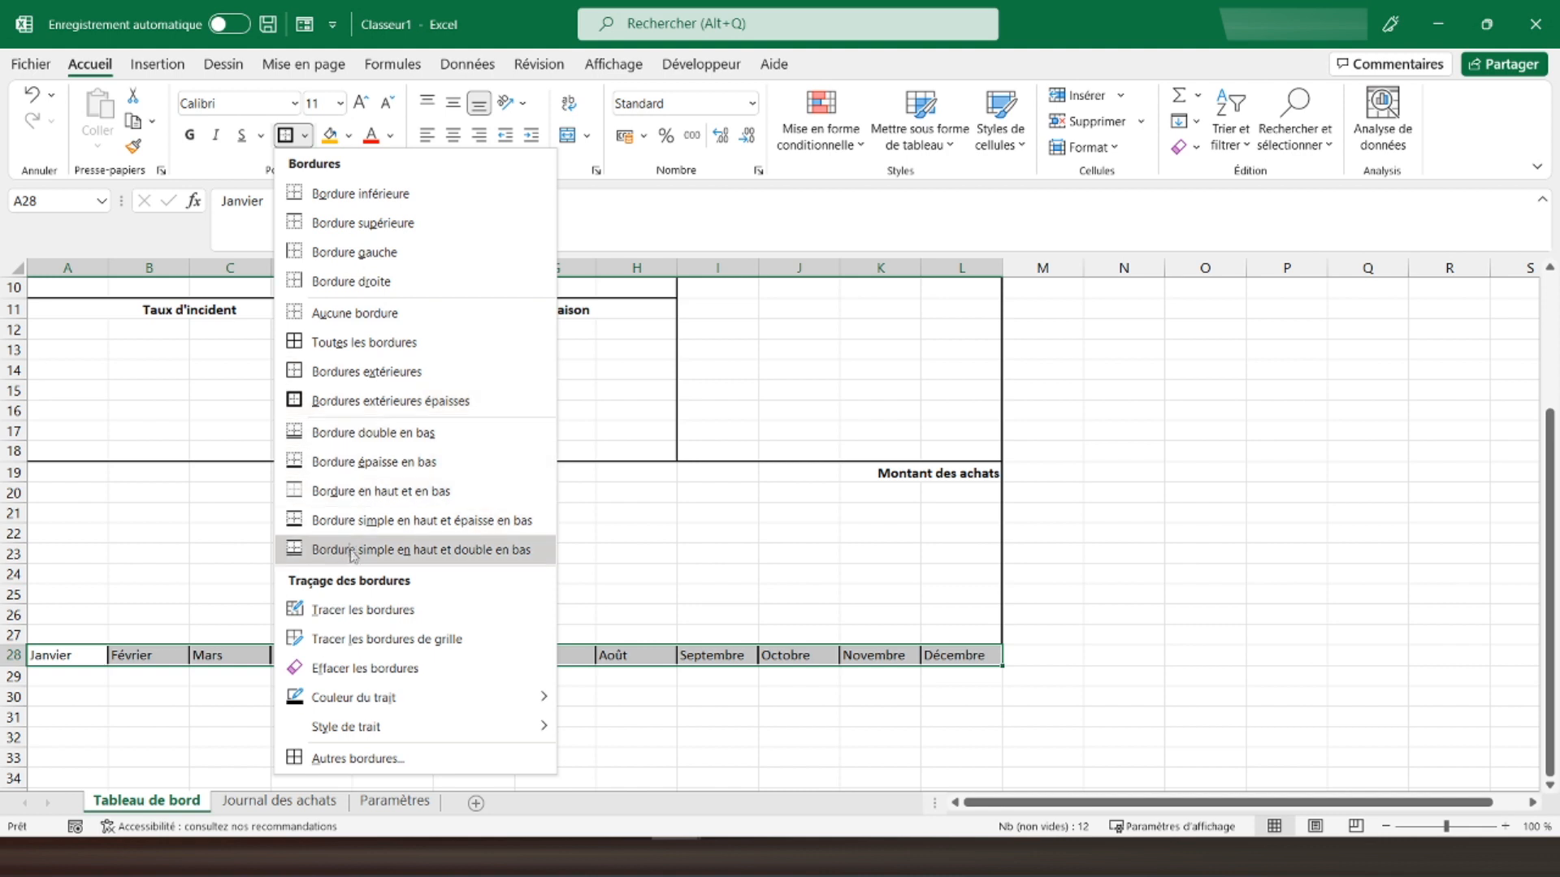
pyautogui.click(339, 315)
pyautogui.moveTo(37, 470); pyautogui.dragTo(942, 657)
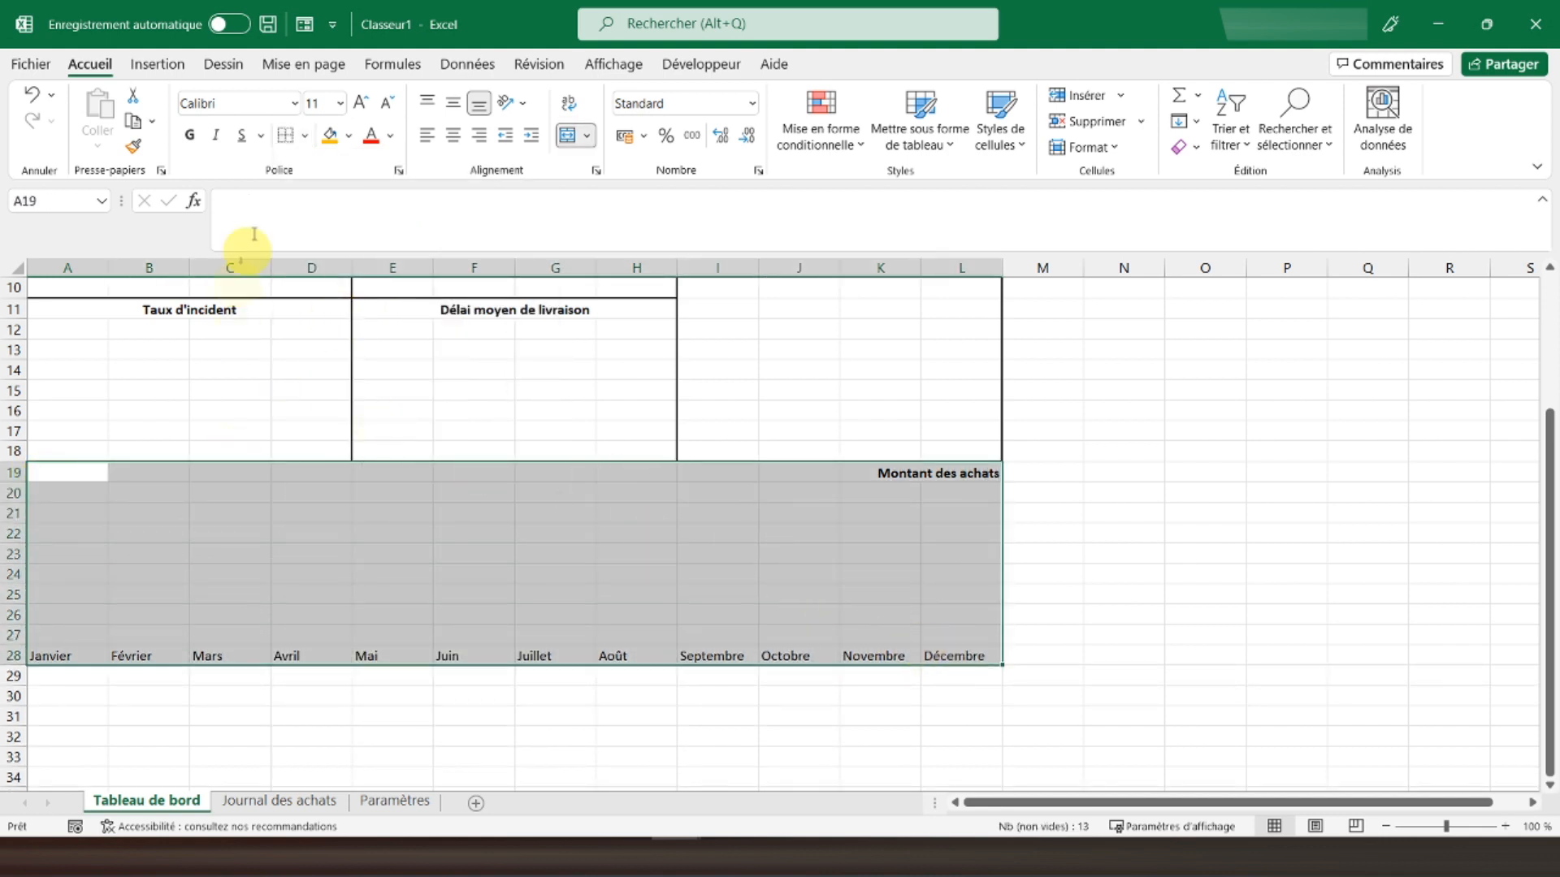
pyautogui.click(305, 141)
pyautogui.click(367, 400)
# Centre the month names in A28:L28 and make them bold
pyautogui.moveTo(51, 658); pyautogui.dragTo(951, 654)
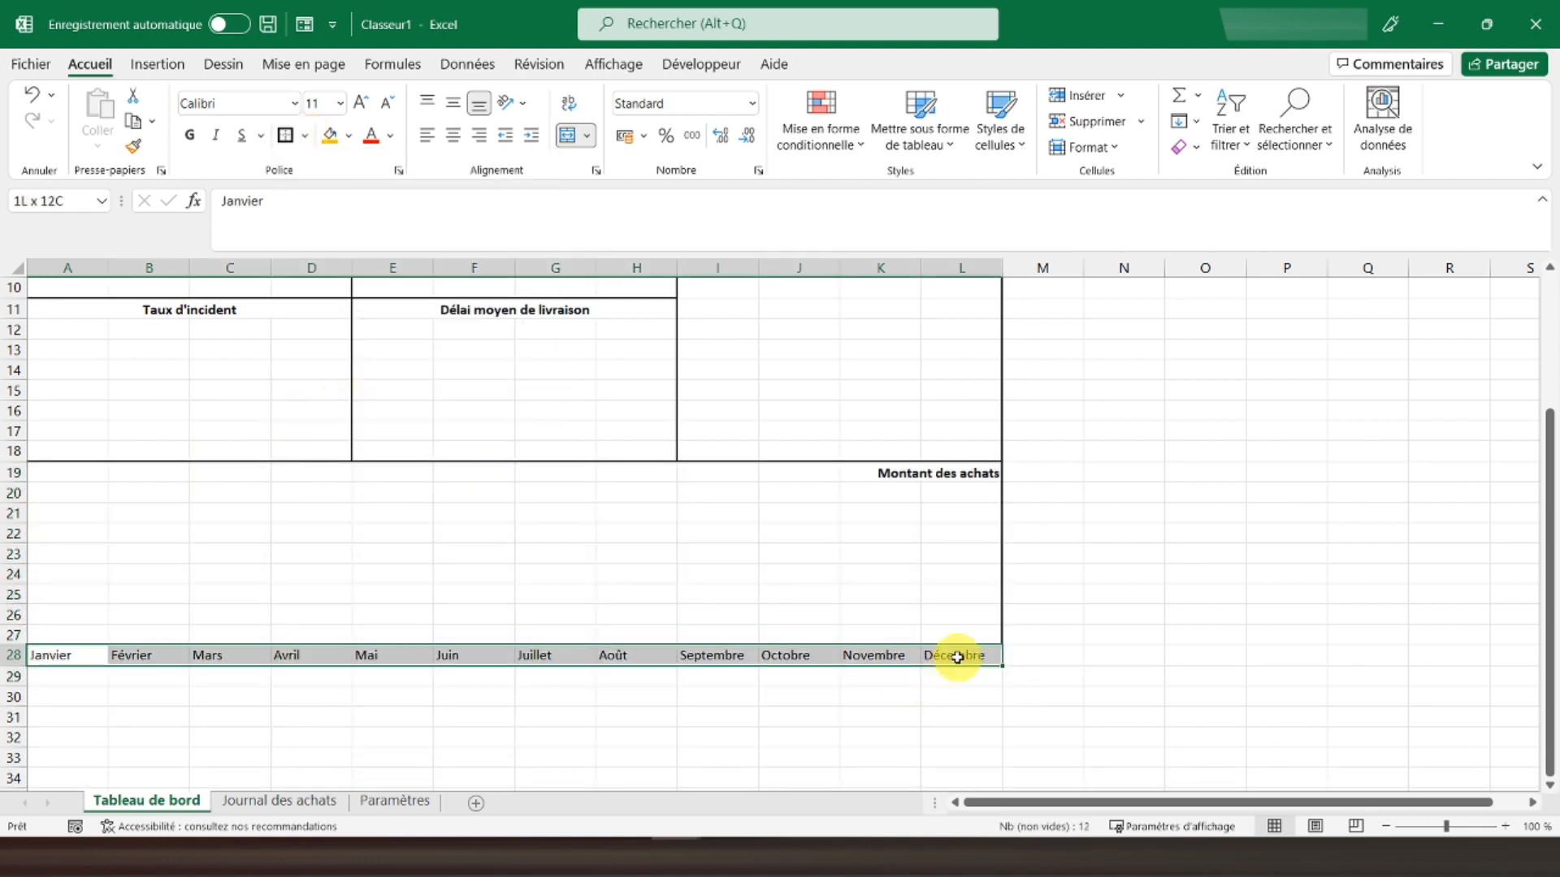
pyautogui.click(453, 136)
pyautogui.click(190, 135)
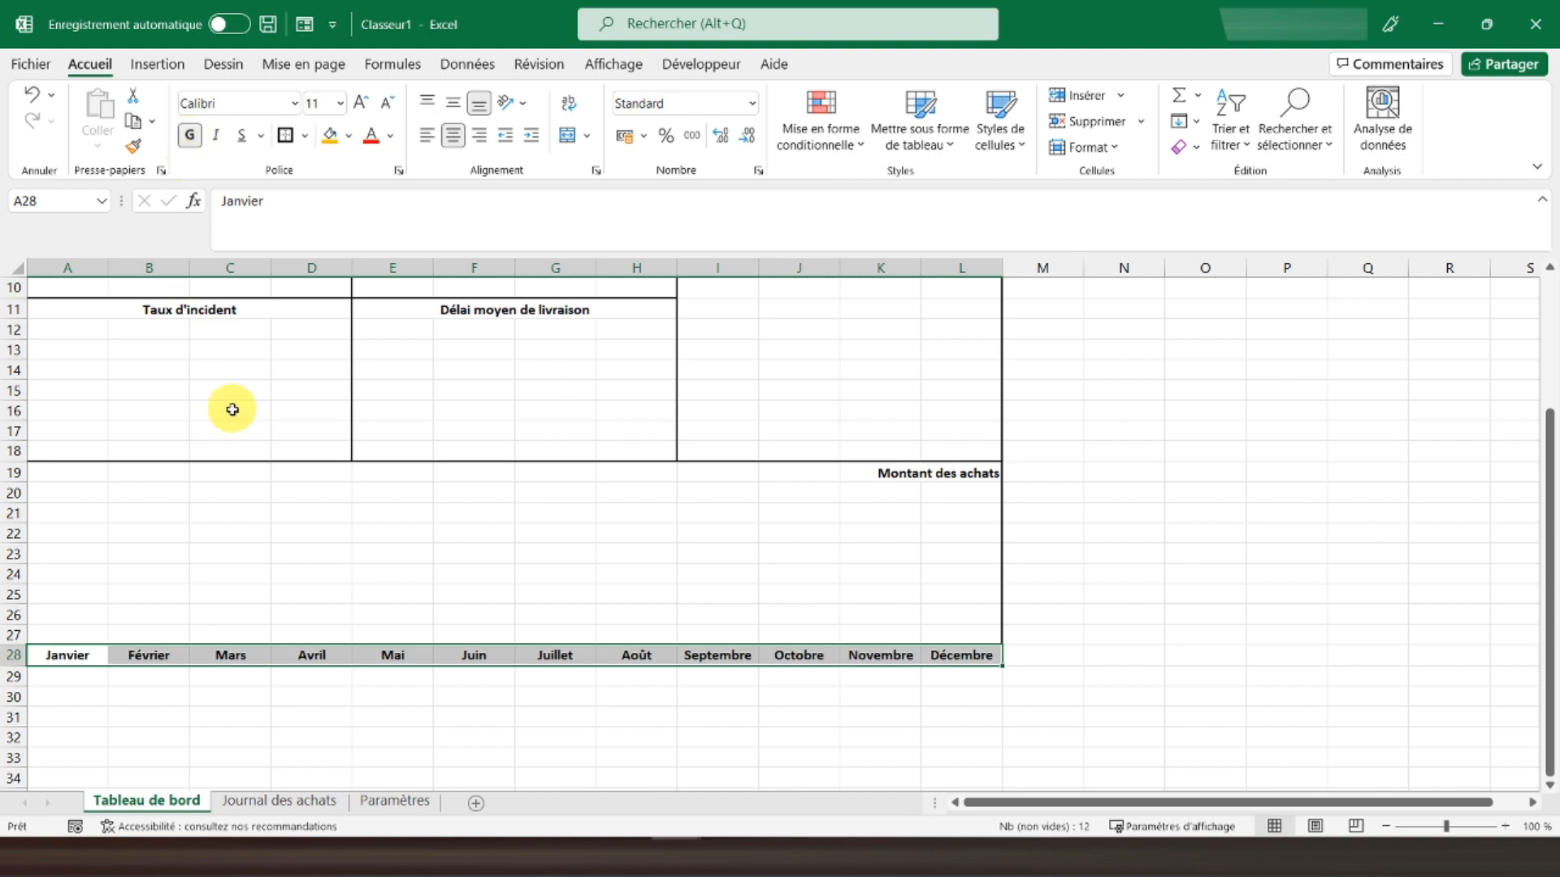
pyautogui.click(316, 473)
# Insert a new column before column A and fill it with black
pyautogui.scroll(3, 317, 497)
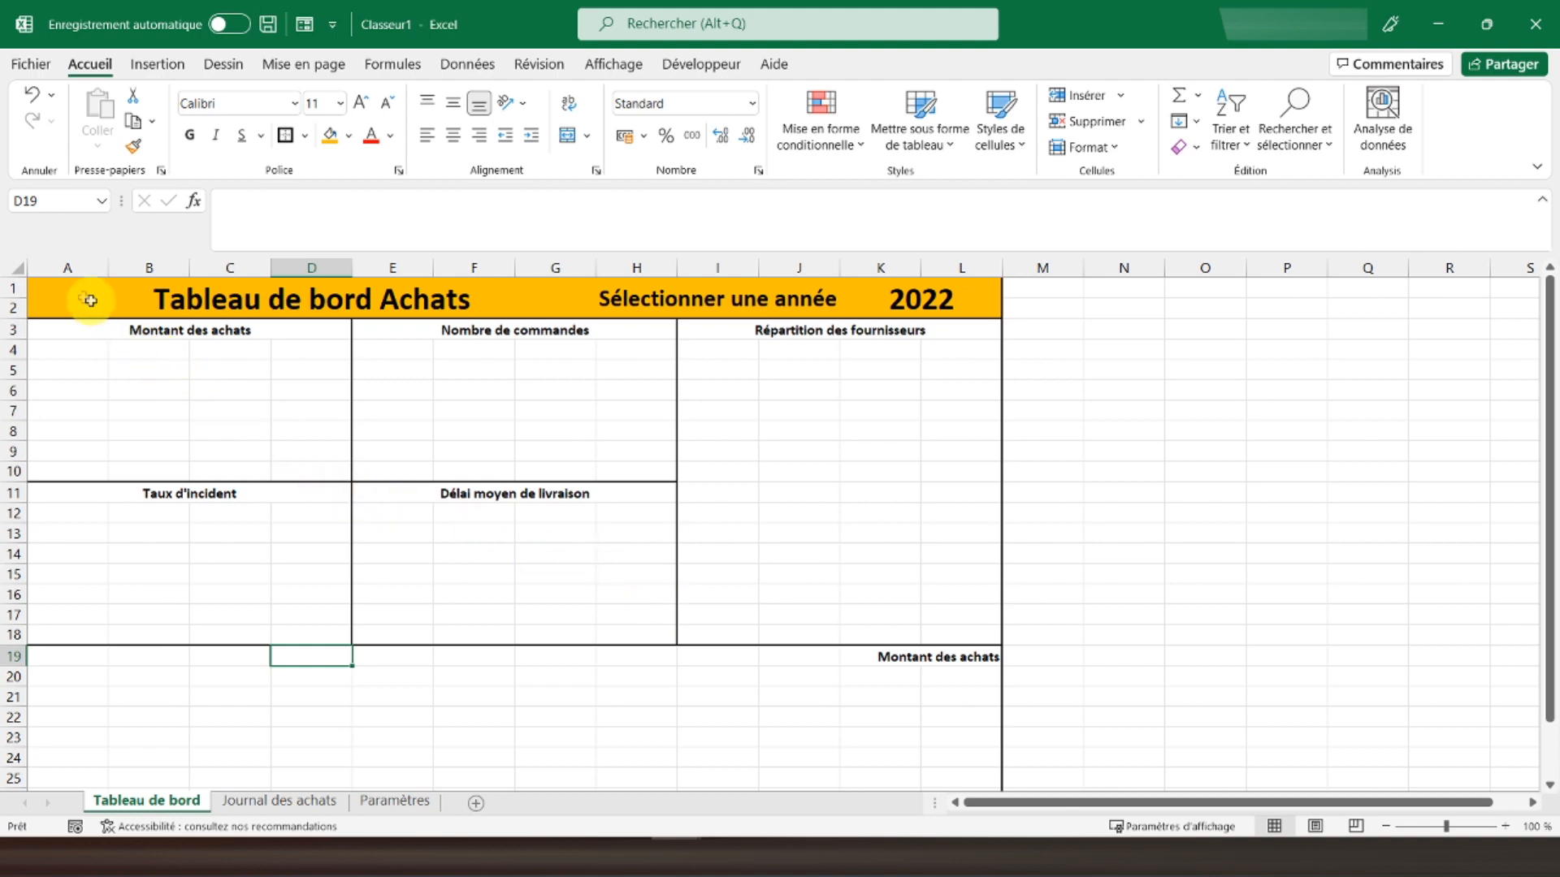
pyautogui.click(67, 268)
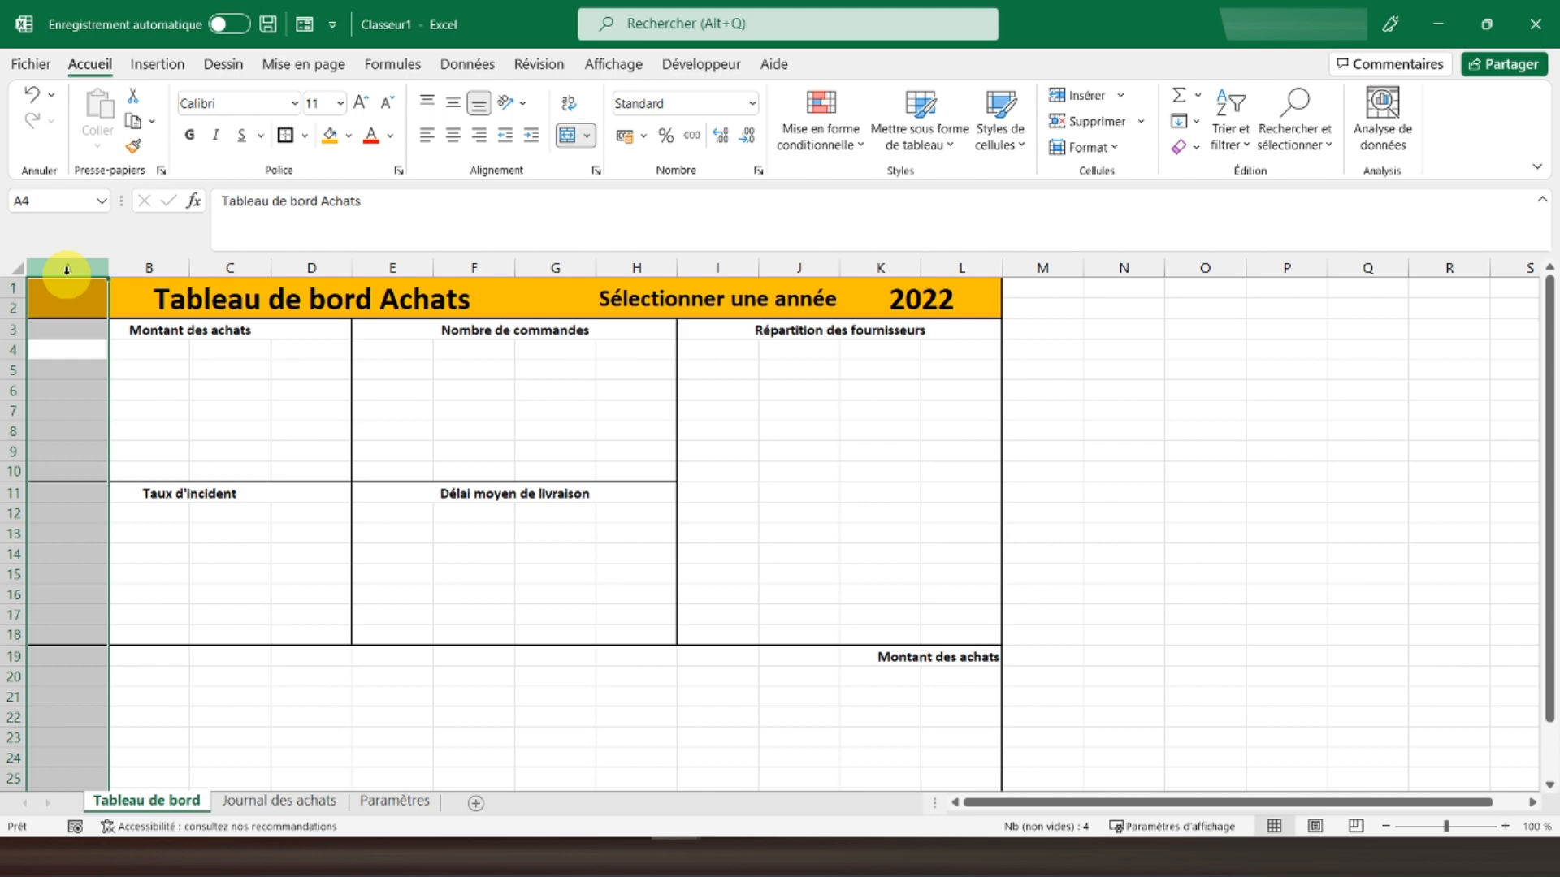
pyautogui.rightClick(66, 268)
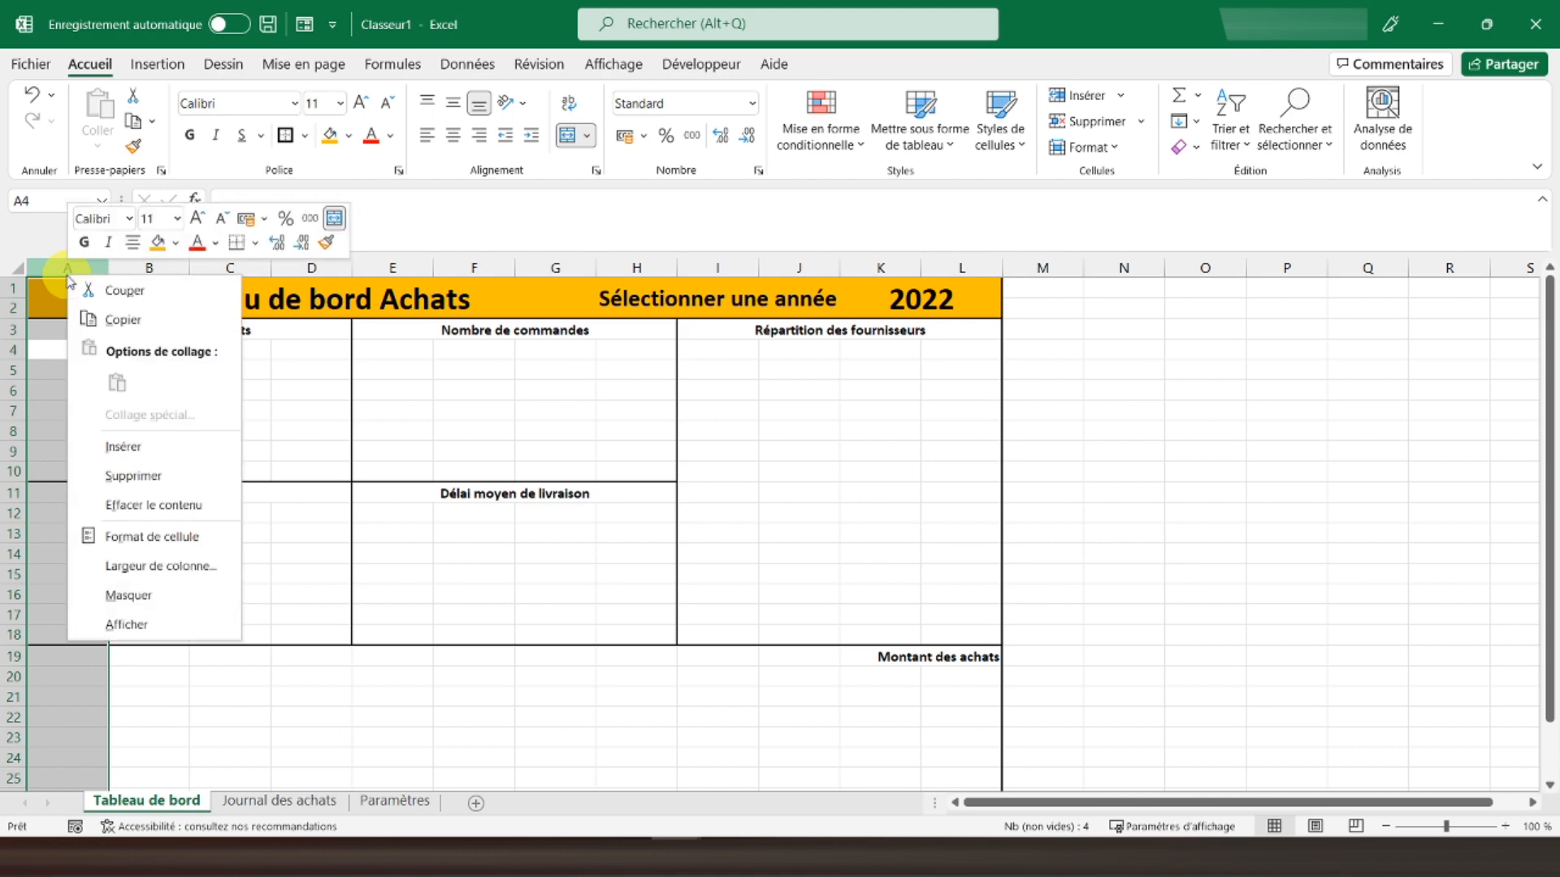
pyautogui.click(125, 452)
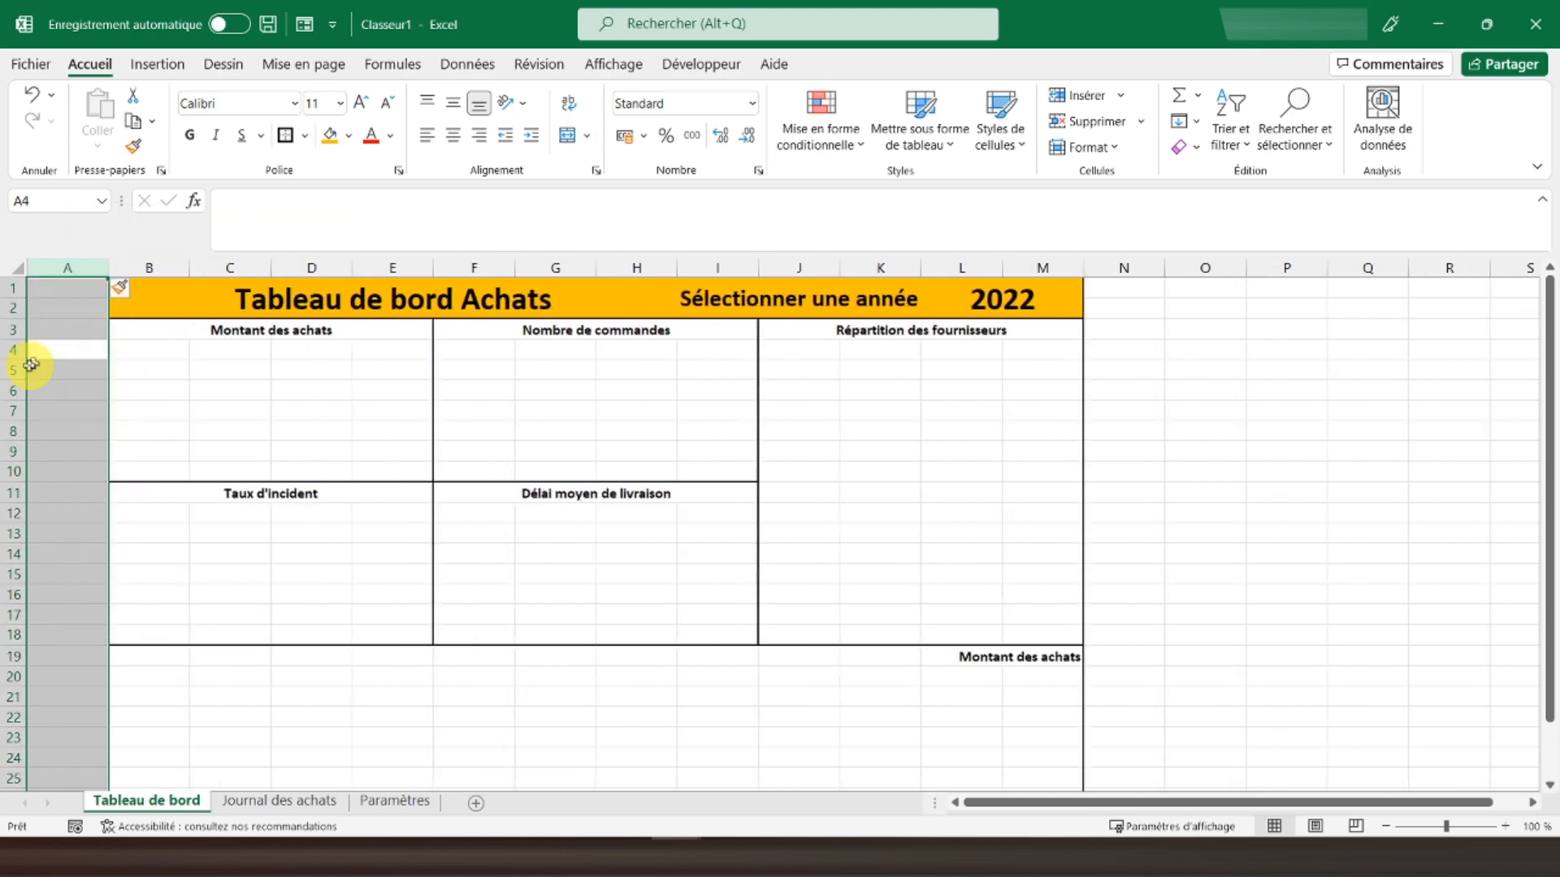
pyautogui.click(354, 144)
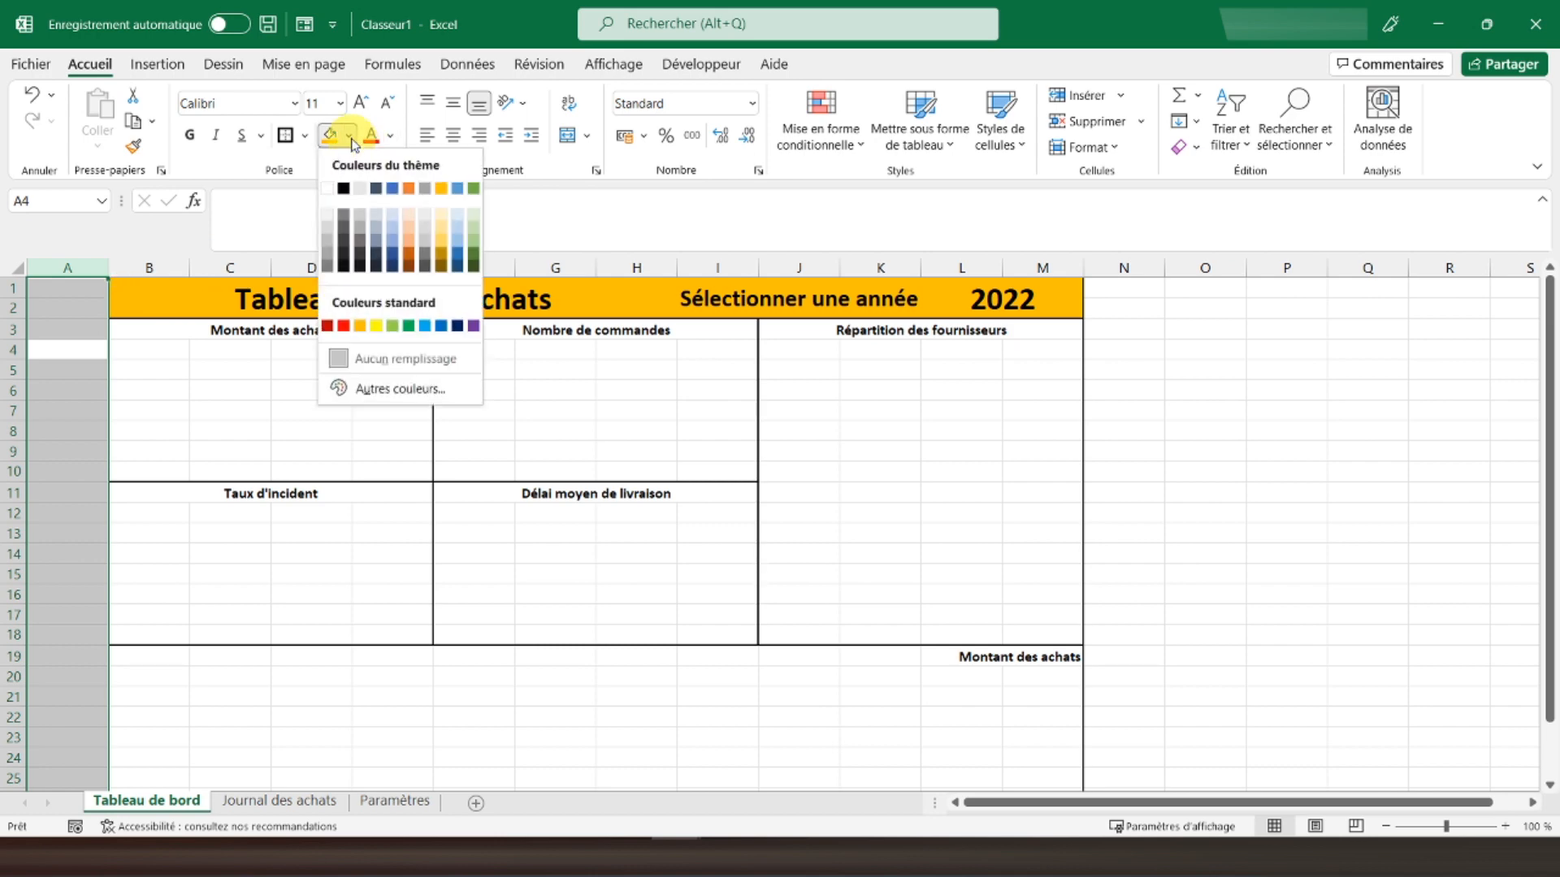
pyautogui.click(341, 192)
pyautogui.click(63, 292)
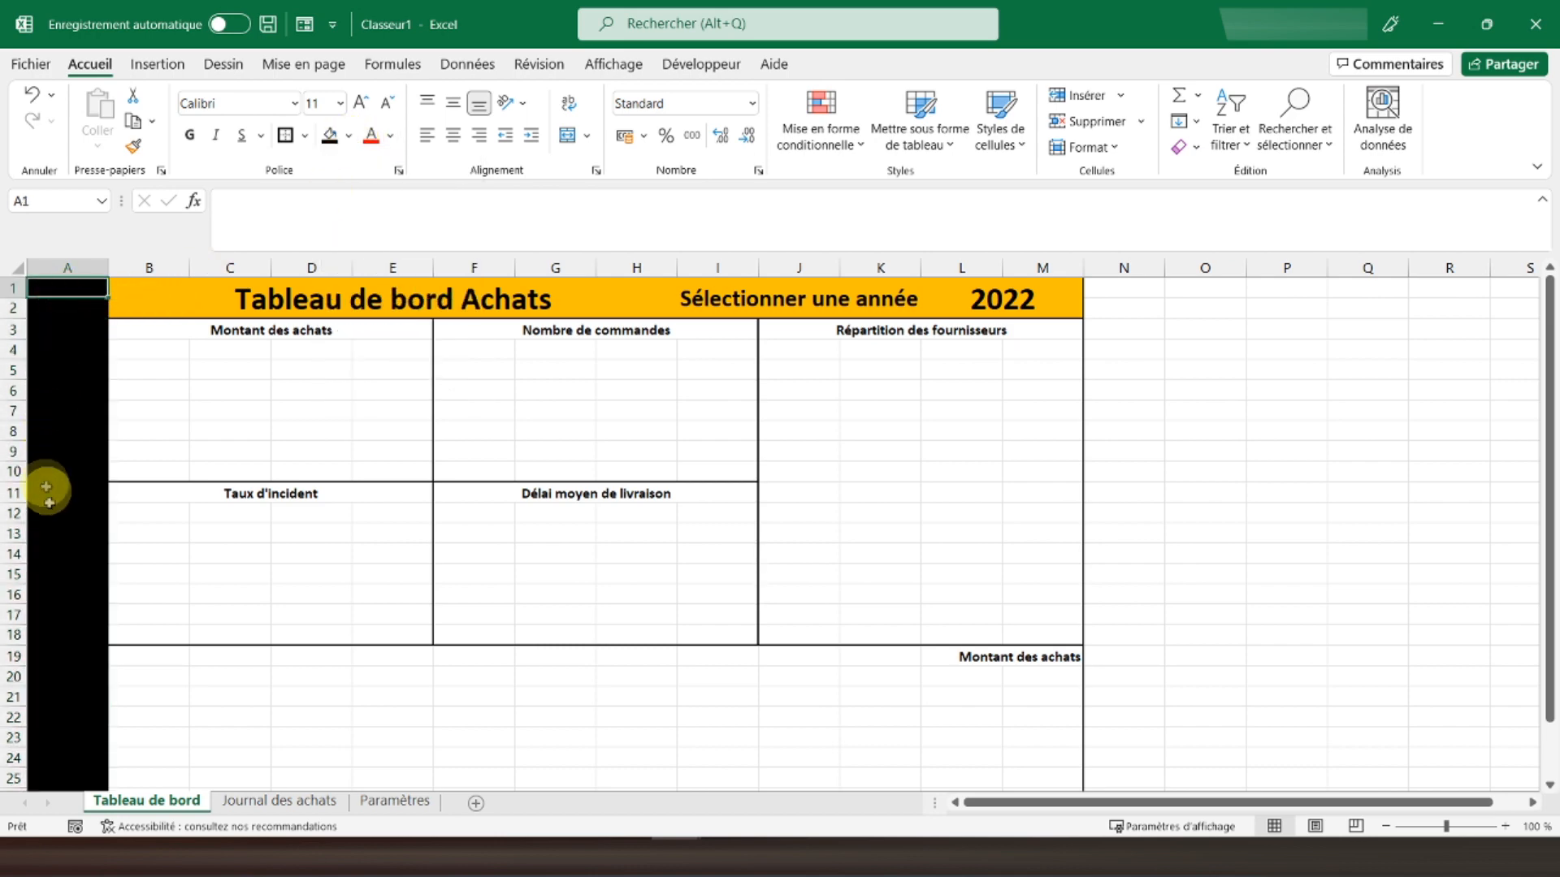
# Draw a rectangle shape about 1.51 cm high and 3.92 cm wide over cells D4:F7 of the dashboard
pyautogui.click(158, 64)
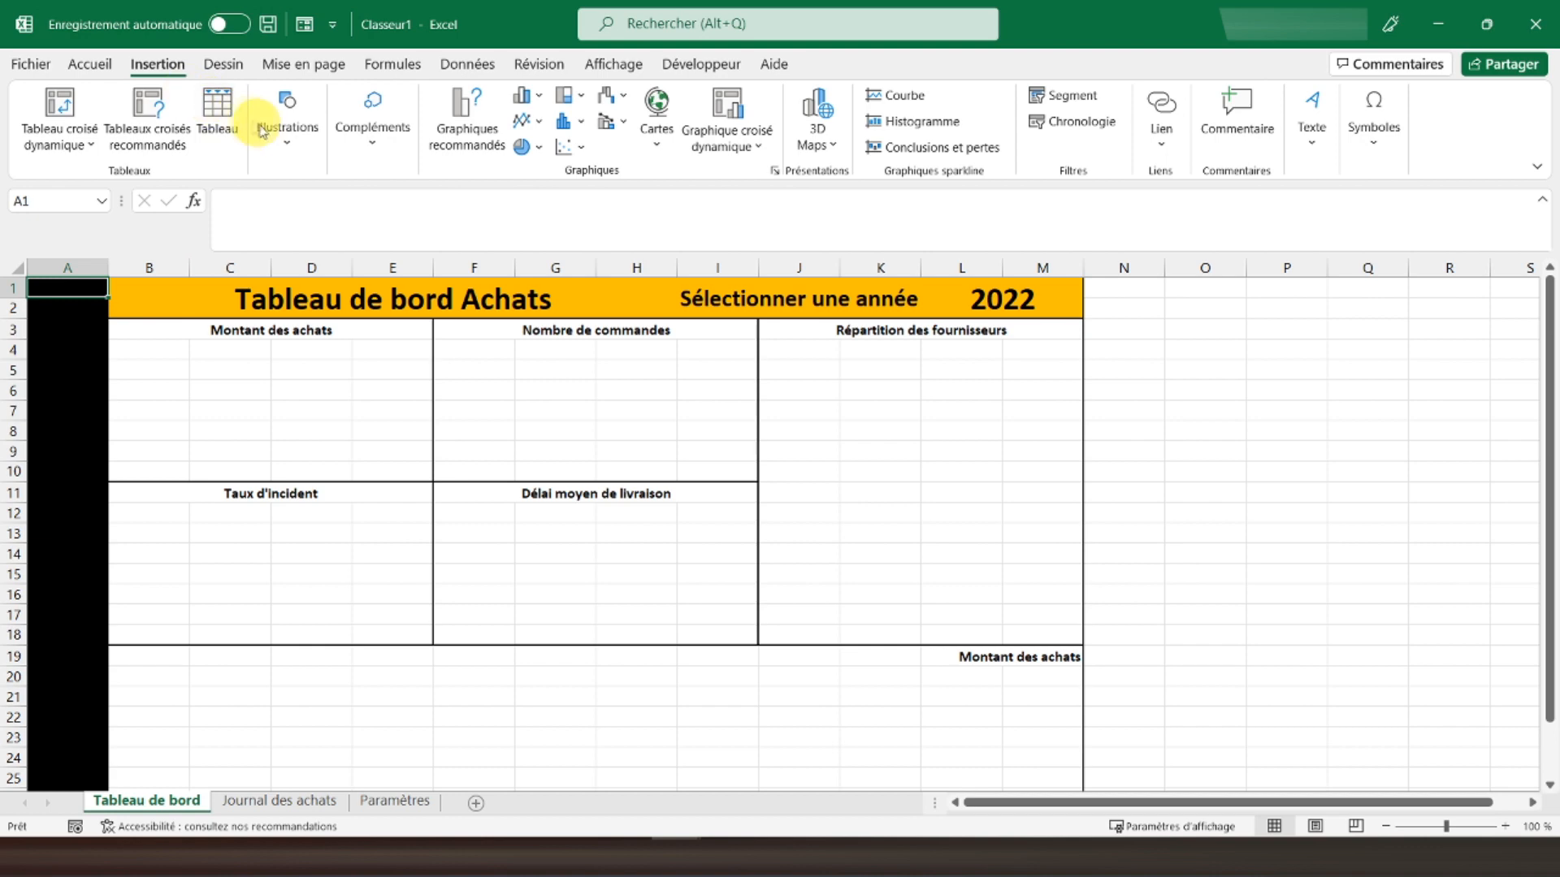
pyautogui.click(288, 146)
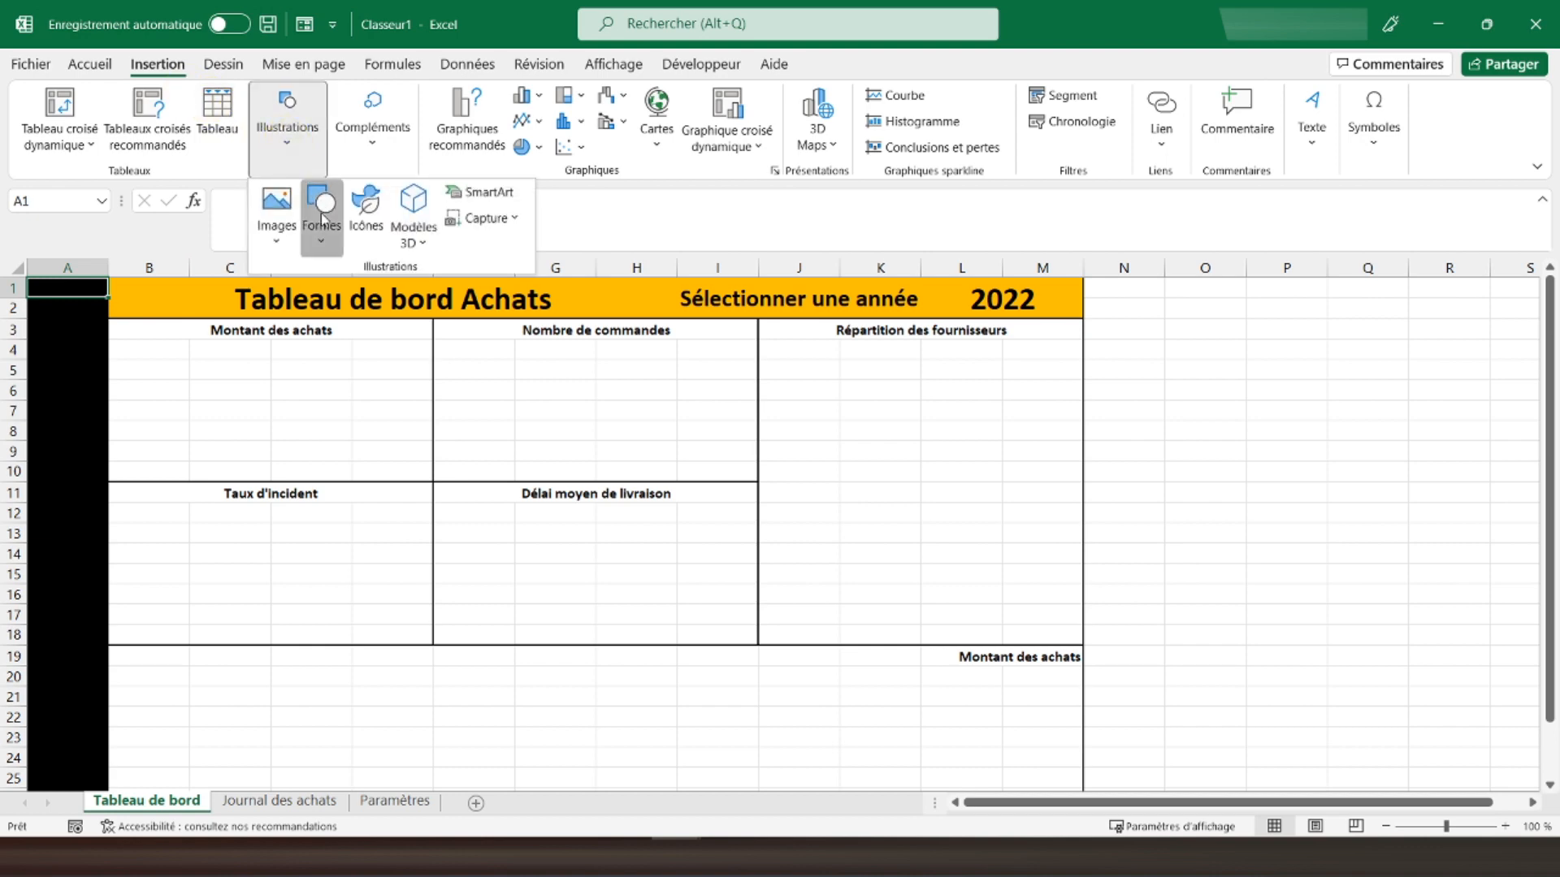
pyautogui.click(322, 216)
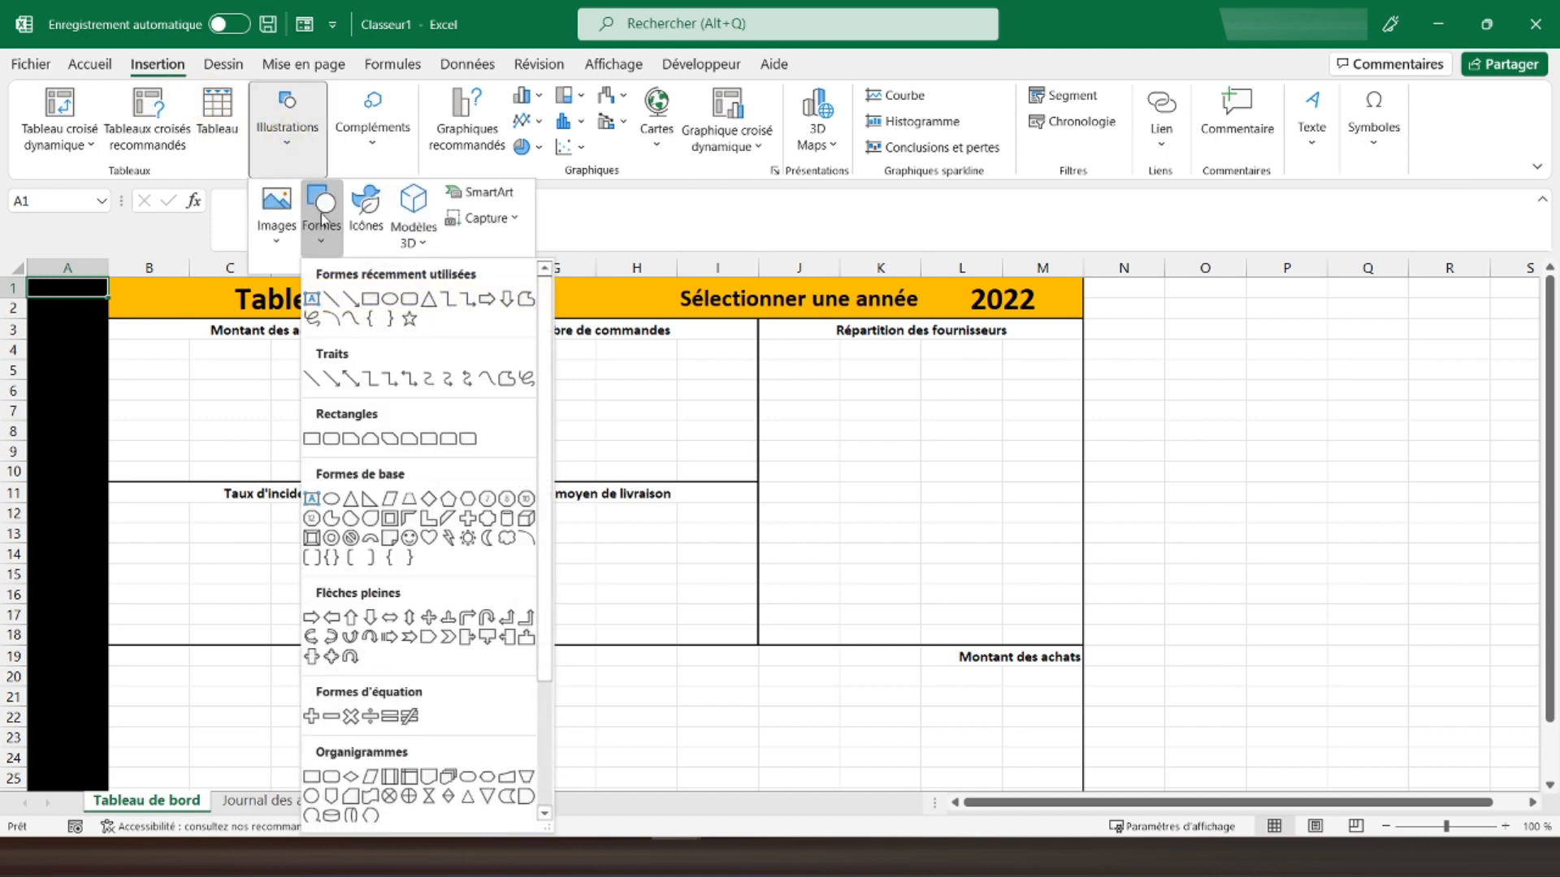
pyautogui.click(372, 309)
pyautogui.moveTo(345, 358); pyautogui.dragTo(494, 416)
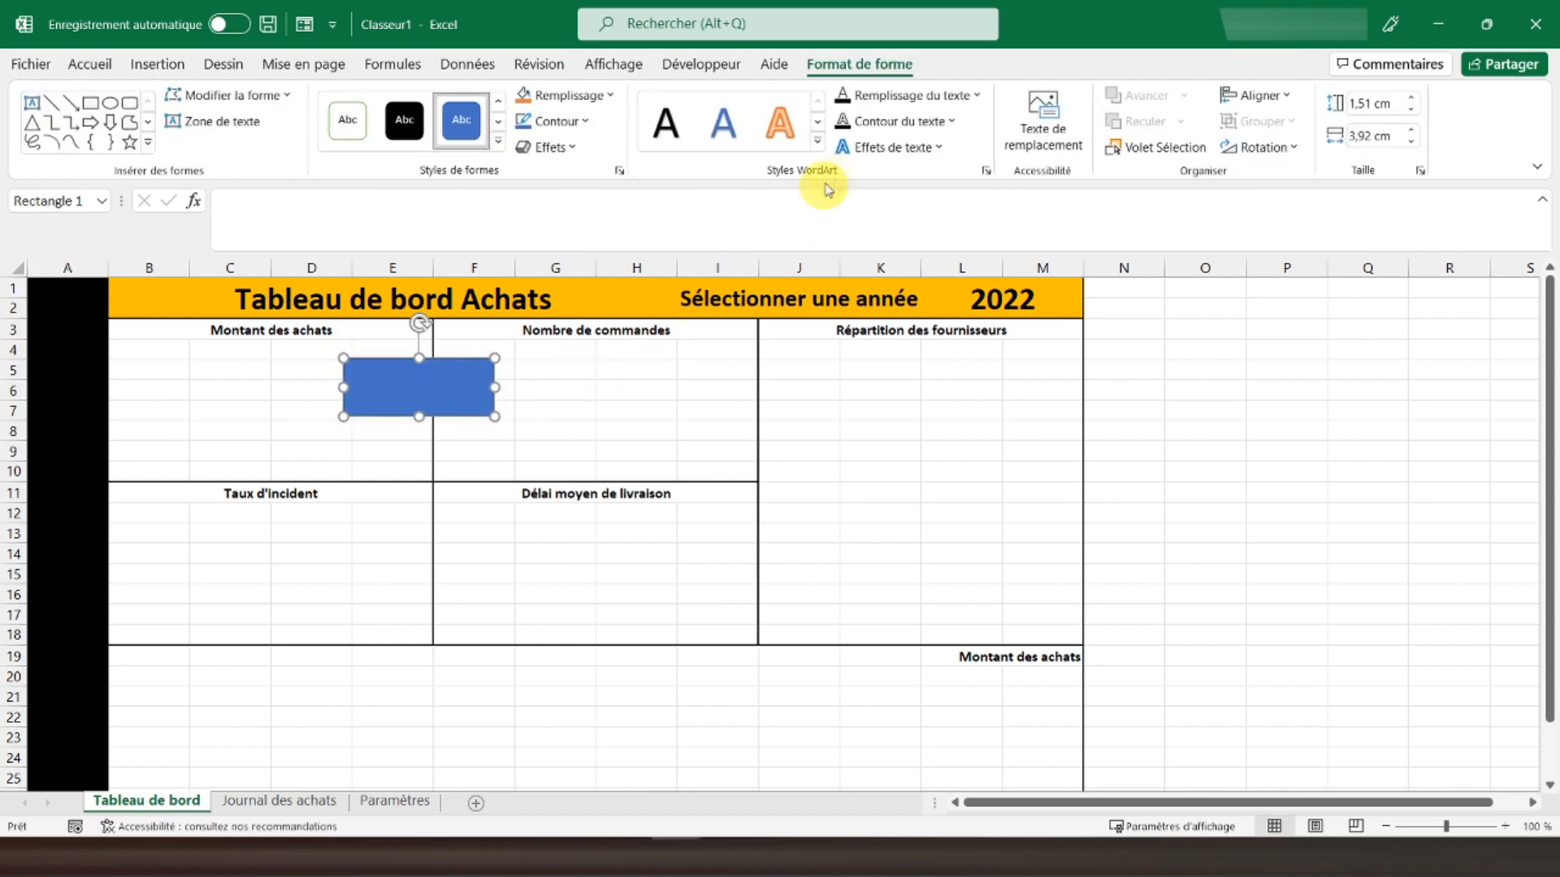
# Fill the rectangle with the theme gold colour used in the title banner and give it a black outline
pyautogui.click(580, 104)
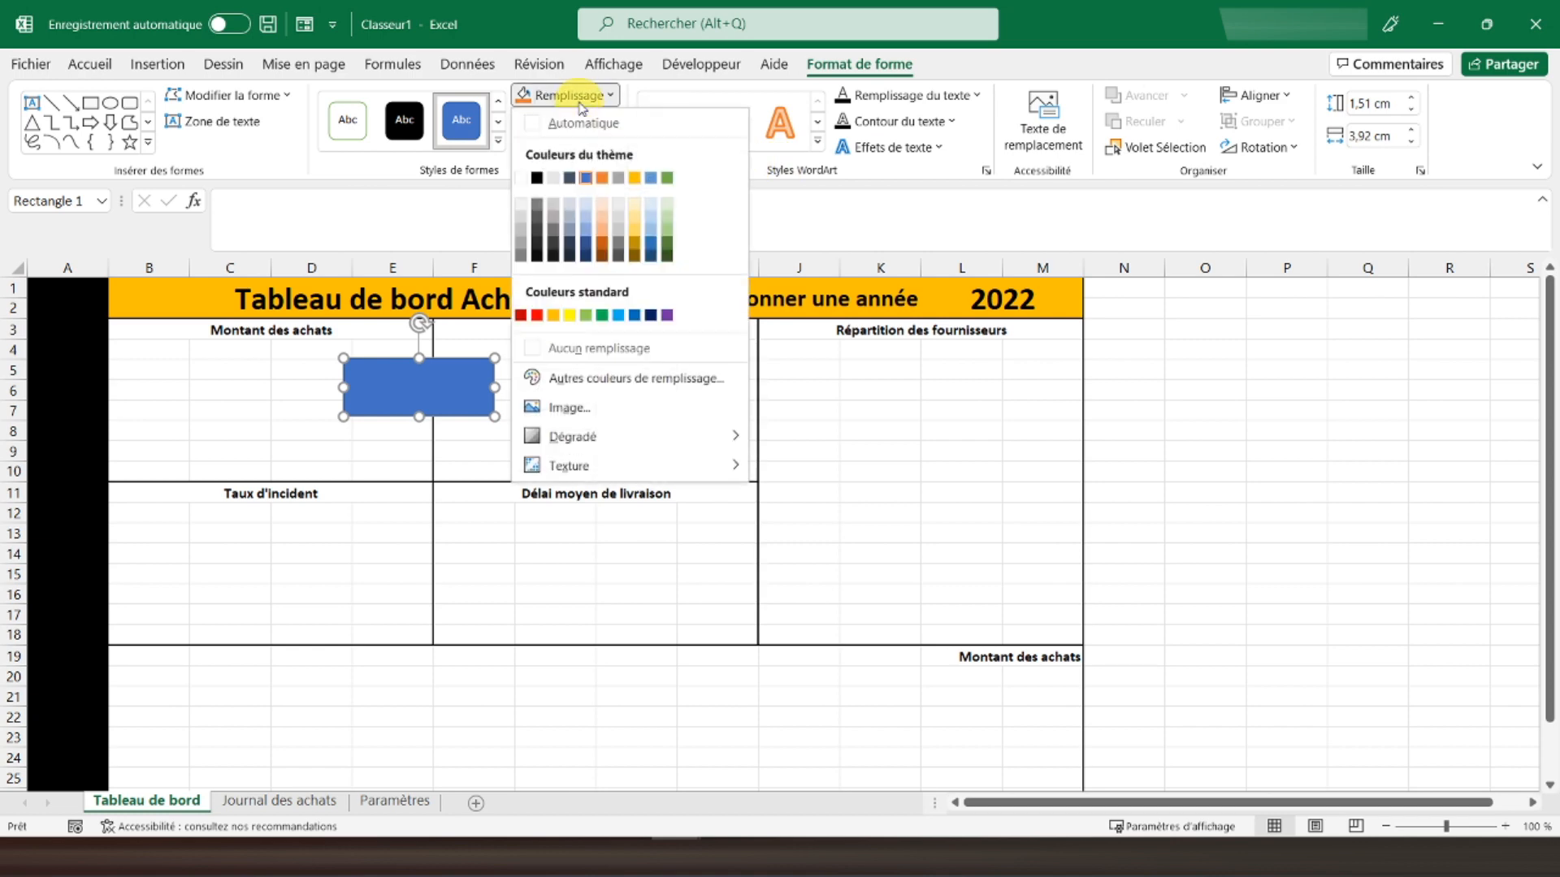
pyautogui.click(636, 182)
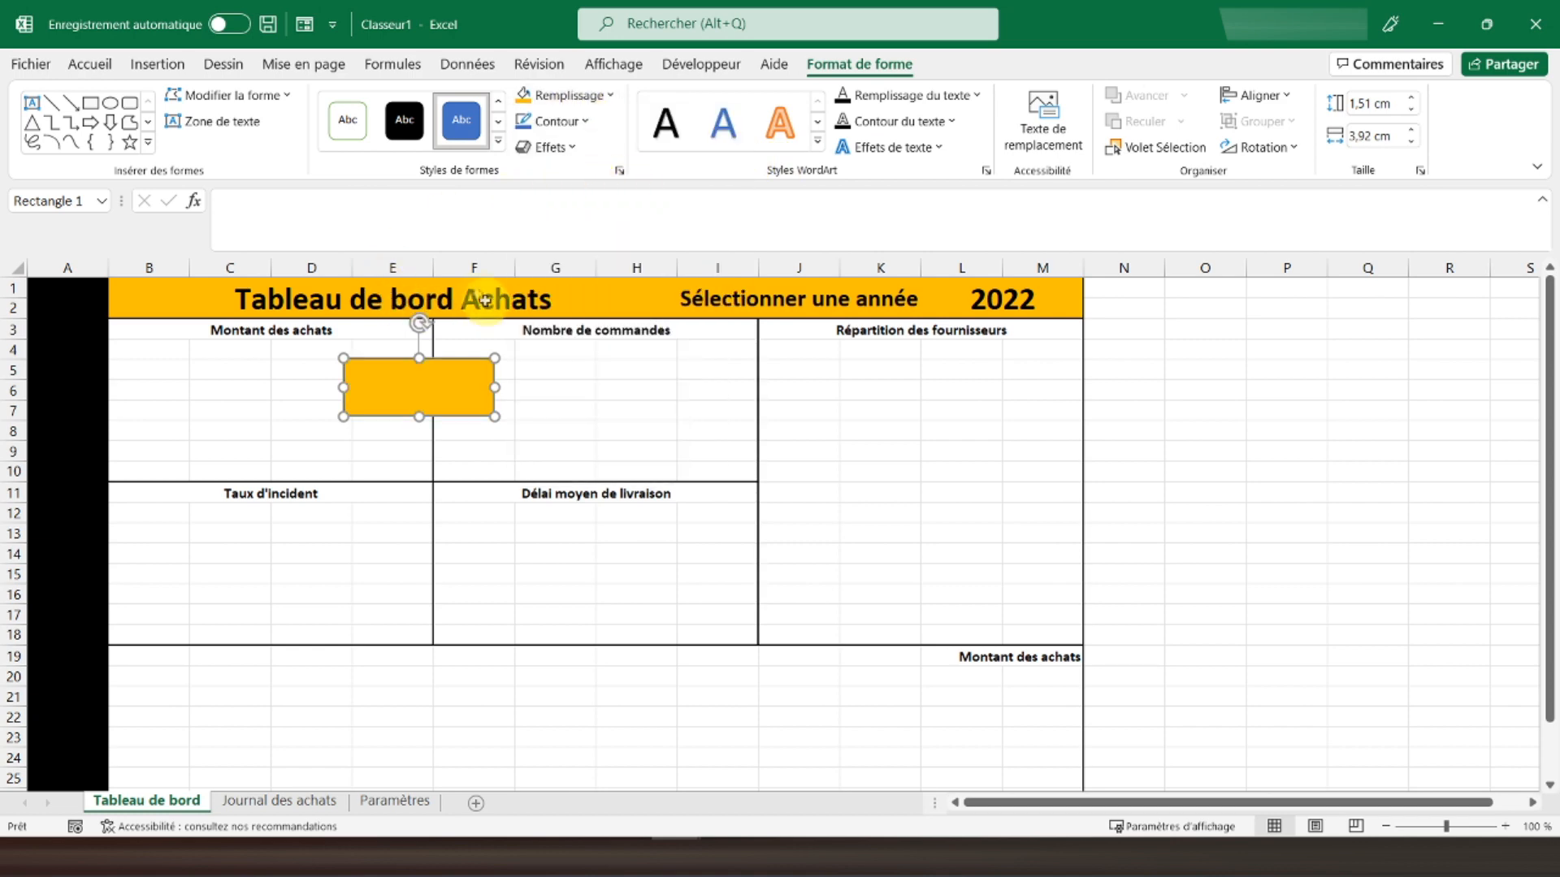
pyautogui.click(557, 122)
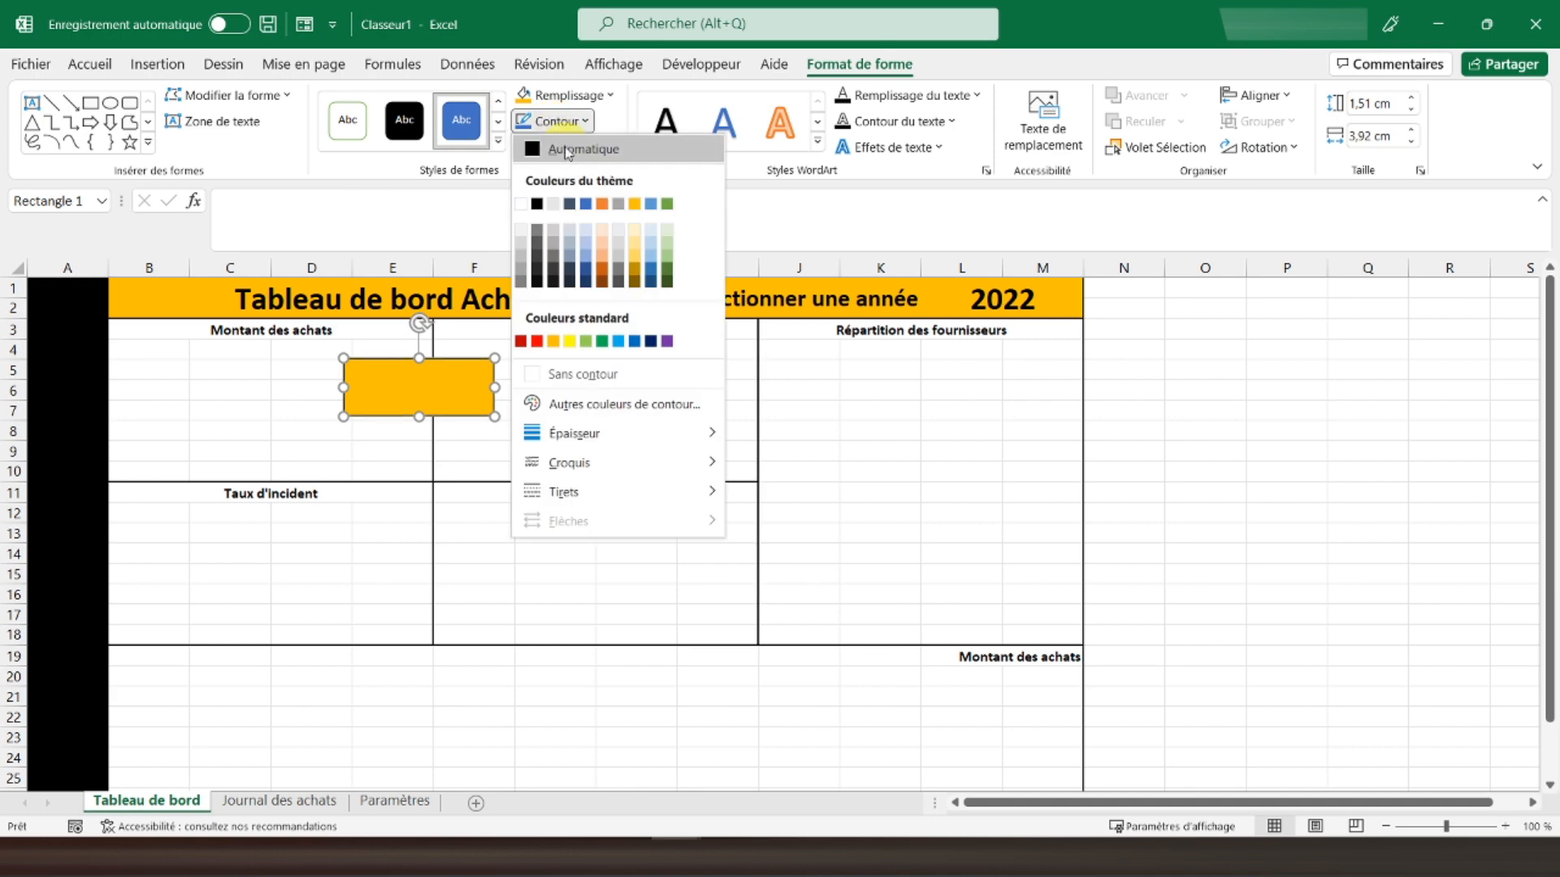
pyautogui.click(537, 204)
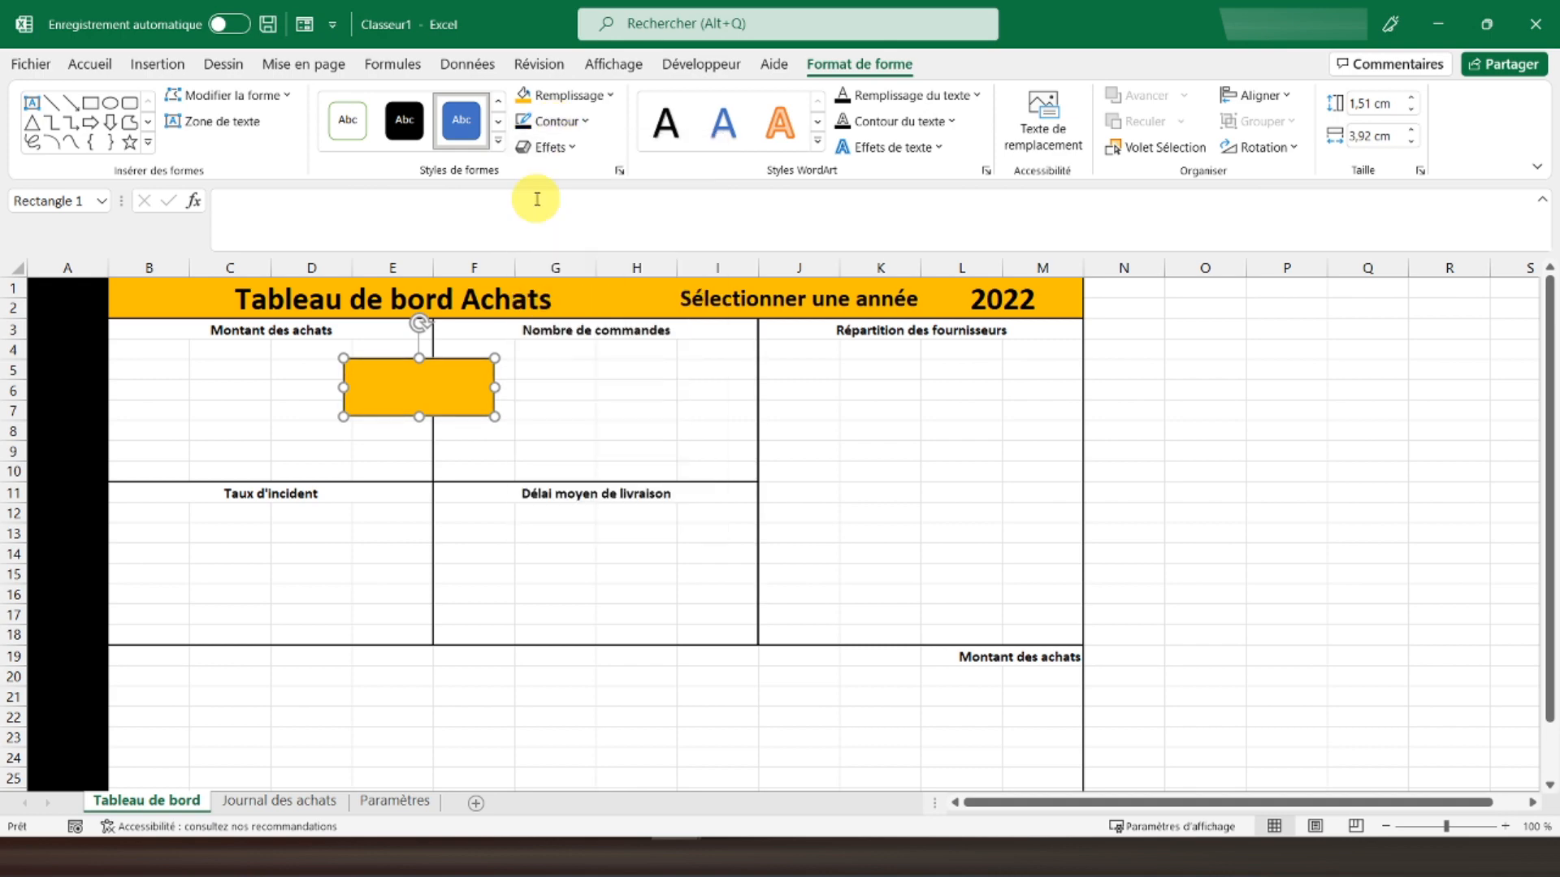
pyautogui.rightClick(409, 383)
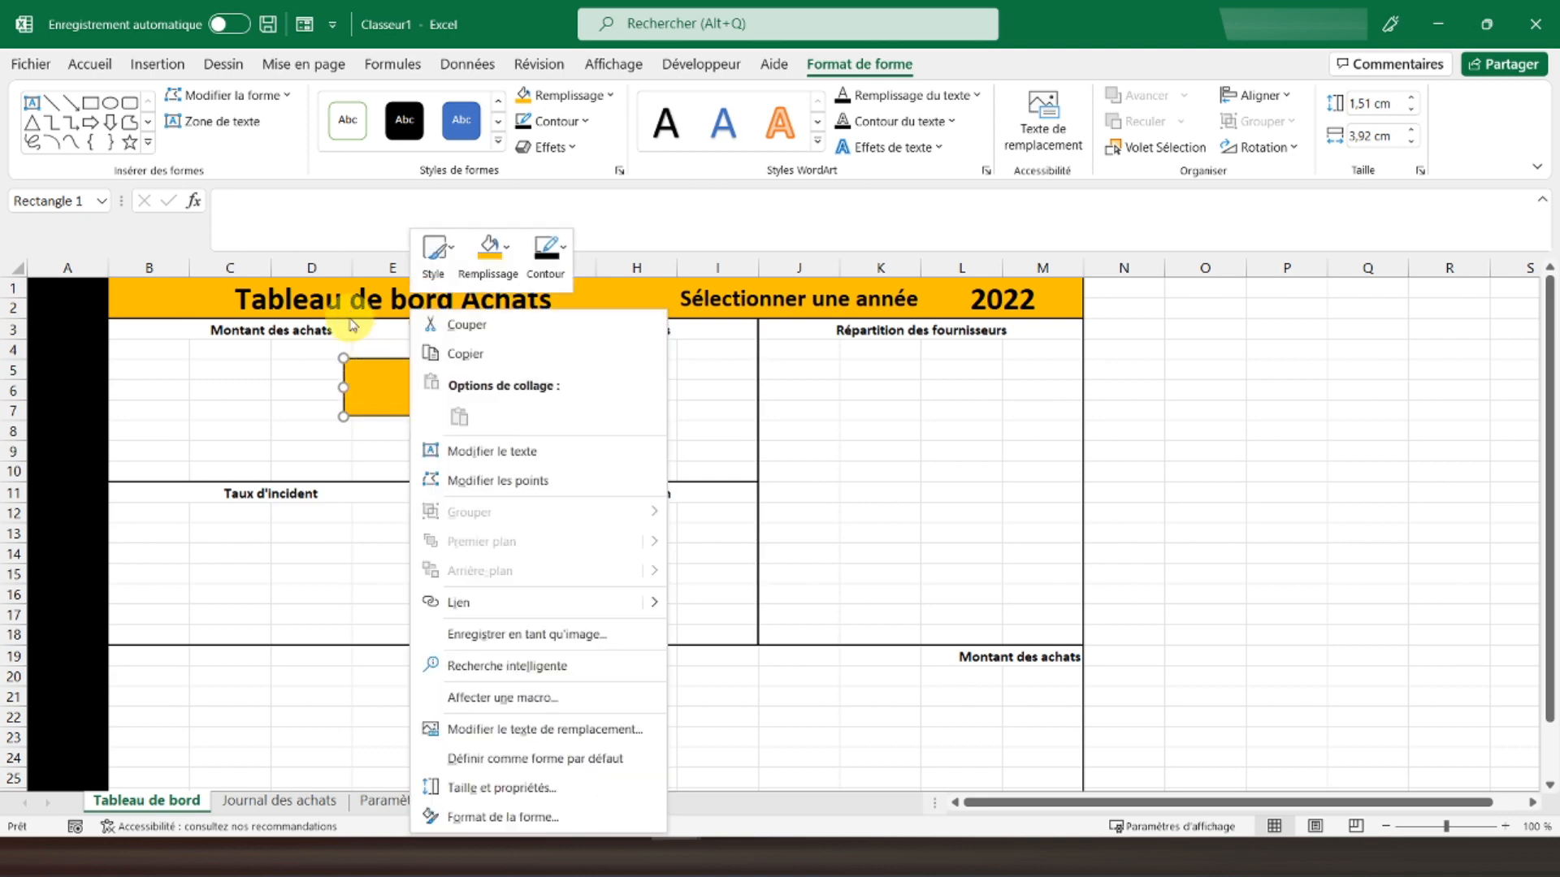
pyautogui.click(474, 728)
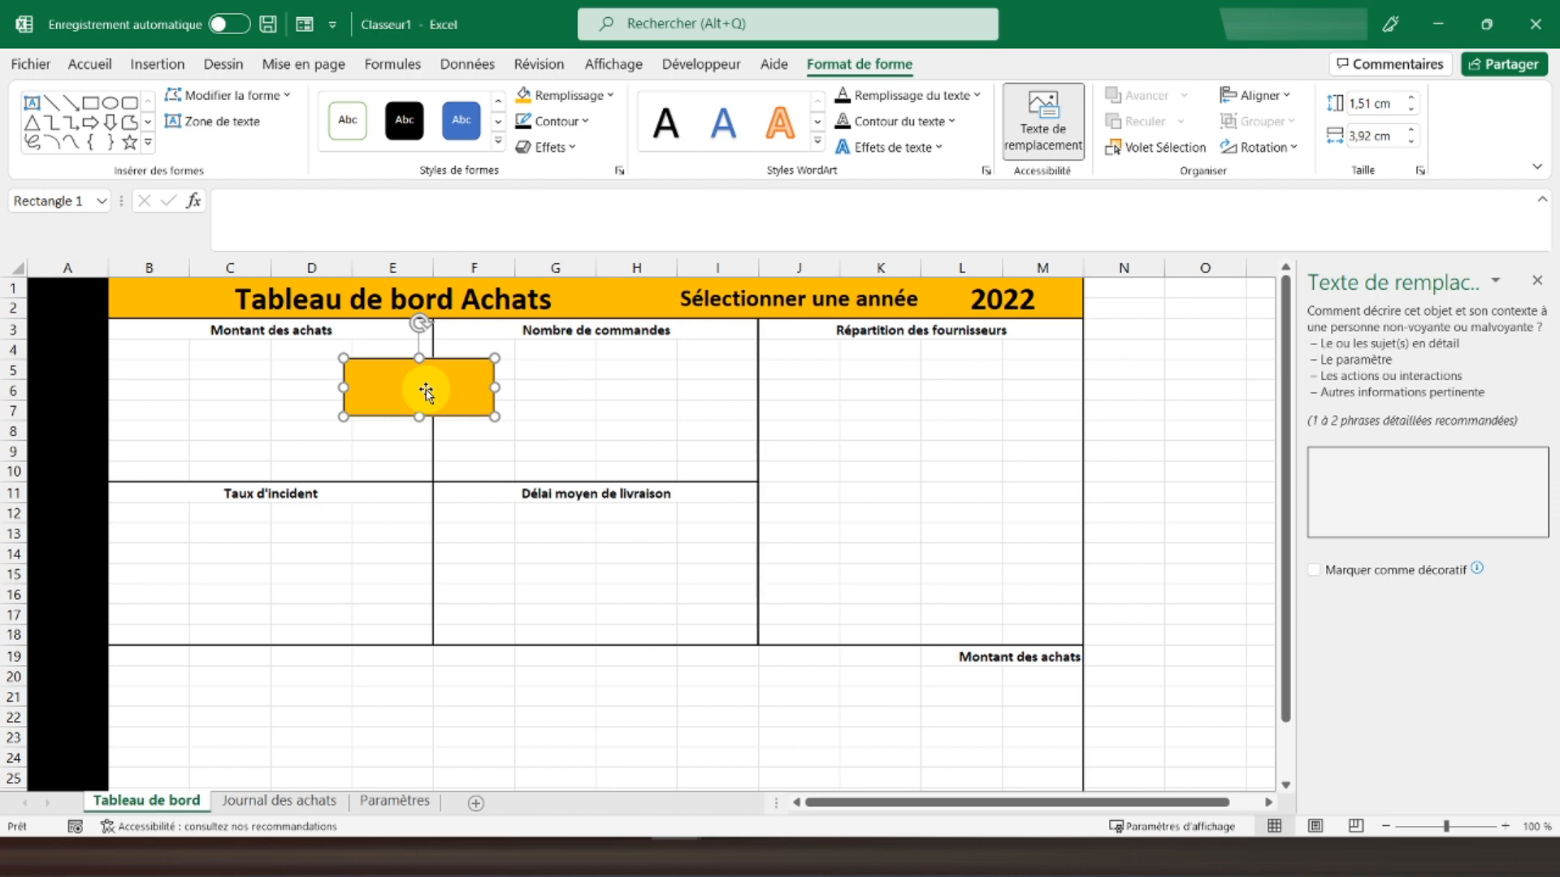
pyautogui.click(558, 417)
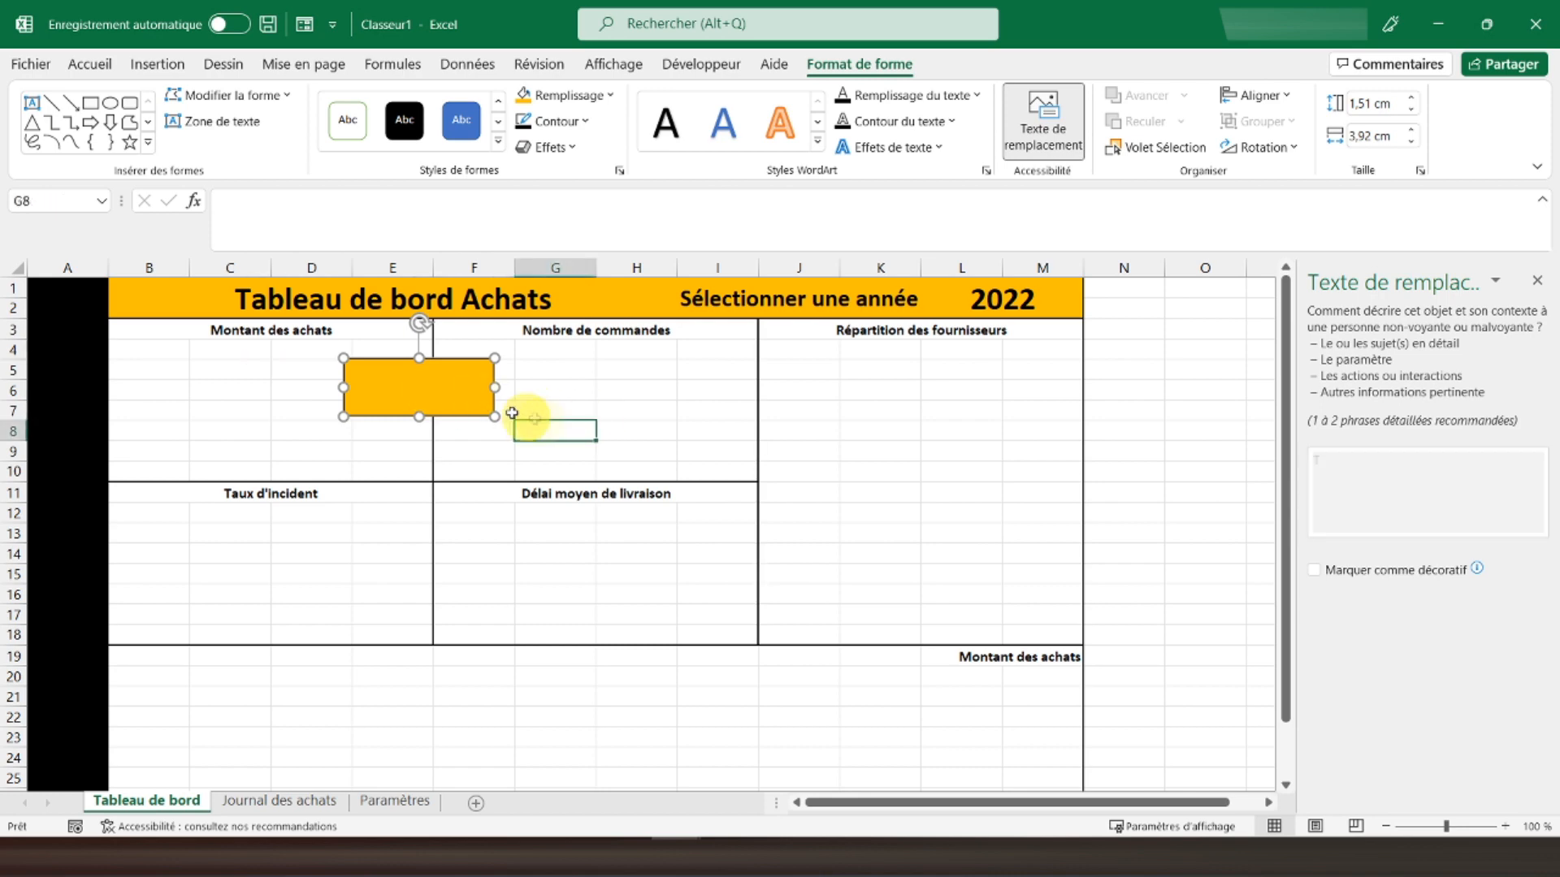
pyautogui.click(413, 378)
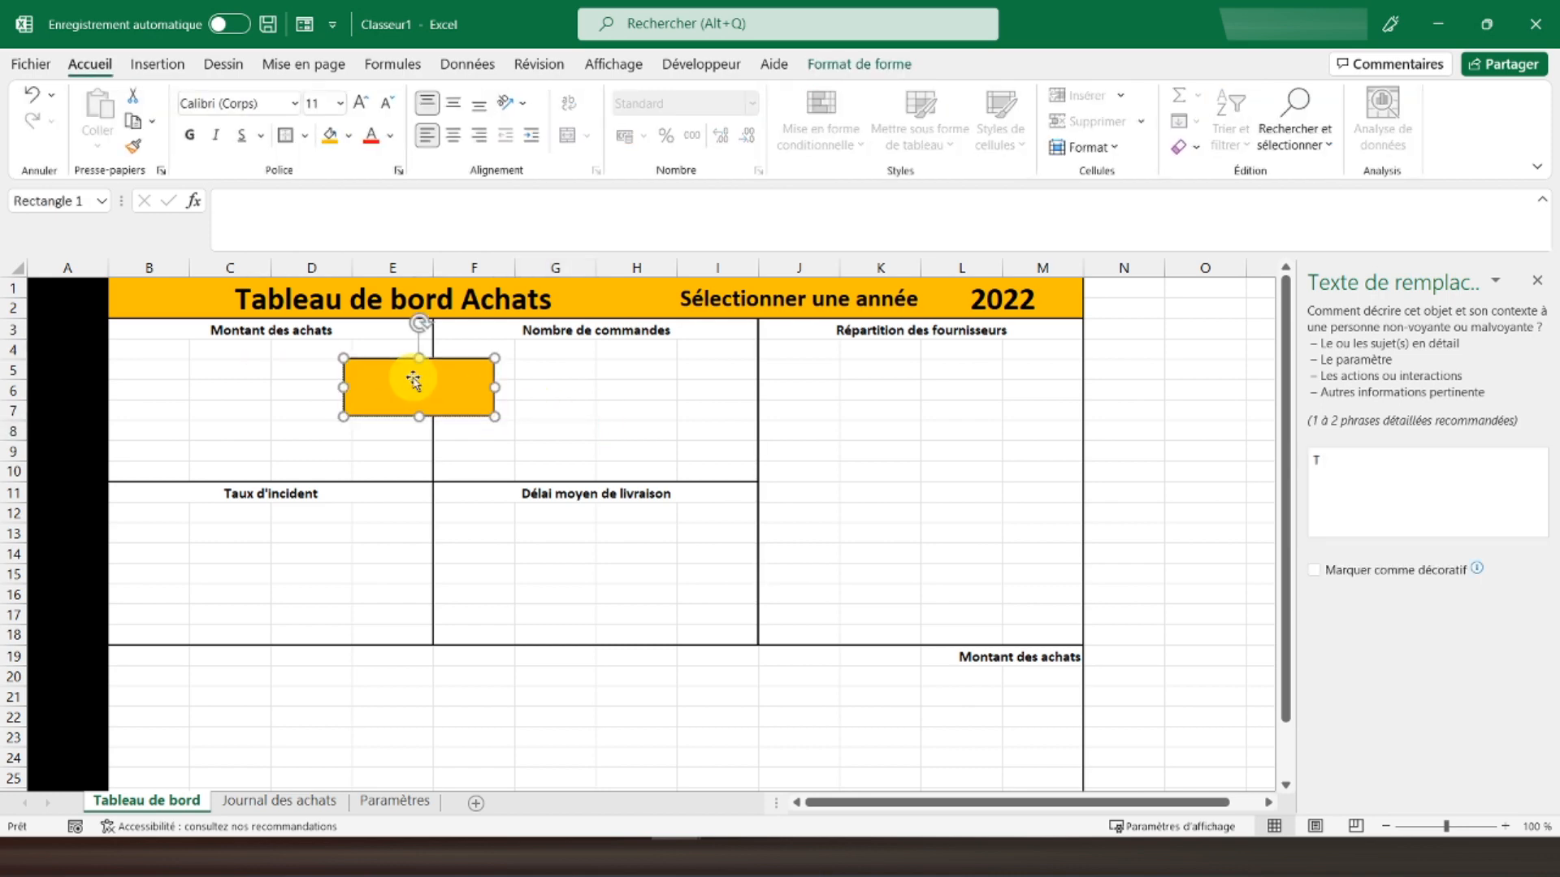